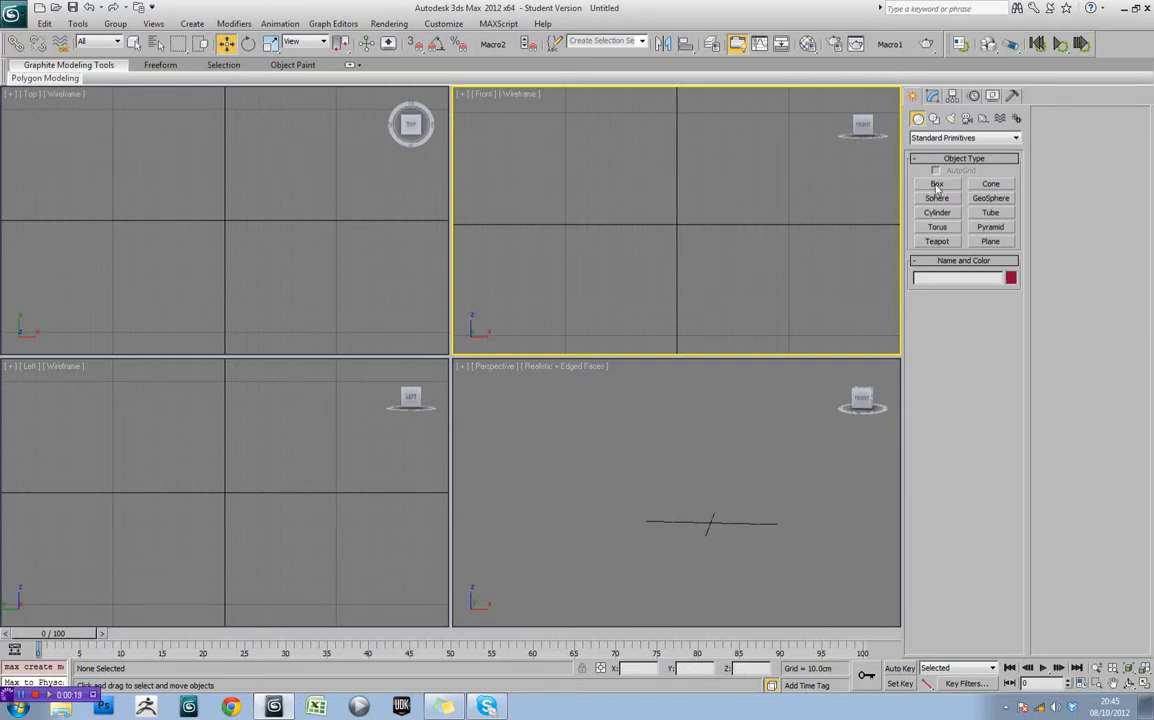
Create a box about 345 cm wide, 131 cm long and 107 cm high in the Perspective view
{"action": "scroll", "coordinate": [682, 192], "scroll_direction": "down", "scroll_amount": 2}
{"action": "middle_click_drag", "start_coordinate": [682, 192], "coordinate": [680, 192]}
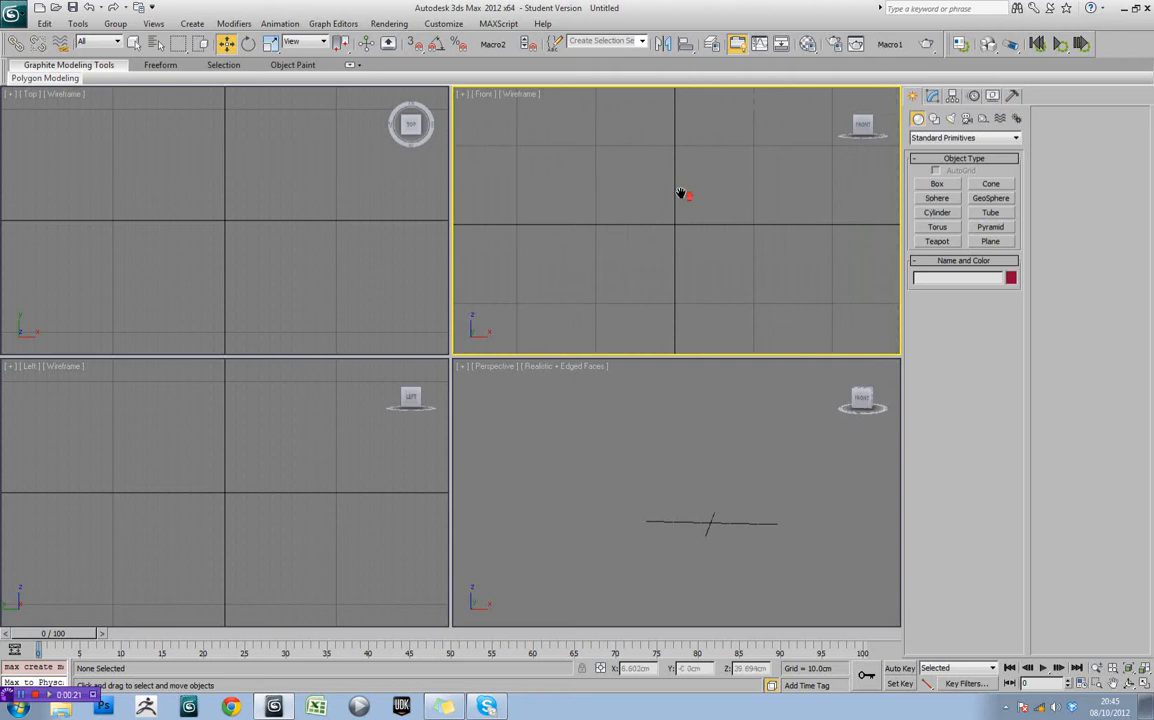
{"action": "middle_click_drag", "start_coordinate": [729, 556], "coordinate": [695, 533]}
{"action": "left_click", "coordinate": [937, 184]}
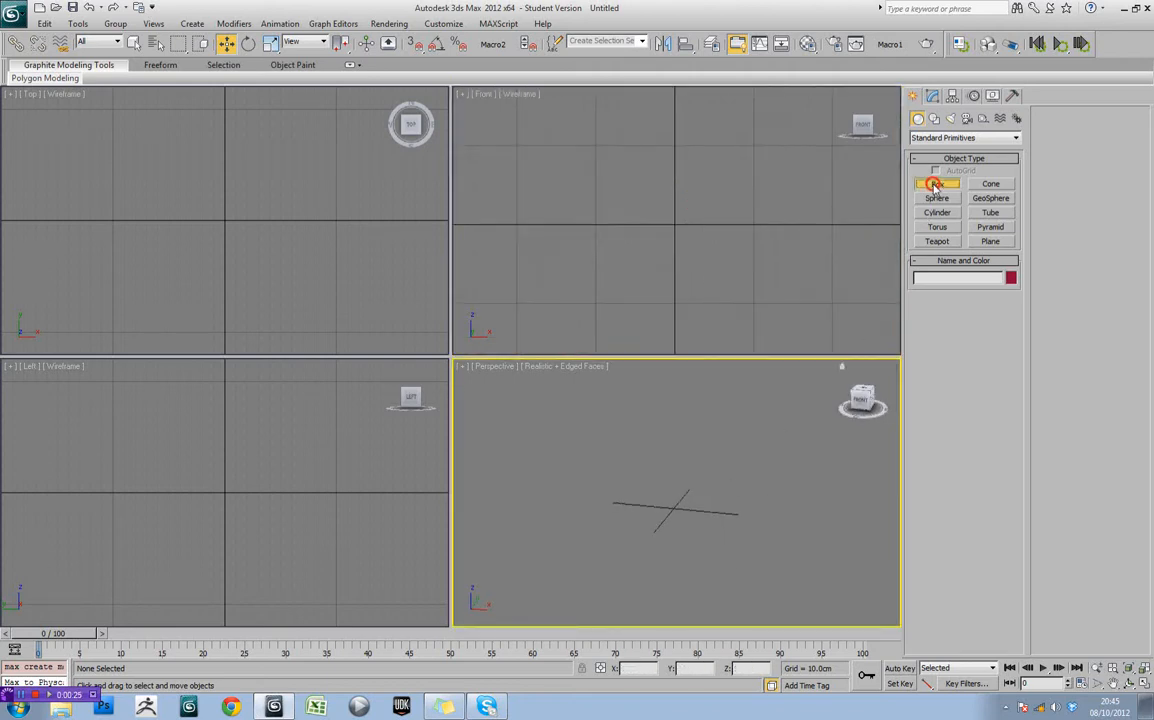
{"action": "left_click_drag", "start_coordinate": [518, 434], "coordinate": [876, 558]}
{"action": "left_click", "coordinate": [858, 471]}
{"action": "middle_click_drag", "start_coordinate": [743, 495], "coordinate": [737, 493]}
{"action": "scroll", "coordinate": [737, 493], "scroll_direction": "down", "scroll_amount": 3}
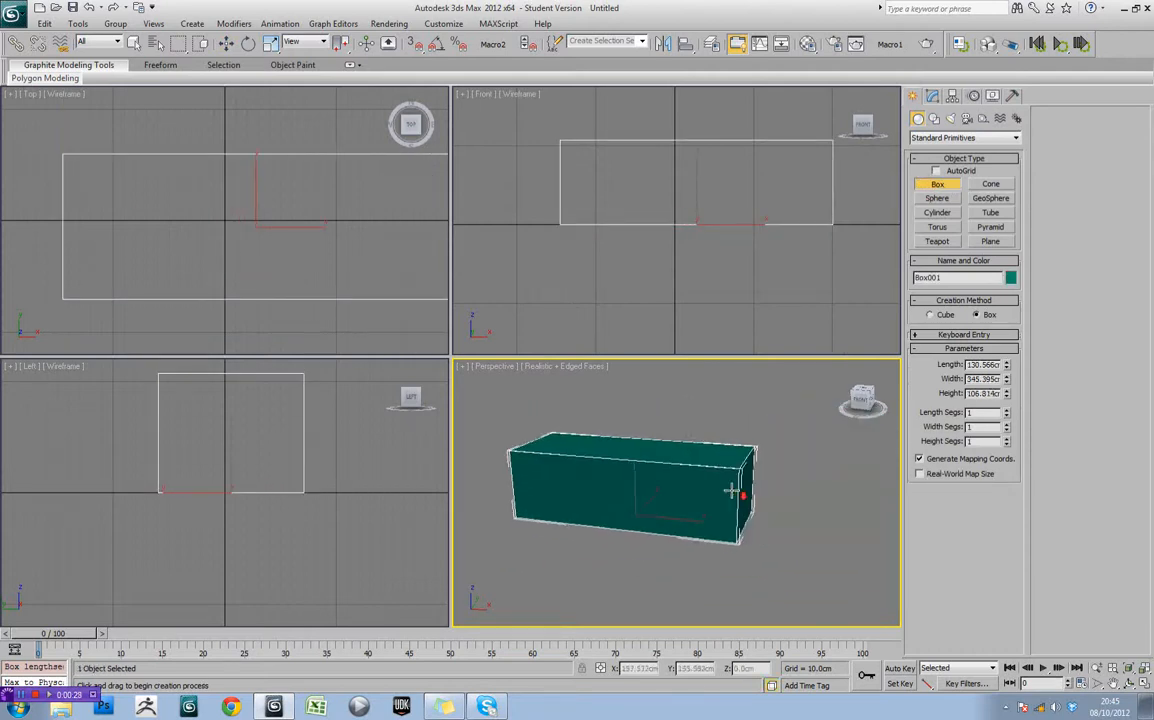
{"action": "key", "text": "w"}
Create a cylinder about 44 cm in radius and 140 cm high at the box's centre in the Top view
{"action": "left_click", "coordinate": [937, 213]}
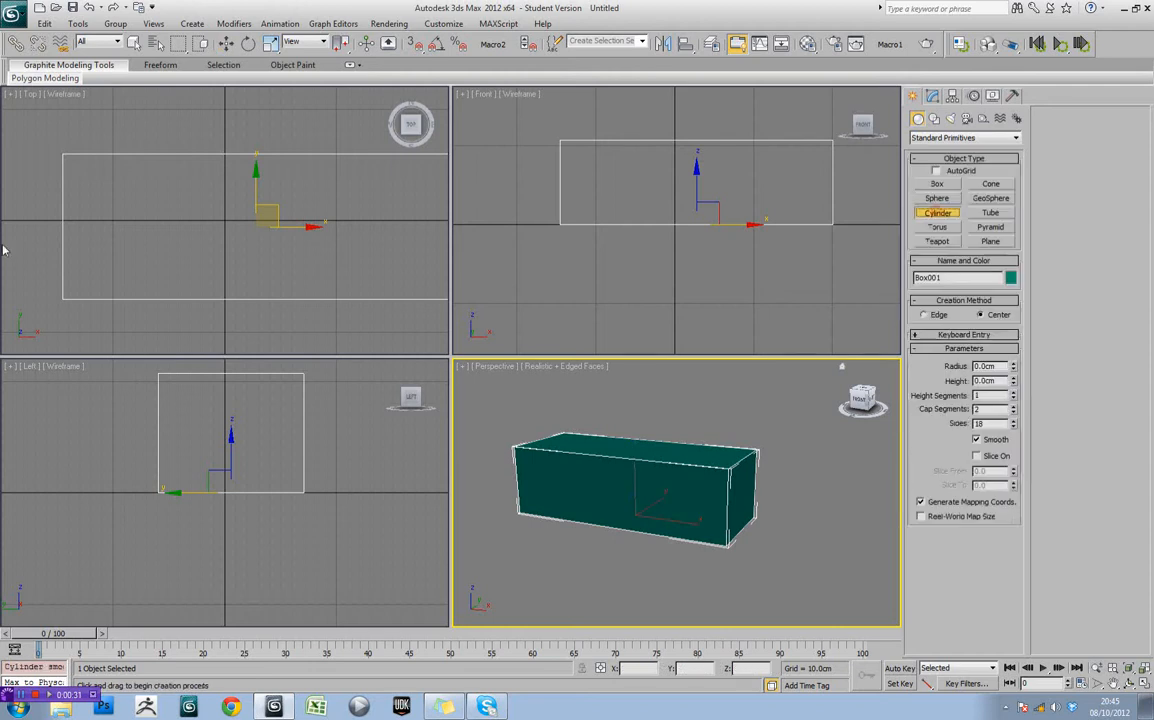
{"action": "left_click_drag", "start_coordinate": [258, 225], "coordinate": [298, 254]}
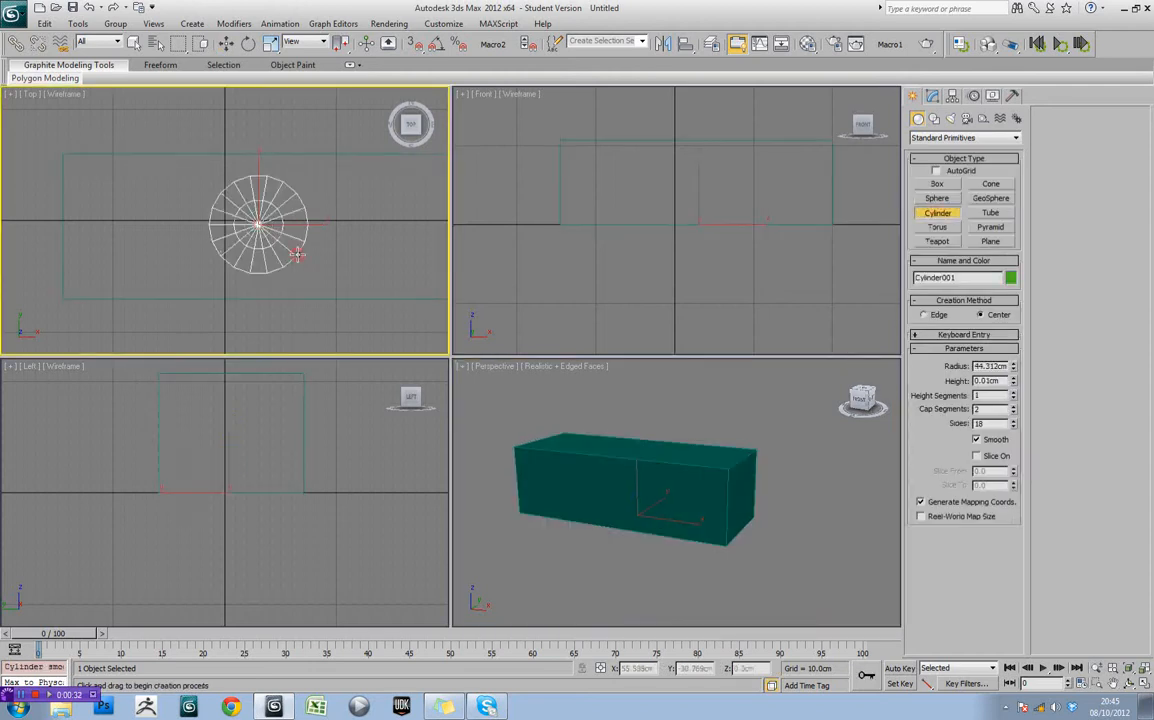
{"action": "left_click", "coordinate": [267, 98]}
{"action": "right_click", "coordinate": [237, 415]}
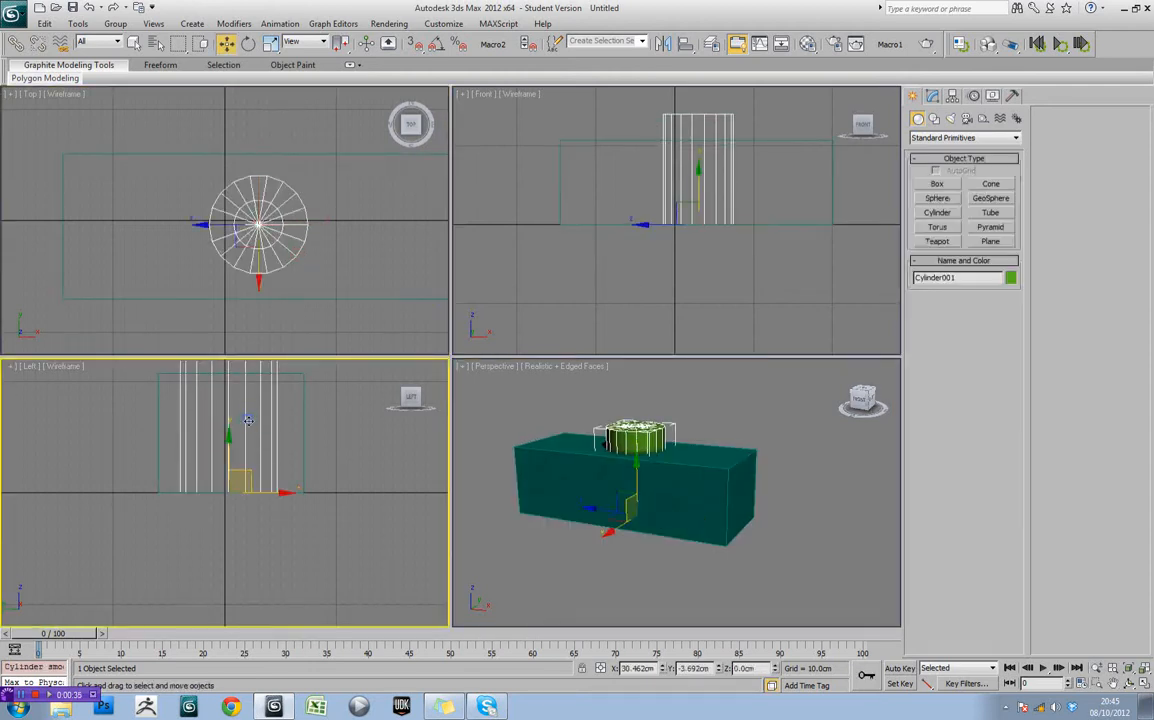
Turn on angle snap and rotate the cylinder 90° so it lies along the box's length
{"action": "key", "text": "e"}
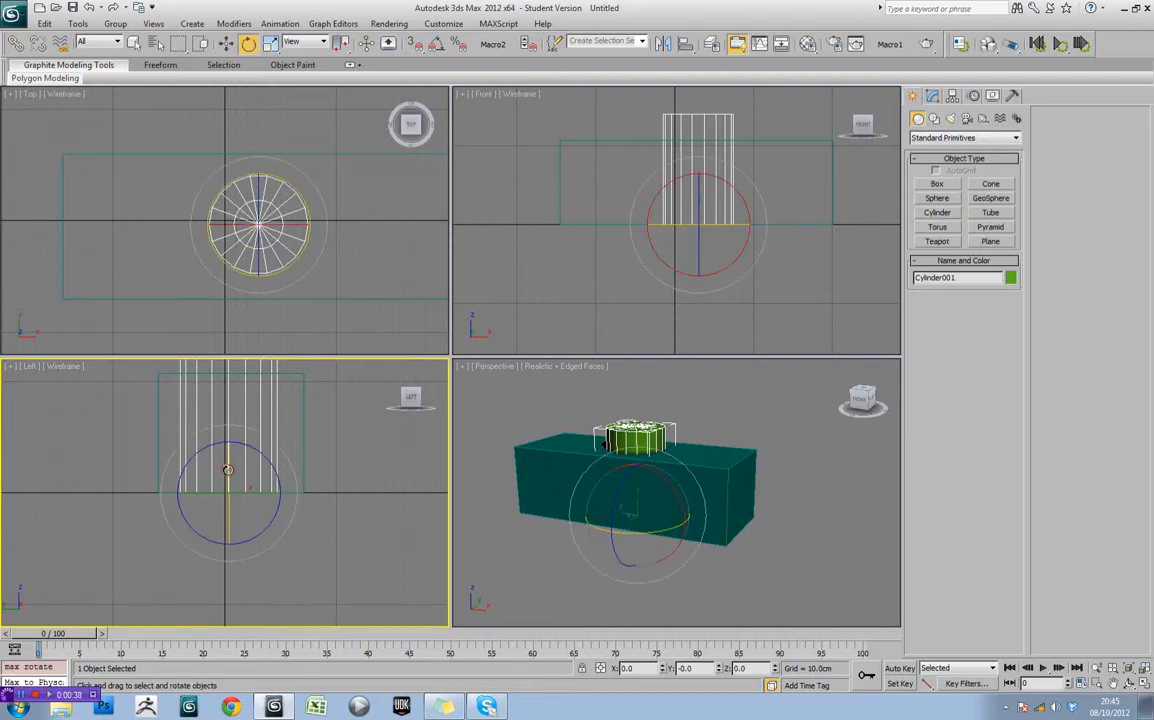
{"action": "left_click", "coordinate": [438, 44]}
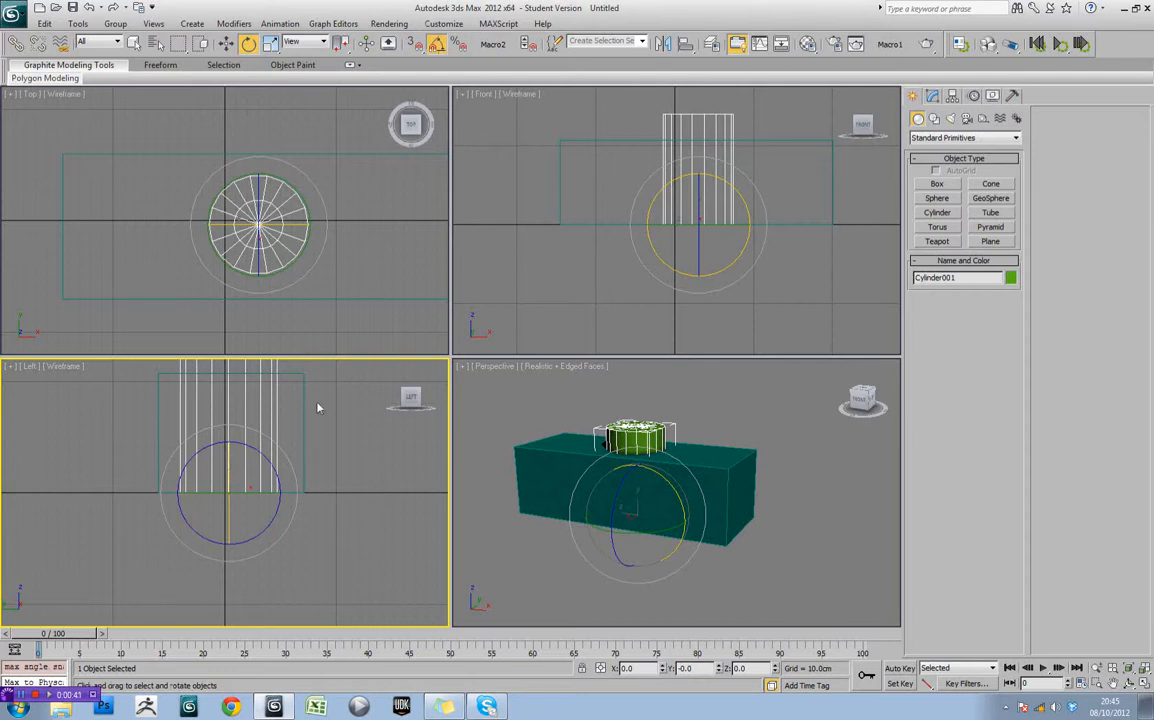
{"action": "left_click_drag", "start_coordinate": [217, 409], "coordinate": [224, 402]}
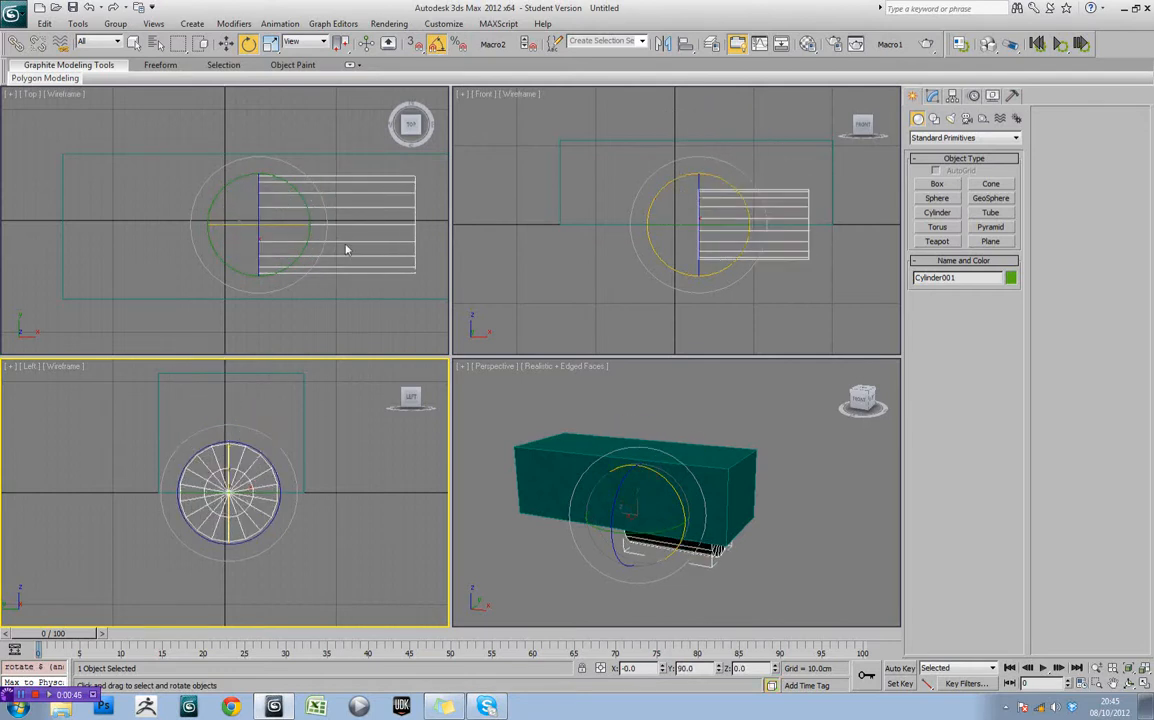
Raise the cylinder to about the box's mid-height and rotate it 90° so it points out of the box's front face
{"action": "left_click", "coordinate": [708, 524]}
{"action": "key", "text": "w"}
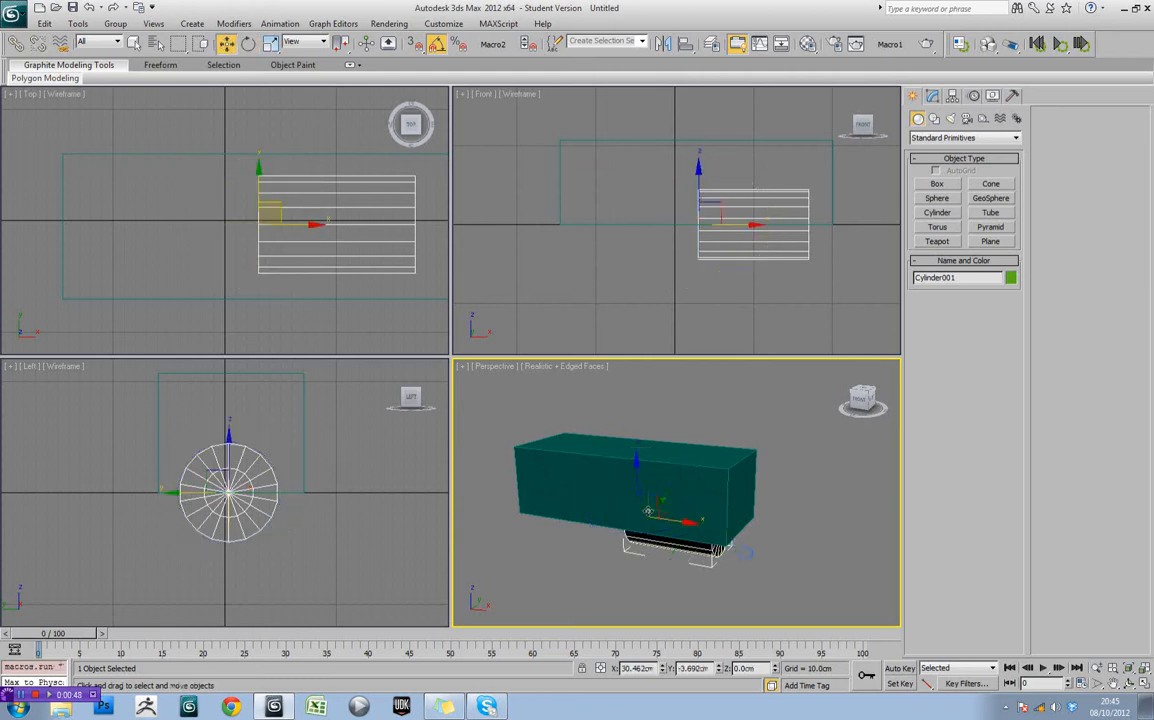
{"action": "mouse_move", "coordinate": [635, 485]}
{"action": "left_mouse_down"}
{"action": "mouse_move", "coordinate": [633, 453]}
{"action": "mouse_move", "coordinate": [560, 460]}
{"action": "mouse_move", "coordinate": [535, 442]}
{"action": "mouse_move", "coordinate": [586, 486]}
{"action": "mouse_move", "coordinate": [638, 492]}
{"action": "left_mouse_up"}
{"action": "key", "text": "e"}
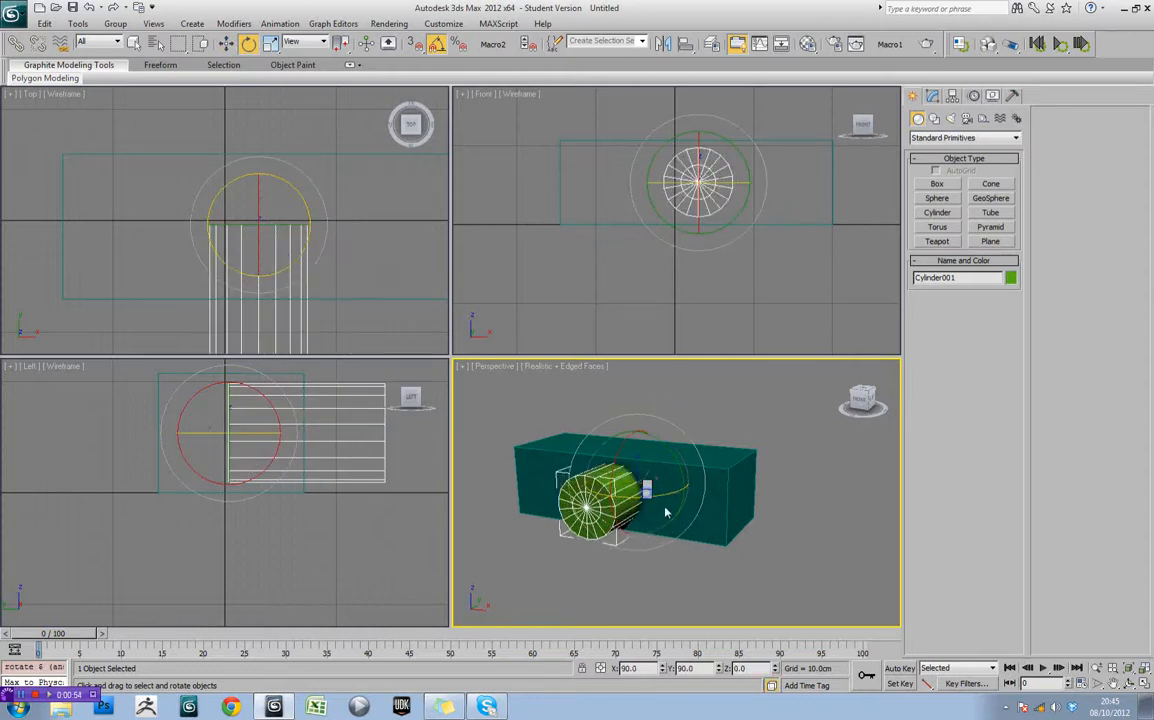
Lengthen the cylinder to about 239 cm and move it along Y so it protrudes from both sides of the box
{"action": "key", "text": "w"}
{"action": "middle_click_drag", "start_coordinate": [665, 512], "coordinate": [745, 487], "text": "alt"}
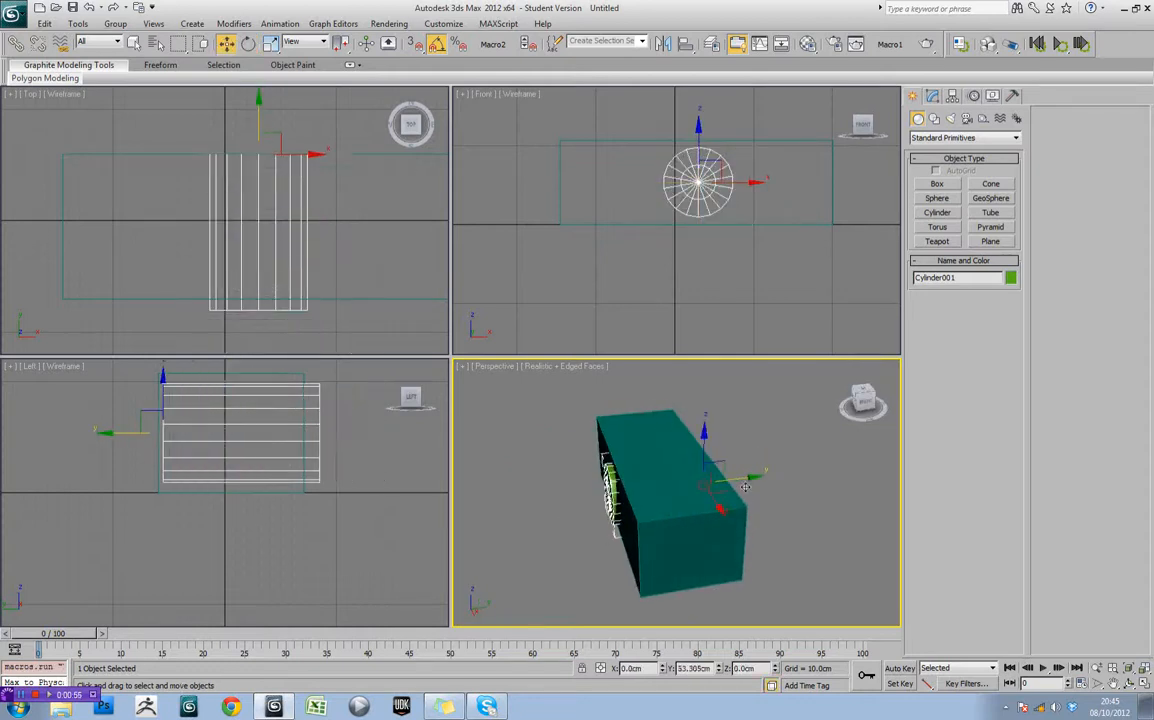
{"action": "left_click_drag", "start_coordinate": [745, 487], "coordinate": [765, 485]}
{"action": "middle_click_drag", "start_coordinate": [765, 485], "coordinate": [698, 482], "text": "alt"}
{"action": "left_click", "coordinate": [931, 97]}
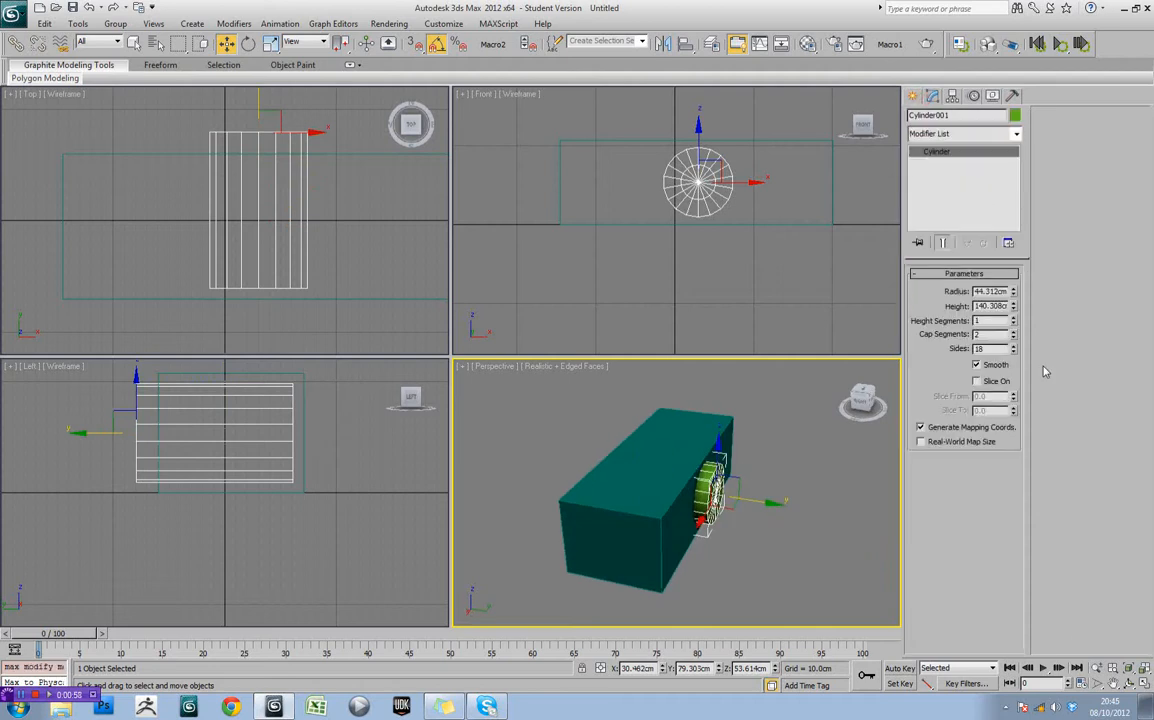
{"action": "left_click_drag", "start_coordinate": [1013, 305], "coordinate": [1003, 258]}
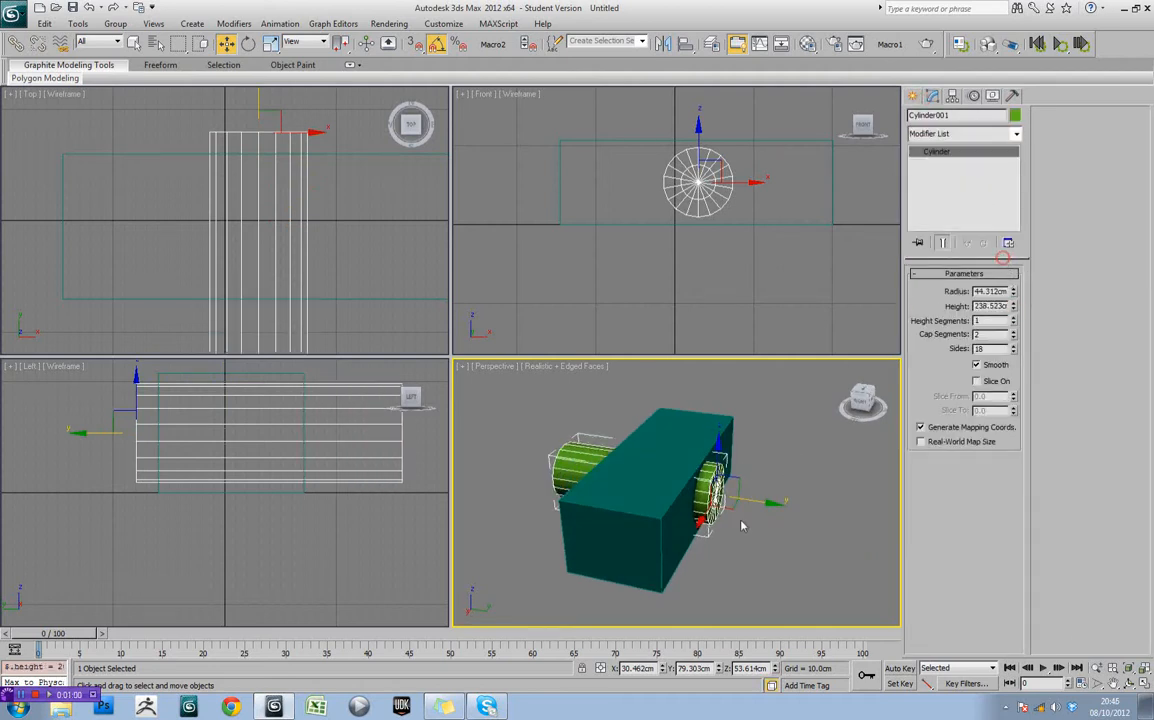
{"action": "left_click_drag", "start_coordinate": [761, 501], "coordinate": [796, 505]}
{"action": "middle_click_drag", "start_coordinate": [796, 505], "coordinate": [675, 438], "text": "alt"}
Set the cylinder's number of sides to 16
{"action": "scroll", "coordinate": [722, 470], "scroll_direction": "up", "scroll_amount": 3}
{"action": "scroll", "coordinate": [675, 438], "scroll_direction": "down", "scroll_amount": 2}
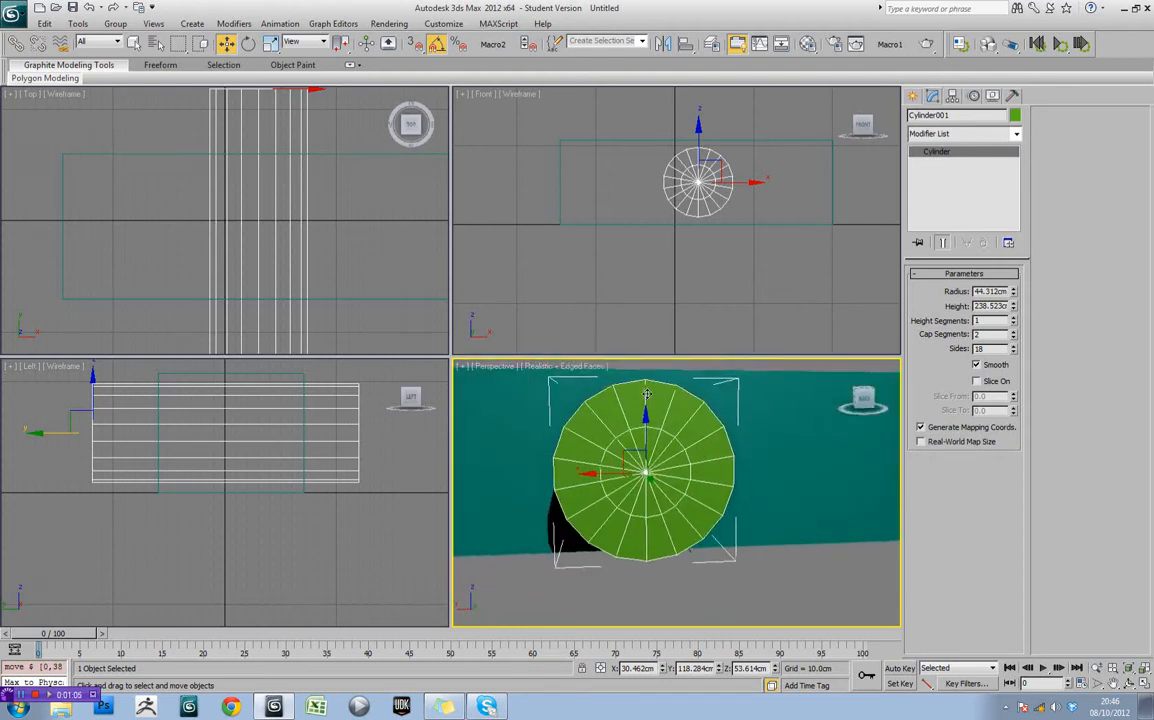
{"action": "scroll", "coordinate": [692, 205], "scroll_direction": "up", "scroll_amount": 5}
{"action": "middle_click_drag", "start_coordinate": [692, 205], "coordinate": [673, 262]}
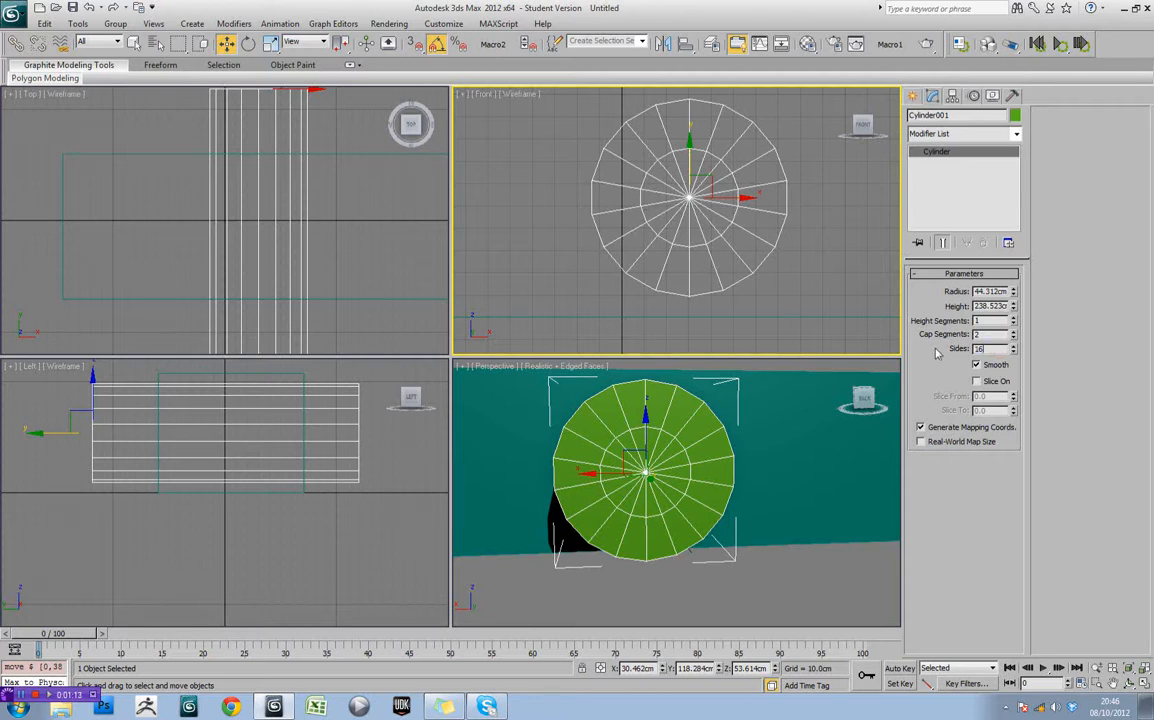
{"action": "key", "text": "Return"}
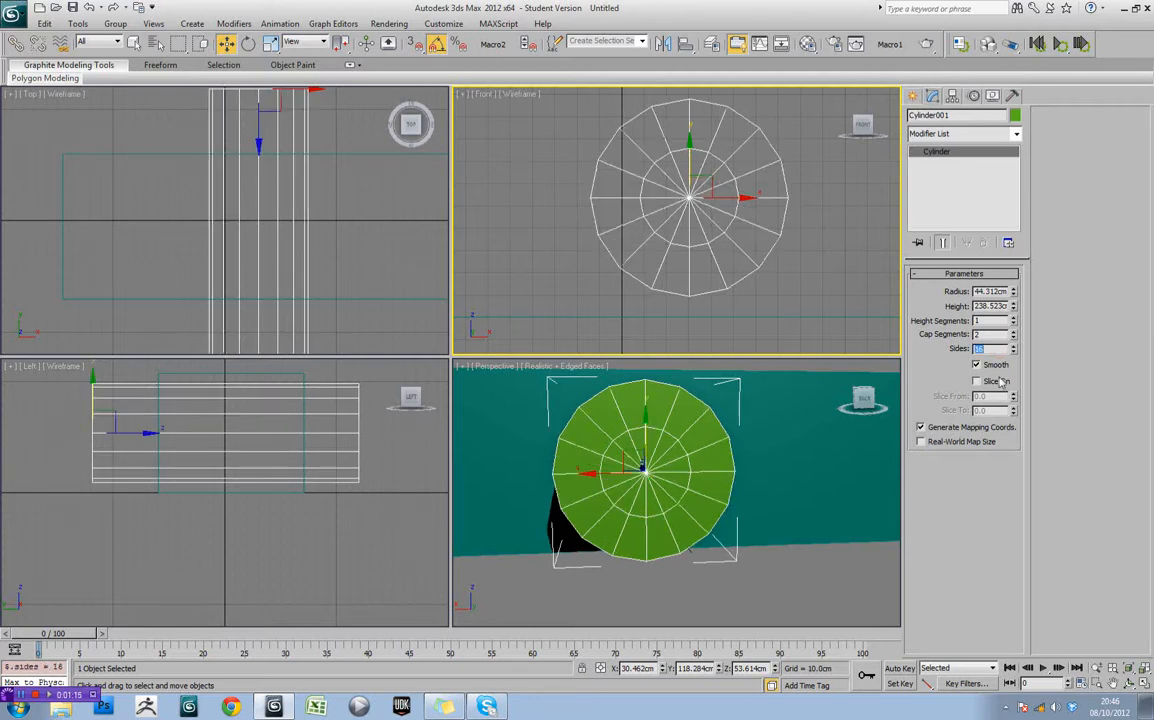
Try 32 sides on the cylinder and set it back to 16 sides
{"action": "type", "text": "32"}
{"action": "key", "text": "Return"}
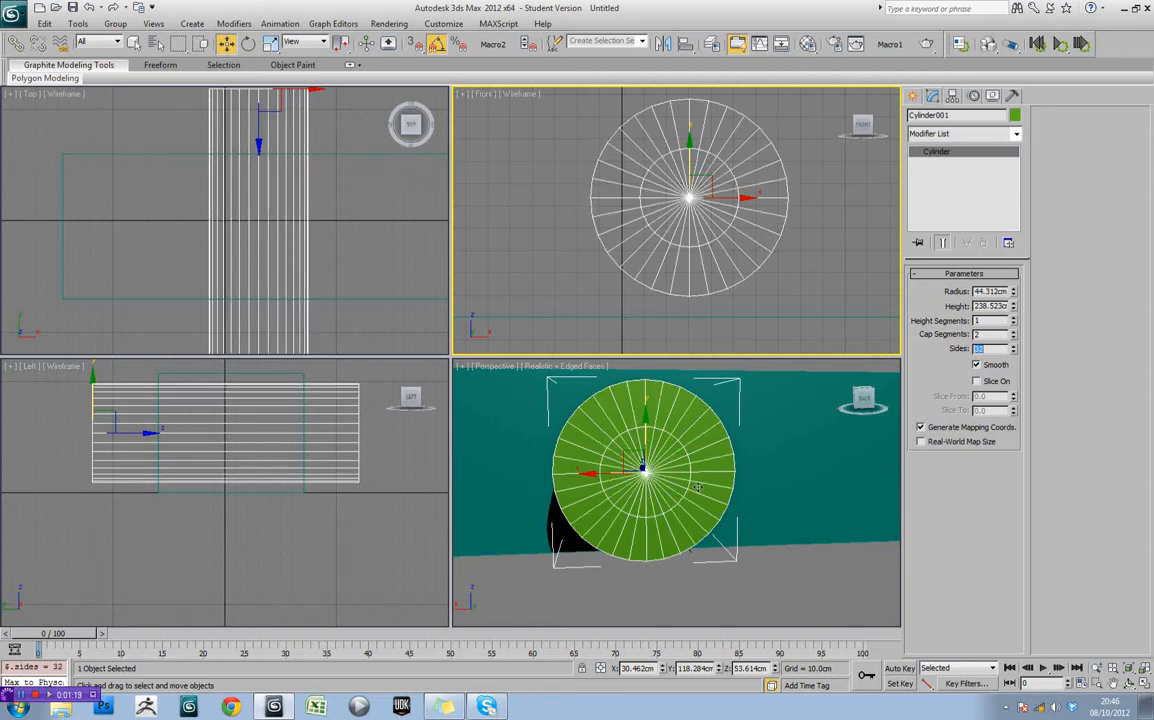
{"action": "scroll", "coordinate": [698, 487], "scroll_direction": "down", "scroll_amount": 5}
{"action": "middle_click_drag", "start_coordinate": [660, 522], "coordinate": [755, 390], "text": "alt"}
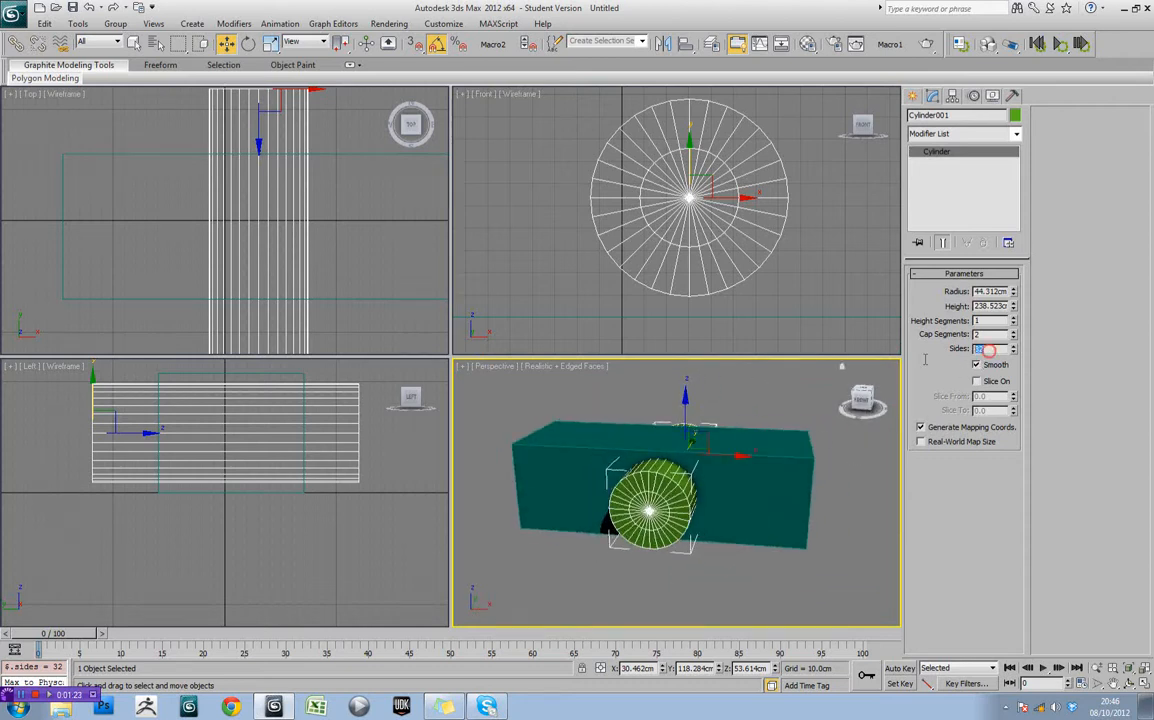
{"action": "type", "text": "16"}
{"action": "key", "text": "Return"}
{"action": "middle_click_drag", "start_coordinate": [647, 426], "coordinate": [765, 479], "text": "alt"}
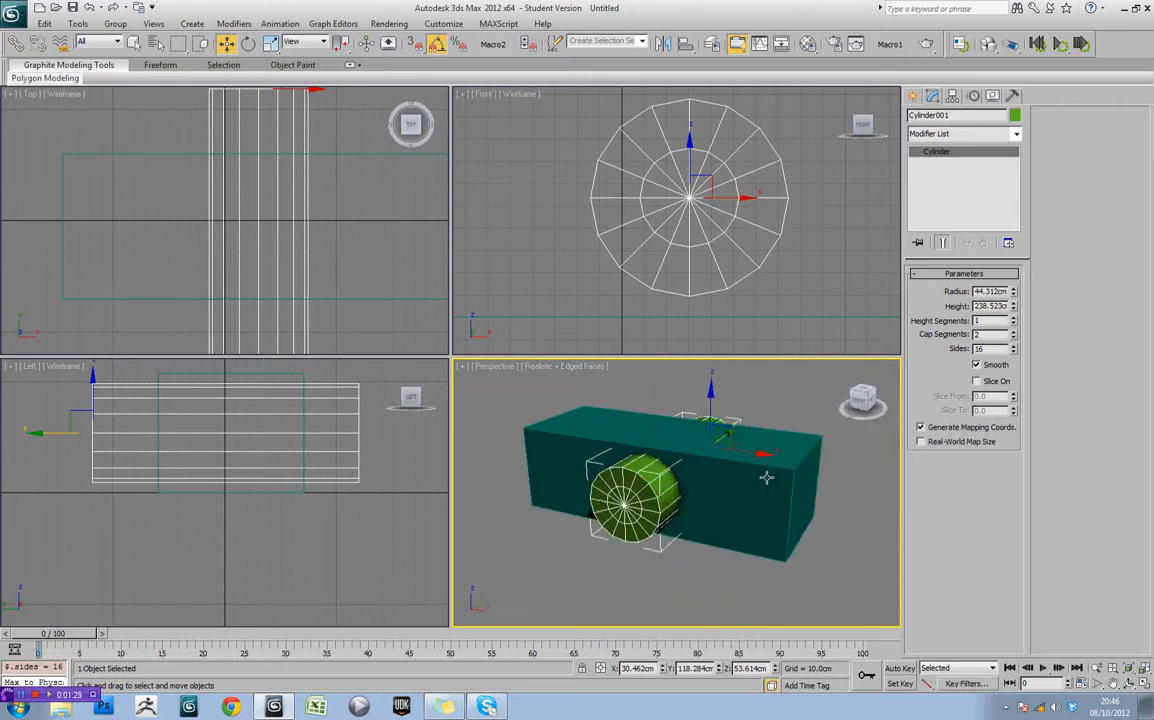
Subtract the cylinder from the box with a ProBoolean compound object to cut a round hole through it
{"action": "left_click", "coordinate": [913, 95]}
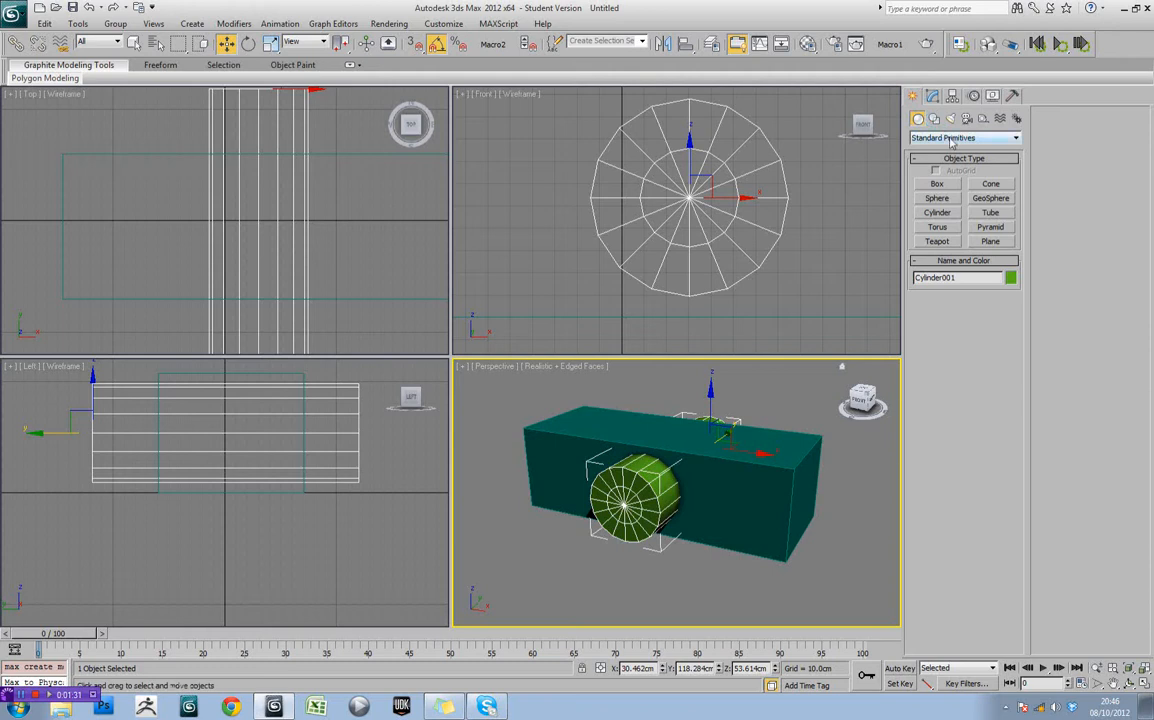
{"action": "left_click", "coordinate": [950, 138]}
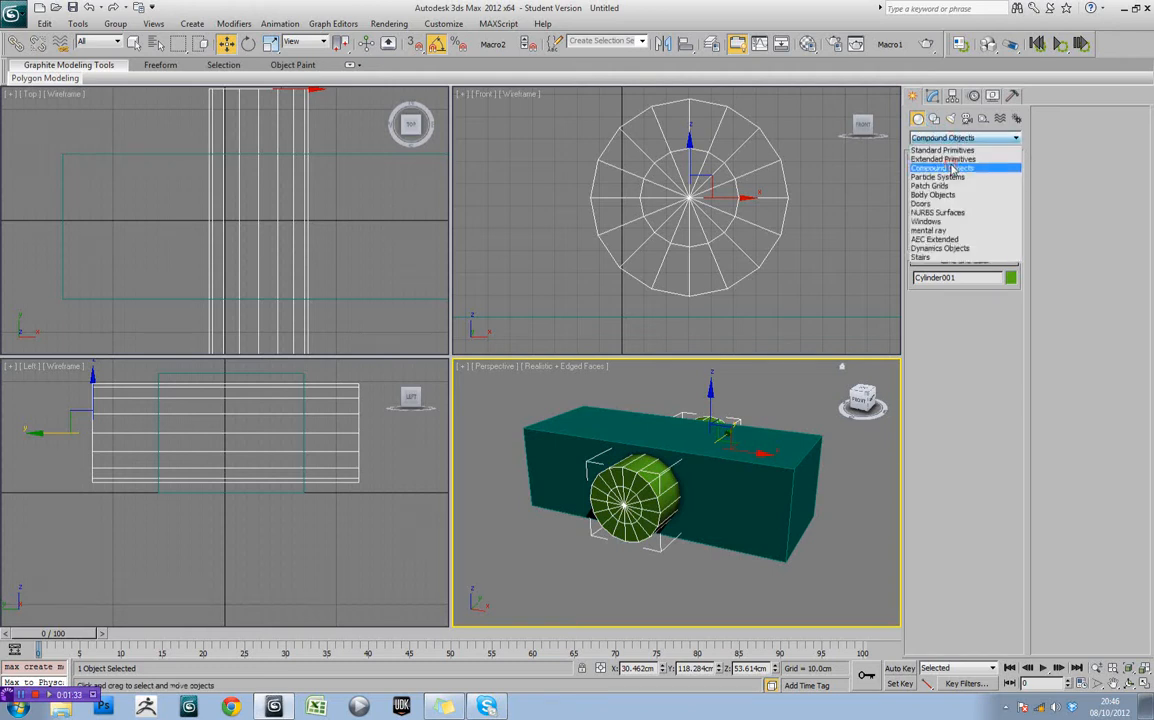
{"action": "left_click", "coordinate": [952, 168]}
{"action": "middle_click_drag", "start_coordinate": [746, 448], "coordinate": [715, 469], "text": "alt"}
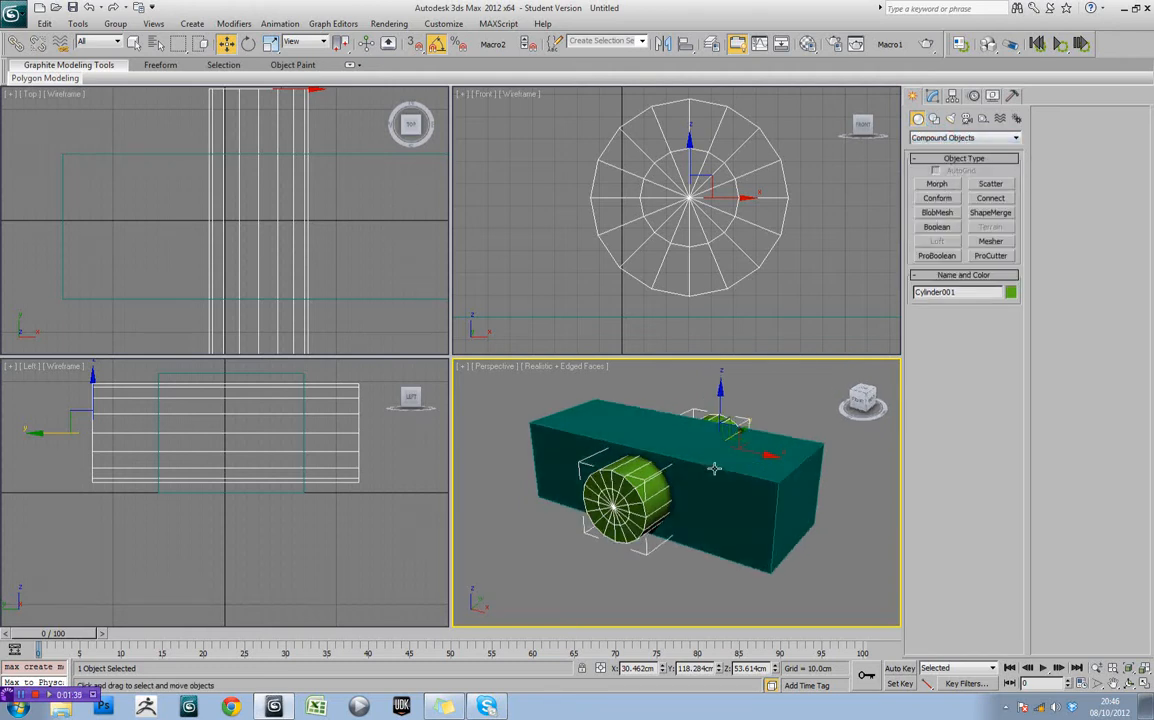
{"action": "left_click", "coordinate": [736, 470]}
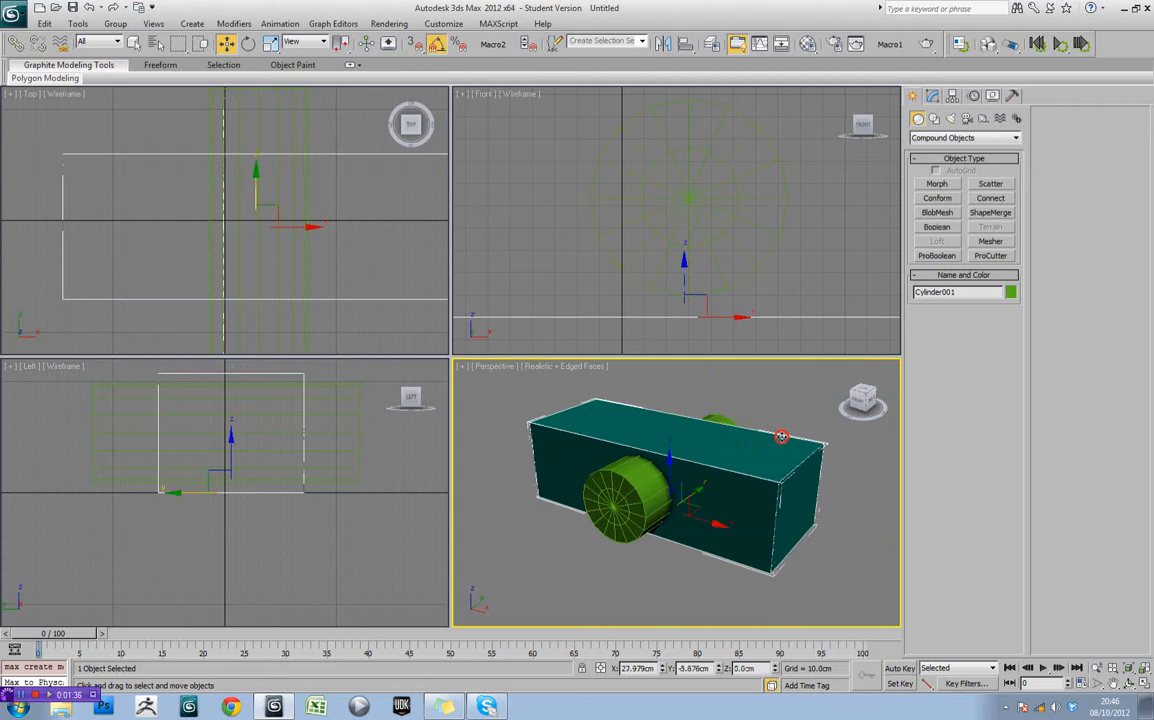
{"action": "left_click", "coordinate": [934, 257]}
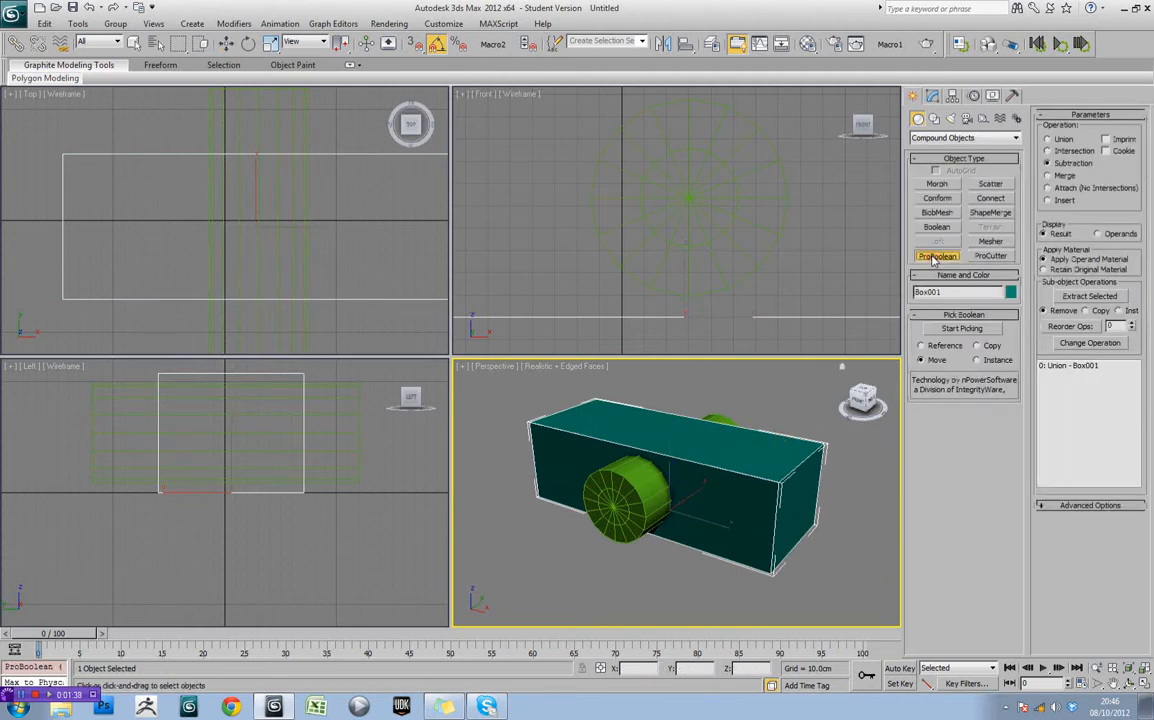
{"action": "left_click", "coordinate": [962, 329]}
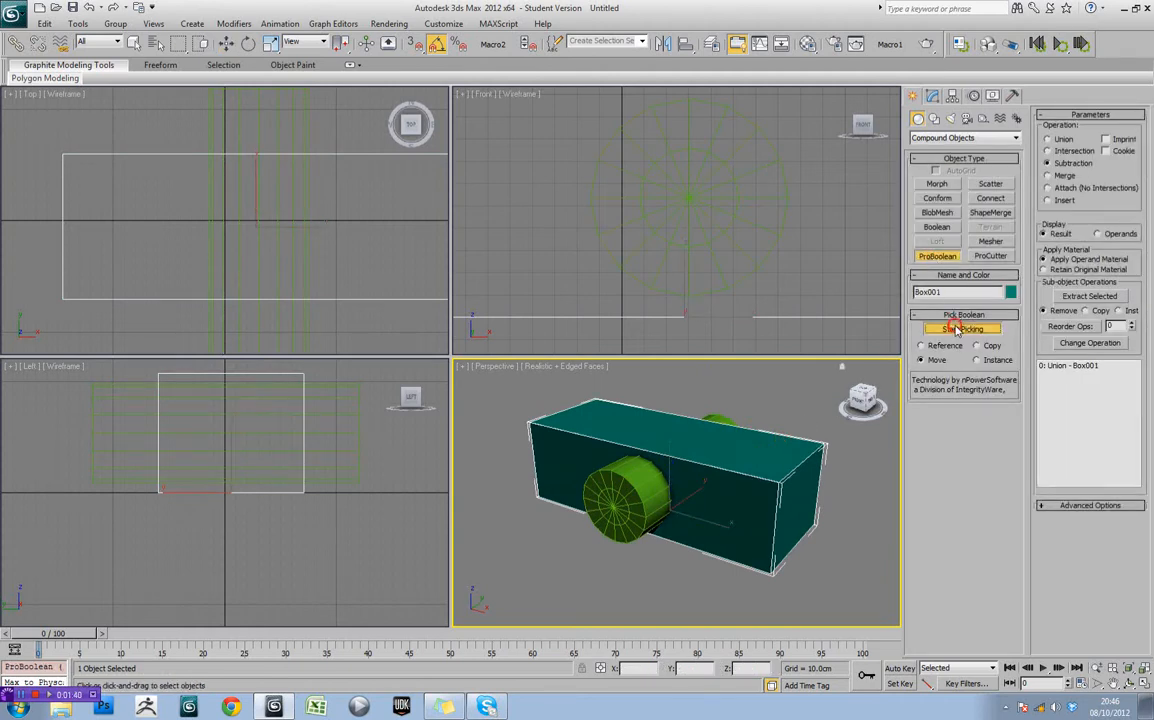
{"action": "left_click", "coordinate": [645, 500]}
{"action": "middle_click_drag", "start_coordinate": [645, 500], "coordinate": [737, 477], "text": "alt"}
{"action": "key", "text": "w"}
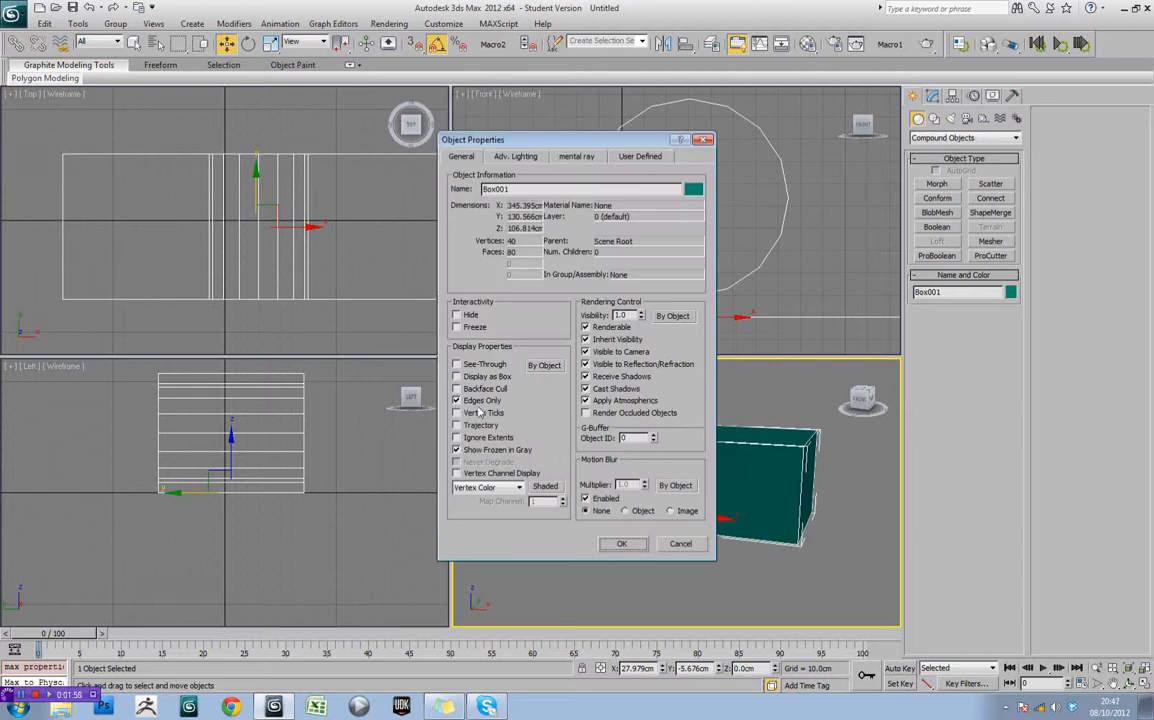
Turn off Edges Only in the cut box's object properties and examine the triangulation around the hole
{"action": "left_click", "coordinate": [633, 543]}
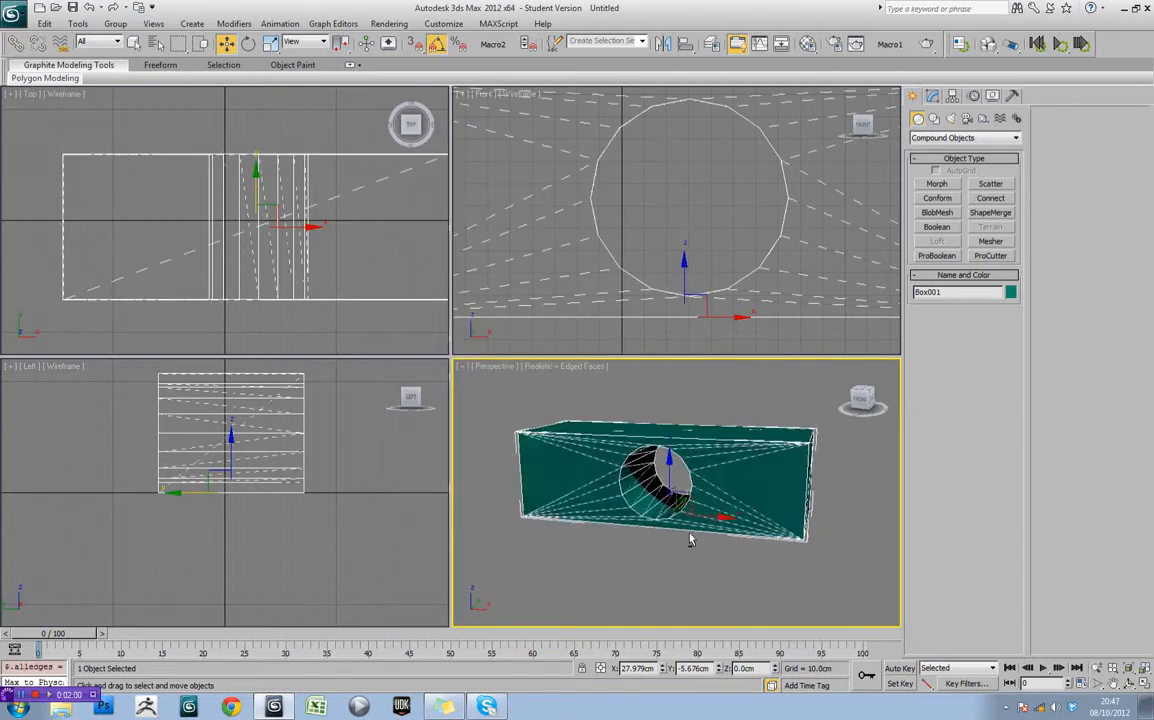
{"action": "mouse_move", "coordinate": [772, 457]}
{"action": "middle_mouse_down", "text": "alt"}
{"action": "mouse_move", "coordinate": [676, 478]}
{"action": "mouse_move", "coordinate": [782, 479]}
{"action": "middle_mouse_up", "text": "alt"}
{"action": "scroll", "coordinate": [740, 458], "scroll_direction": "up", "scroll_amount": 3}
{"action": "middle_click_drag", "start_coordinate": [699, 446], "coordinate": [770, 474], "text": "alt"}
{"action": "scroll", "coordinate": [766, 474], "scroll_direction": "down", "scroll_amount": 3}
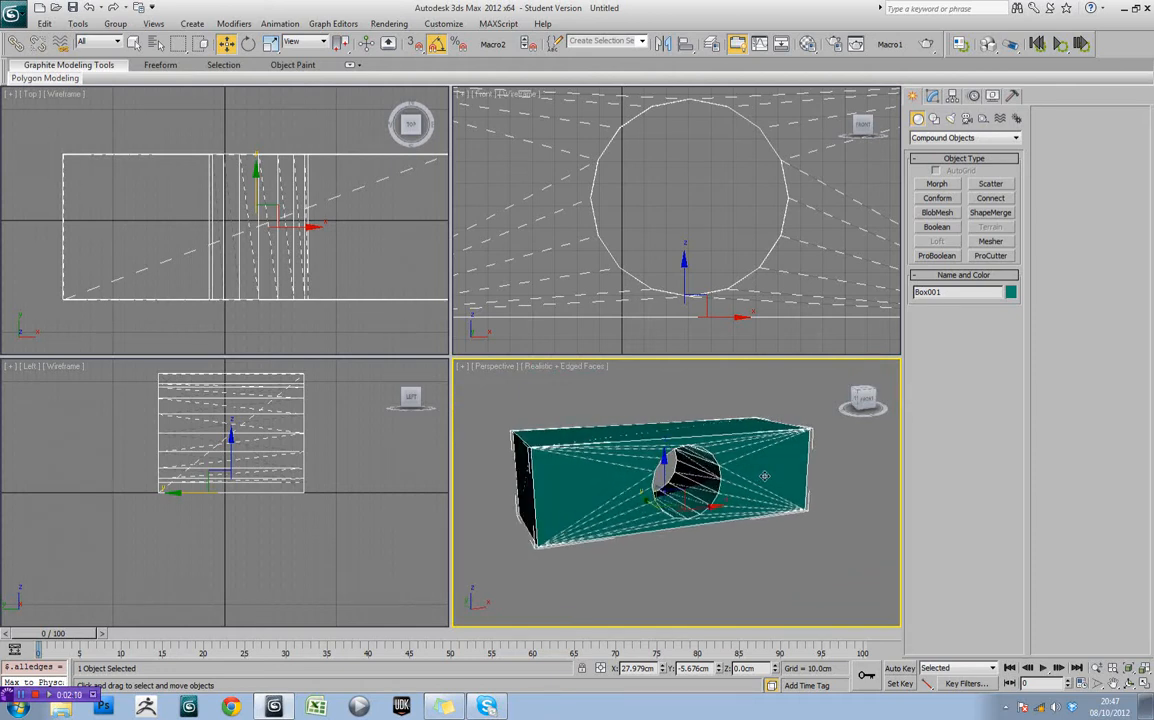
Undo the ProBoolean subtraction to restore the separate box and cylinder
{"action": "key", "text": "ctrl+z"}
{"action": "middle_click_drag", "start_coordinate": [777, 476], "coordinate": [688, 441], "text": "alt"}
{"action": "left_click", "coordinate": [633, 489]}
Turn Edges Only display back on in the box's object properties
{"action": "left_click", "coordinate": [750, 479]}
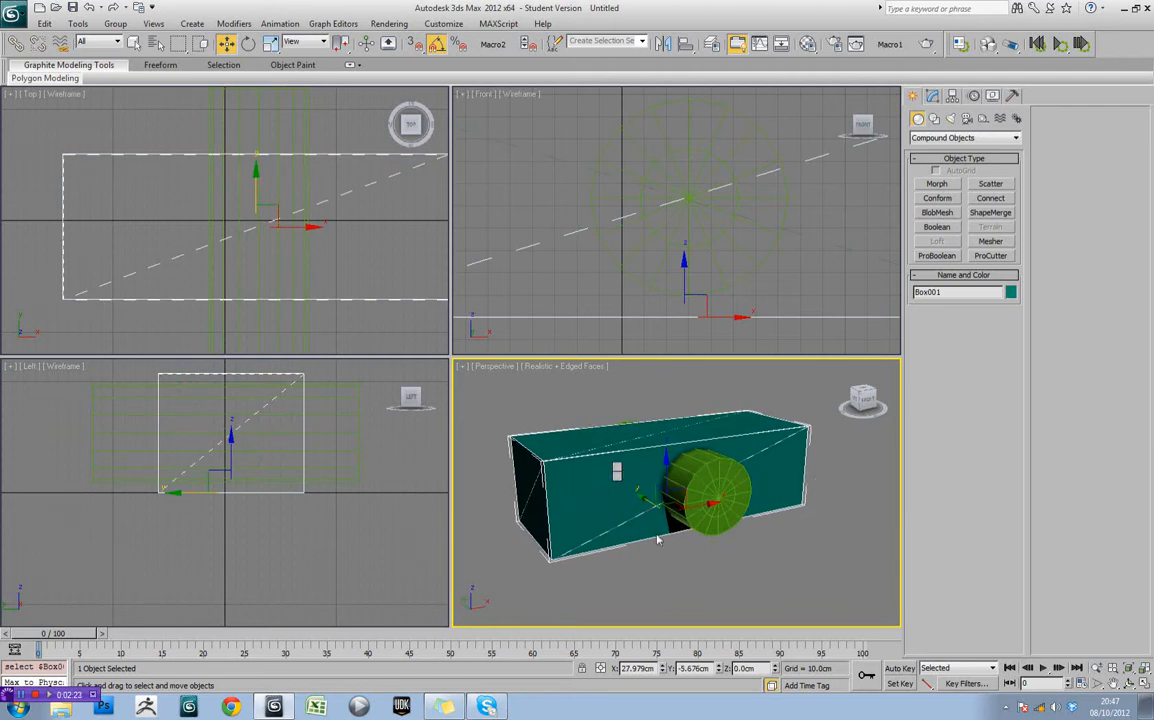
{"action": "left_click", "coordinate": [482, 401]}
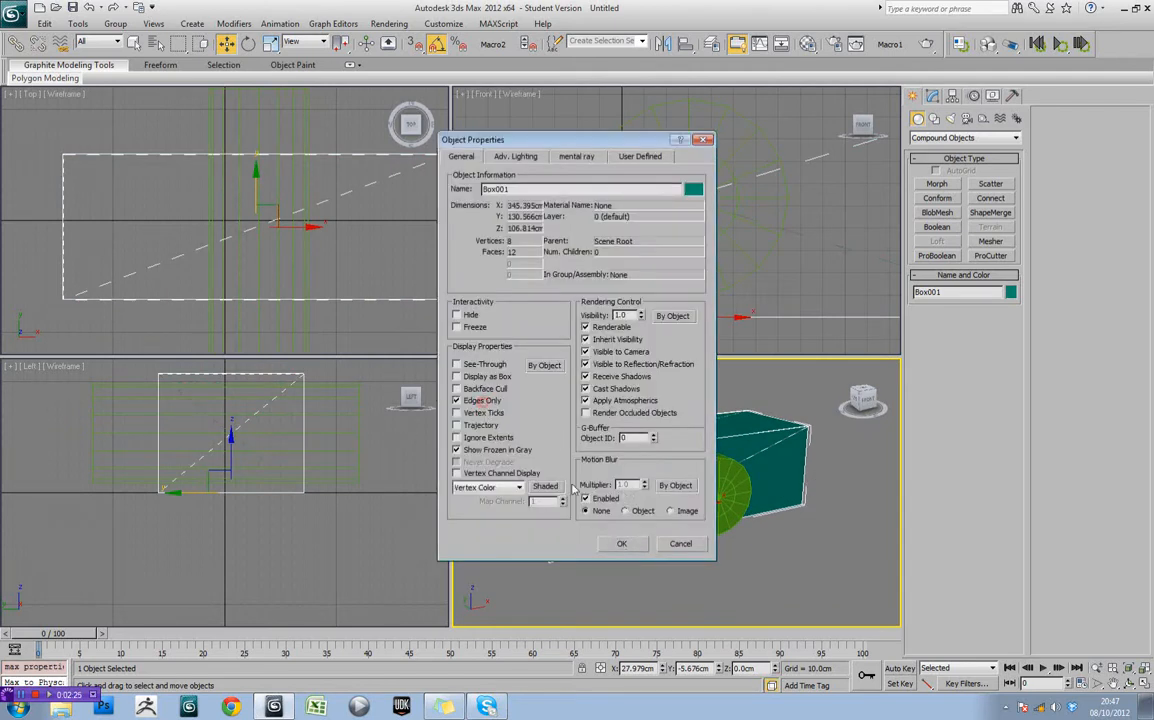
{"action": "left_click", "coordinate": [621, 544]}
{"action": "middle_click_drag", "start_coordinate": [626, 548], "coordinate": [700, 537], "text": "alt"}
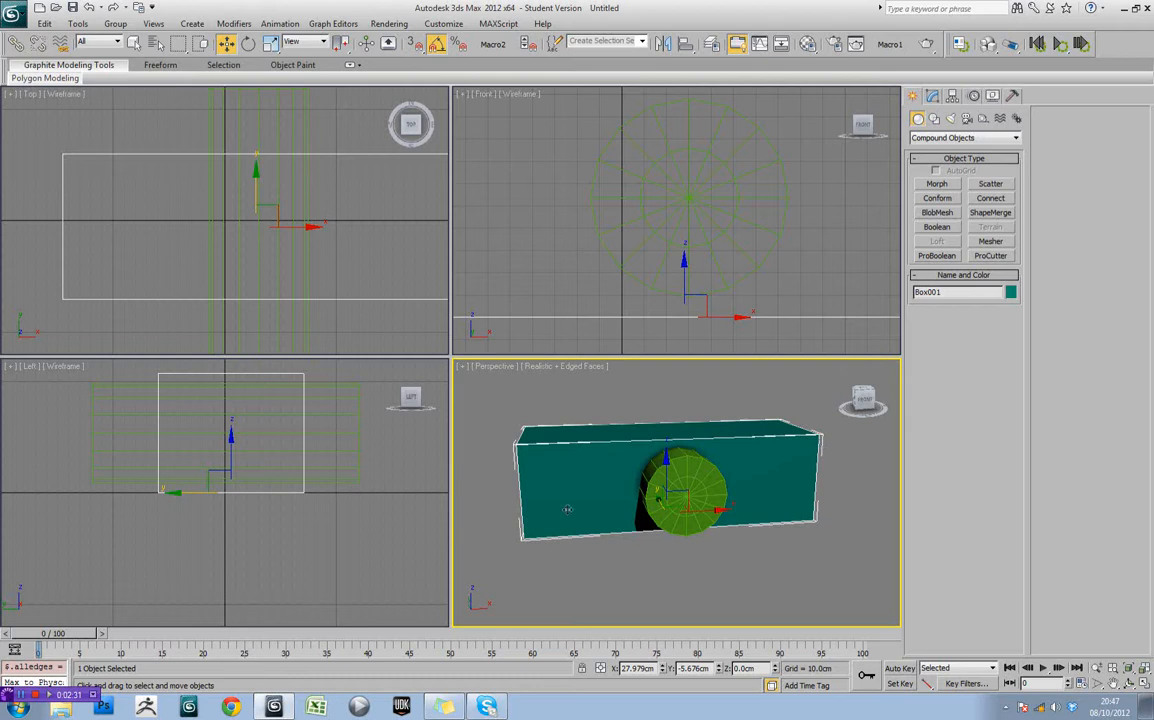
{"action": "middle_click_drag", "start_coordinate": [716, 461], "coordinate": [753, 471], "text": "alt"}
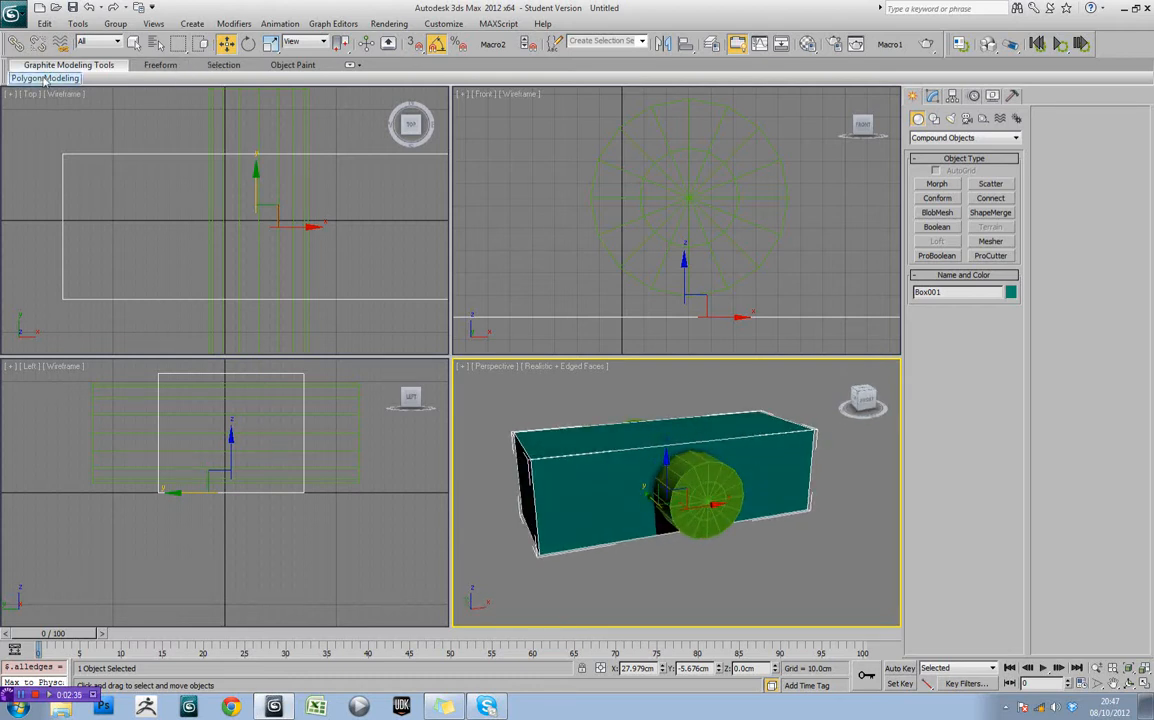
Add two vertical edge loops to the box with Swift Loop, one on each side of the cylinder
{"action": "mouse_move", "coordinate": [43, 80]}
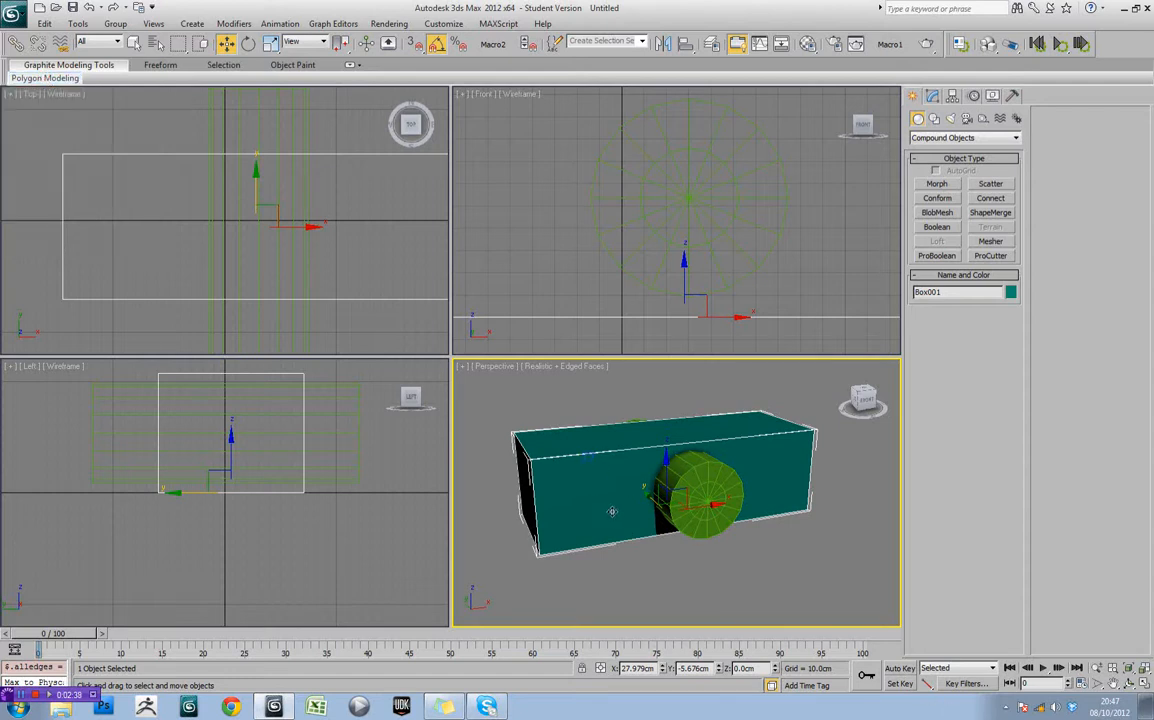
{"action": "key", "text": "1"}
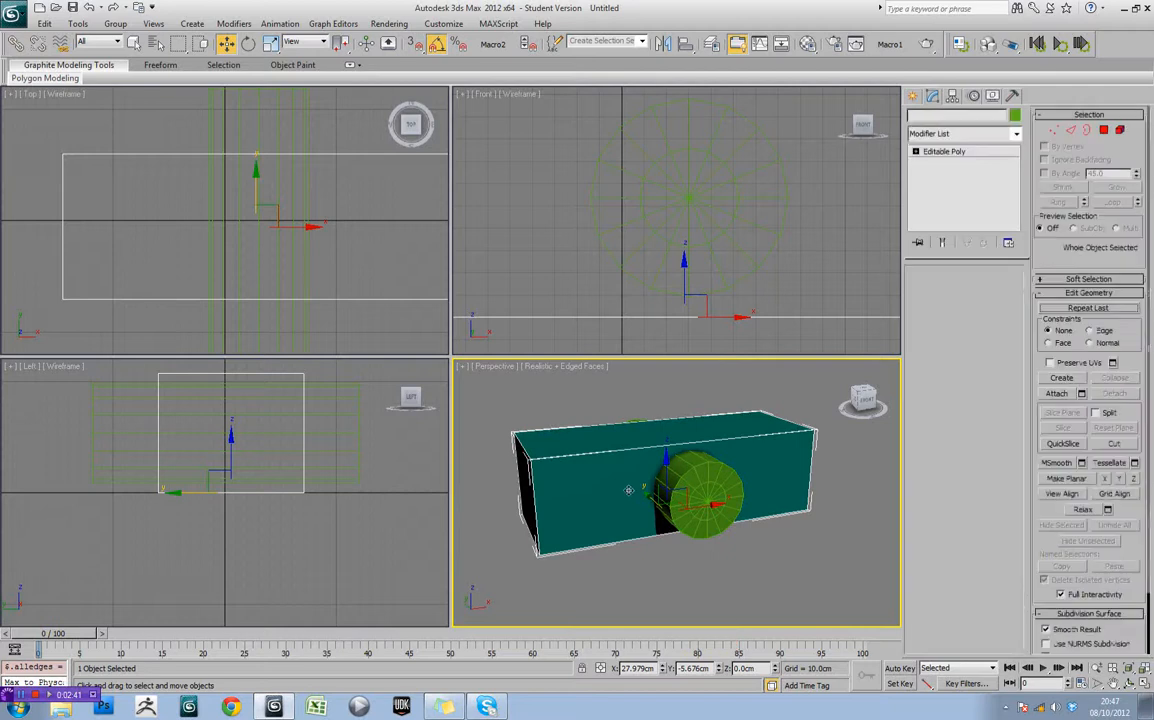
{"action": "mouse_move", "coordinate": [93, 78]}
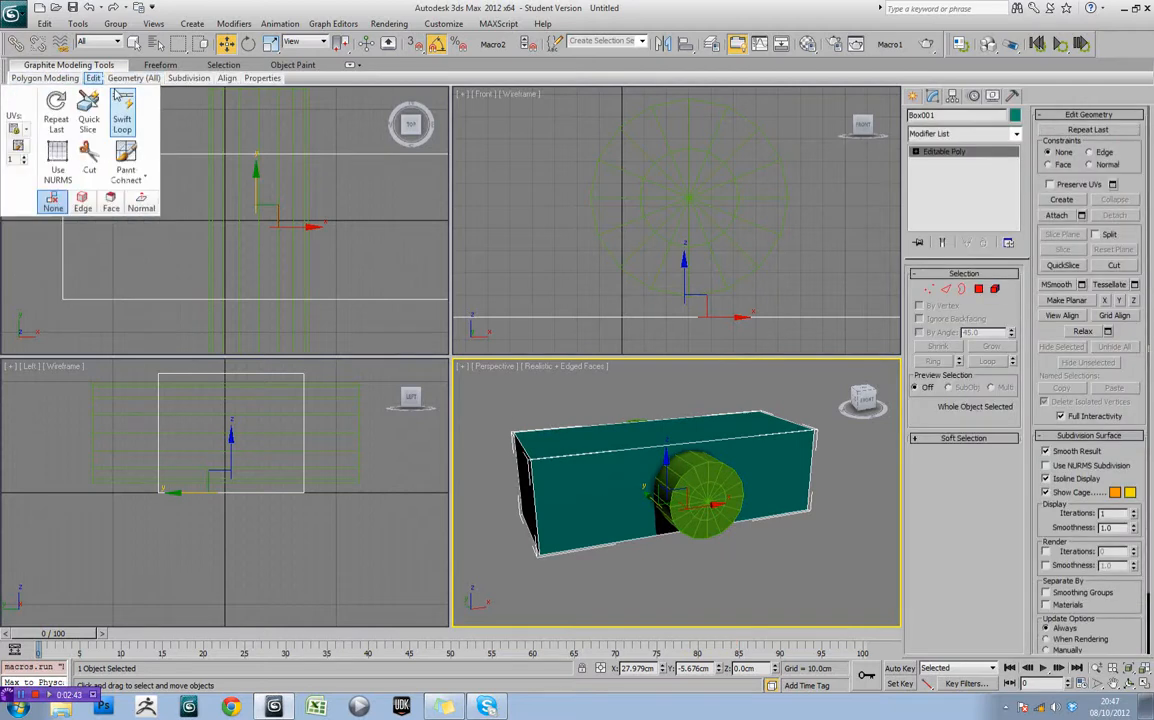
{"action": "left_click", "coordinate": [122, 112]}
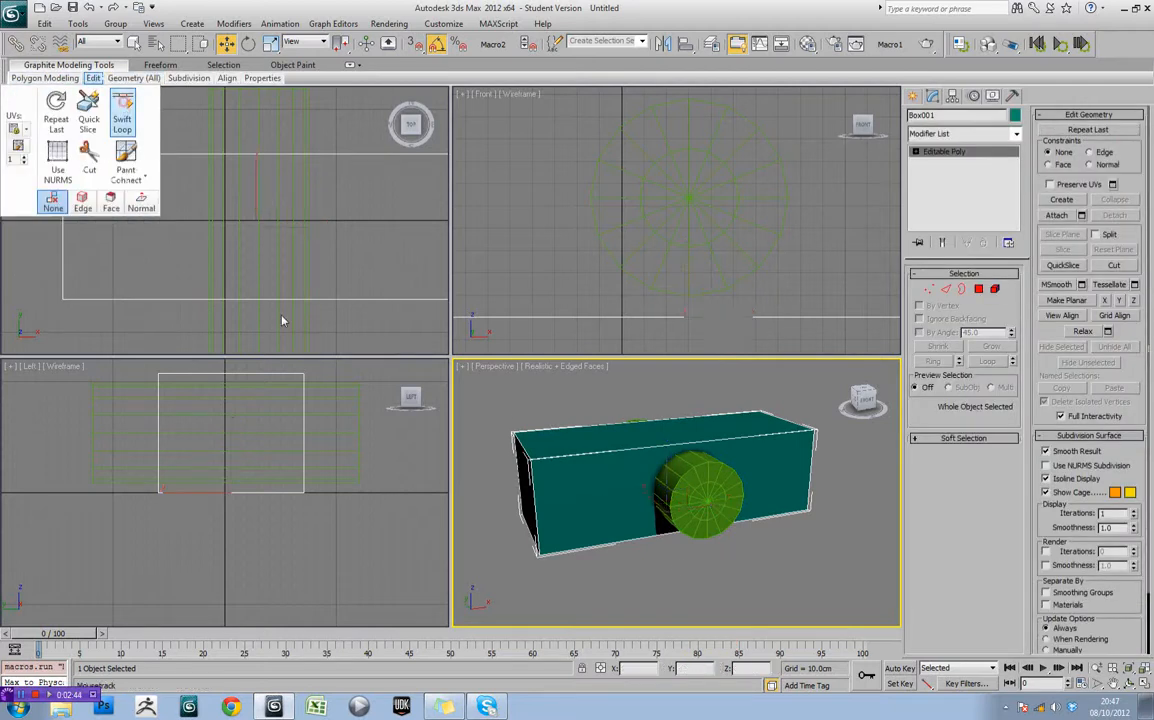
{"action": "left_click", "coordinate": [628, 480]}
{"action": "mouse_move", "coordinate": [755, 495]}
{"action": "middle_mouse_down", "text": "alt"}
{"action": "mouse_move", "coordinate": [724, 482]}
{"action": "mouse_move", "coordinate": [756, 482]}
{"action": "middle_mouse_up", "text": "alt"}
{"action": "left_click", "coordinate": [720, 457]}
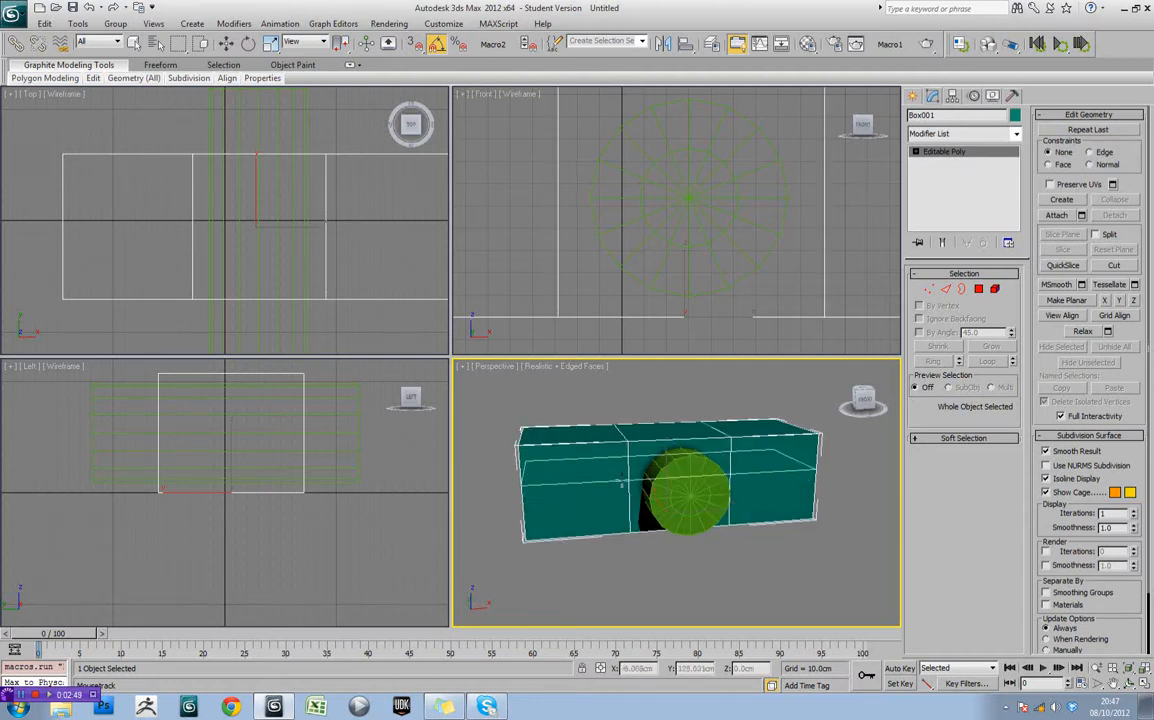
Add two horizontal edge loops near the box's upper and lower edges and a vertical loop through the cylinder's centre
{"action": "left_click", "coordinate": [613, 511]}
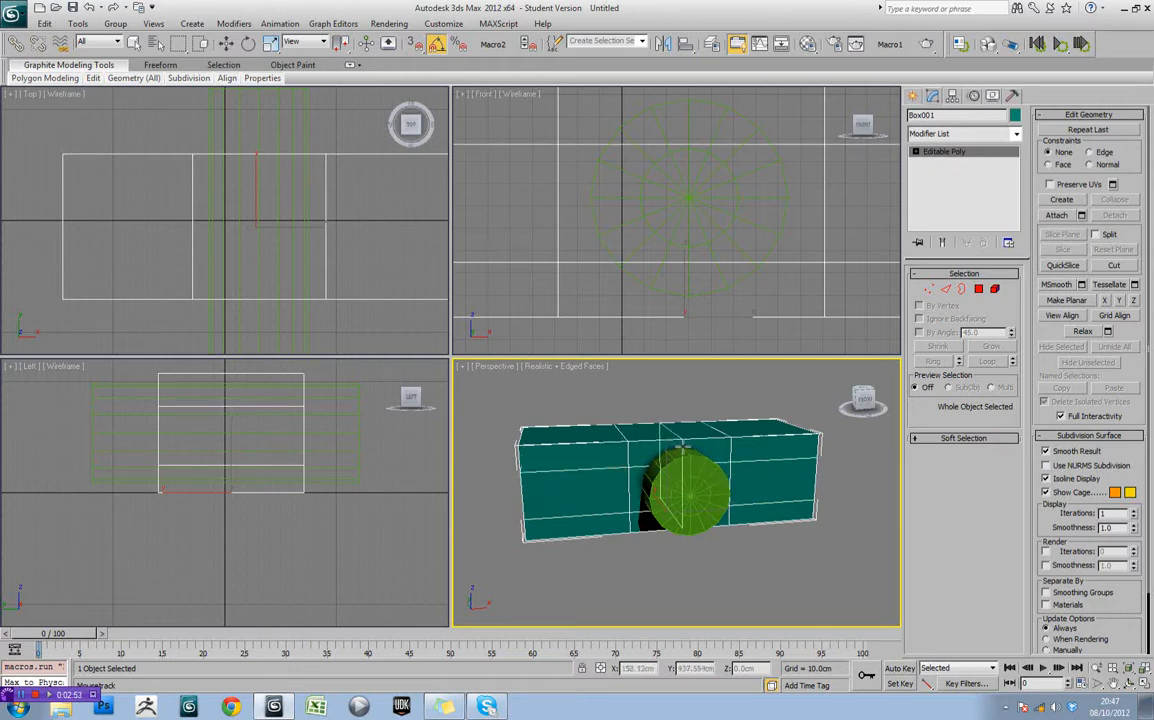
{"action": "left_click", "coordinate": [605, 468]}
{"action": "middle_click_drag", "start_coordinate": [605, 468], "coordinate": [795, 478], "text": "alt"}
{"action": "key", "text": "w"}
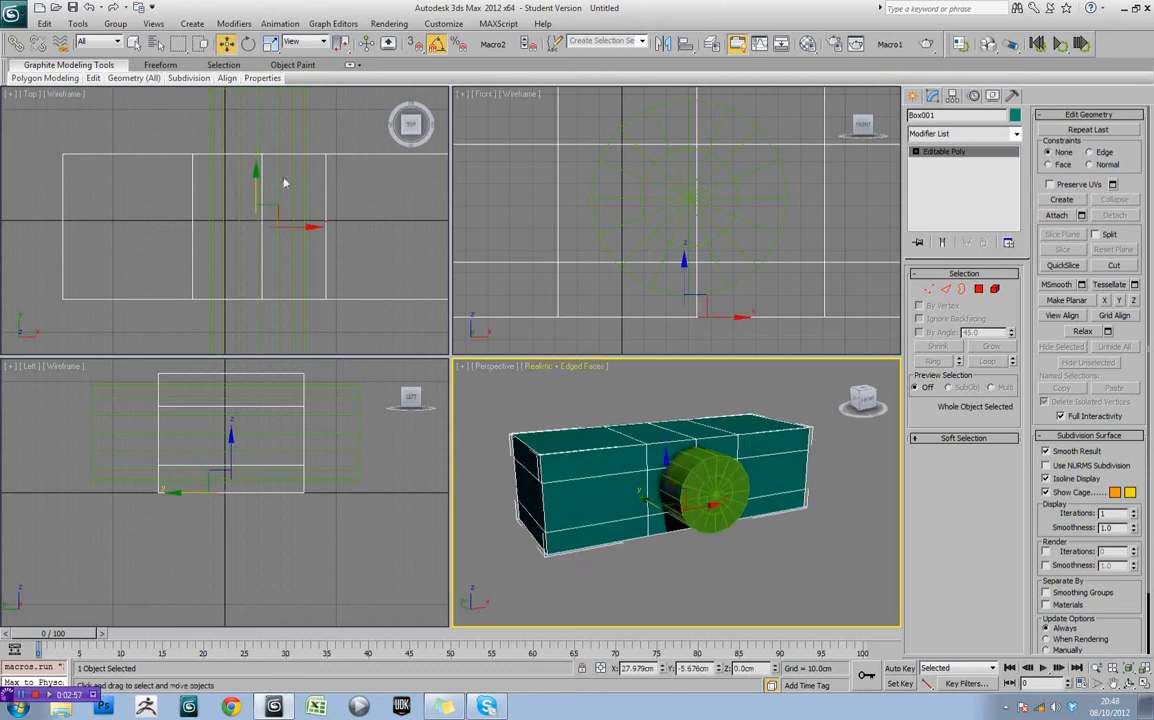
{"action": "left_click", "coordinate": [133, 78]}
{"action": "left_click", "coordinate": [117, 94]}
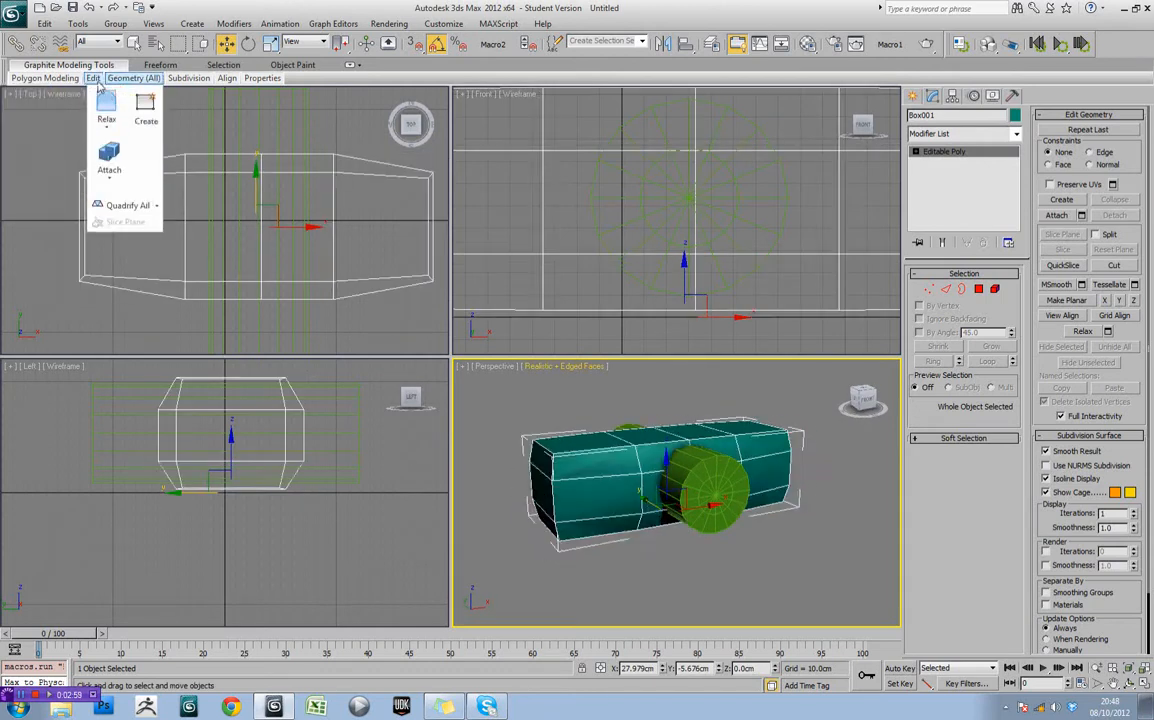
{"action": "key", "text": "ctrl+z"}
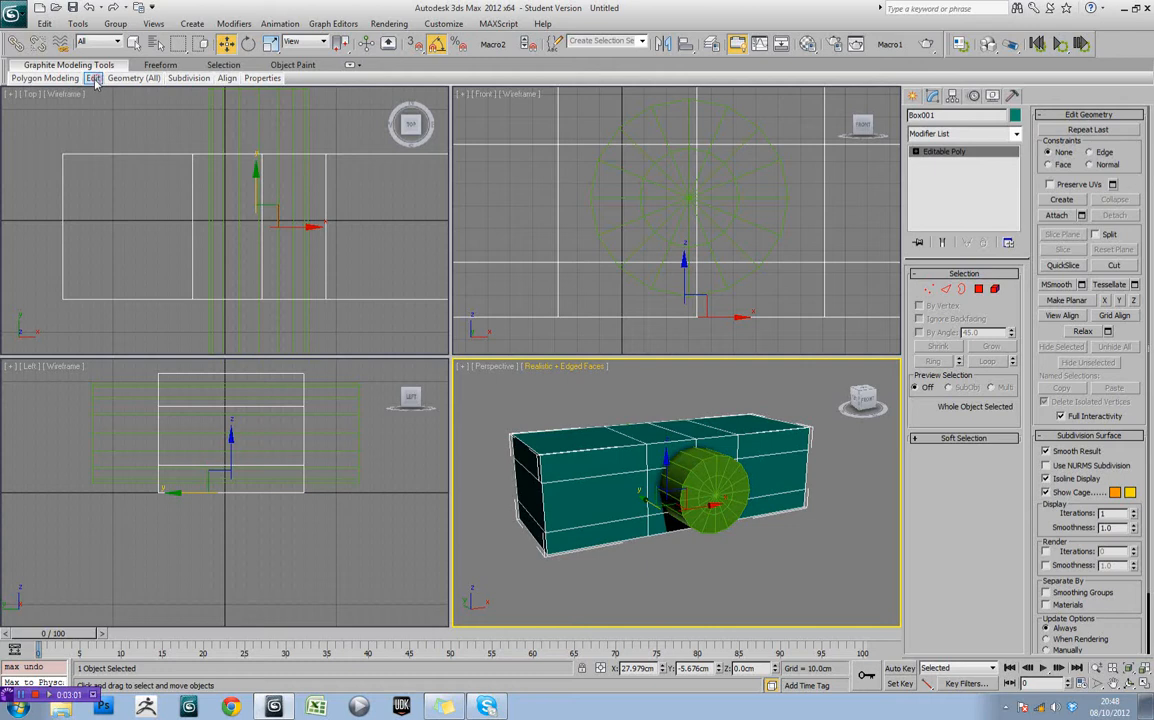
Add a horizontal edge loop around the box at the cylinder's mid-height with Swift Loop
{"action": "left_click", "coordinate": [93, 78]}
{"action": "left_click", "coordinate": [122, 110]}
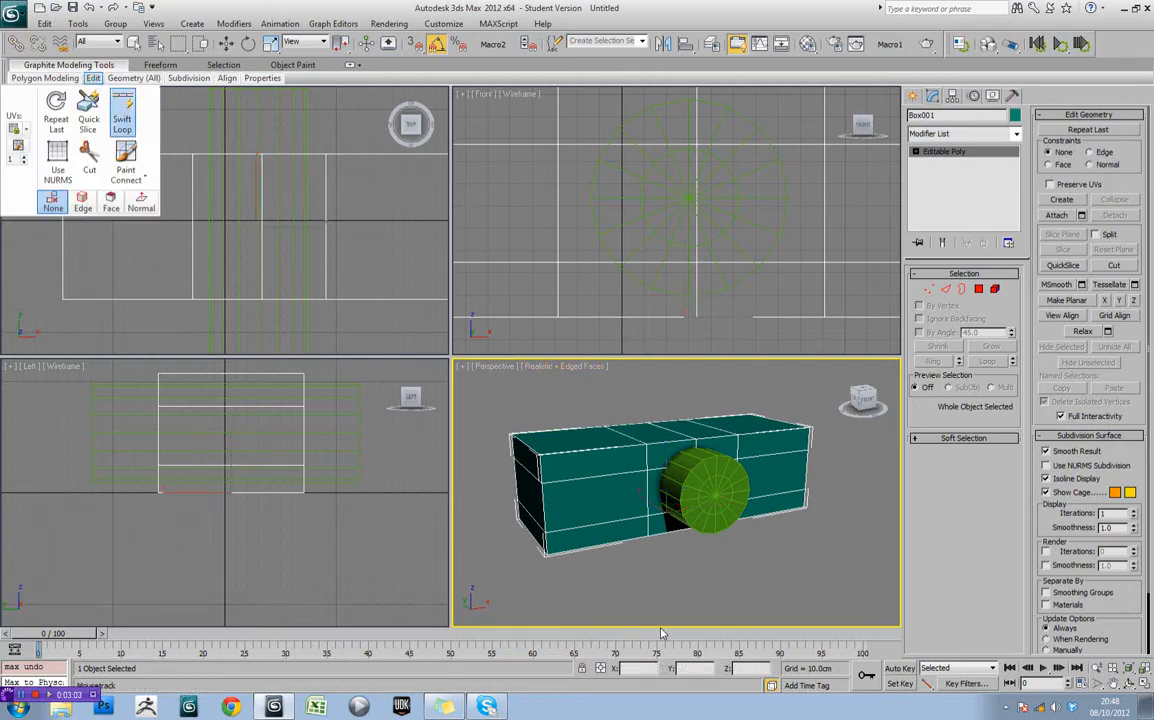
{"action": "left_click", "coordinate": [547, 509]}
{"action": "right_click", "coordinate": [750, 532]}
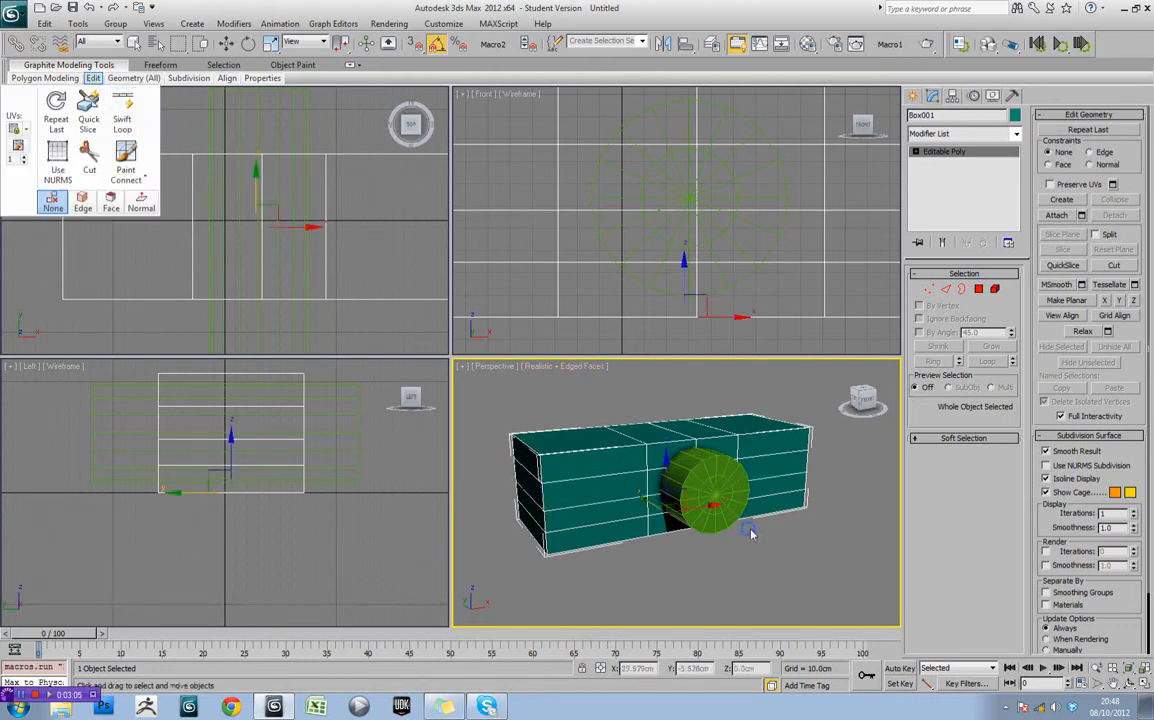
{"action": "mouse_move", "coordinate": [752, 533]}
{"action": "middle_mouse_down", "text": "alt"}
{"action": "mouse_move", "coordinate": [747, 522]}
{"action": "mouse_move", "coordinate": [765, 514]}
{"action": "middle_mouse_up", "text": "alt"}
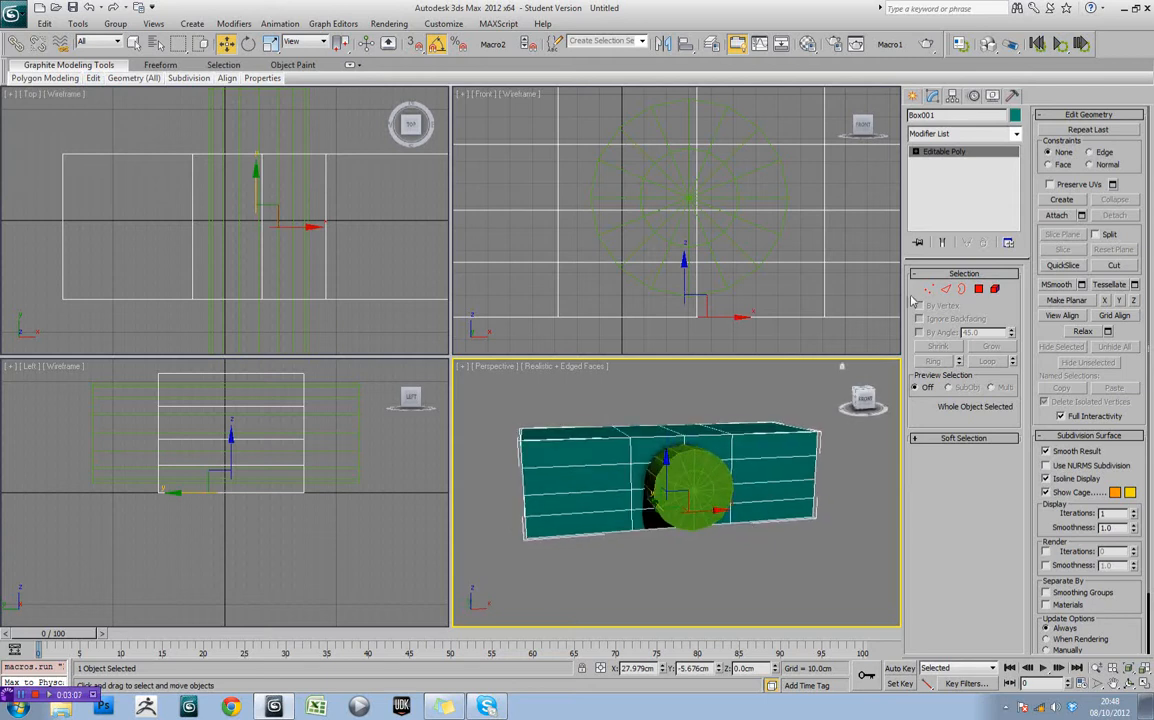
Subtract the cylinder from the subdivided box with a ProBoolean compound object
{"action": "left_click", "coordinate": [913, 97]}
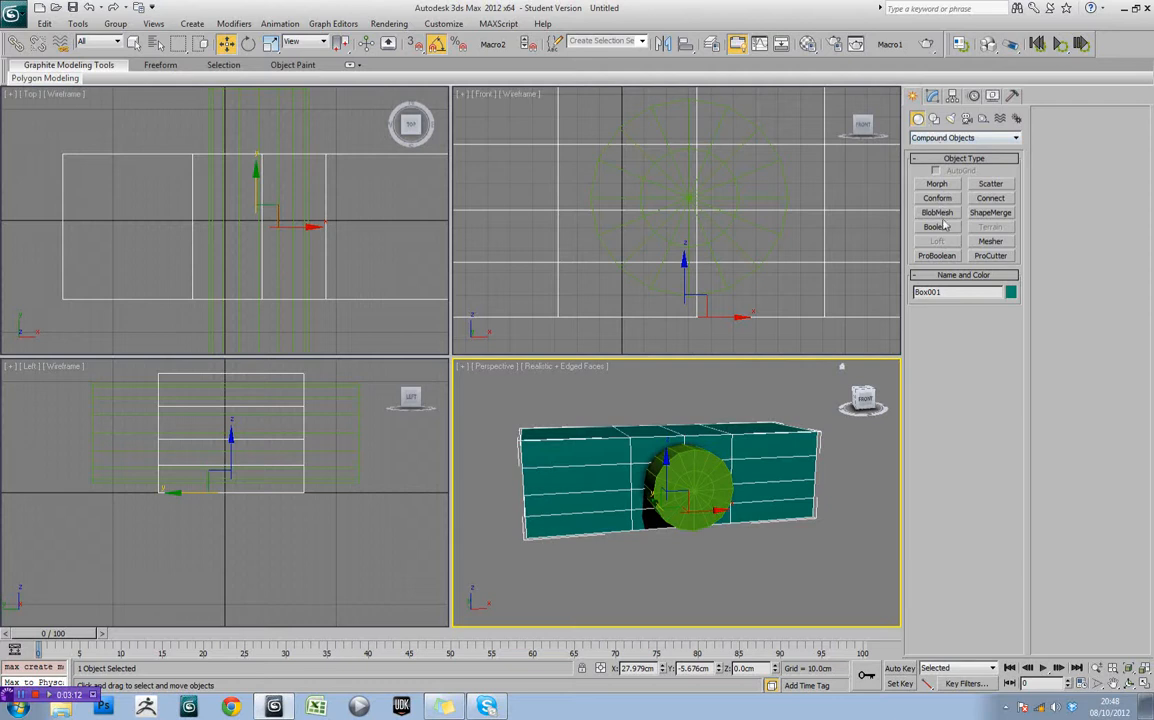
{"action": "left_click", "coordinate": [937, 255]}
{"action": "left_click", "coordinate": [962, 329]}
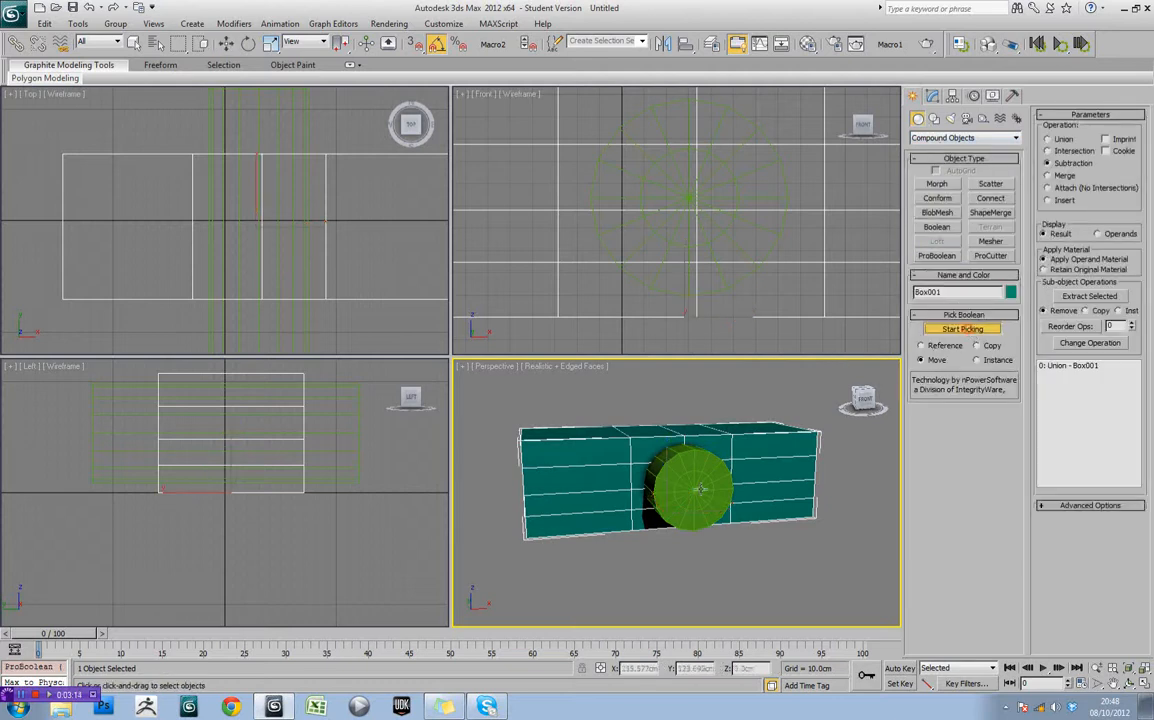
{"action": "left_click", "coordinate": [692, 487]}
{"action": "mouse_move", "coordinate": [752, 492]}
{"action": "middle_mouse_down", "text": "alt"}
{"action": "mouse_move", "coordinate": [721, 495]}
{"action": "mouse_move", "coordinate": [765, 497]}
{"action": "mouse_move", "coordinate": [736, 491]}
{"action": "mouse_move", "coordinate": [755, 489]}
{"action": "middle_mouse_up", "text": "alt"}
Turn off Edges Only in the cut box's object properties to expose the hidden triangulation
{"action": "key", "text": "w"}
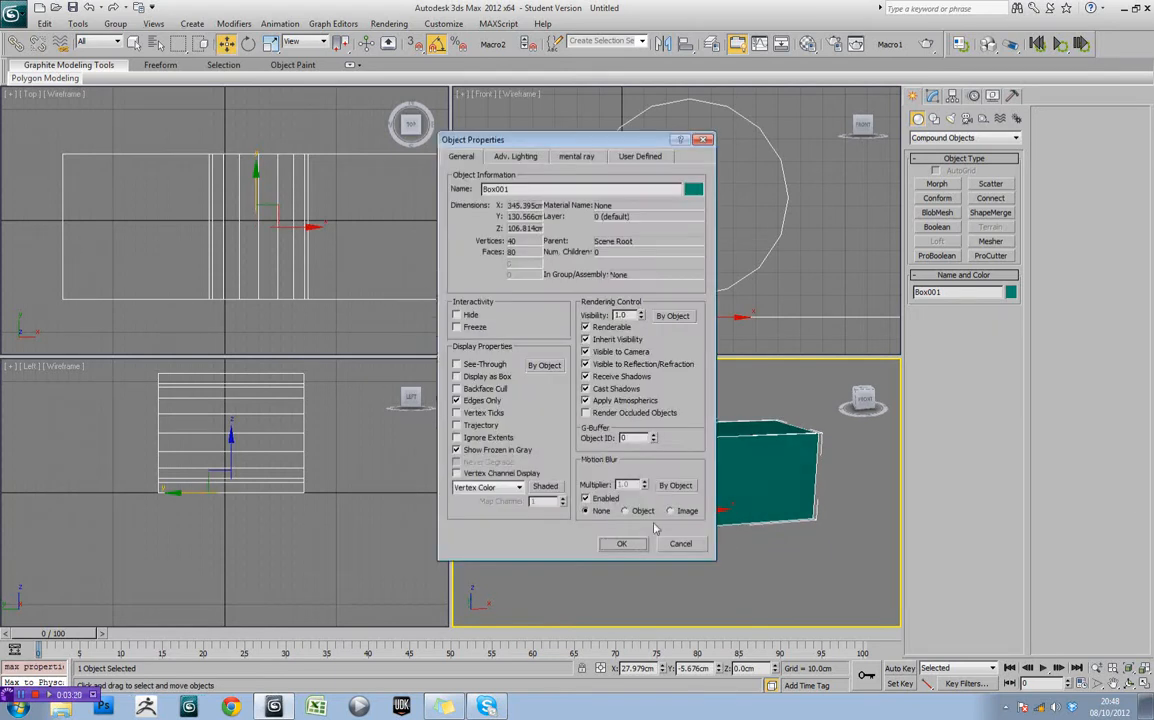
{"action": "left_click", "coordinate": [621, 543]}
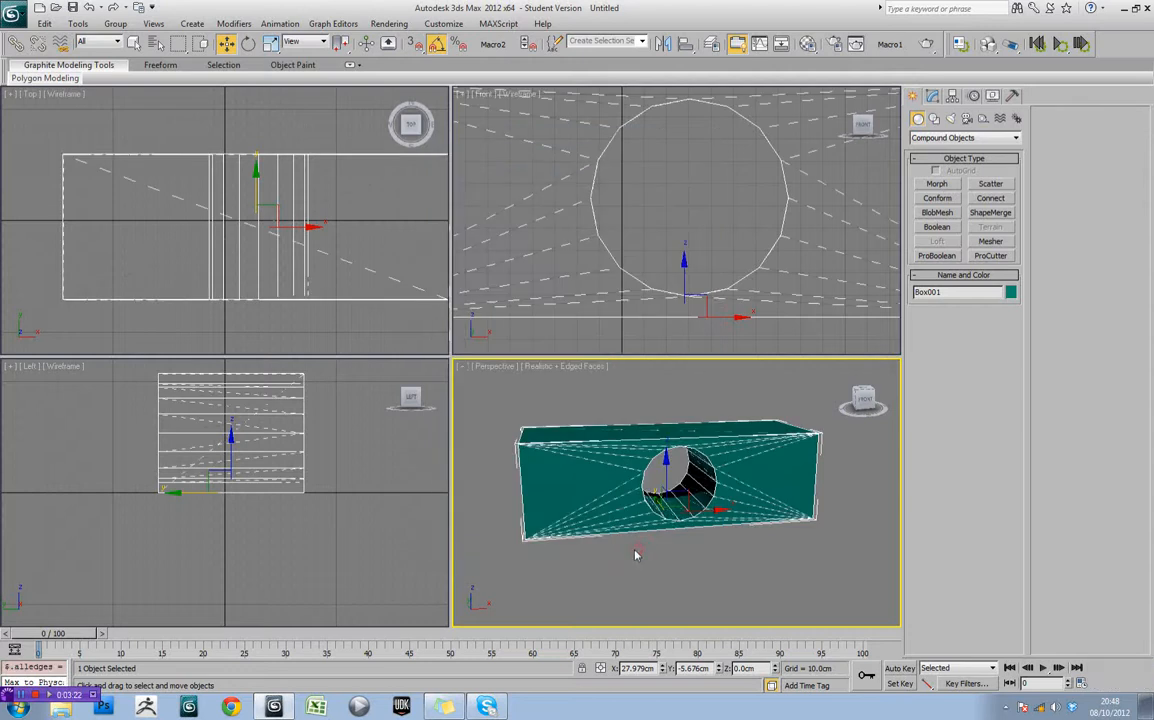
{"action": "middle_click_drag", "start_coordinate": [621, 543], "coordinate": [741, 531], "text": "alt"}
Undo the ProBoolean subtraction and select the box again
{"action": "key", "text": "ctrl+z"}
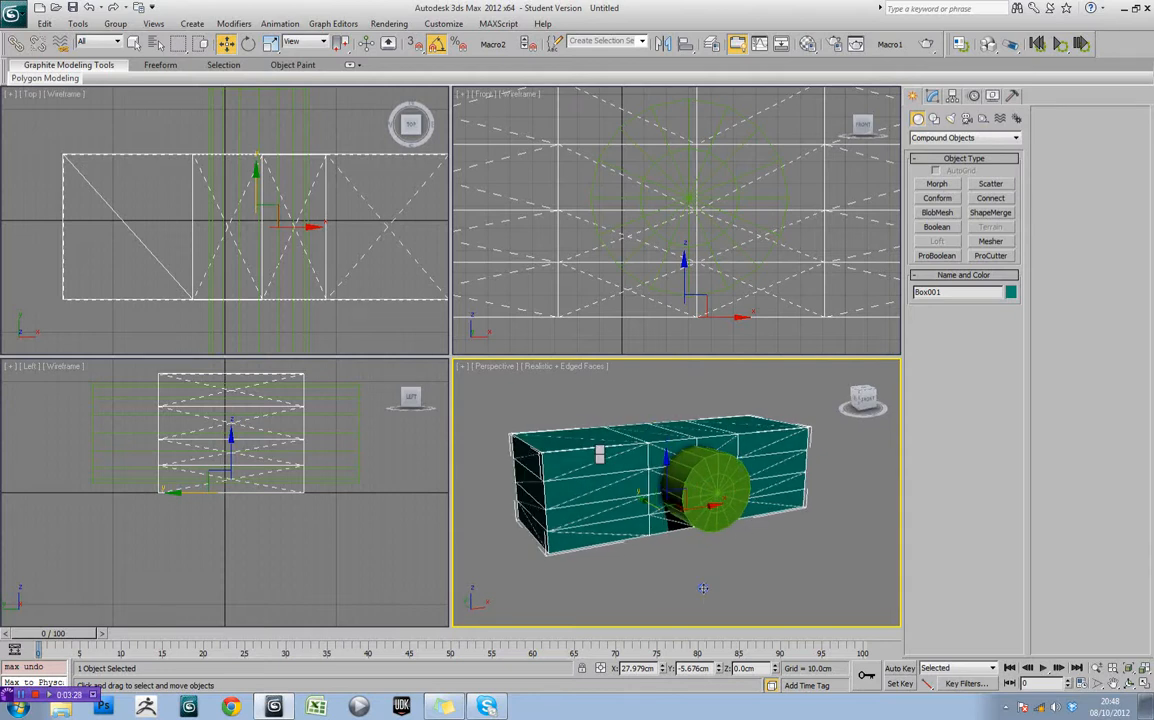
{"action": "left_click", "coordinate": [751, 555]}
{"action": "left_click", "coordinate": [668, 495]}
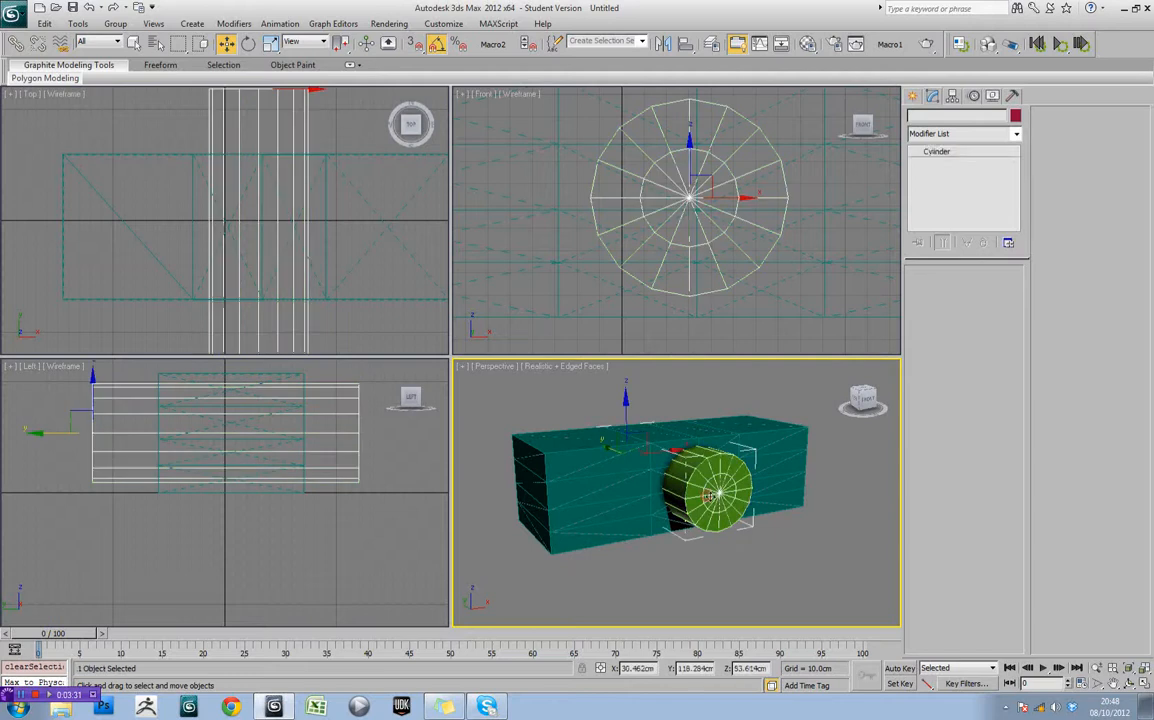
{"action": "left_click", "coordinate": [773, 466]}
Repeat the ProBoolean subtraction of the cylinder from the box with hidden edges displayed
{"action": "left_click", "coordinate": [915, 95]}
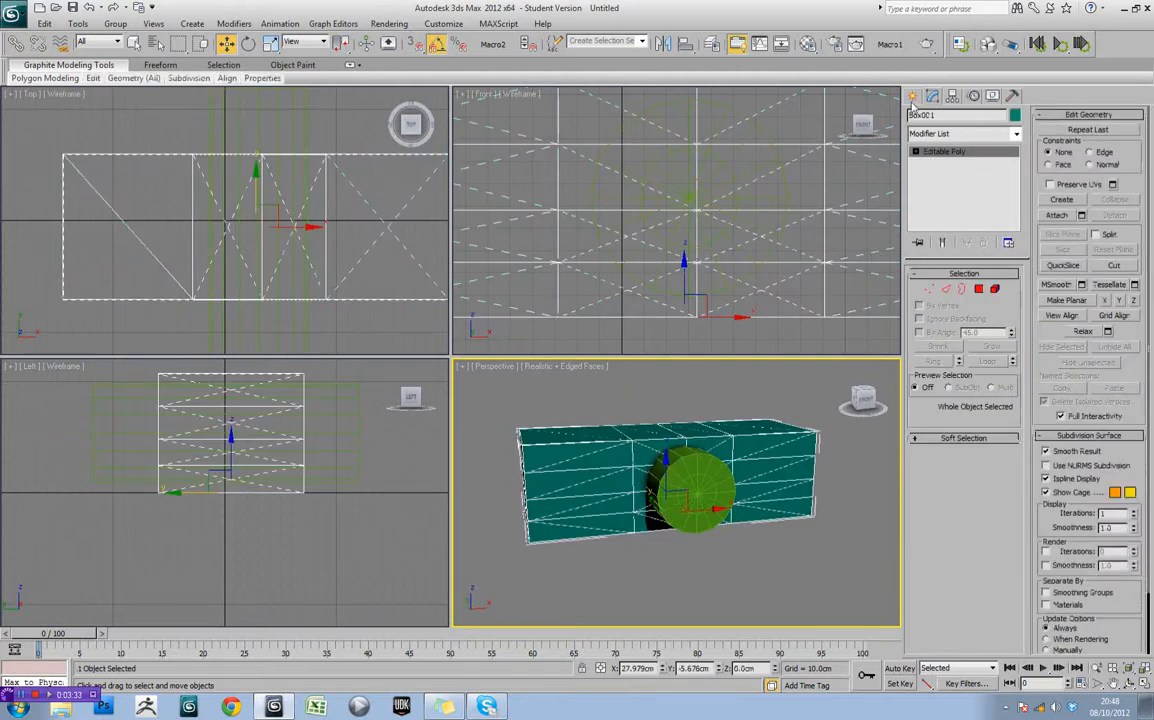
{"action": "left_click", "coordinate": [937, 255]}
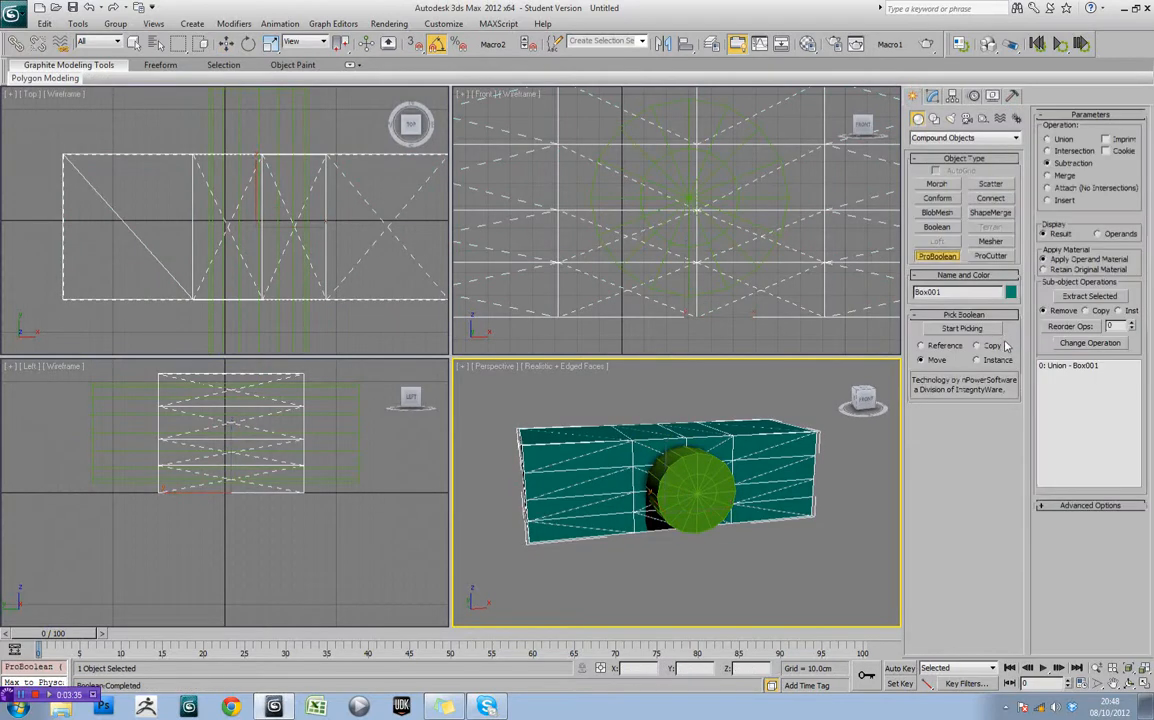
{"action": "left_click", "coordinate": [962, 328]}
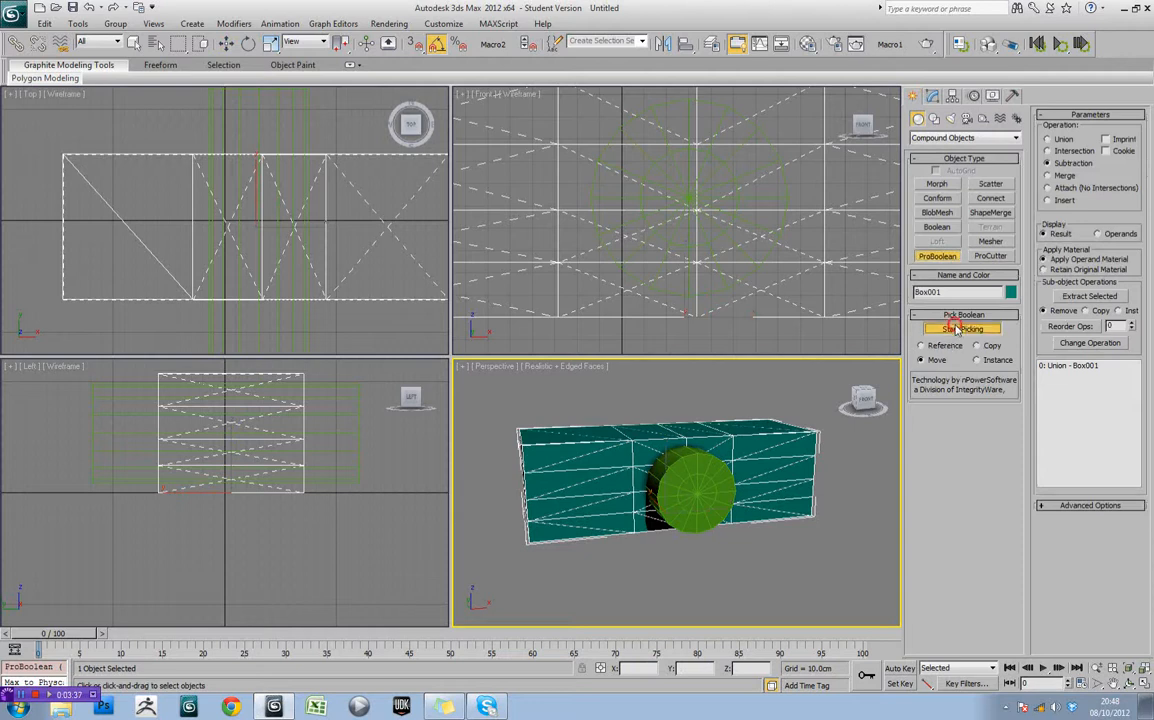
{"action": "left_click", "coordinate": [700, 488]}
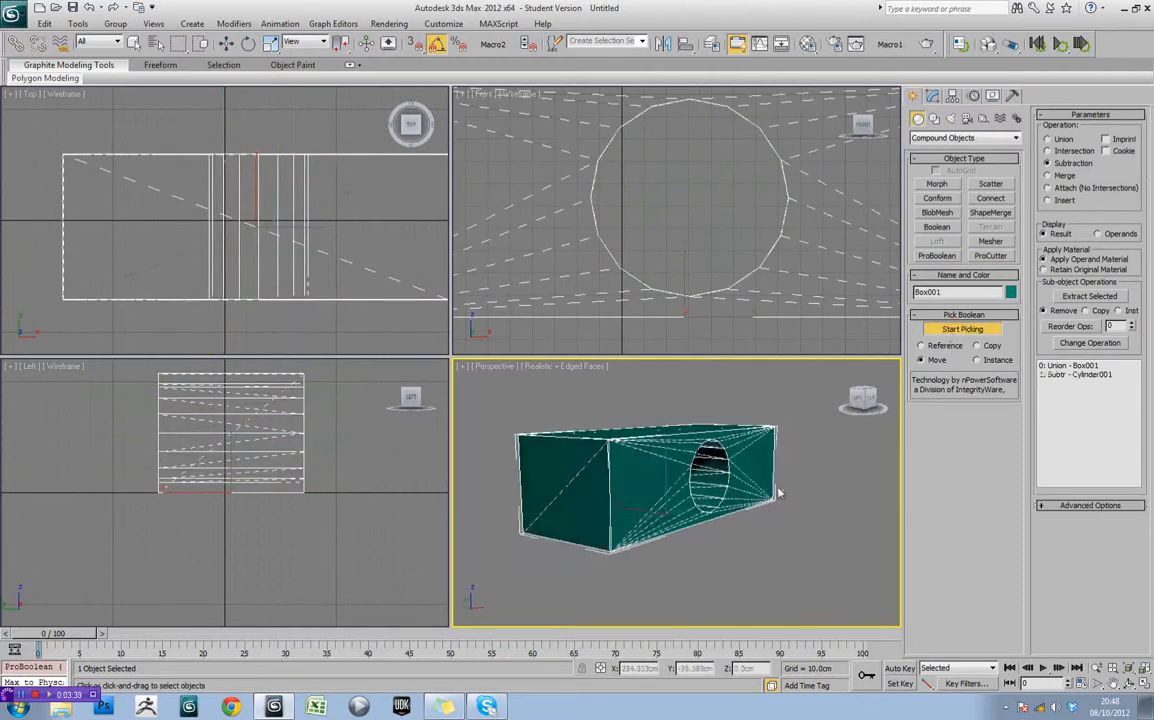
Undo the repeated ProBoolean subtraction and leave the command with the box still selected
{"action": "key", "text": "ctrl+z"}
{"action": "middle_click_drag", "start_coordinate": [775, 489], "coordinate": [757, 499], "text": "alt"}
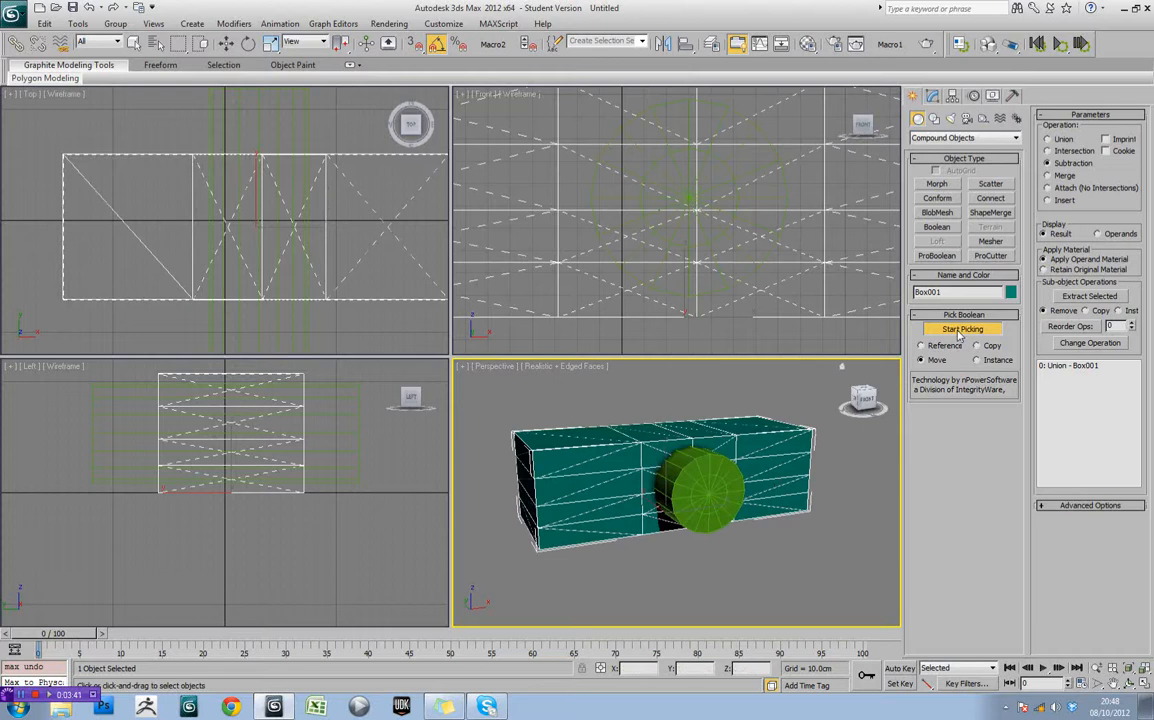
{"action": "left_click", "coordinate": [934, 98]}
{"action": "left_click", "coordinate": [913, 97]}
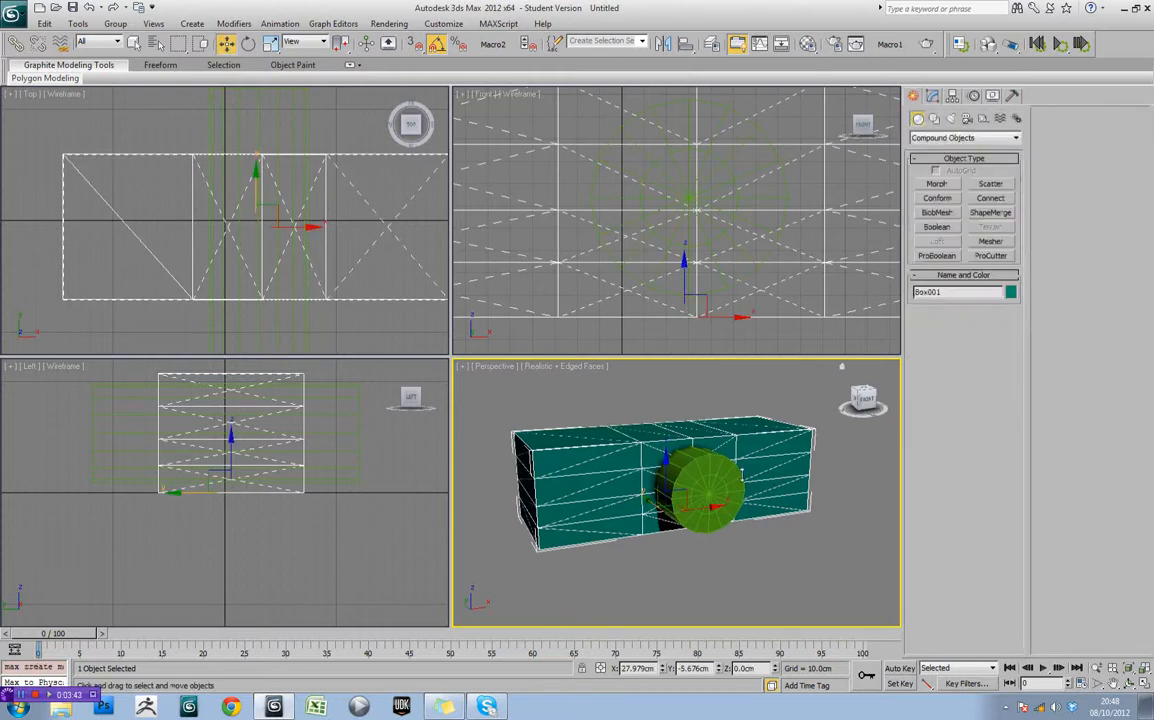
{"action": "middle_click_drag", "start_coordinate": [724, 502], "coordinate": [724, 505]}
{"action": "key", "text": "ctrl+z"}
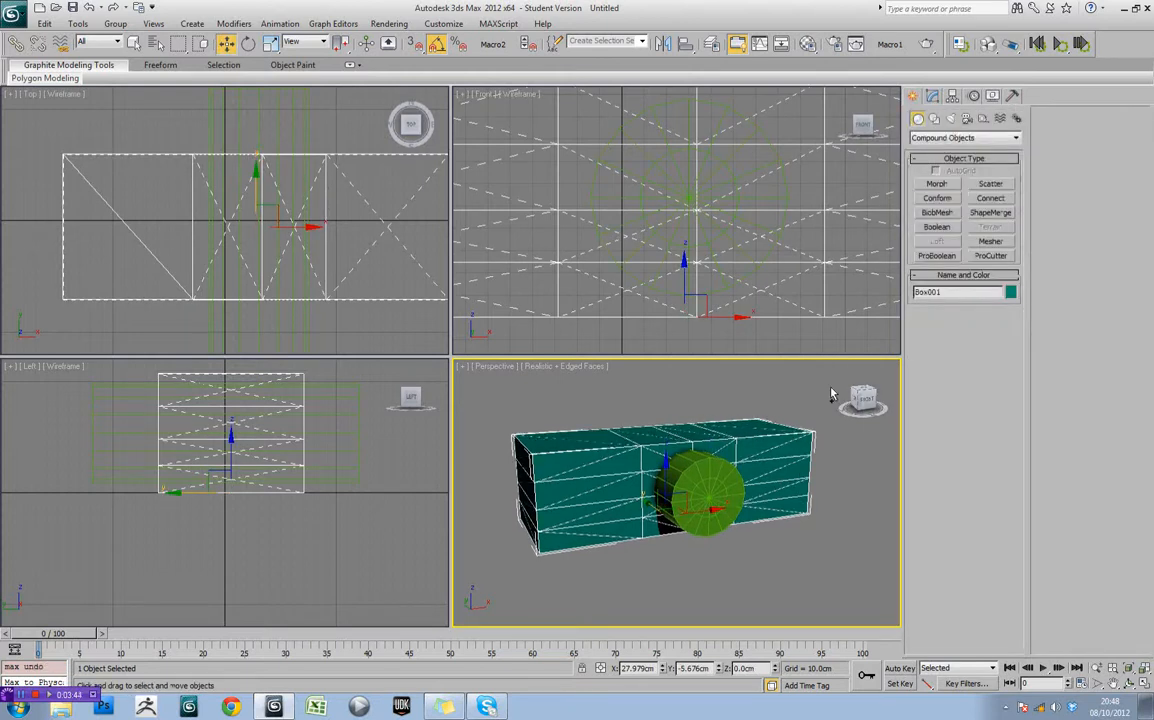
Cut the hole with a standard Boolean compound object, using Subtraction (A-B) and the cylinder as operand B
{"action": "left_click", "coordinate": [934, 230]}
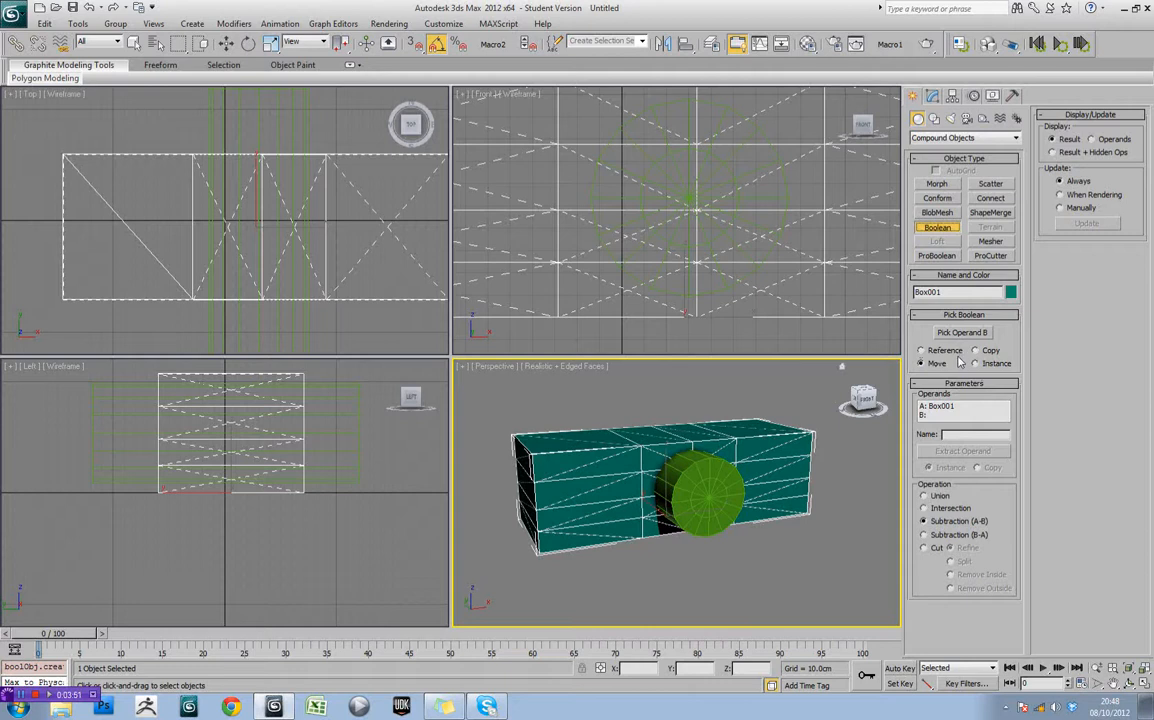
{"action": "middle_click_drag", "start_coordinate": [770, 484], "coordinate": [747, 494], "text": "alt"}
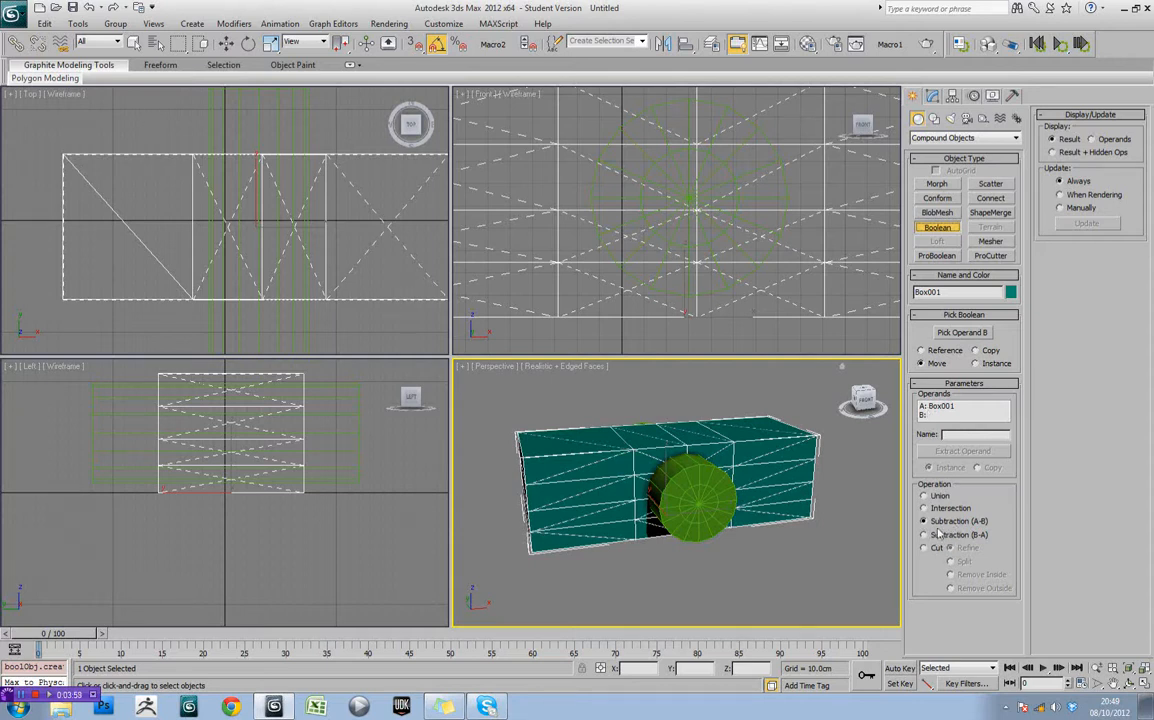
{"action": "middle_click_drag", "start_coordinate": [724, 489], "coordinate": [758, 484], "text": "alt"}
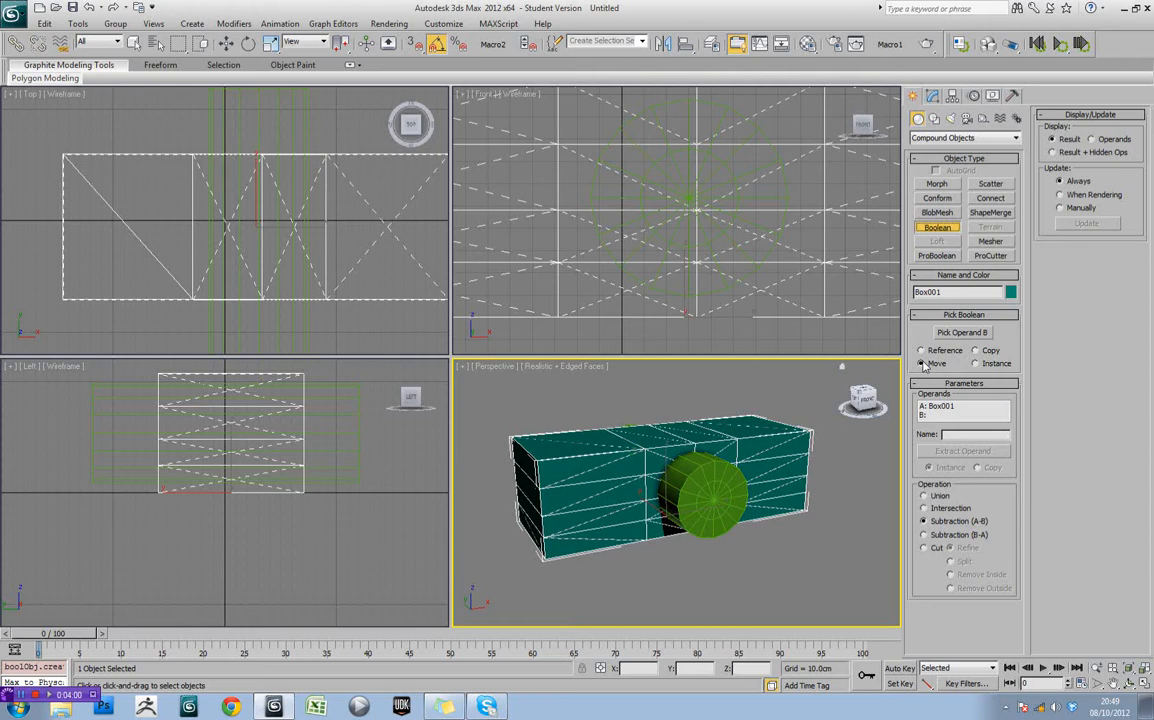
{"action": "left_click", "coordinate": [950, 334]}
{"action": "left_click", "coordinate": [708, 492]}
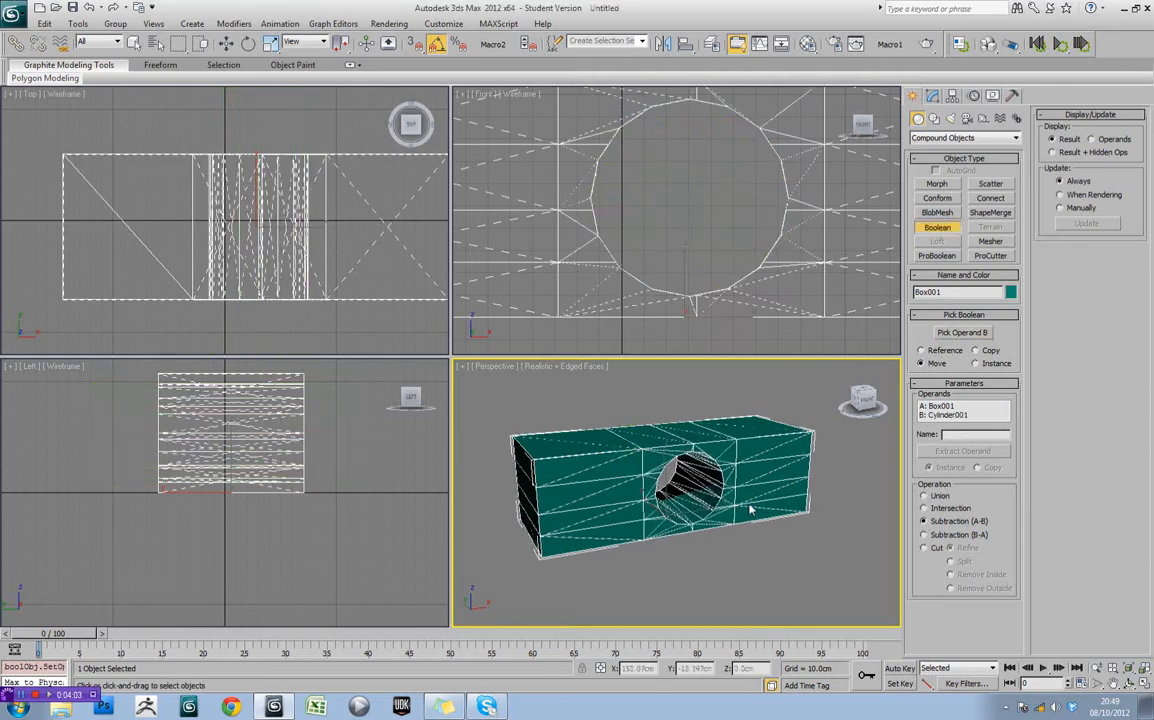
Examine the edge layout around and inside the Boolean hole from close up
{"action": "mouse_move", "coordinate": [751, 509]}
{"action": "middle_mouse_down", "text": "alt"}
{"action": "mouse_move", "coordinate": [732, 507]}
{"action": "mouse_move", "coordinate": [737, 490]}
{"action": "mouse_move", "coordinate": [768, 514]}
{"action": "middle_mouse_up", "text": "alt"}
{"action": "scroll", "coordinate": [735, 497], "scroll_direction": "up", "scroll_amount": 4}
{"action": "scroll", "coordinate": [757, 489], "scroll_direction": "up", "scroll_amount": 3}
{"action": "middle_click_drag", "start_coordinate": [802, 475], "coordinate": [786, 459], "text": "alt"}
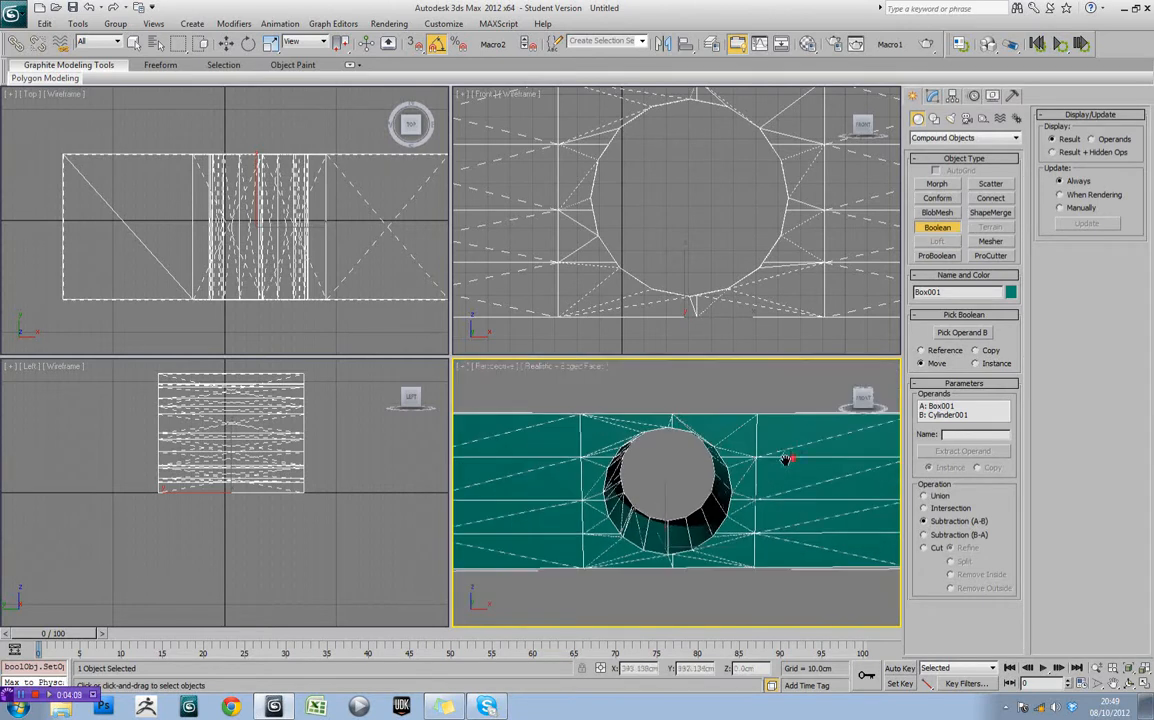
{"action": "middle_click_drag", "start_coordinate": [699, 562], "coordinate": [747, 553], "text": "alt"}
{"action": "scroll", "coordinate": [750, 547], "scroll_direction": "down", "scroll_amount": 3}
{"action": "scroll", "coordinate": [747, 534], "scroll_direction": "up", "scroll_amount": 1}
Hide edged faces in the perspective view and examine the shading around the hole
{"action": "left_click", "coordinate": [936, 228]}
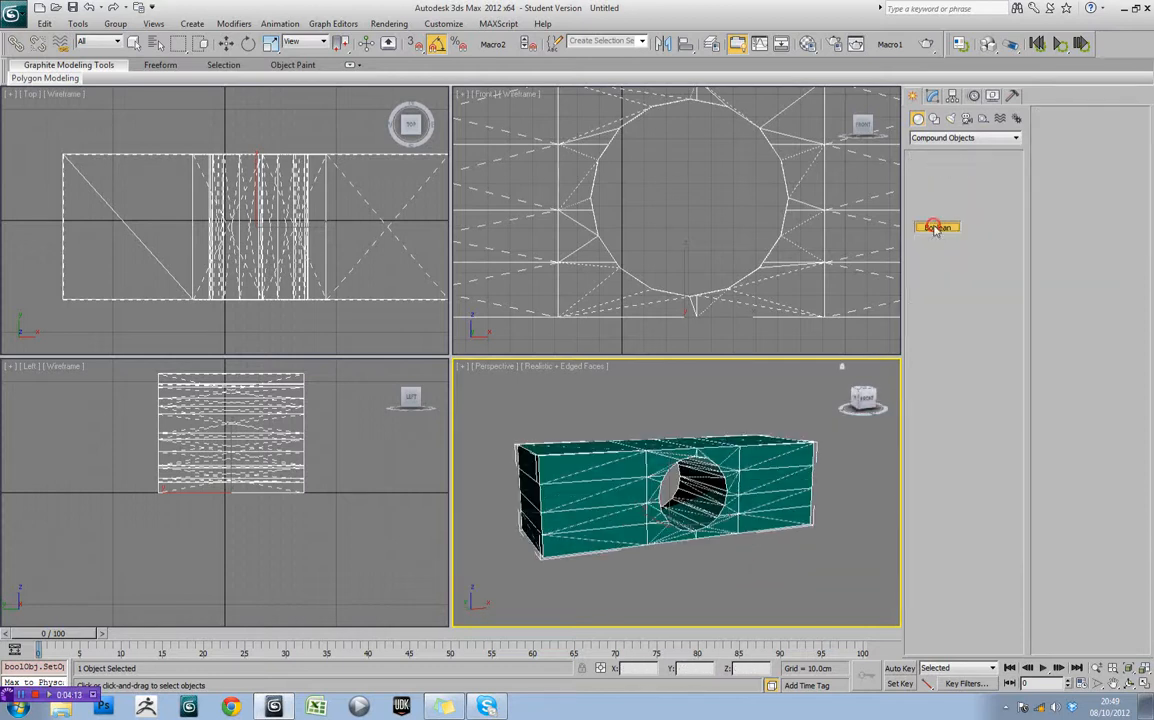
{"action": "middle_click_drag", "start_coordinate": [750, 497], "coordinate": [739, 496], "text": "alt"}
{"action": "key", "text": "F4"}
{"action": "middle_click_drag", "start_coordinate": [705, 447], "coordinate": [764, 504], "text": "alt"}
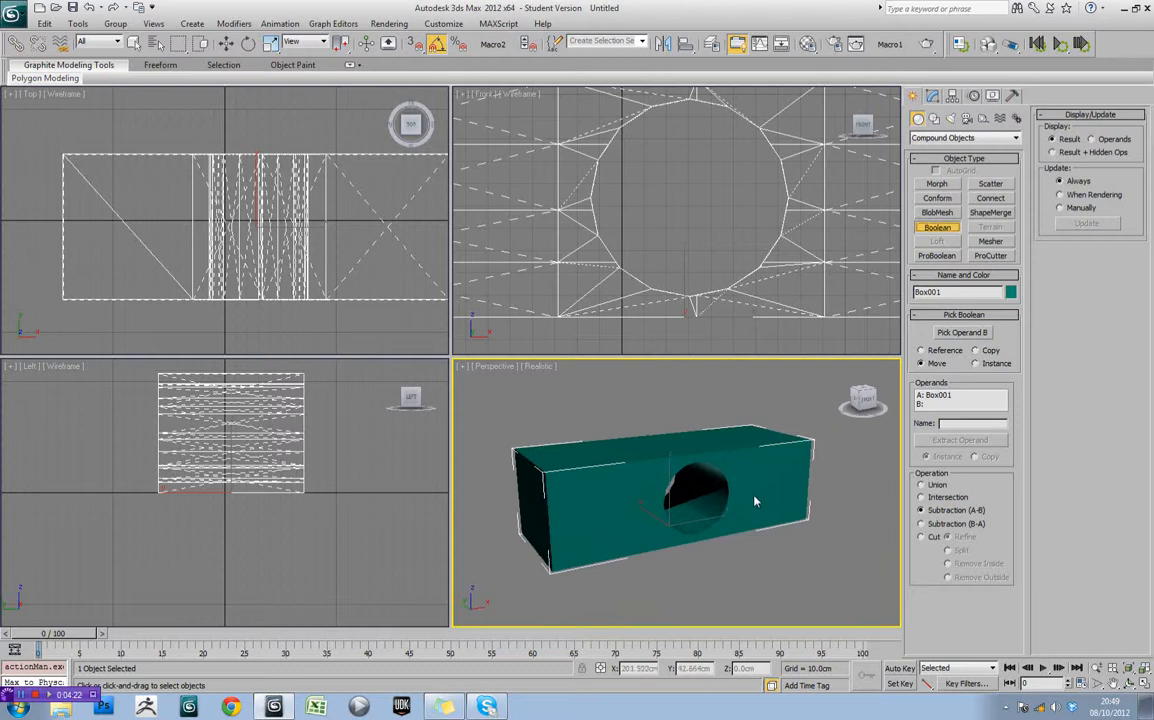
Render the perspective view to check the hole's surface, and close the rendered frame
{"action": "key", "text": "shift+q"}
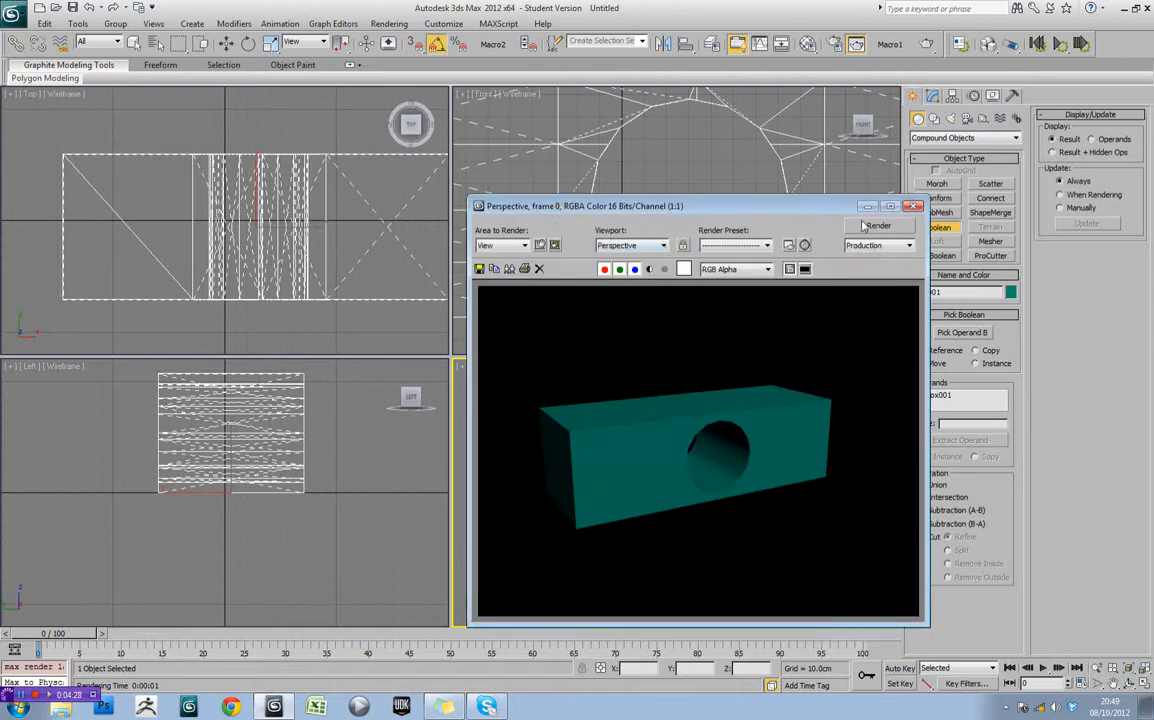
{"action": "left_click", "coordinate": [912, 207]}
{"action": "middle_click_drag", "start_coordinate": [694, 426], "coordinate": [769, 504], "text": "alt"}
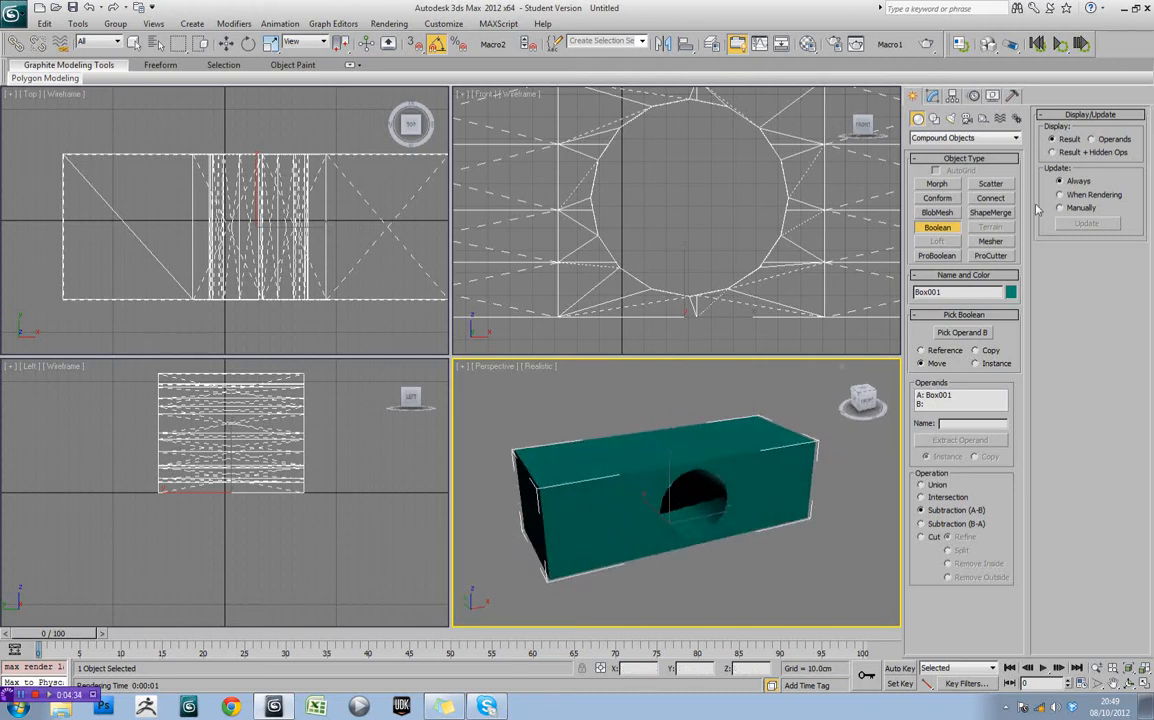
Show edged faces again on the cut box in the perspective view
{"action": "left_click", "coordinate": [946, 226]}
{"action": "middle_click_drag", "start_coordinate": [783, 446], "coordinate": [718, 479], "text": "alt"}
{"action": "key", "text": "F4"}
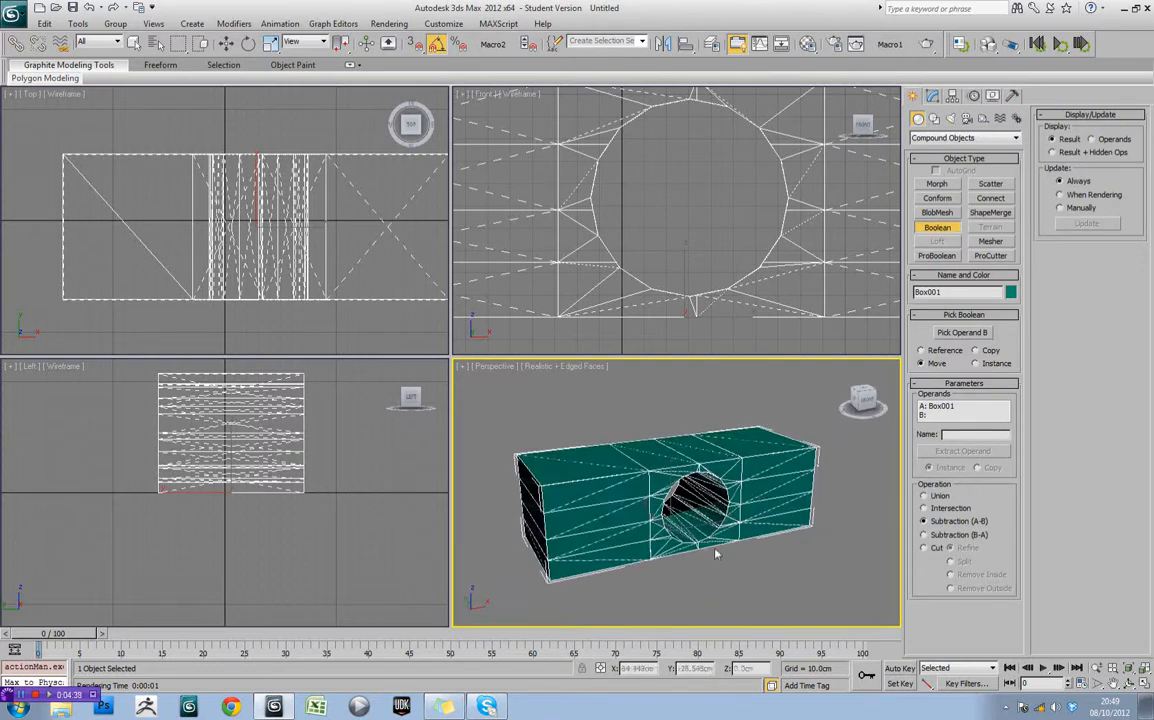
Convert the cut box from a Boolean object to an Editable Poly
{"action": "middle_click_drag", "start_coordinate": [700, 536], "coordinate": [658, 501], "text": "alt"}
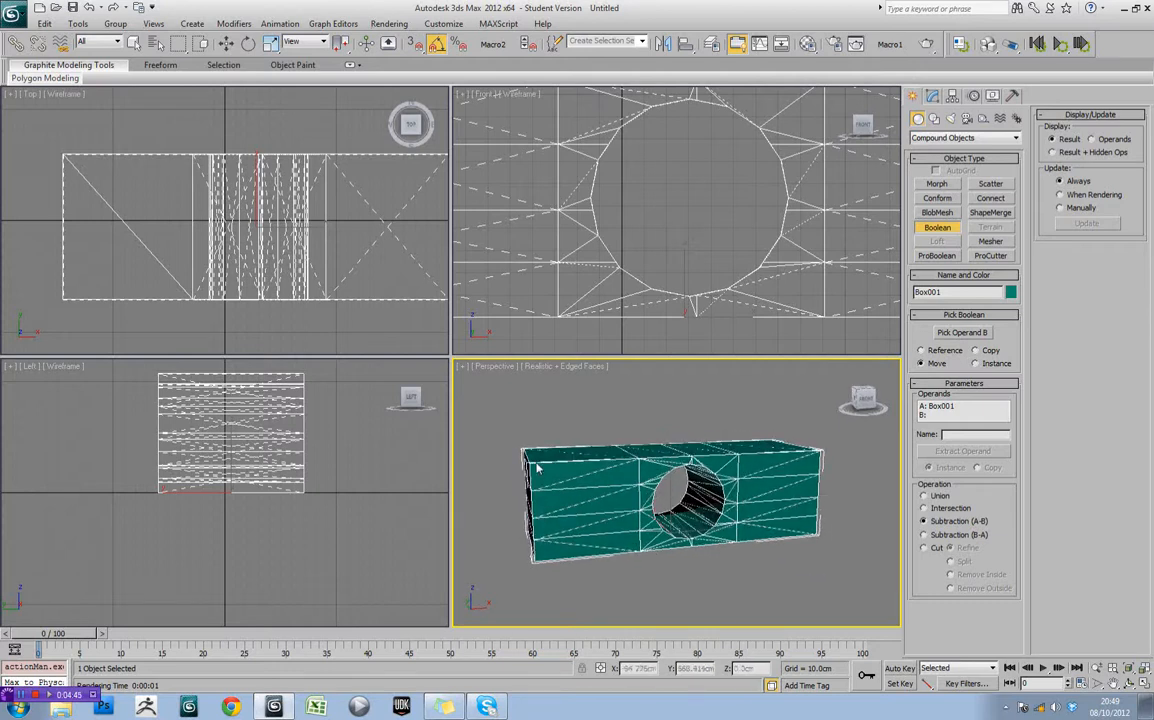
{"action": "left_click_drag", "start_coordinate": [657, 488], "coordinate": [660, 491], "text": "alt"}
{"action": "middle_click_drag", "start_coordinate": [660, 491], "coordinate": [683, 488], "text": "alt"}
{"action": "scroll", "coordinate": [683, 488], "scroll_direction": "up", "scroll_amount": 5}
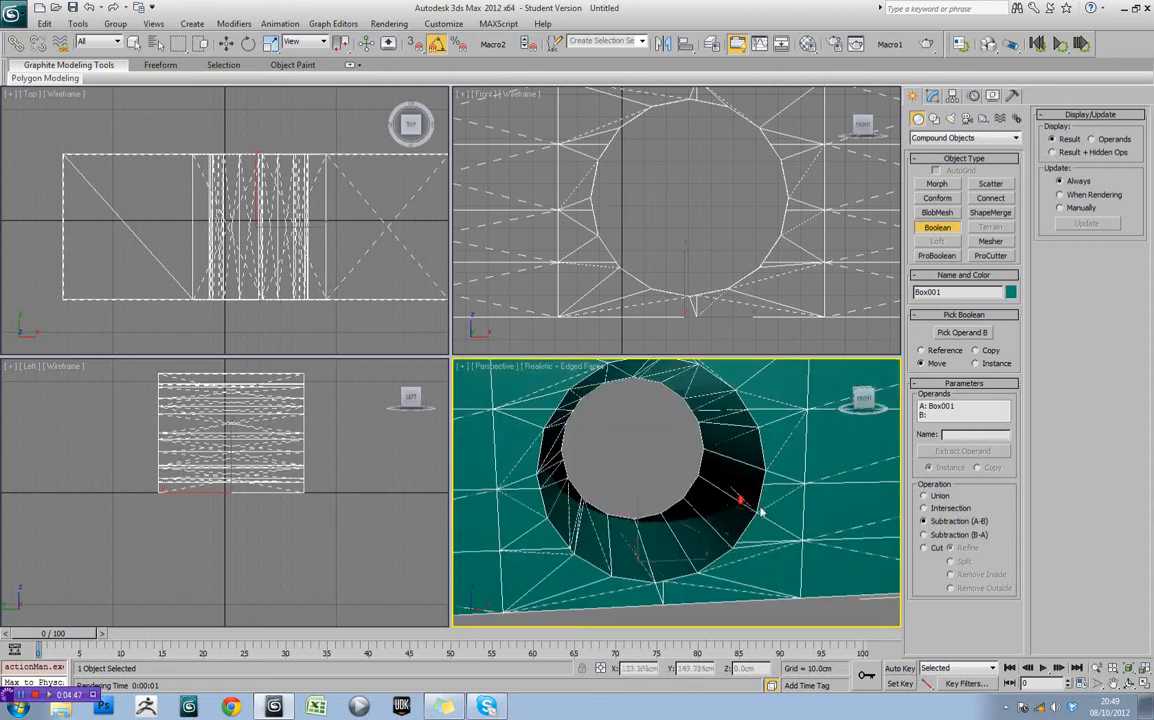
{"action": "key", "text": "w"}
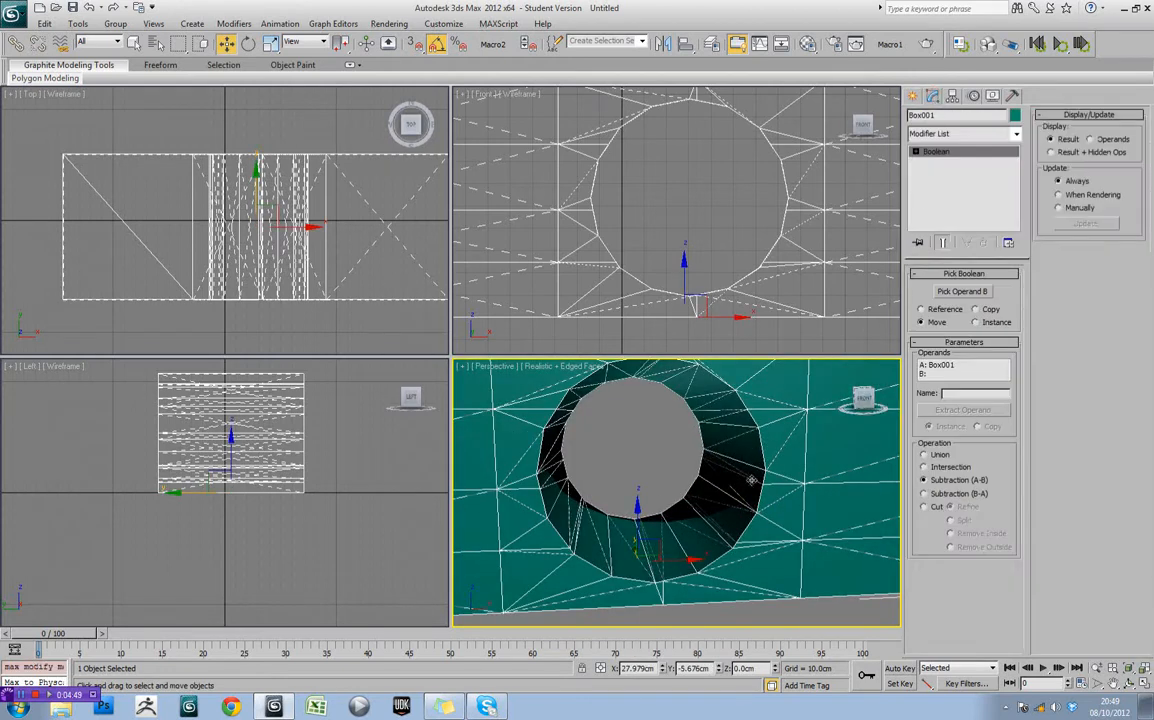
{"action": "left_click", "coordinate": [854, 612]}
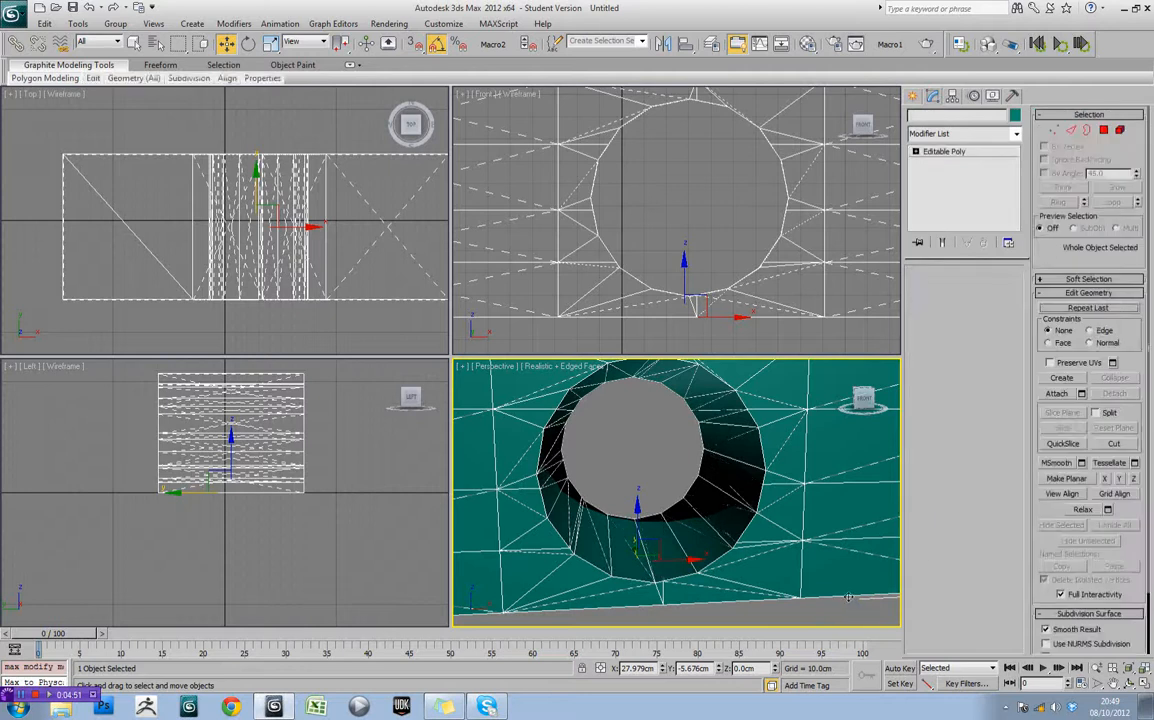
Turn on the Edges Only display option in the object properties of the cut box
{"action": "middle_click_drag", "start_coordinate": [830, 542], "coordinate": [828, 537], "text": "alt"}
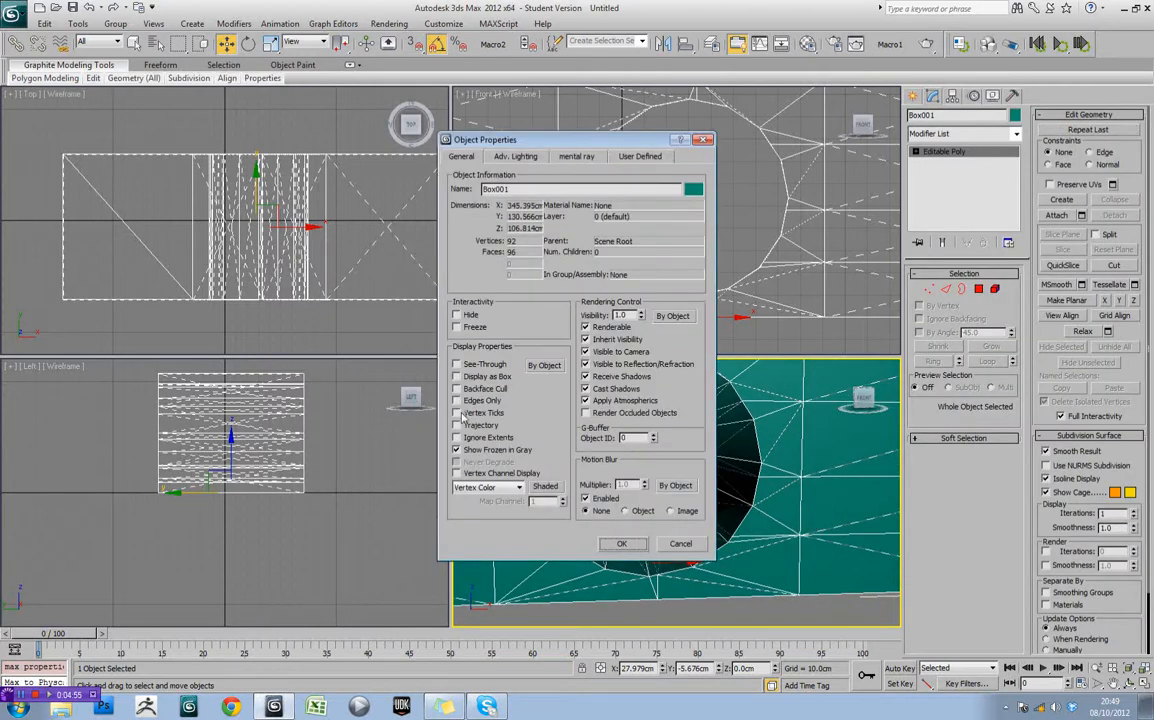
{"action": "left_click", "coordinate": [457, 400]}
{"action": "left_click", "coordinate": [621, 543]}
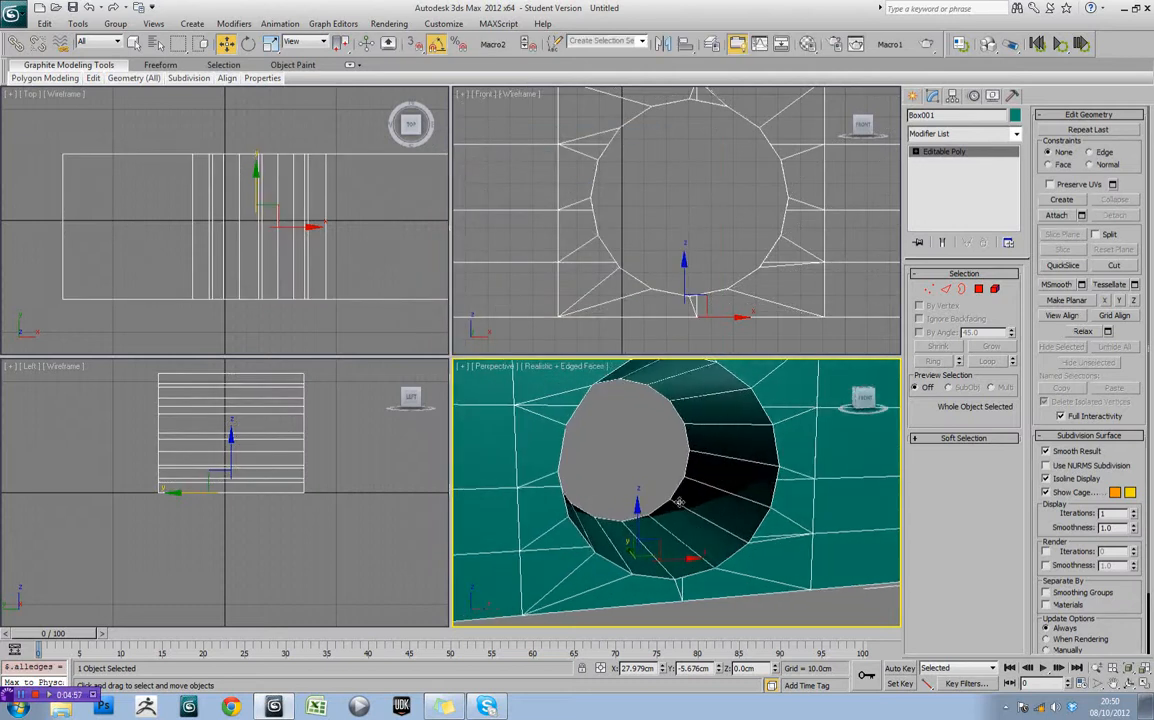
{"action": "middle_click_drag", "start_coordinate": [679, 502], "coordinate": [690, 517], "text": "alt"}
{"action": "middle_click_drag", "start_coordinate": [576, 464], "coordinate": [582, 483], "text": "alt"}
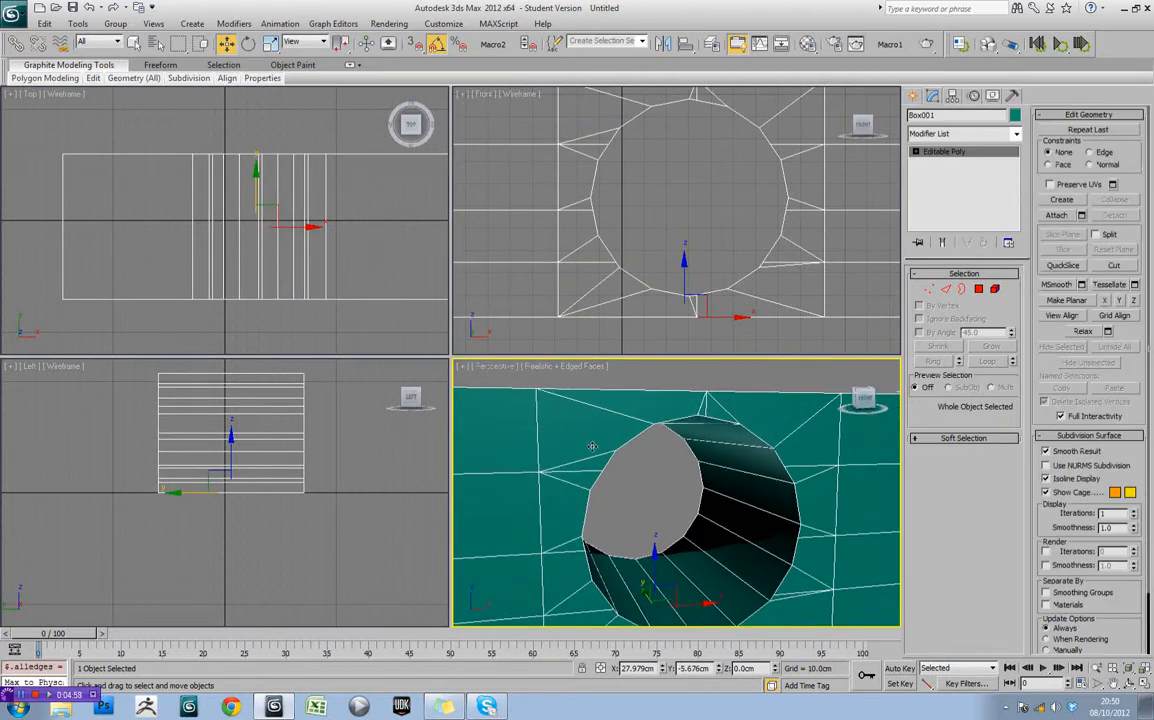
{"action": "left_click", "coordinate": [944, 289]}
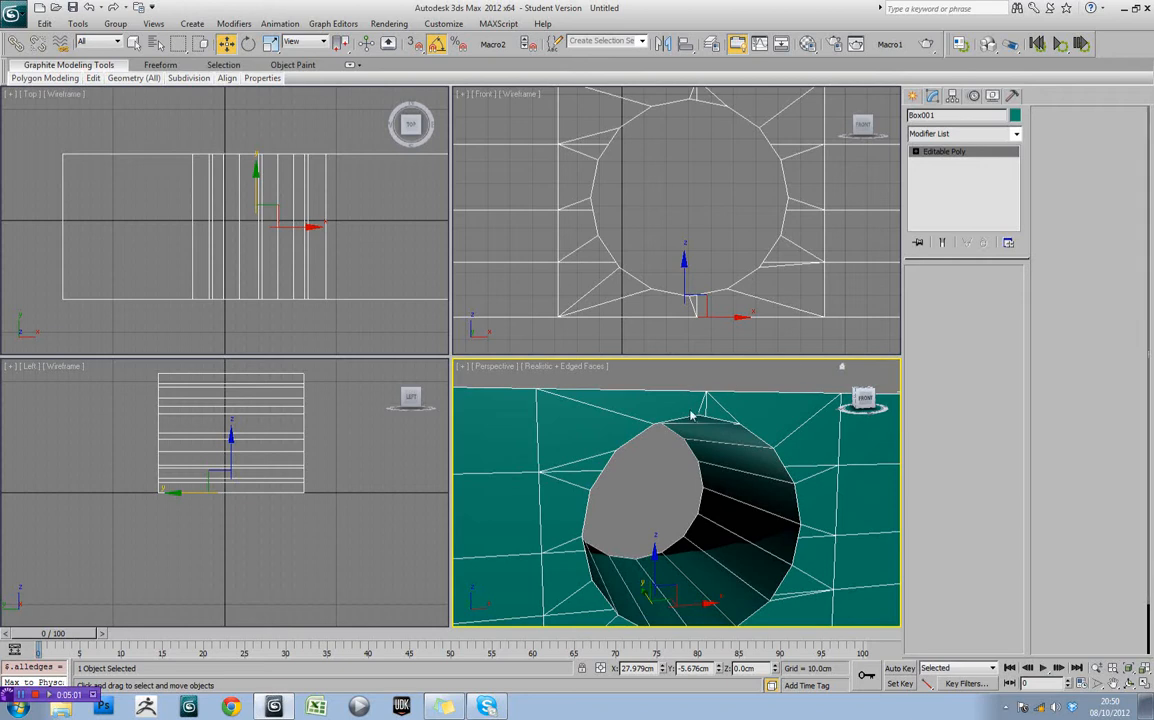
{"action": "left_click", "coordinate": [944, 290]}
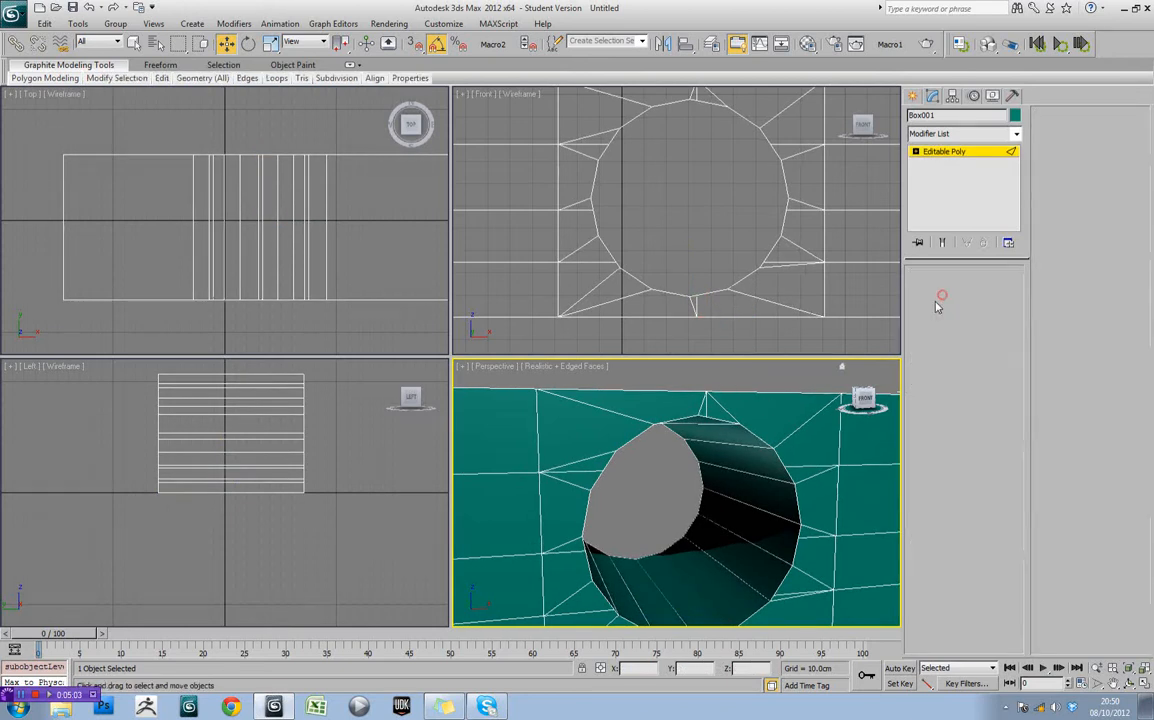
{"action": "scroll", "coordinate": [734, 439], "scroll_direction": "down", "scroll_amount": 3}
{"action": "scroll", "coordinate": [733, 439], "scroll_direction": "down", "scroll_amount": 5}
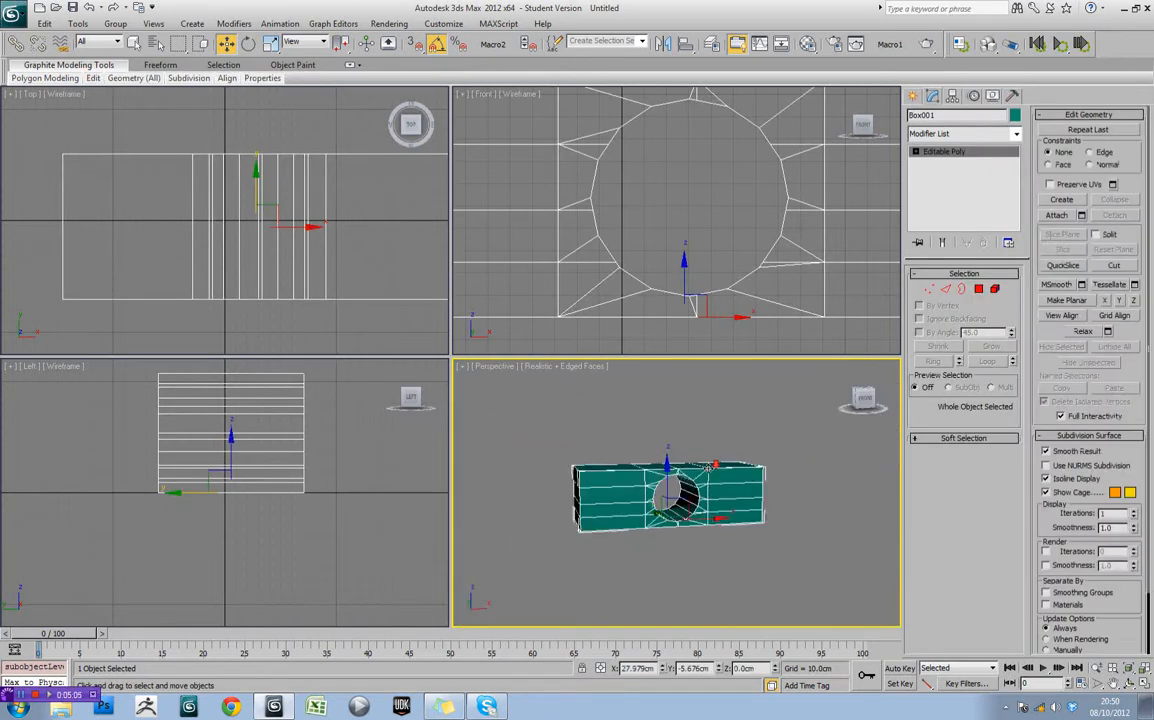
{"action": "key", "text": "Delete"}
{"action": "key", "text": "ctrl+z"}
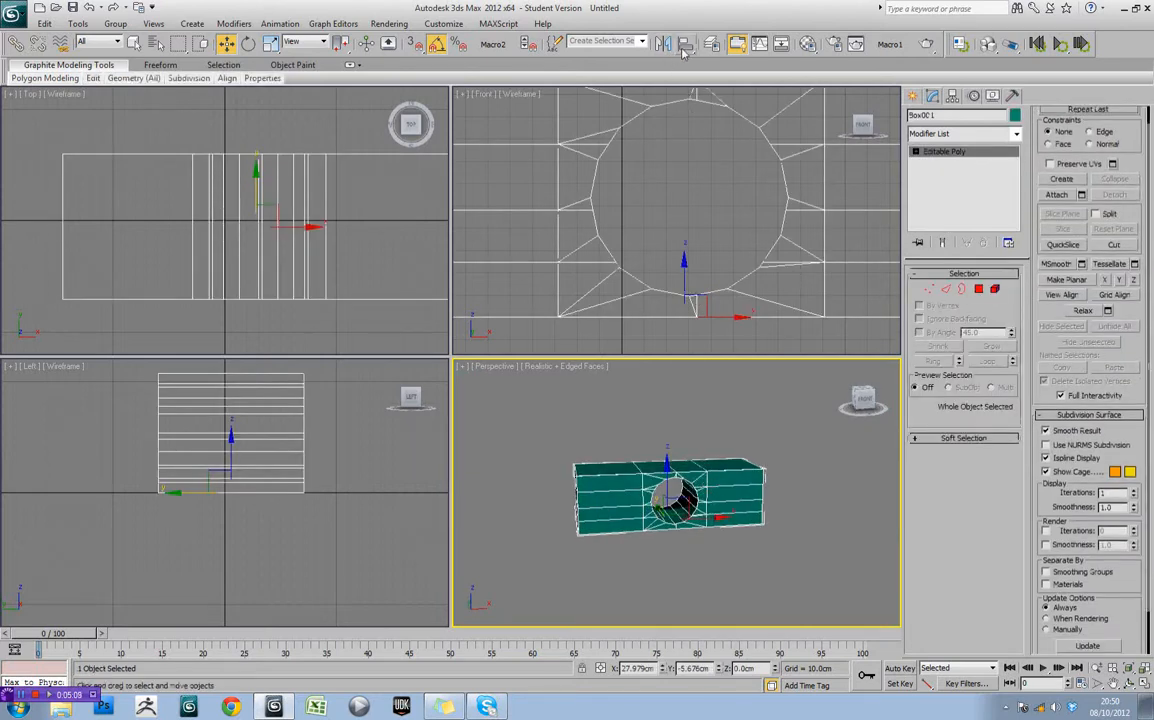
Create a layer named "booleon example" that holds the selected box
{"action": "left_click", "coordinate": [711, 45]}
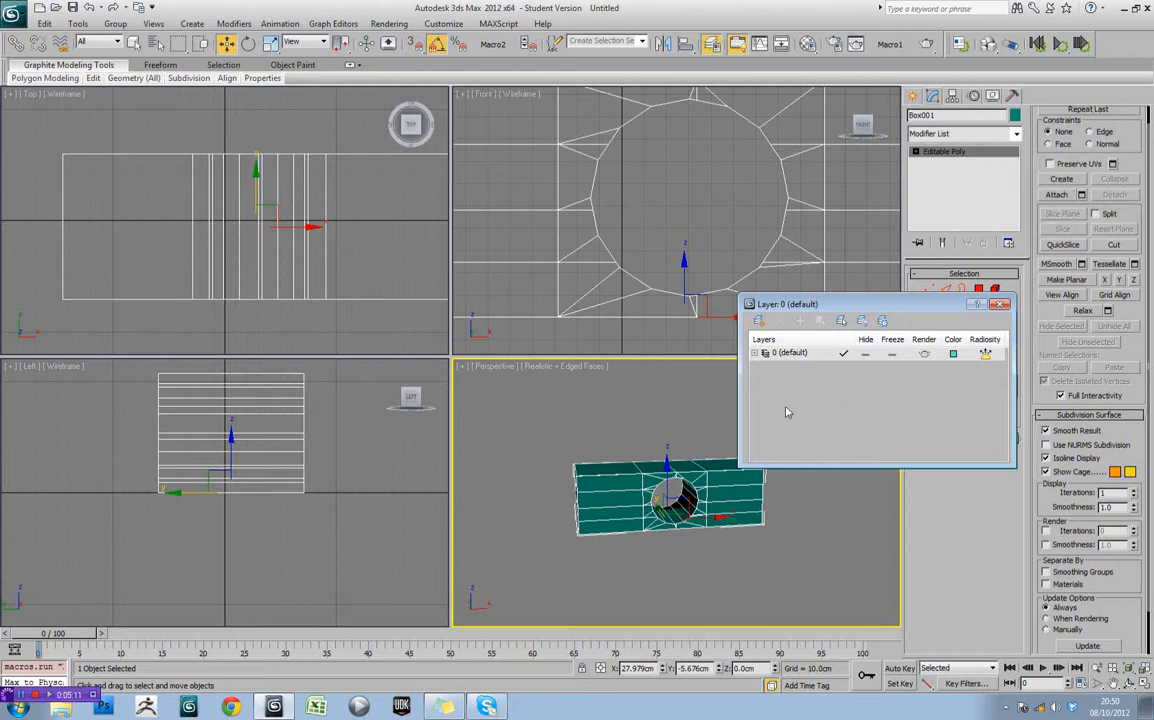
{"action": "left_click", "coordinate": [758, 320]}
{"action": "left_click", "coordinate": [811, 368]}
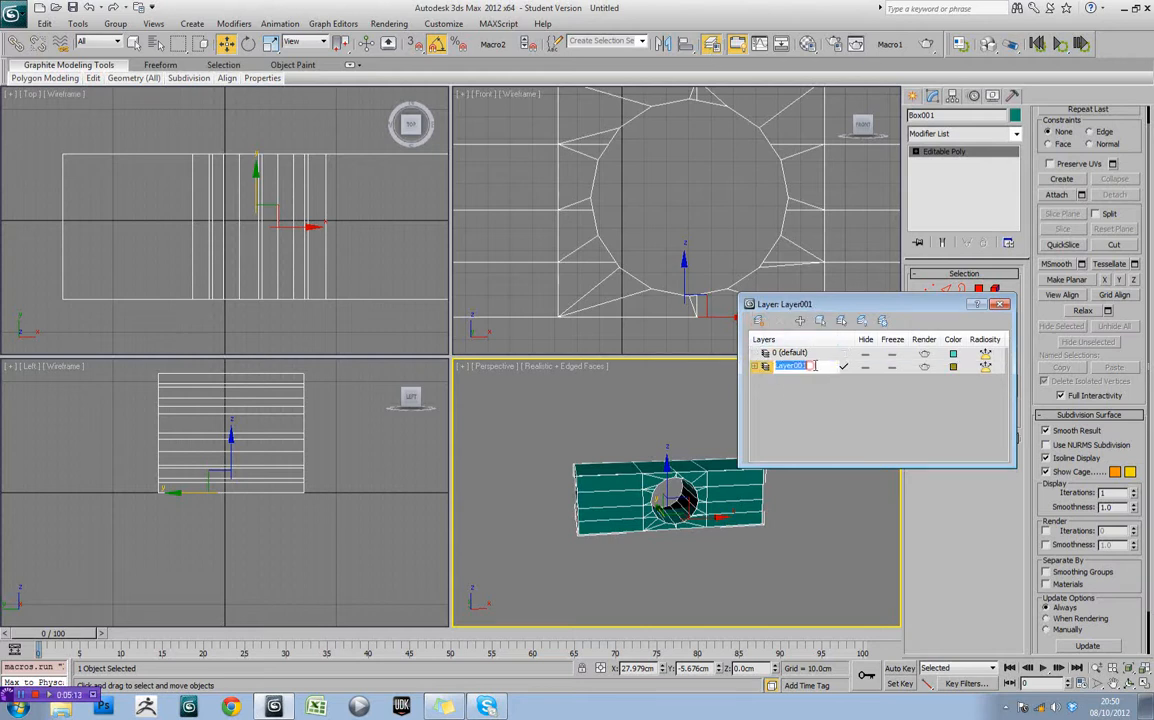
{"action": "type", "text": "booleon example"}
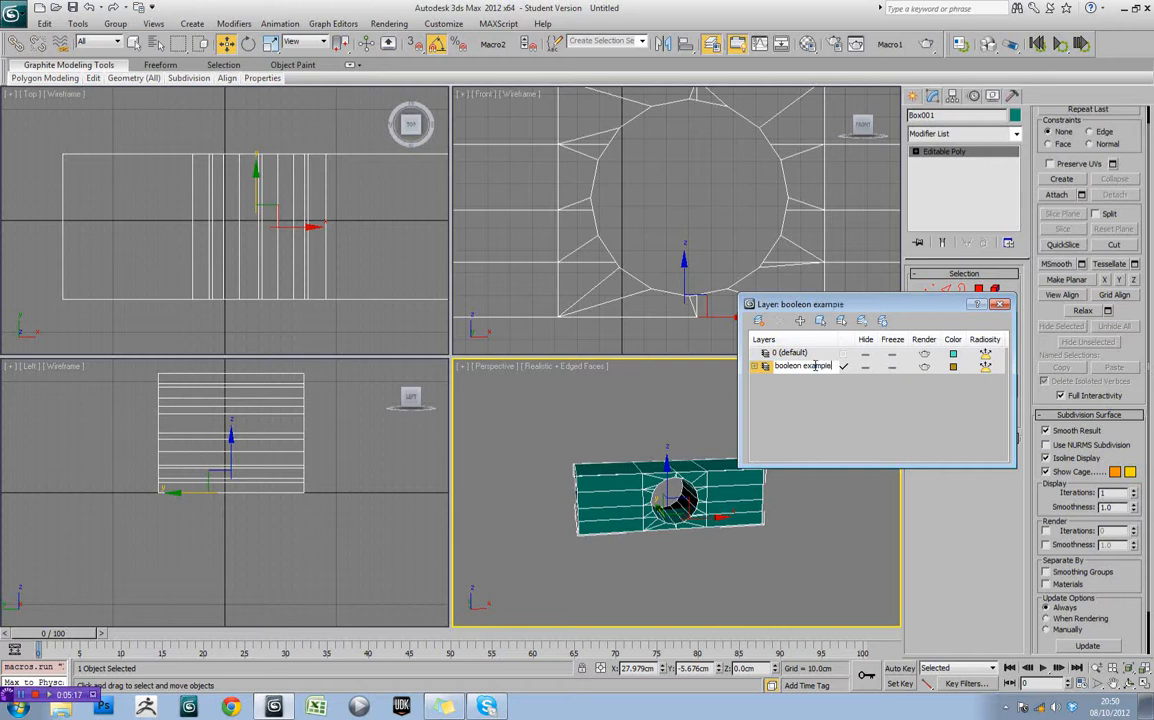
{"action": "key", "text": "Return"}
{"action": "left_click", "coordinate": [803, 325]}
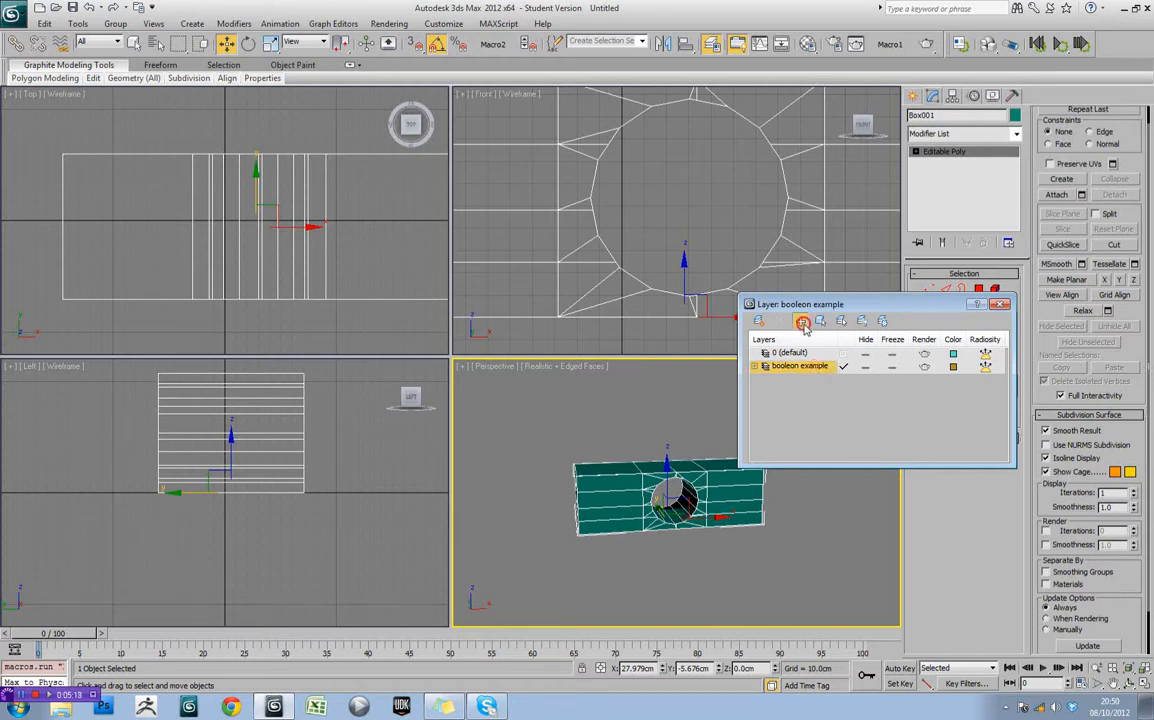
Make layer 0 (default) the current layer and hide the booleon example layer
{"action": "left_click", "coordinate": [842, 355]}
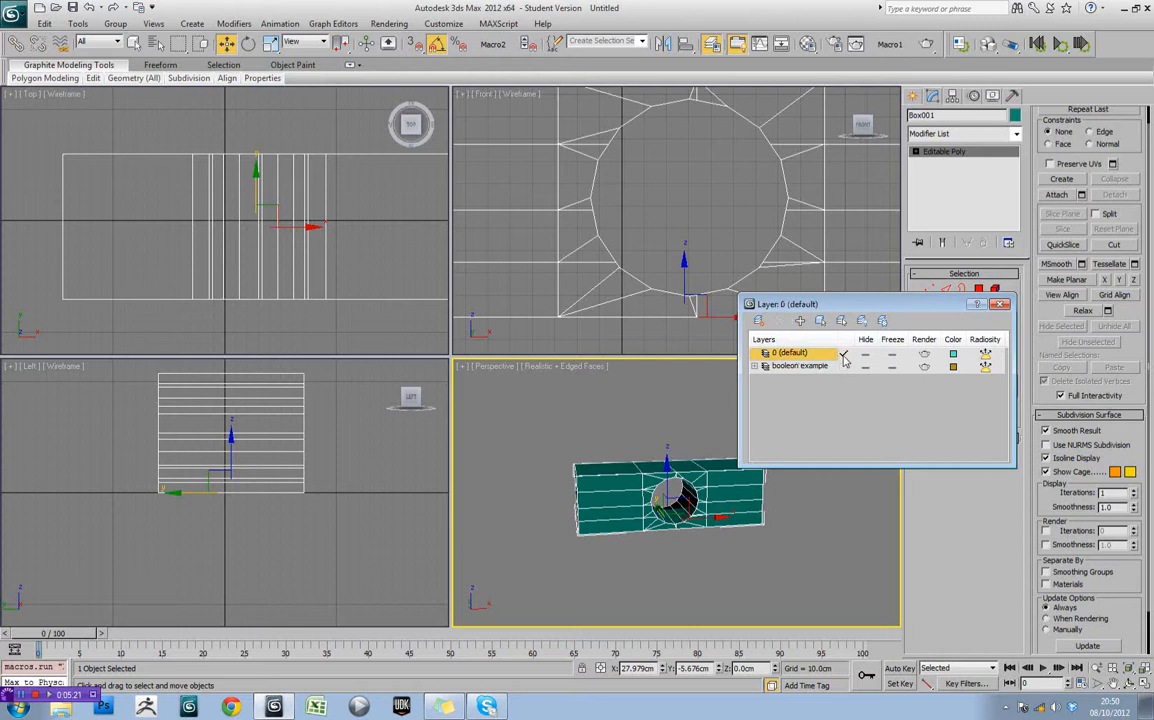
{"action": "left_click_drag", "start_coordinate": [895, 305], "coordinate": [231, 485]}
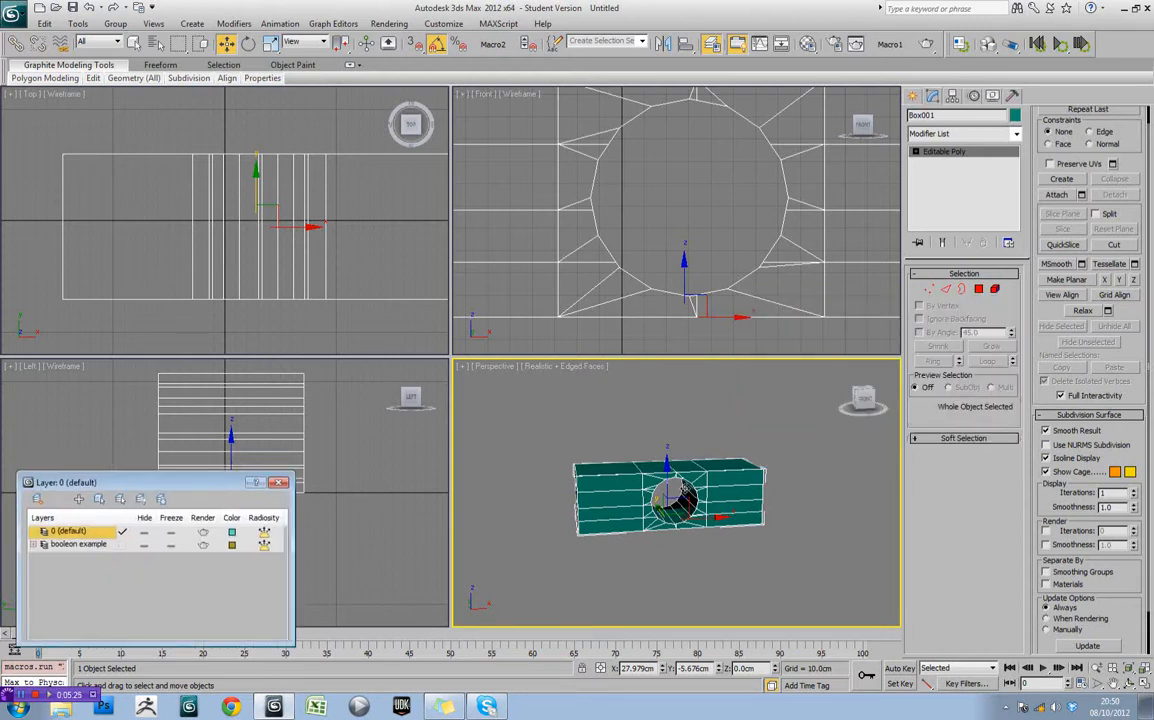
{"action": "left_click", "coordinate": [144, 545]}
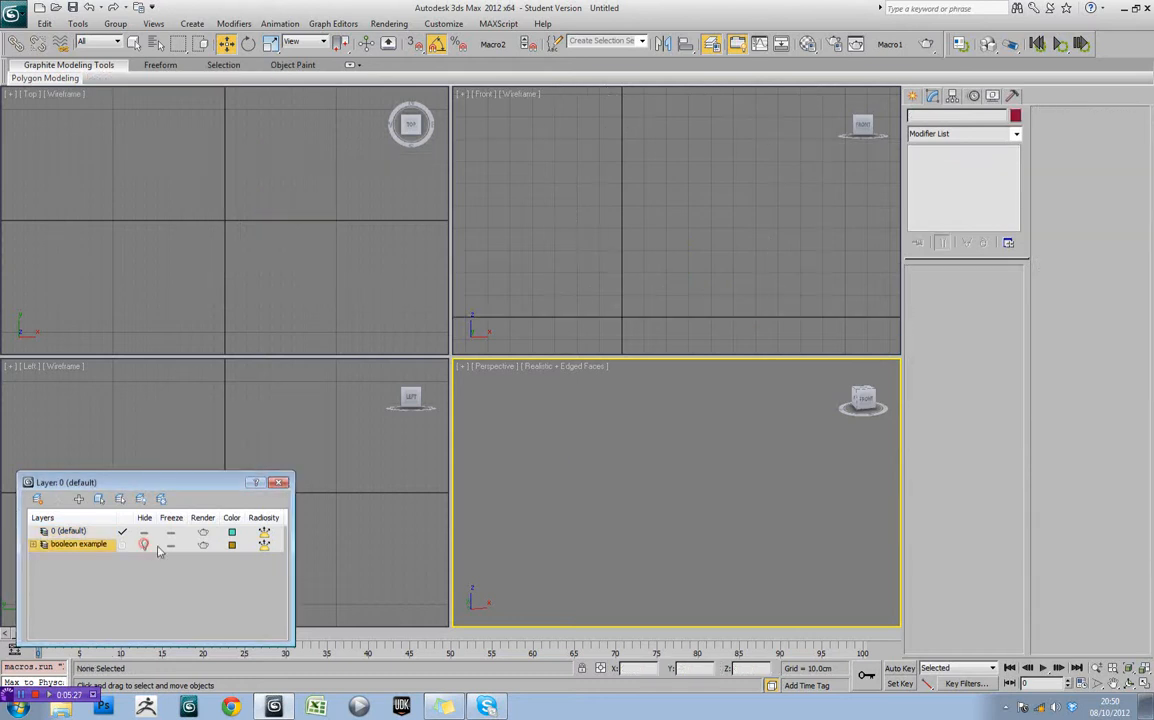
Create a standard cylinder in the front view, about 68 cm in radius and 106 cm high, with 16 sides and 2 cap segments
{"action": "left_click", "coordinate": [912, 95]}
{"action": "left_click", "coordinate": [940, 137]}
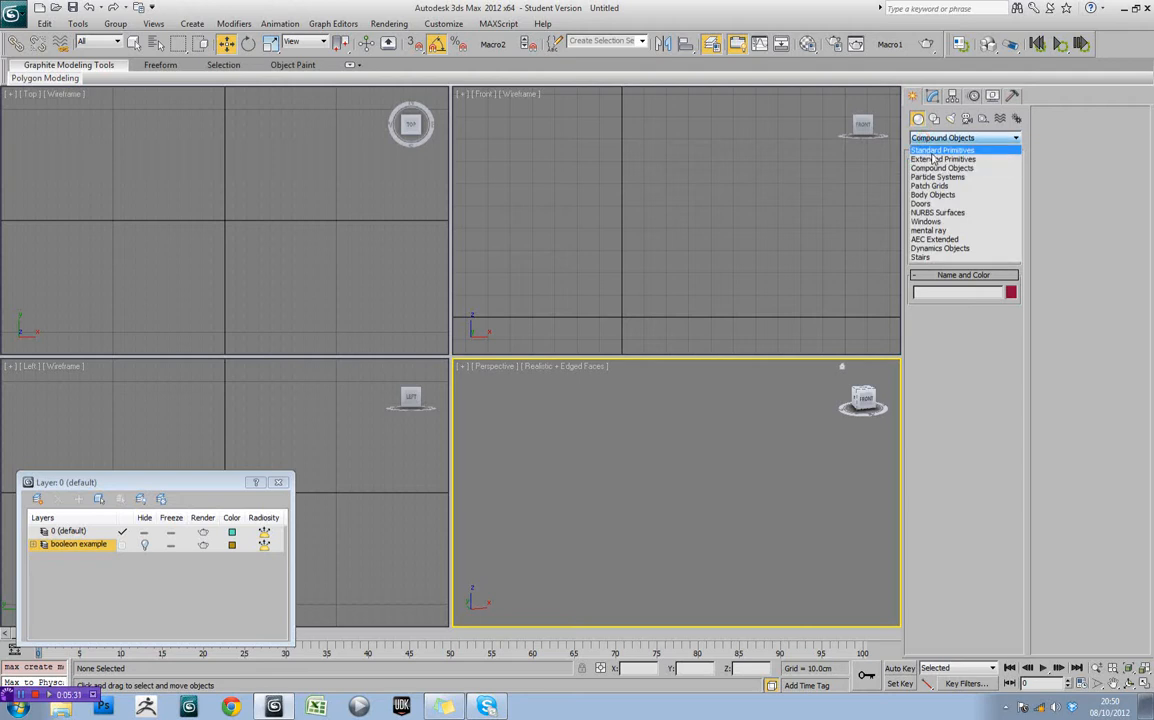
{"action": "left_click", "coordinate": [936, 150]}
{"action": "left_click", "coordinate": [621, 234]}
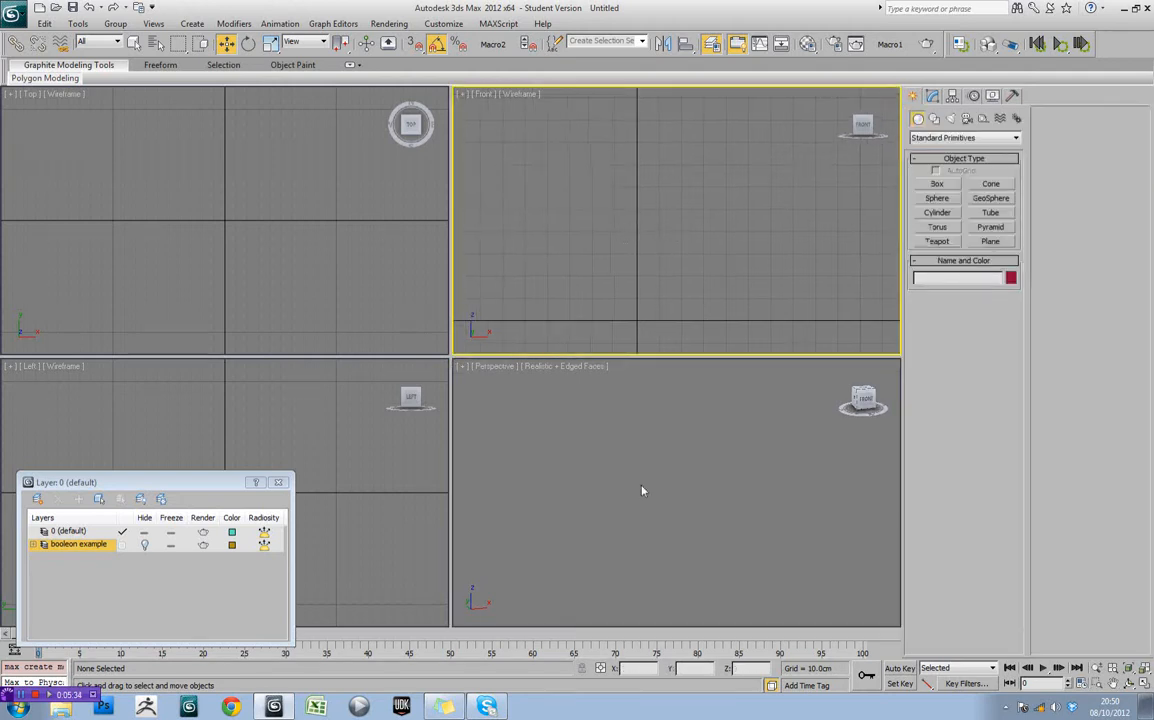
{"action": "left_click", "coordinate": [936, 213]}
{"action": "left_click_drag", "start_coordinate": [659, 211], "coordinate": [775, 318]}
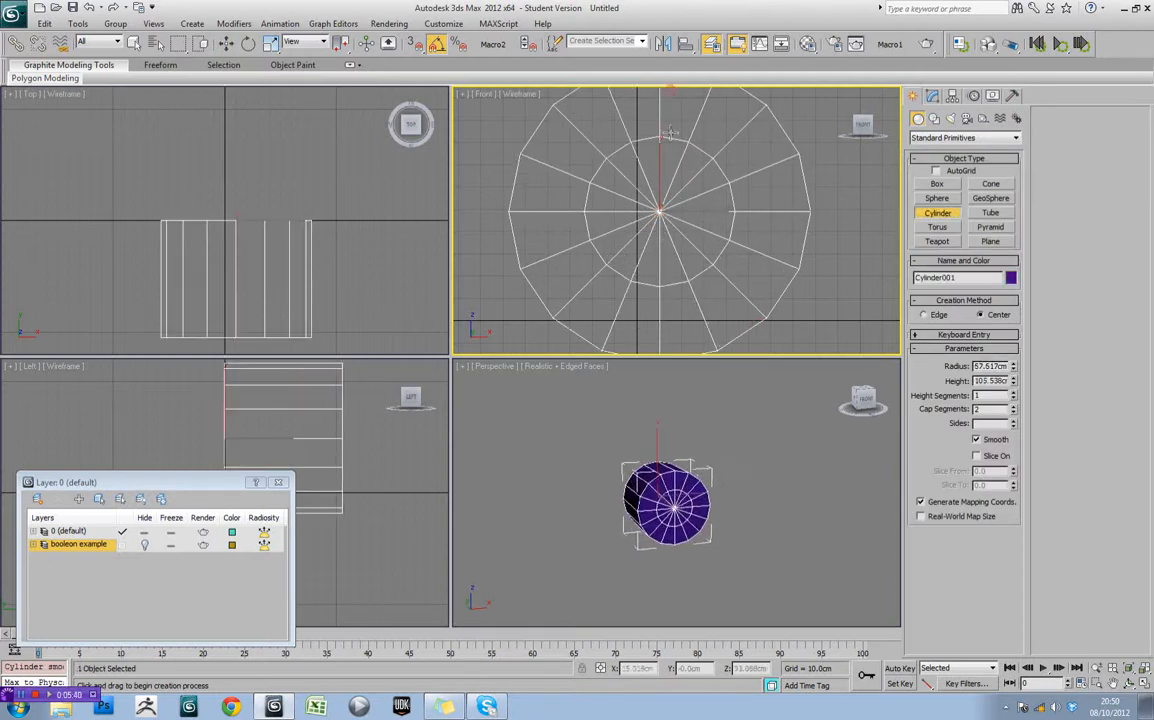
{"action": "middle_click_drag", "start_coordinate": [625, 460], "coordinate": [730, 505], "text": "alt"}
{"action": "scroll", "coordinate": [730, 505], "scroll_direction": "up", "scroll_amount": 5}
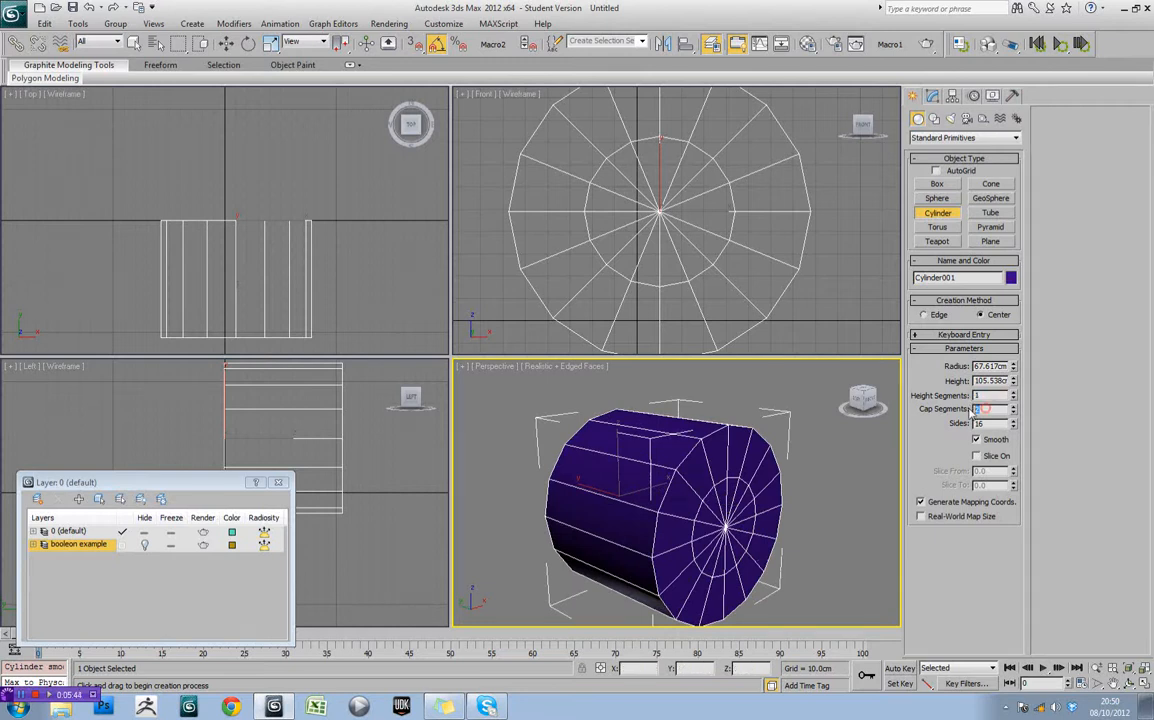
{"action": "middle_click_drag", "start_coordinate": [740, 545], "coordinate": [701, 428], "text": "alt"}
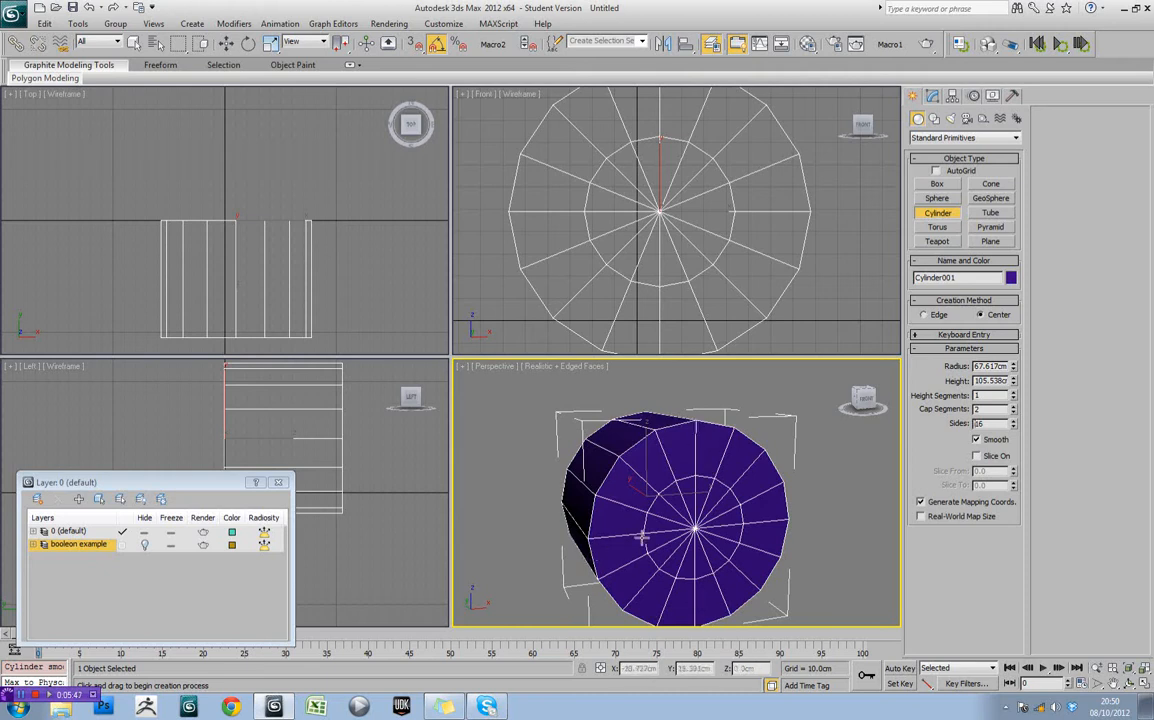
Add an Edit Poly modifier to the cylinder
{"action": "left_click", "coordinate": [932, 96]}
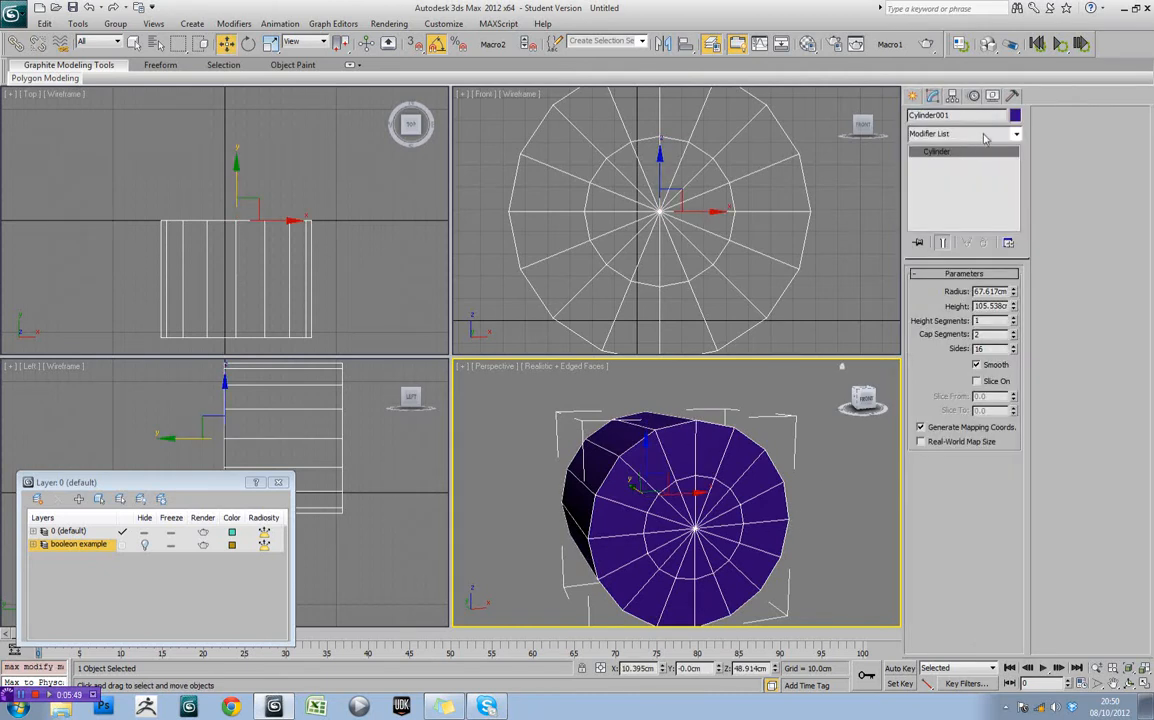
{"action": "left_click", "coordinate": [985, 134]}
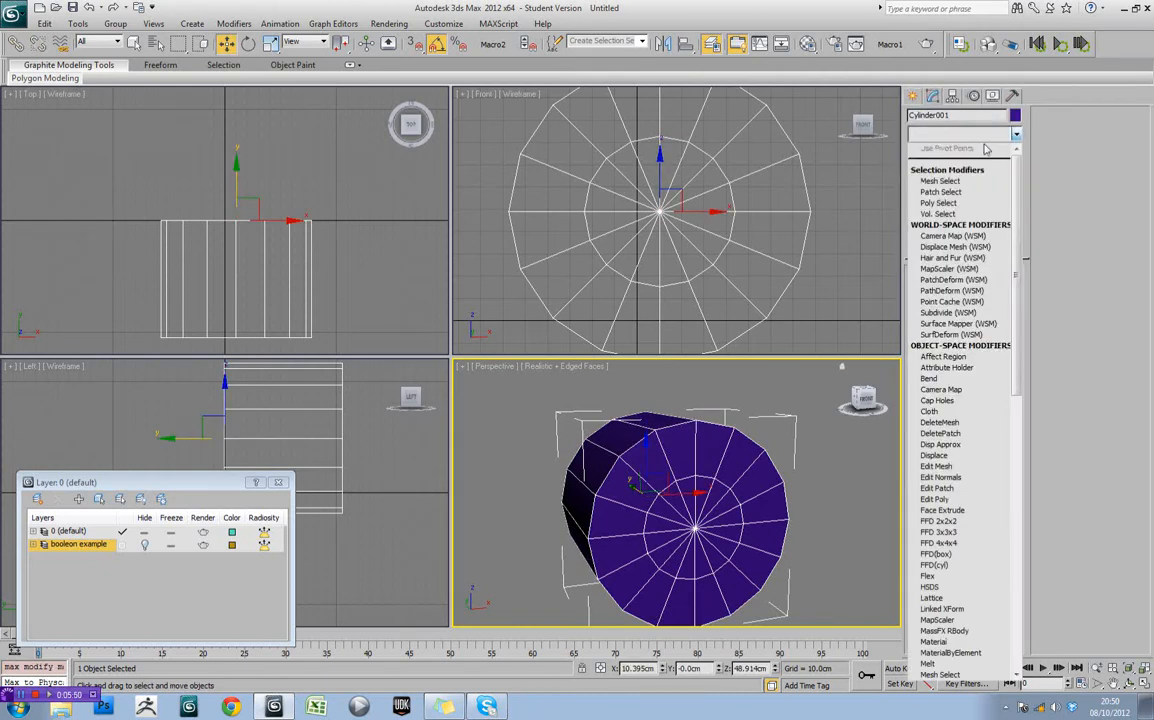
{"action": "left_click", "coordinate": [960, 500]}
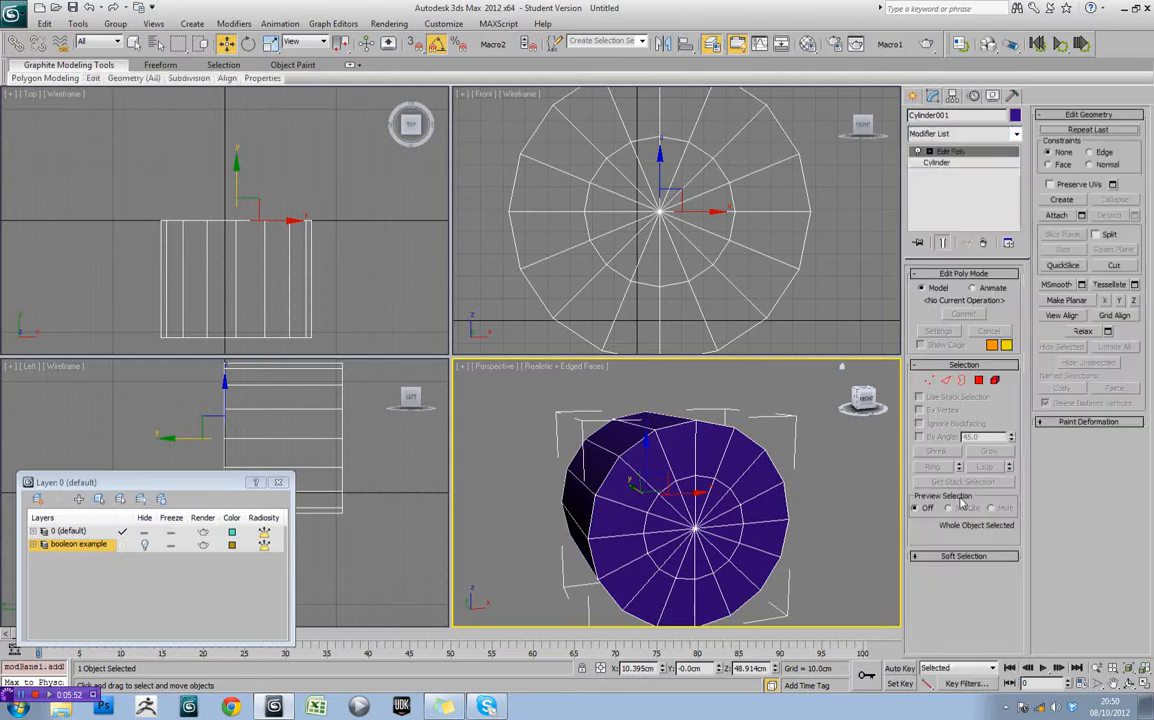
Delete the cylinder's side and back cap polygons, keeping only the front cap
{"action": "left_click", "coordinate": [978, 380]}
{"action": "middle_click_drag", "start_coordinate": [384, 543], "coordinate": [390, 552]}
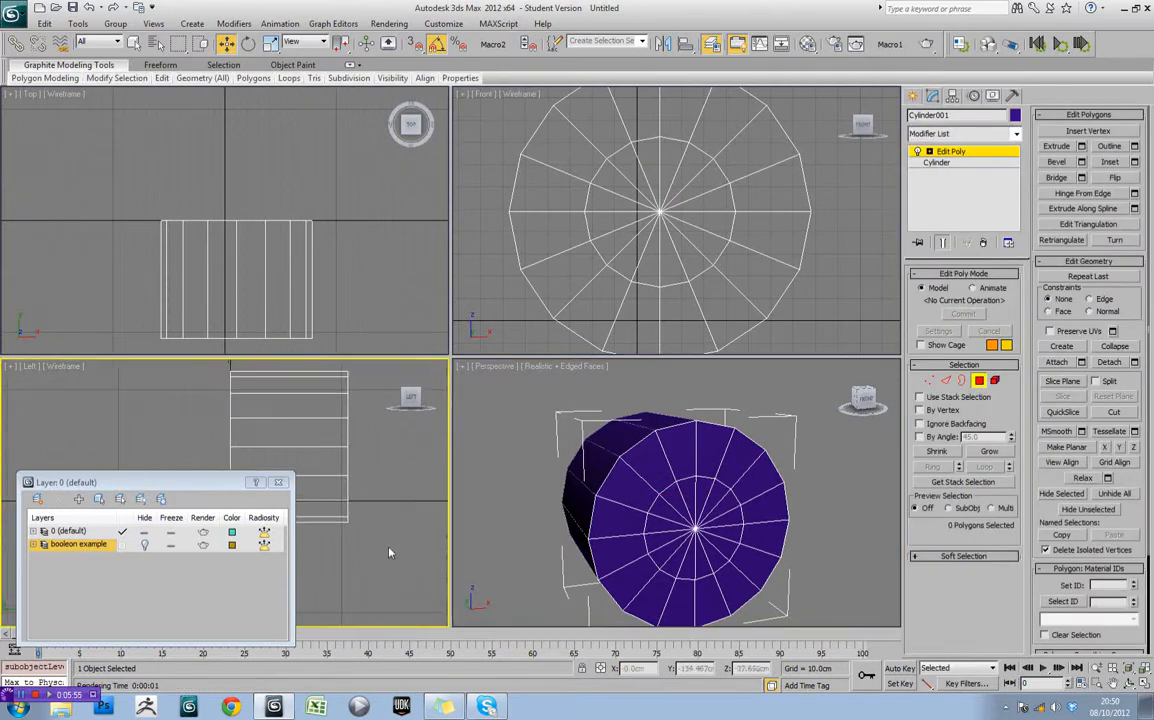
{"action": "key", "text": "ctrl+a"}
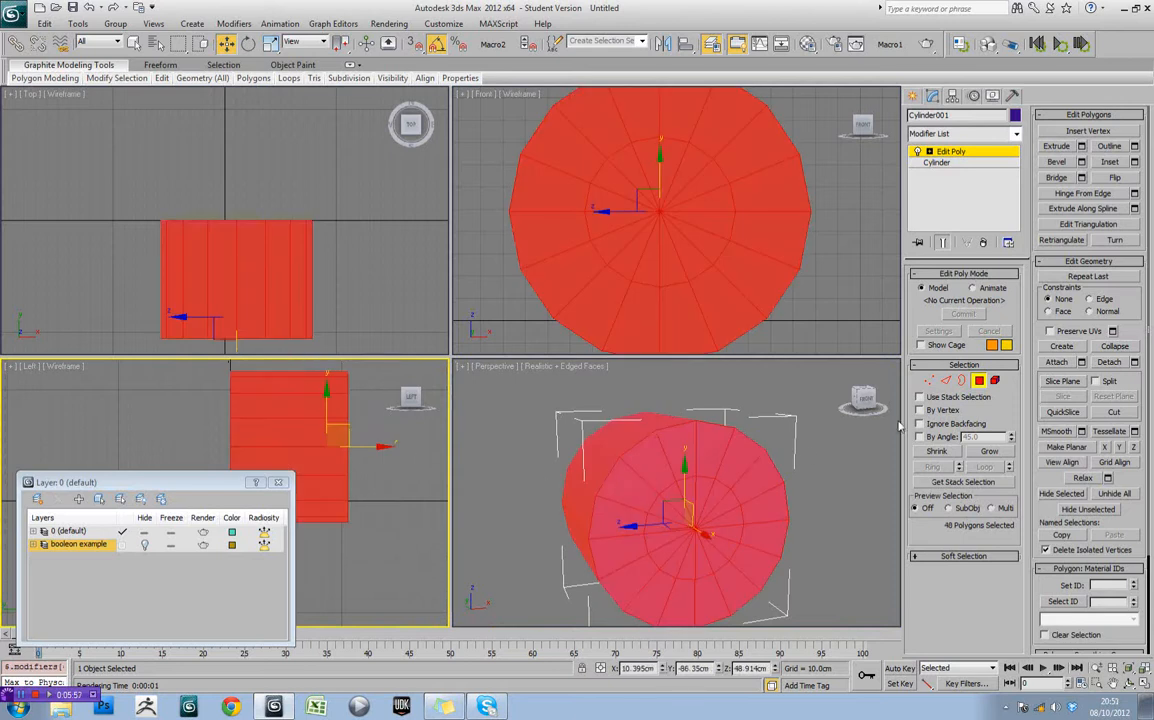
{"action": "left_click", "coordinate": [767, 393]}
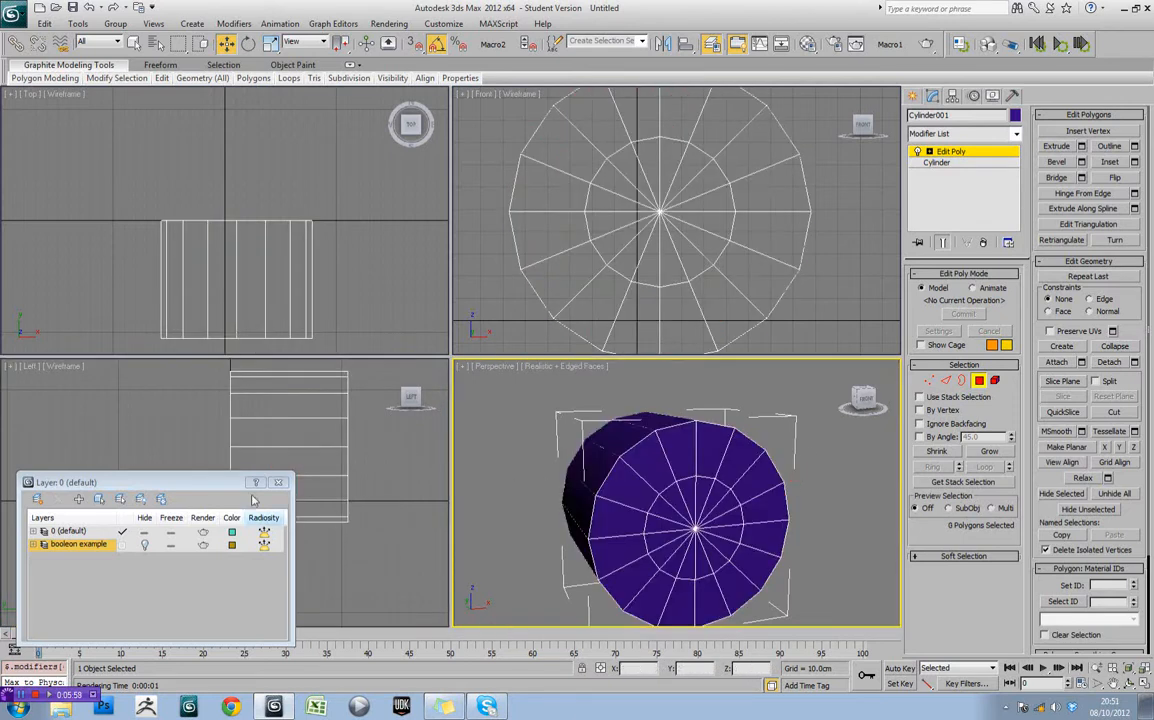
{"action": "left_click", "coordinate": [301, 425]}
{"action": "key", "text": "ctrl+a"}
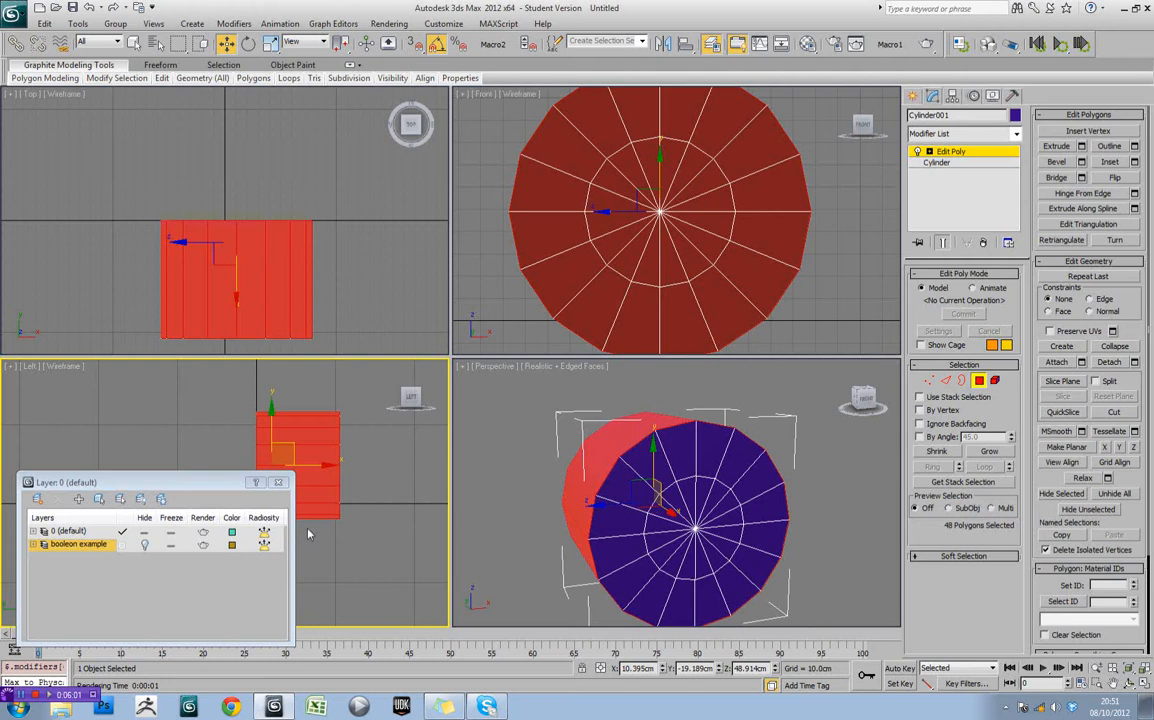
{"action": "key", "text": "Delete"}
{"action": "mouse_move", "coordinate": [659, 513]}
{"action": "middle_mouse_down", "text": "alt"}
{"action": "mouse_move", "coordinate": [762, 514]}
{"action": "mouse_move", "coordinate": [670, 515]}
{"action": "middle_mouse_up", "text": "alt"}
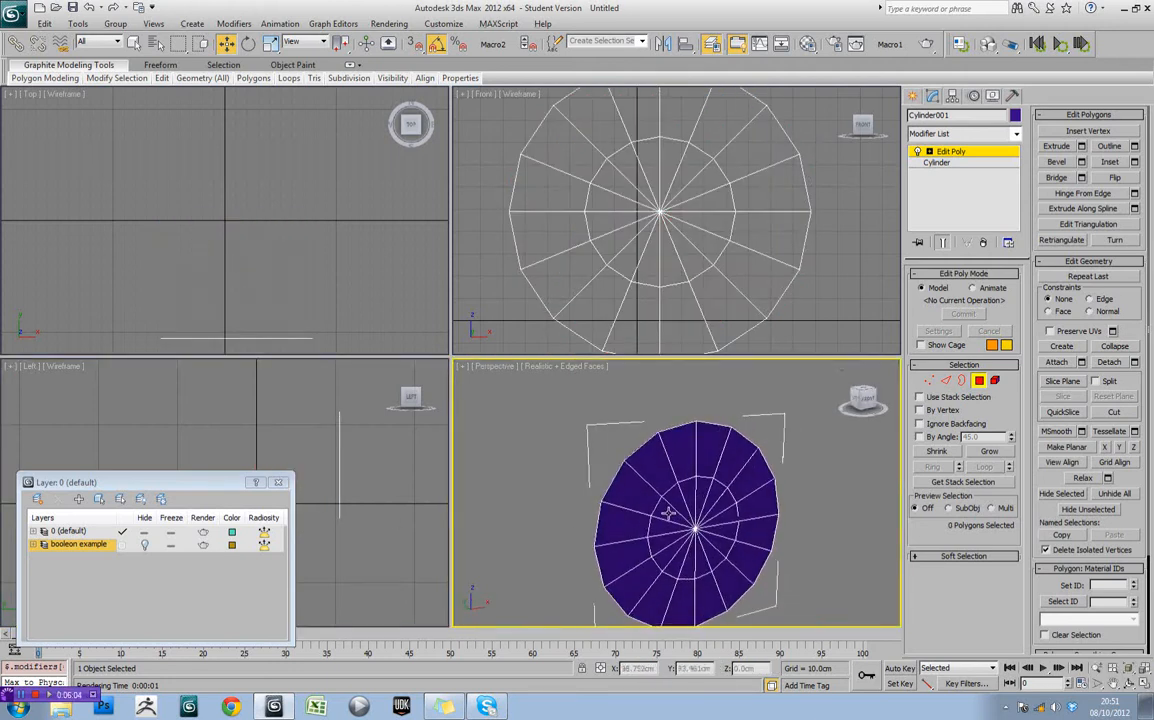
Delete the 16 inner polygons around the cap's centre vertex, leaving an open ring
{"action": "left_click", "coordinate": [932, 382]}
{"action": "left_click", "coordinate": [696, 528]}
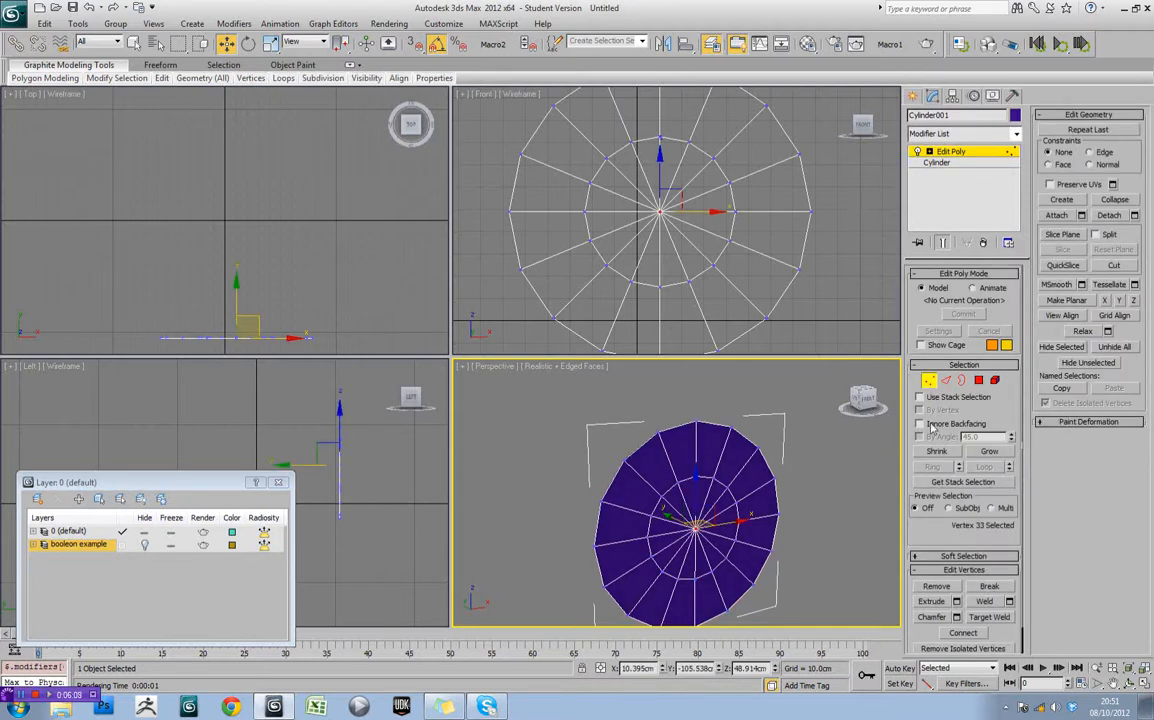
{"action": "left_click", "coordinate": [979, 381], "text": "ctrl"}
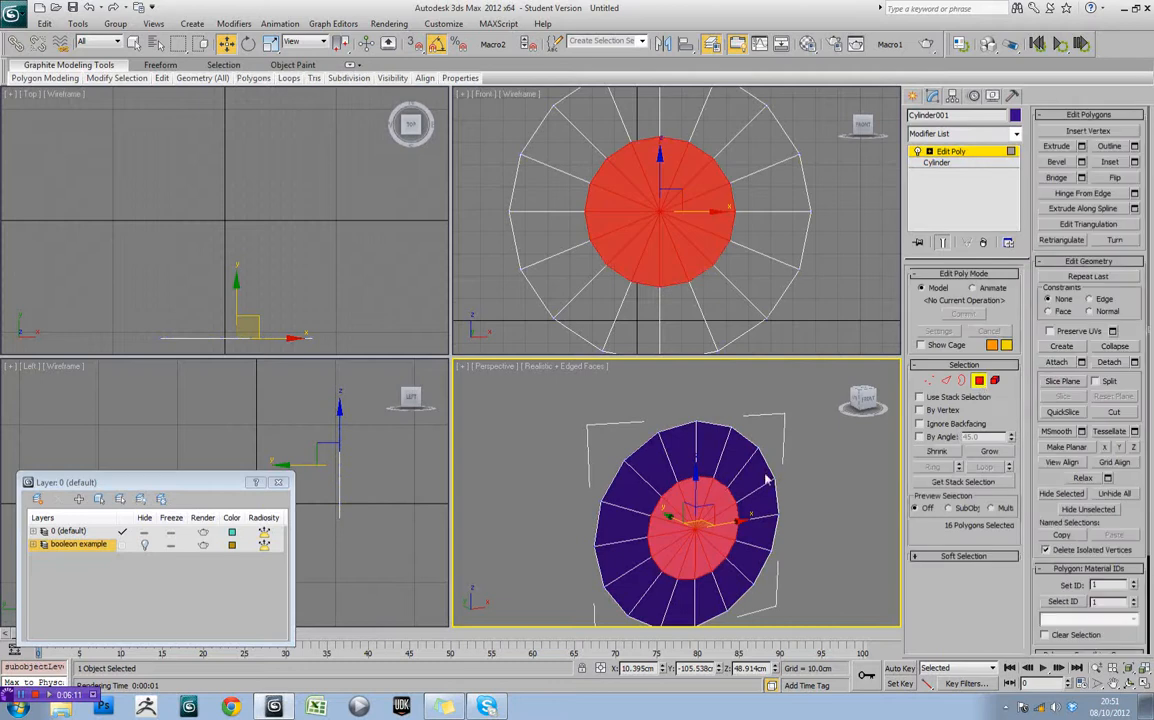
{"action": "key", "text": "Delete"}
{"action": "middle_click_drag", "start_coordinate": [741, 460], "coordinate": [740, 510], "text": "alt"}
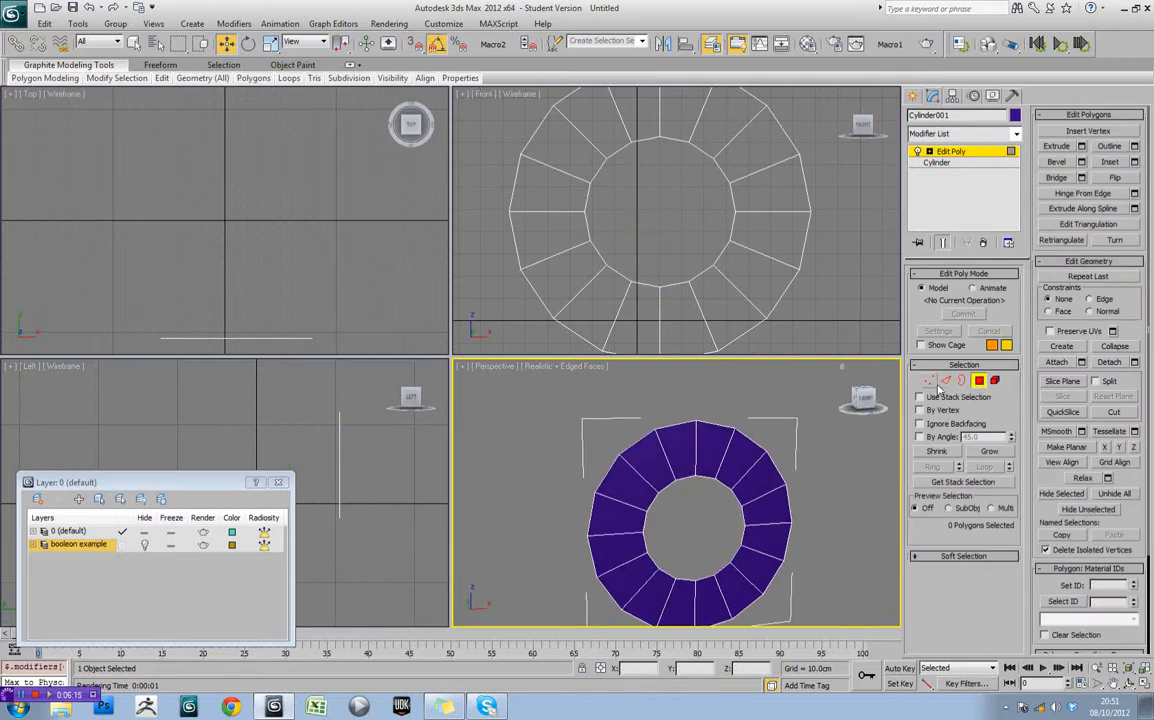
Delete the eight polygons forming the ring's left half in the front view
{"action": "left_click", "coordinate": [932, 382]}
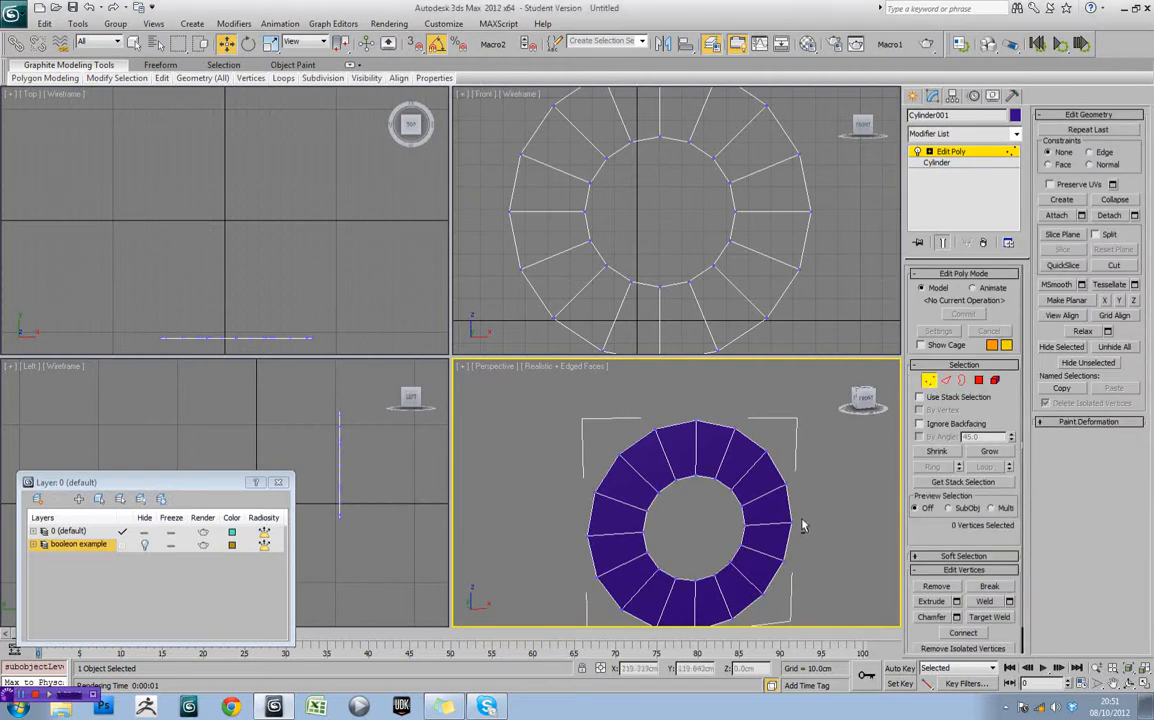
{"action": "middle_click_drag", "start_coordinate": [801, 528], "coordinate": [791, 525], "text": "alt"}
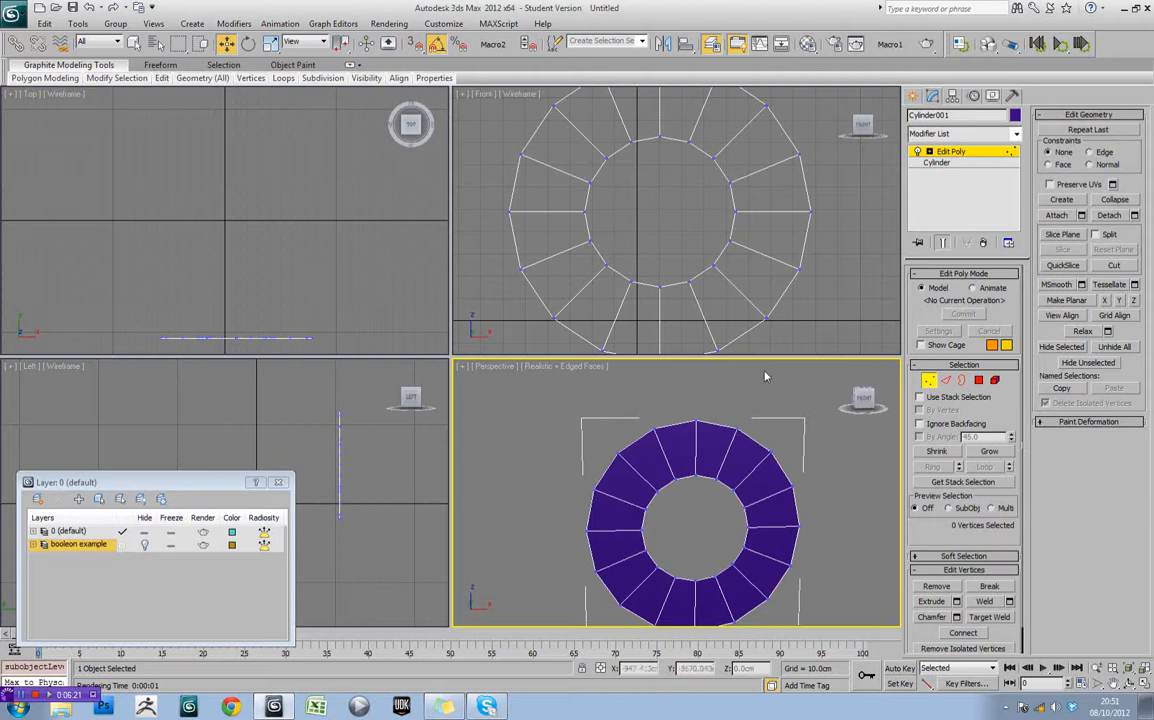
{"action": "scroll", "coordinate": [690, 215], "scroll_direction": "down", "scroll_amount": 4}
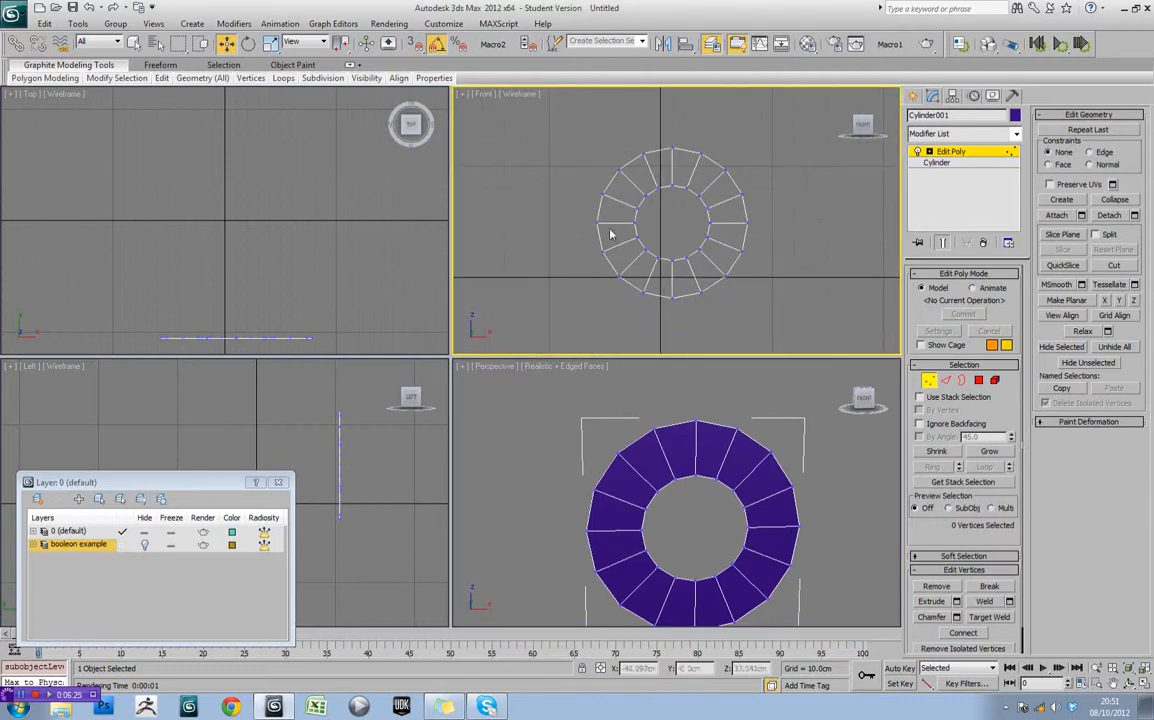
{"action": "left_click", "coordinate": [978, 380]}
{"action": "left_click_drag", "start_coordinate": [567, 133], "coordinate": [664, 309]}
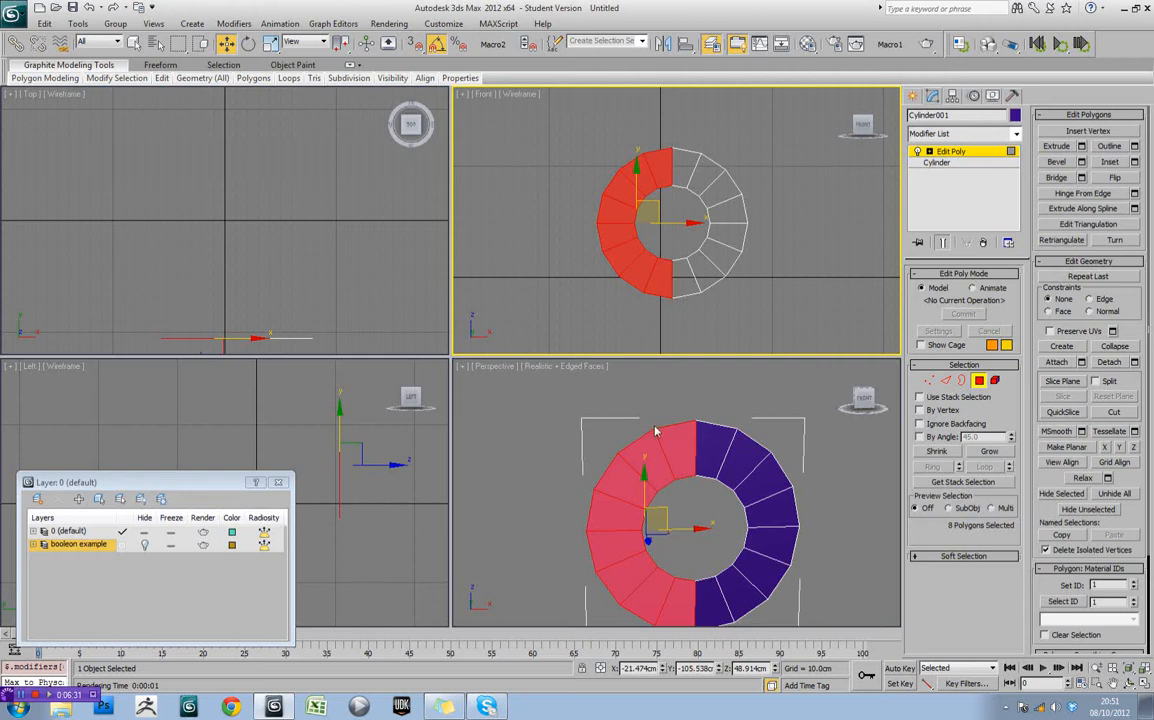
{"action": "middle_click_drag", "start_coordinate": [688, 270], "coordinate": [690, 263]}
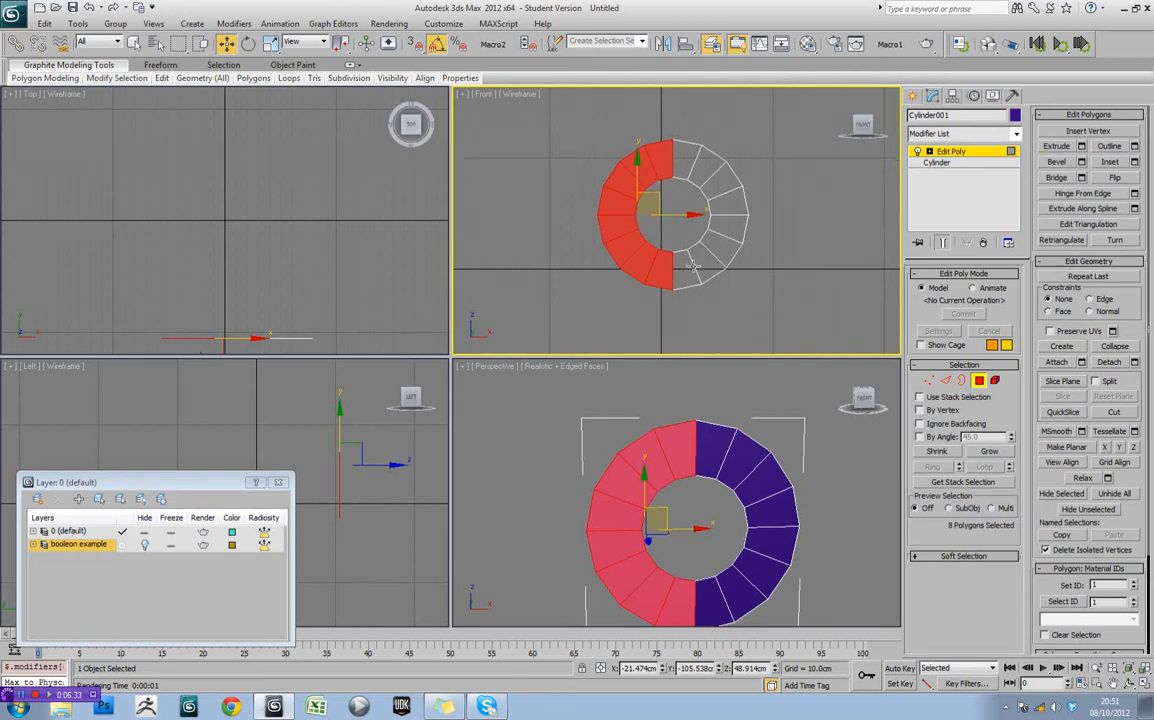
{"action": "key", "text": "Delete"}
Add a Symmetry modifier to the half ring, trying the other mirror axes and settling on X
{"action": "left_click", "coordinate": [950, 151]}
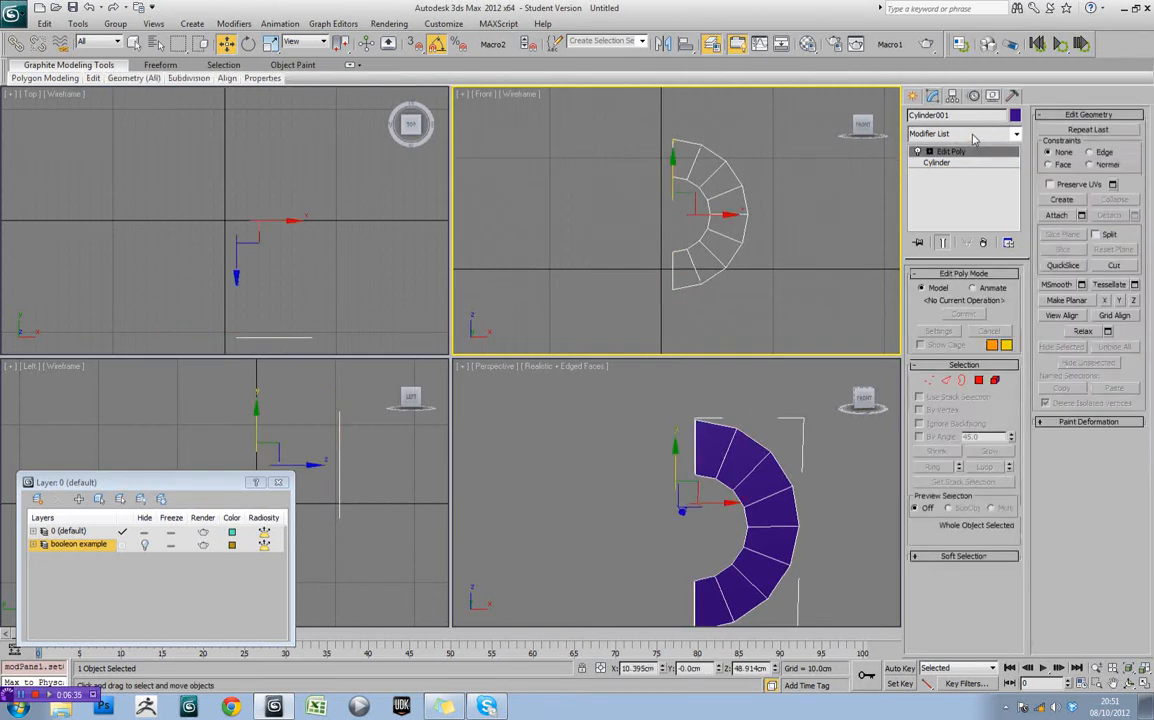
{"action": "left_click", "coordinate": [972, 133]}
{"action": "left_click_drag", "start_coordinate": [1017, 172], "coordinate": [971, 521]}
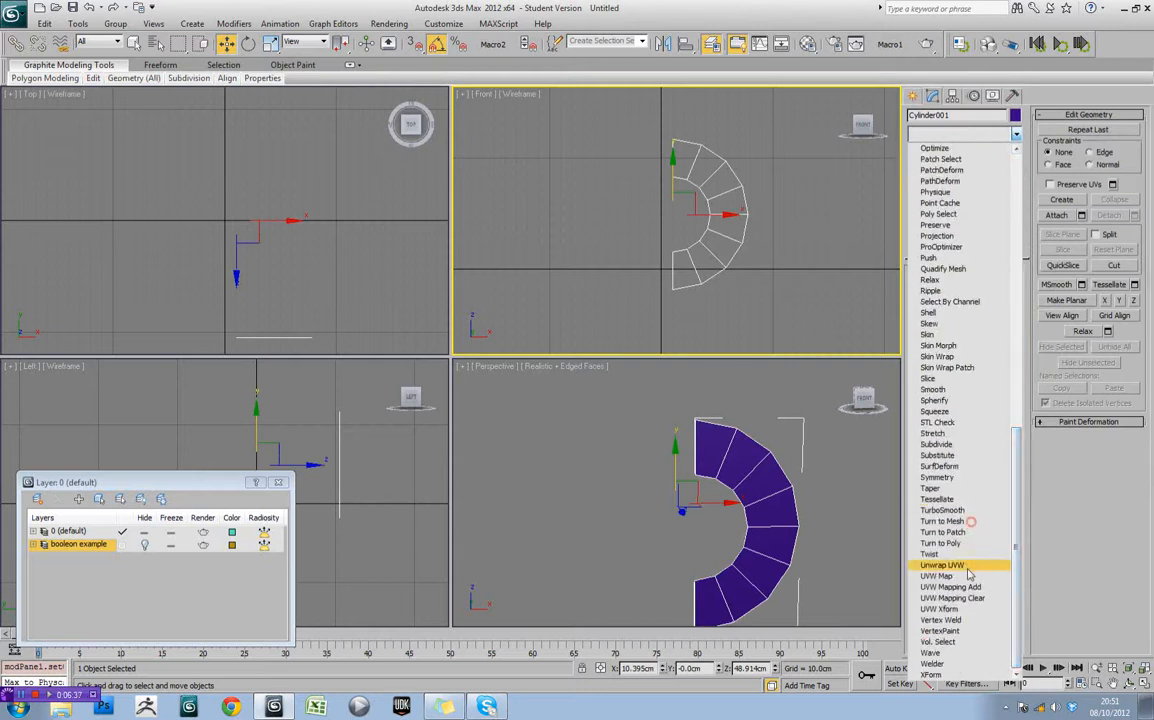
{"action": "left_click", "coordinate": [969, 479]}
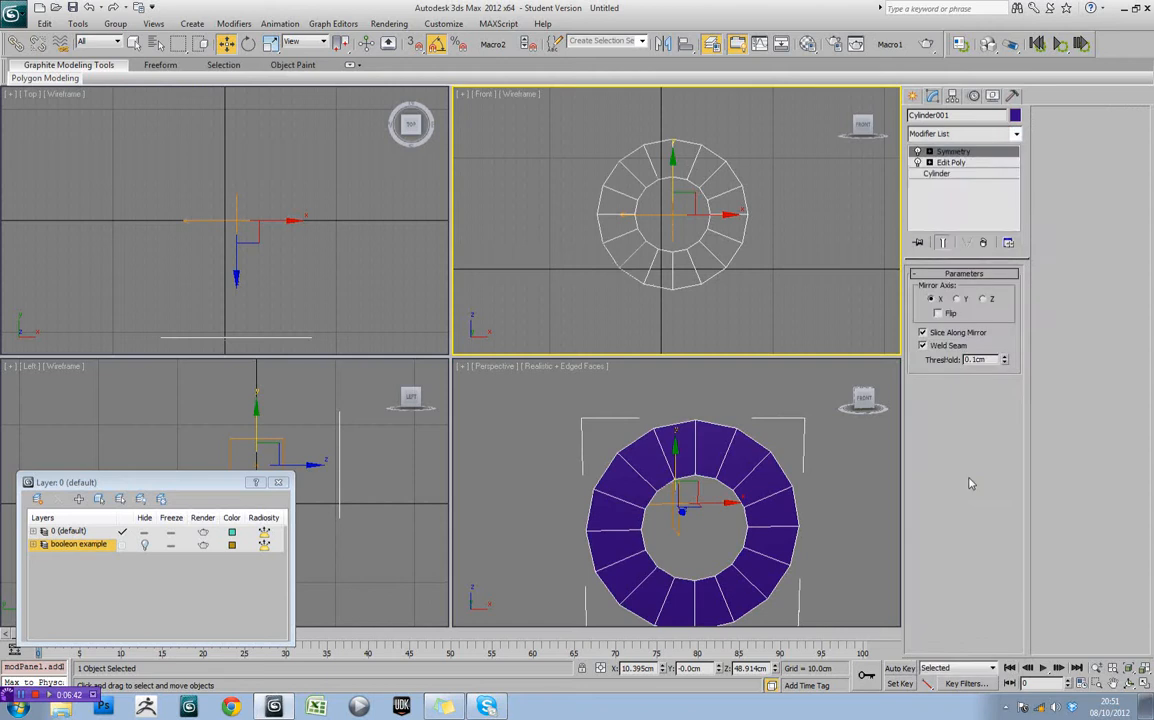
{"action": "middle_click_drag", "start_coordinate": [815, 510], "coordinate": [769, 513], "text": "alt"}
{"action": "left_click", "coordinate": [956, 298]}
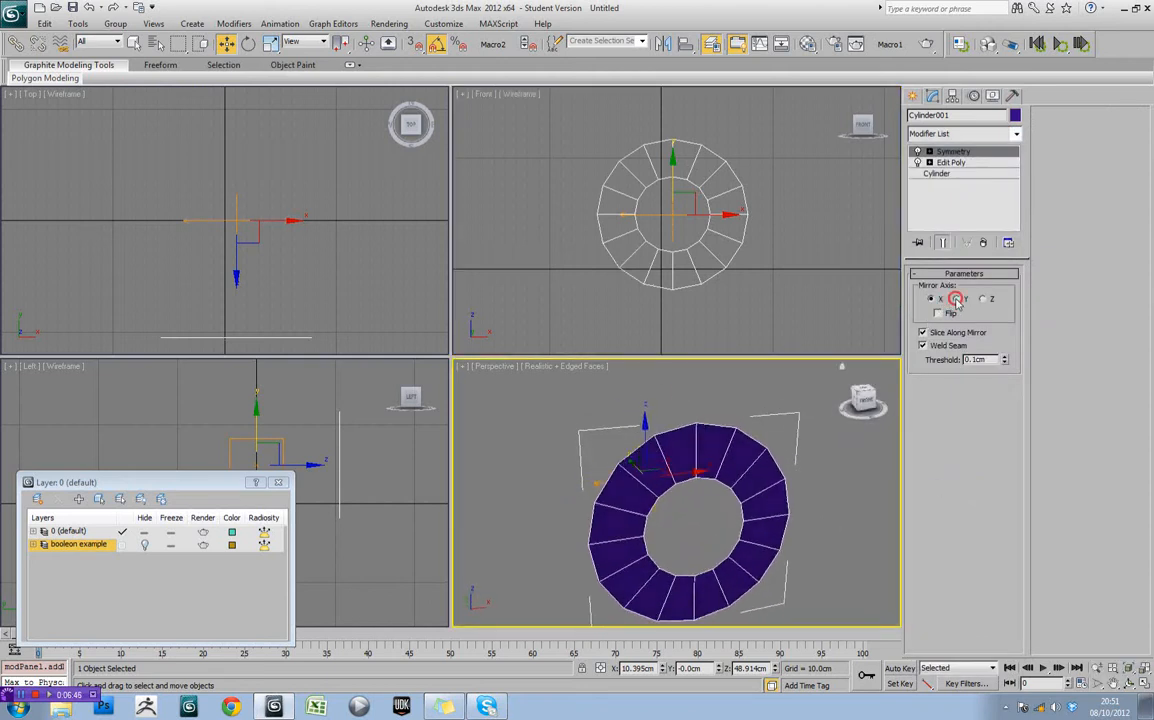
{"action": "left_click", "coordinate": [985, 299]}
{"action": "left_click", "coordinate": [931, 299]}
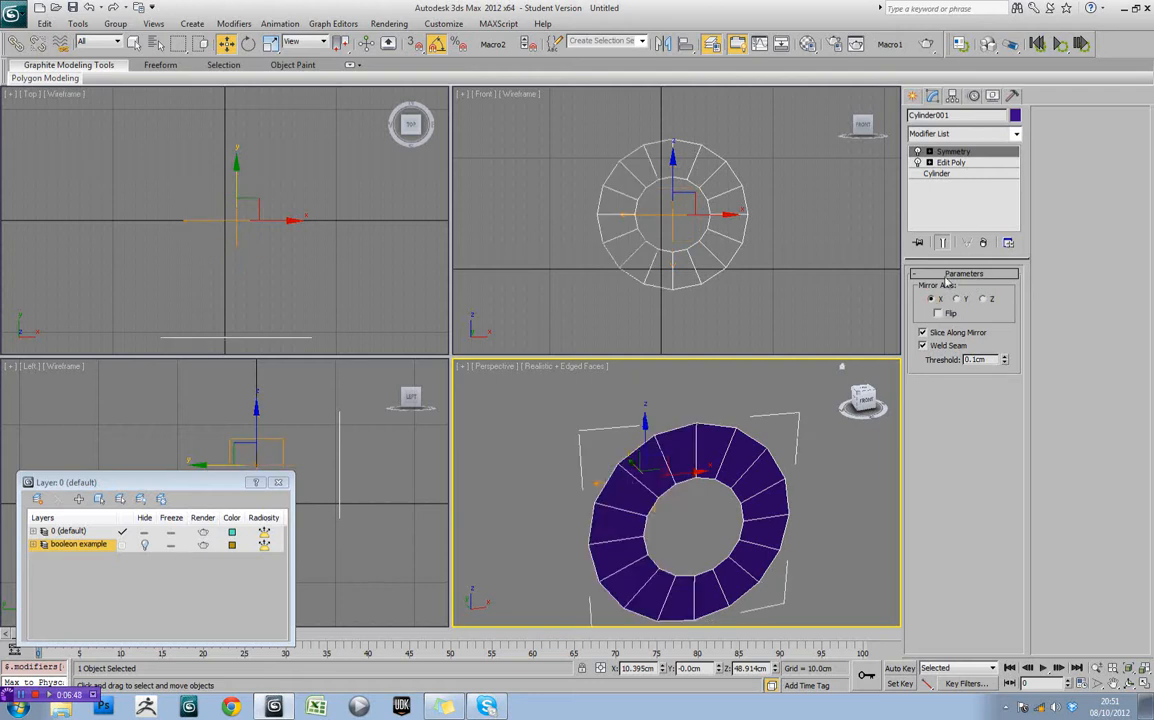
Try shifting the Symmetry mirror plane sideways along X, and undo the move
{"action": "left_click", "coordinate": [943, 162]}
{"action": "left_click", "coordinate": [930, 152]}
{"action": "left_click", "coordinate": [947, 161]}
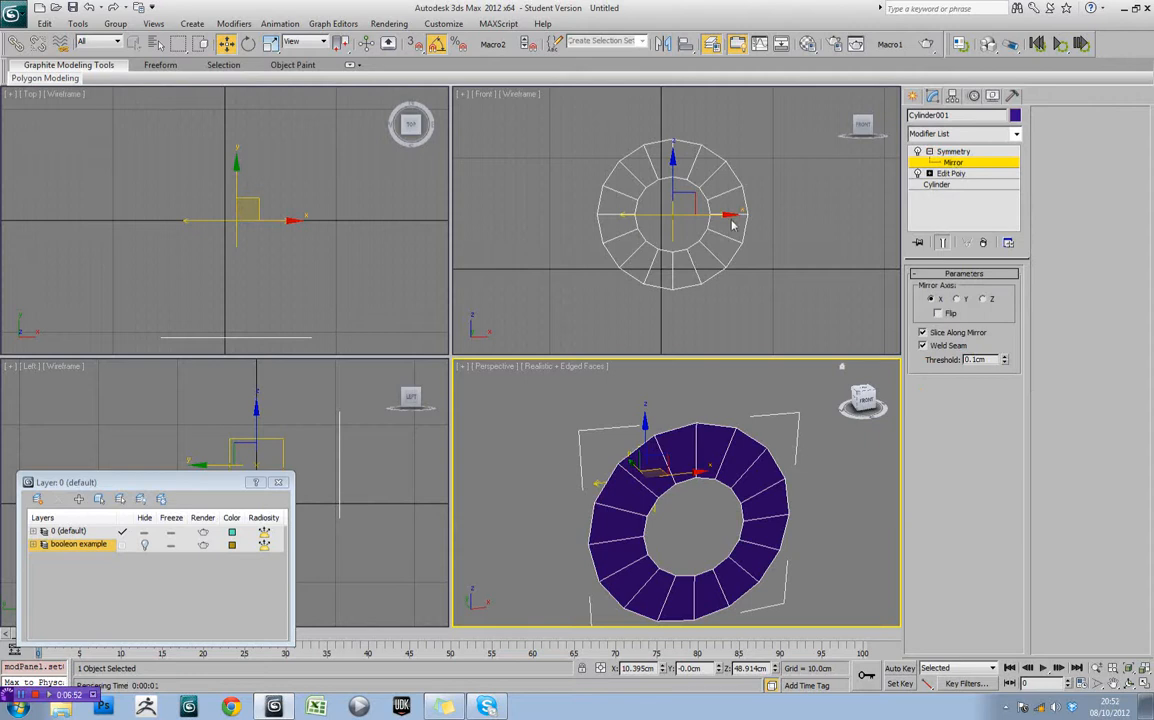
{"action": "mouse_move", "coordinate": [732, 226]}
{"action": "left_mouse_down"}
{"action": "mouse_move", "coordinate": [690, 225]}
{"action": "mouse_move", "coordinate": [742, 224]}
{"action": "left_mouse_up"}
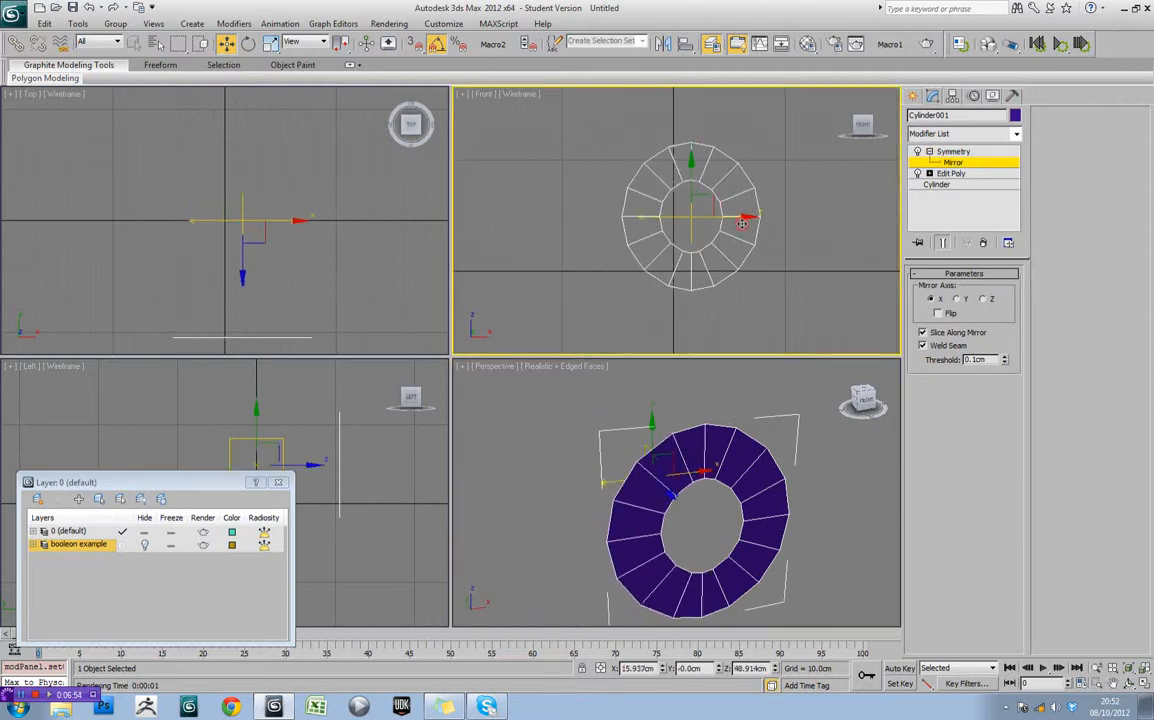
{"action": "key", "text": "ctrl+z"}
{"action": "left_click", "coordinate": [955, 153]}
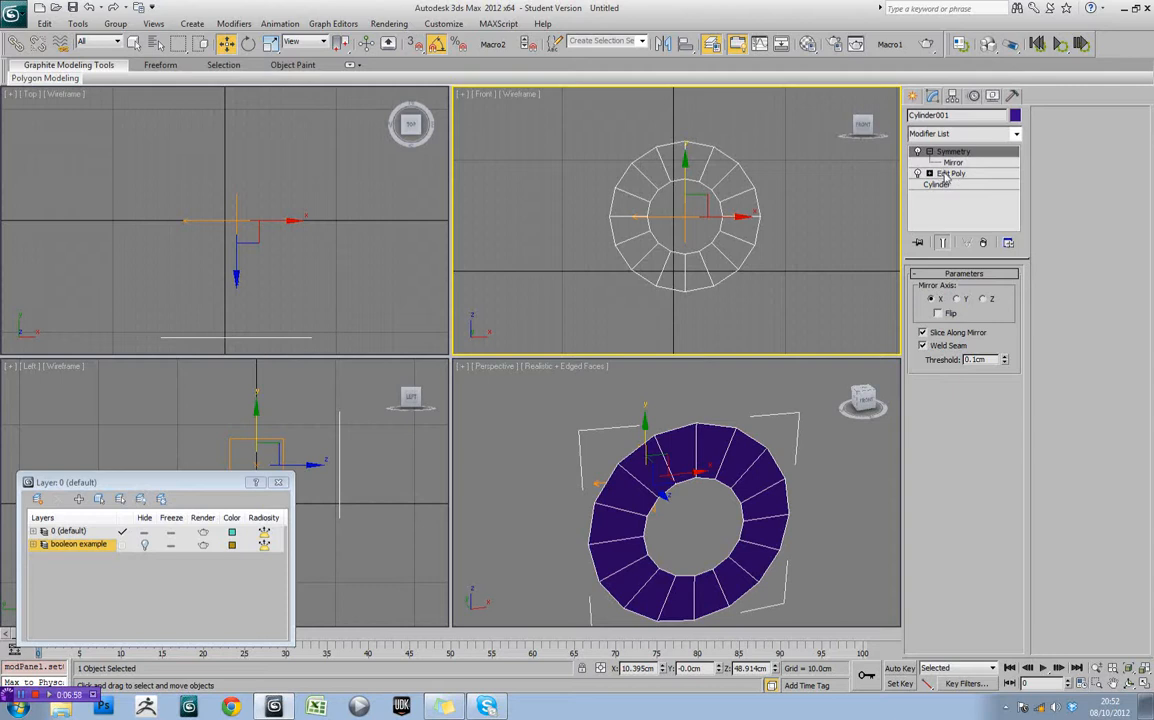
Flatten the outer vertices at the top of the Edit Poly half ring with Make Planar along Y
{"action": "left_click", "coordinate": [949, 174]}
{"action": "left_click", "coordinate": [929, 174]}
{"action": "left_click", "coordinate": [953, 185]}
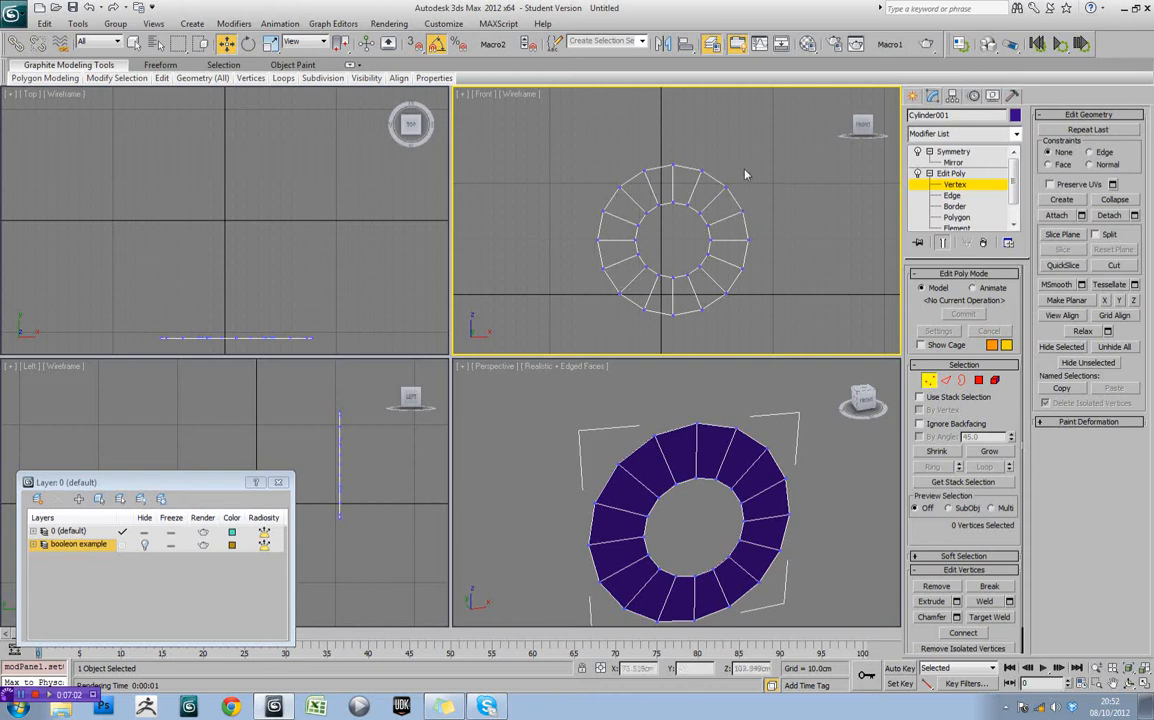
{"action": "left_click_drag", "start_coordinate": [742, 152], "coordinate": [663, 197]}
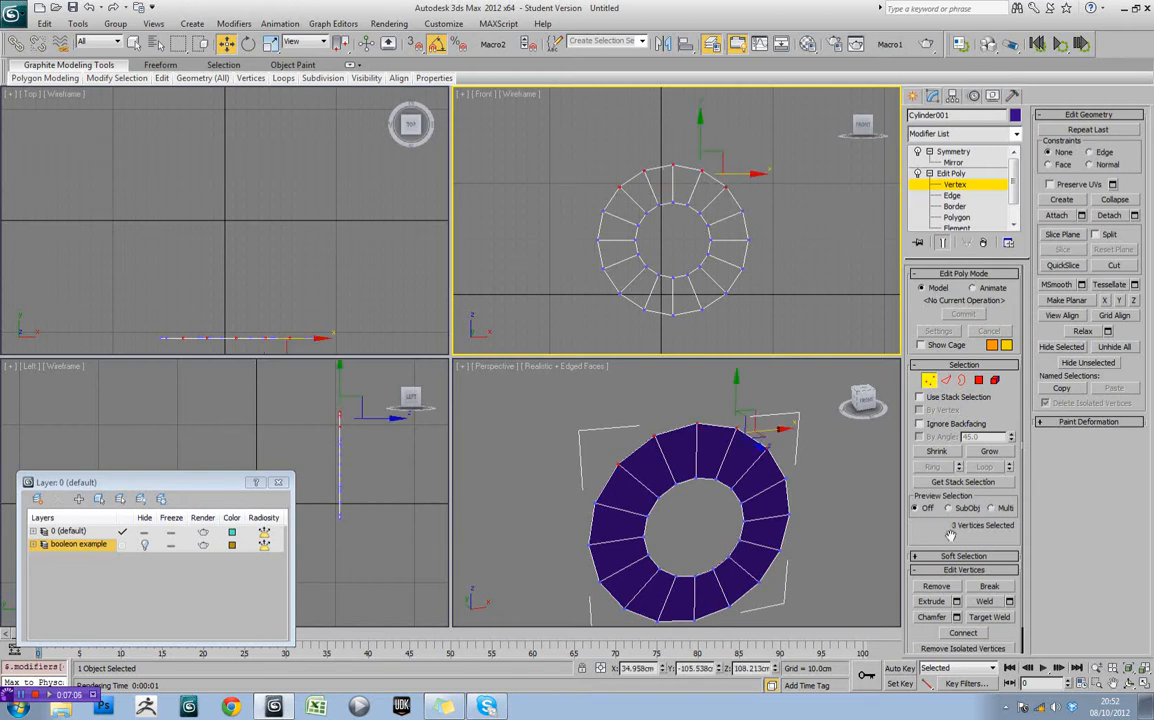
{"action": "scroll", "coordinate": [928, 413], "scroll_direction": "down", "scroll_amount": 1}
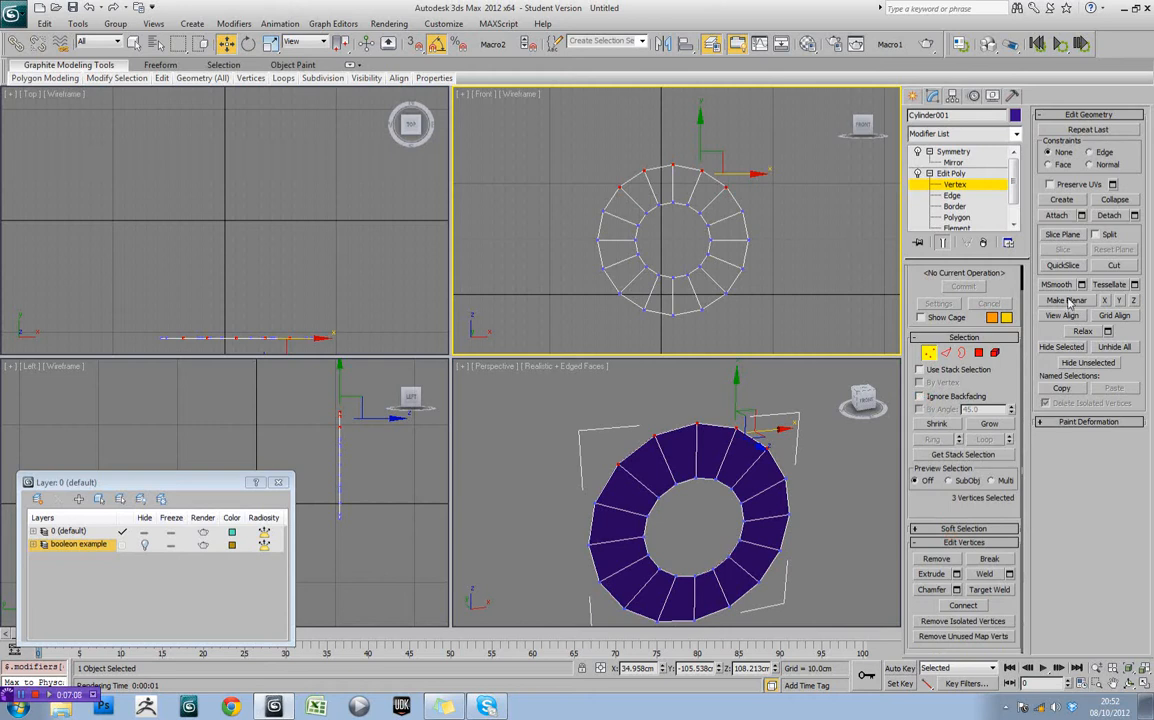
{"action": "left_click", "coordinate": [1119, 301]}
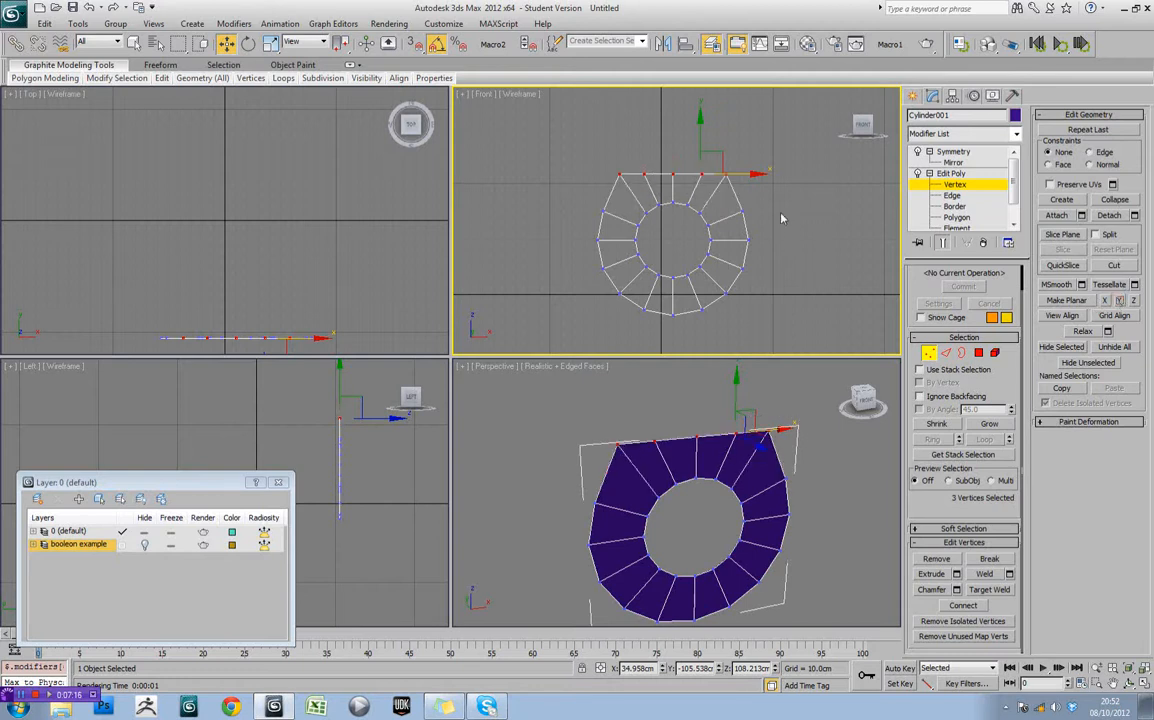
Flatten the outer vertices at the bottom of the half ring with Make Planar along Y
{"action": "left_click_drag", "start_coordinate": [796, 150], "coordinate": [785, 222]}
{"action": "left_click_drag", "start_coordinate": [735, 336], "coordinate": [662, 303]}
{"action": "left_click", "coordinate": [737, 281], "text": "ctrl"}
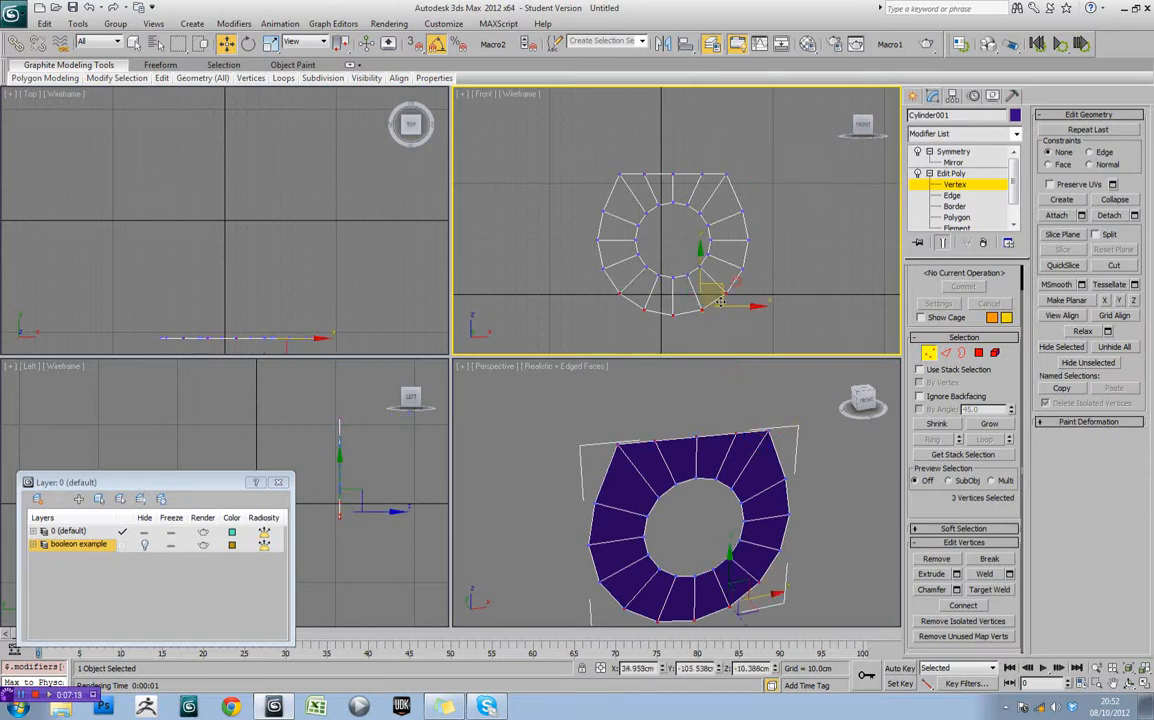
{"action": "left_click", "coordinate": [1118, 301]}
Flatten the half ring's outer side vertices with Make Planar along X to square the outline, and leave vertex editing
{"action": "left_click_drag", "start_coordinate": [773, 146], "coordinate": [728, 332]}
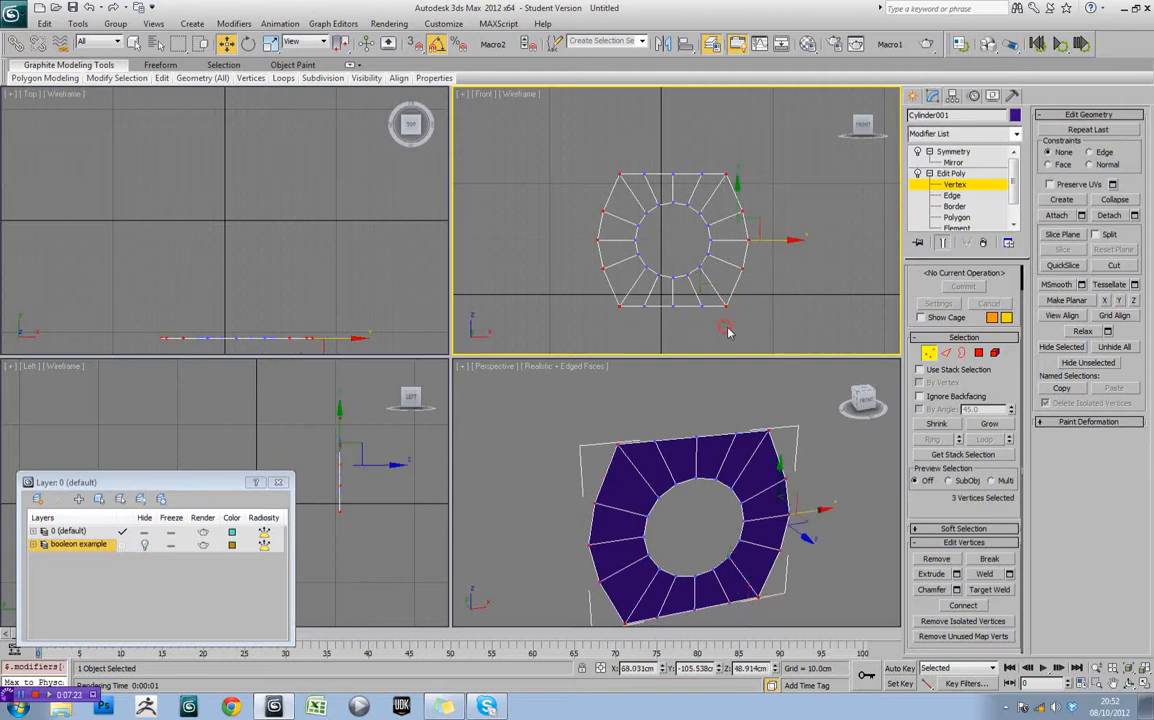
{"action": "left_click", "coordinate": [1105, 301]}
{"action": "left_click", "coordinate": [800, 474]}
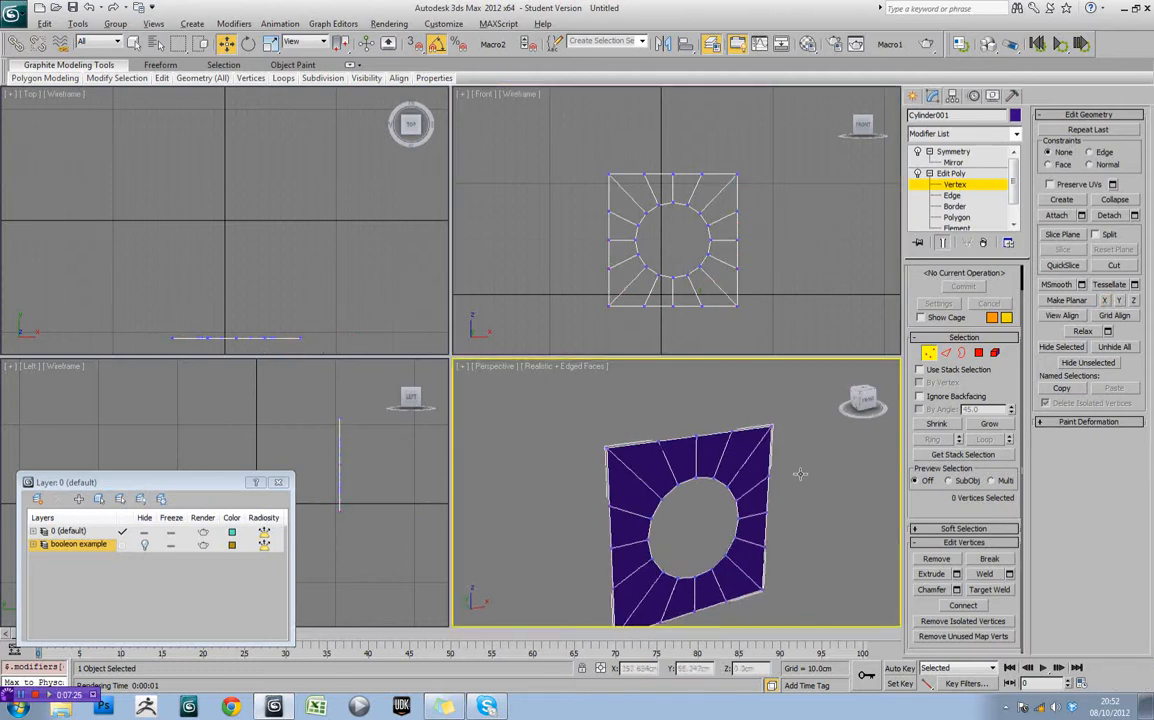
{"action": "middle_click_drag", "start_coordinate": [800, 474], "coordinate": [761, 477], "text": "alt"}
{"action": "scroll", "coordinate": [756, 456], "scroll_direction": "down", "scroll_amount": 4}
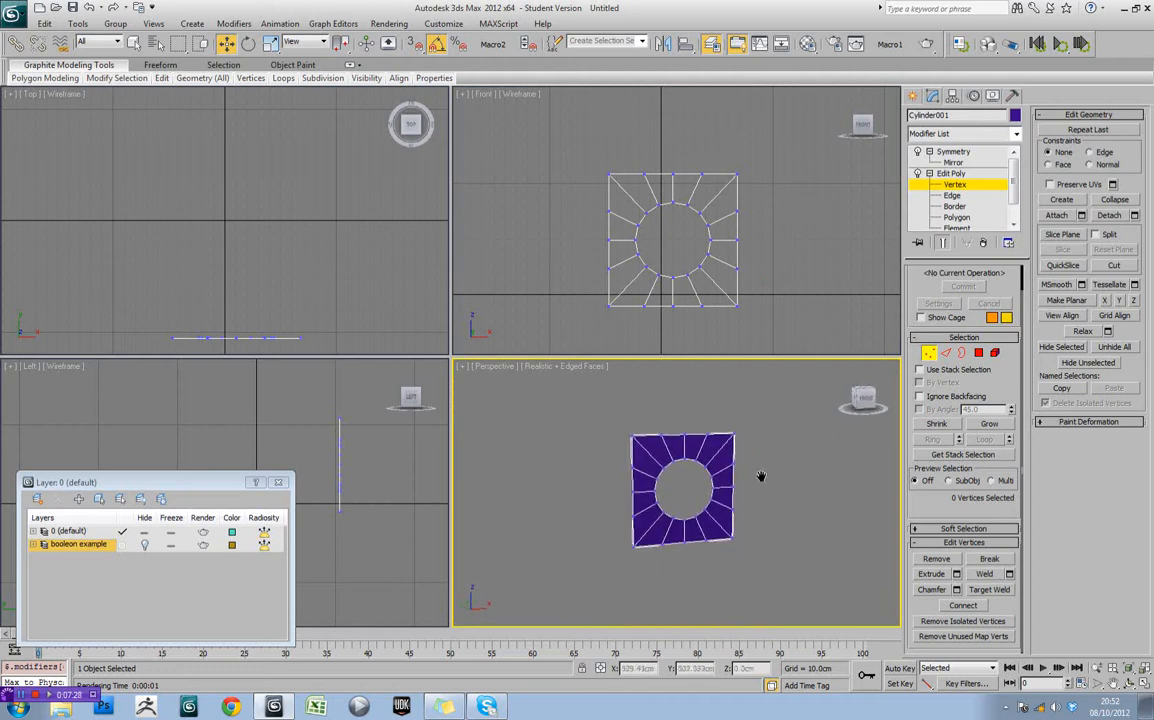
{"action": "key", "text": "w"}
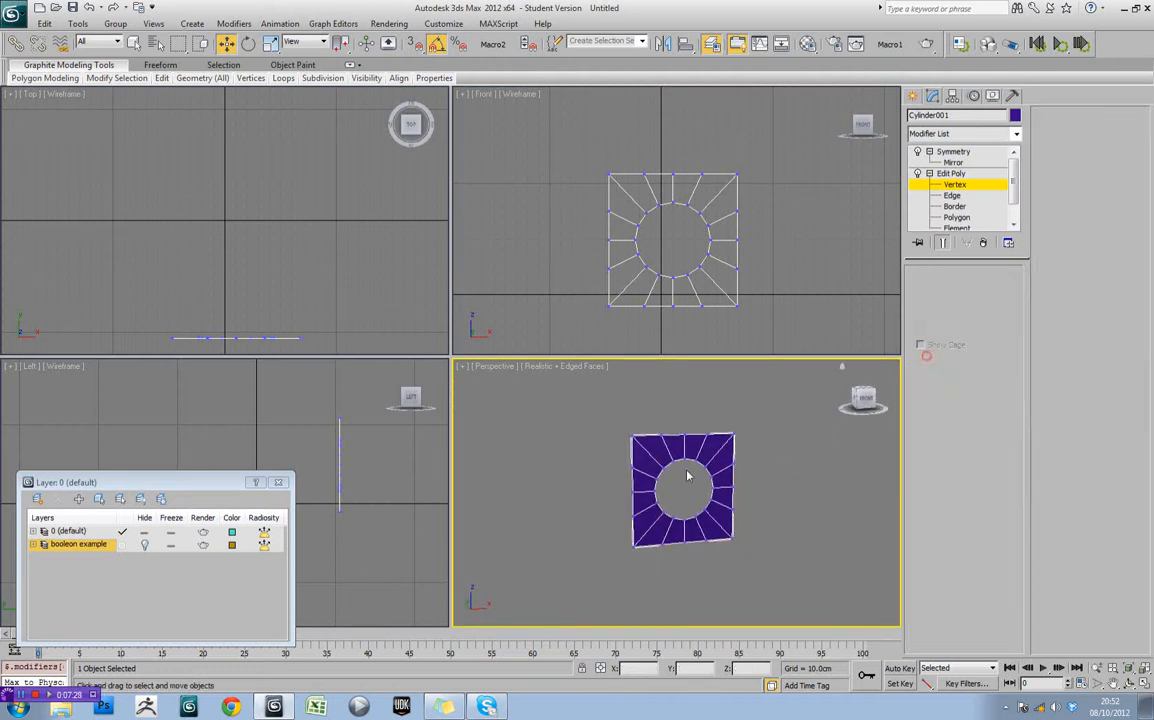
{"action": "key", "text": "1"}
Select the edge loop around the round hole and extend it backward into a tube
{"action": "middle_click_drag", "start_coordinate": [687, 475], "coordinate": [726, 485], "text": "alt"}
{"action": "scroll", "coordinate": [708, 480], "scroll_direction": "up", "scroll_amount": 5}
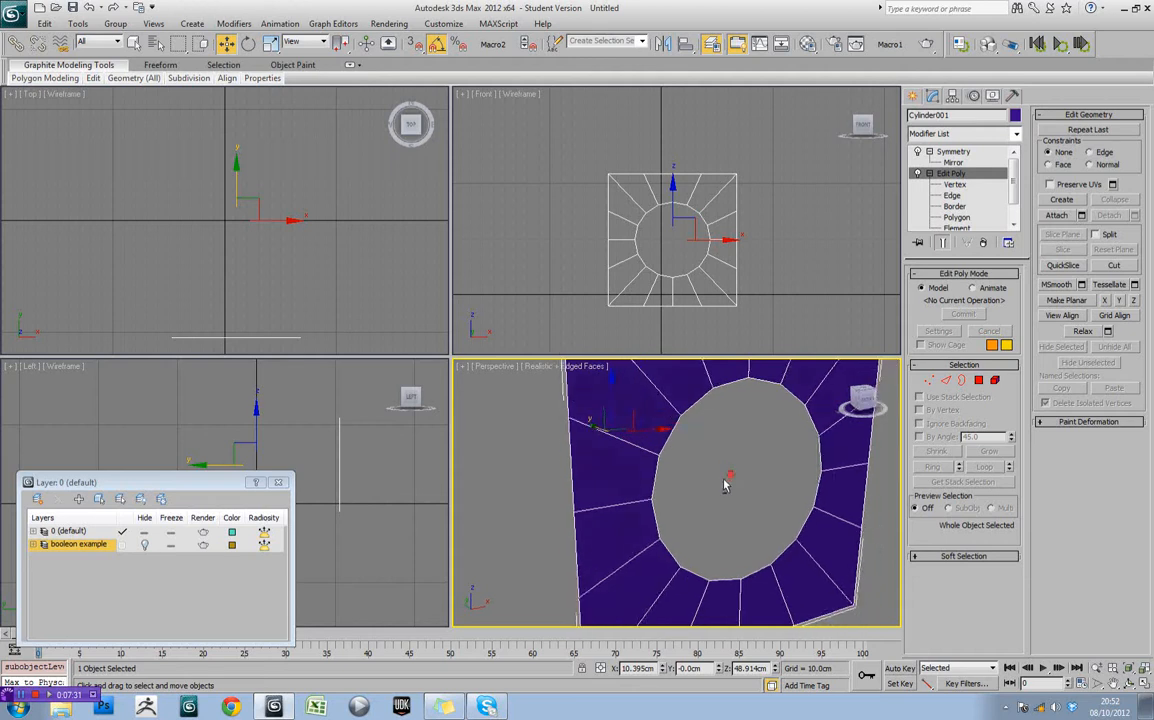
{"action": "scroll", "coordinate": [726, 485], "scroll_direction": "down", "scroll_amount": 4}
{"action": "key", "text": "2"}
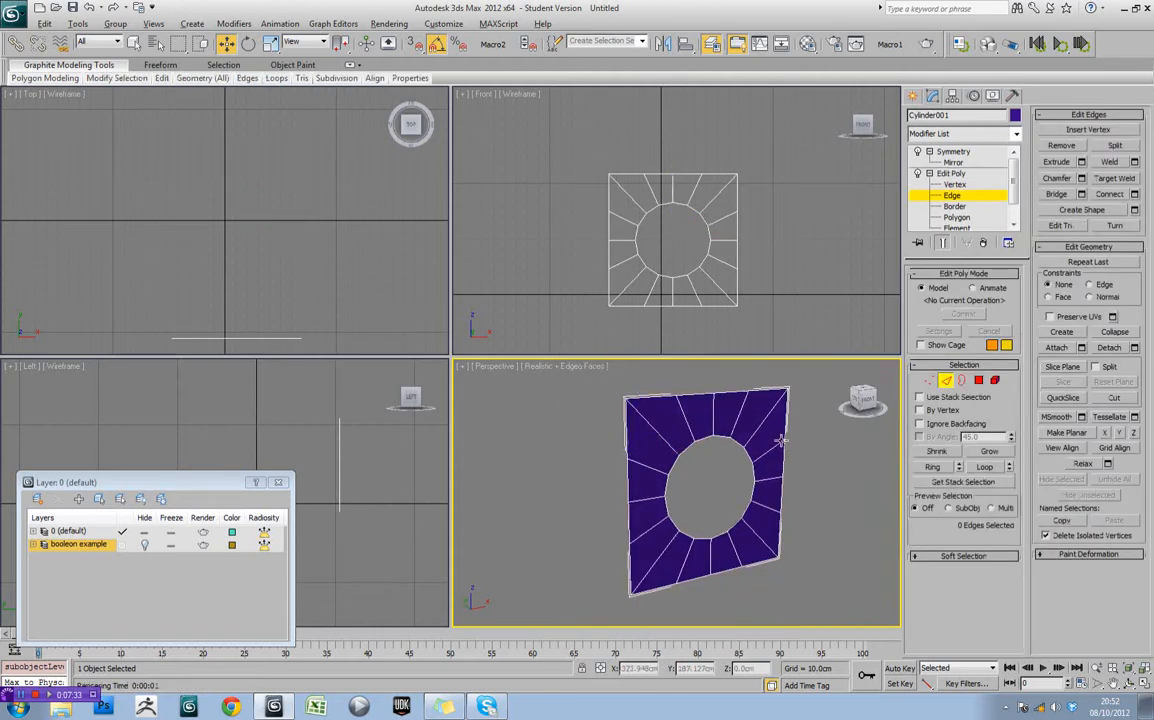
{"action": "mouse_move", "coordinate": [780, 440]}
{"action": "middle_mouse_down", "text": "alt"}
{"action": "mouse_move", "coordinate": [735, 440]}
{"action": "mouse_move", "coordinate": [751, 455]}
{"action": "mouse_move", "coordinate": [799, 458]}
{"action": "mouse_move", "coordinate": [831, 483]}
{"action": "middle_mouse_up", "text": "alt"}
{"action": "left_click", "coordinate": [728, 438]}
{"action": "left_click", "coordinate": [751, 455]}
{"action": "double_click", "coordinate": [760, 476]}
{"action": "left_click_drag", "start_coordinate": [714, 477], "coordinate": [600, 463], "text": "shift"}
{"action": "middle_click_drag", "start_coordinate": [786, 438], "coordinate": [720, 428], "text": "alt"}
Select the square outer edge loop and extend it backward slightly past the tube to form the box sides
{"action": "left_click", "coordinate": [726, 379]}
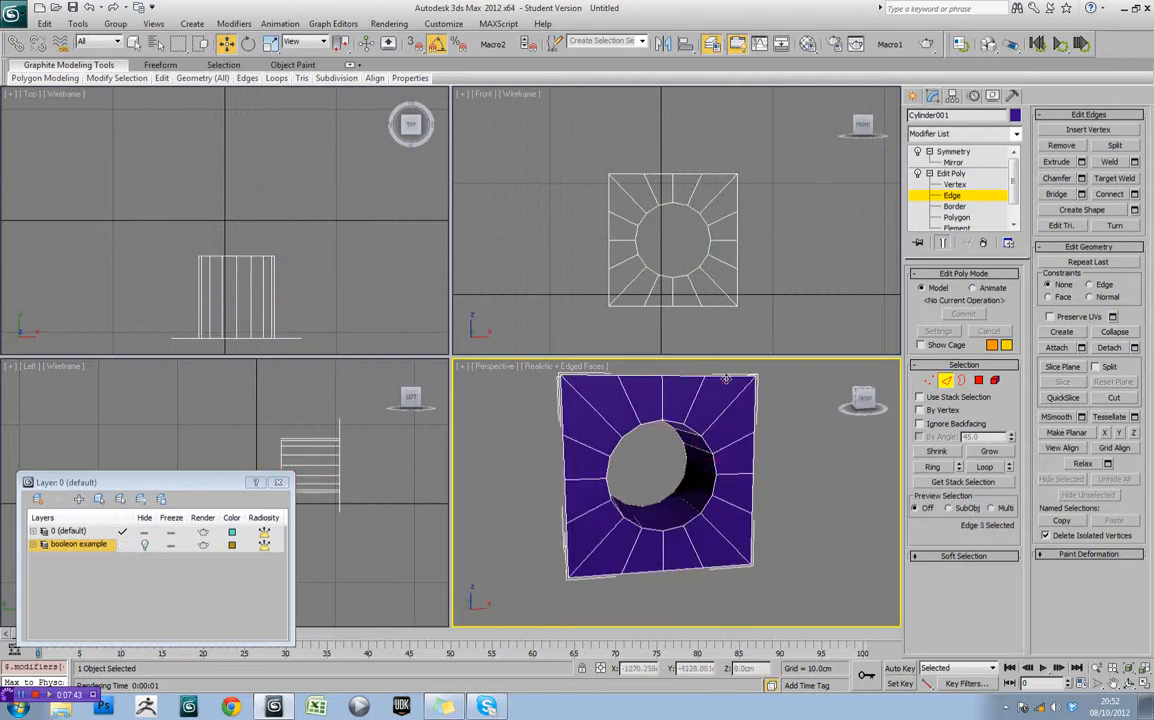
{"action": "left_click", "coordinate": [985, 468]}
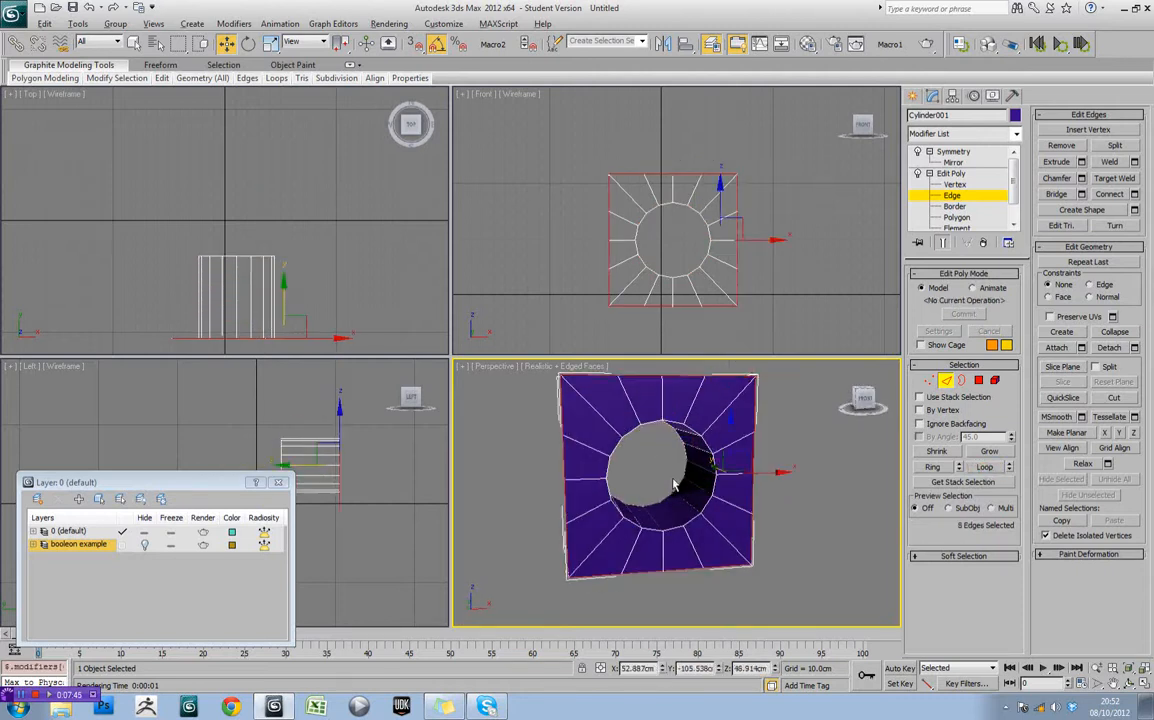
{"action": "middle_click_drag", "start_coordinate": [673, 485], "coordinate": [726, 487], "text": "alt"}
{"action": "left_click_drag", "start_coordinate": [692, 463], "coordinate": [592, 457], "text": "shift"}
{"action": "middle_click_drag", "start_coordinate": [592, 457], "coordinate": [658, 426], "text": "alt"}
Add the tube's rear edge loop to the selection of the box's rear outer loop
{"action": "scroll", "coordinate": [735, 450], "scroll_direction": "up", "scroll_amount": 3}
{"action": "left_click", "coordinate": [599, 471], "text": "ctrl"}
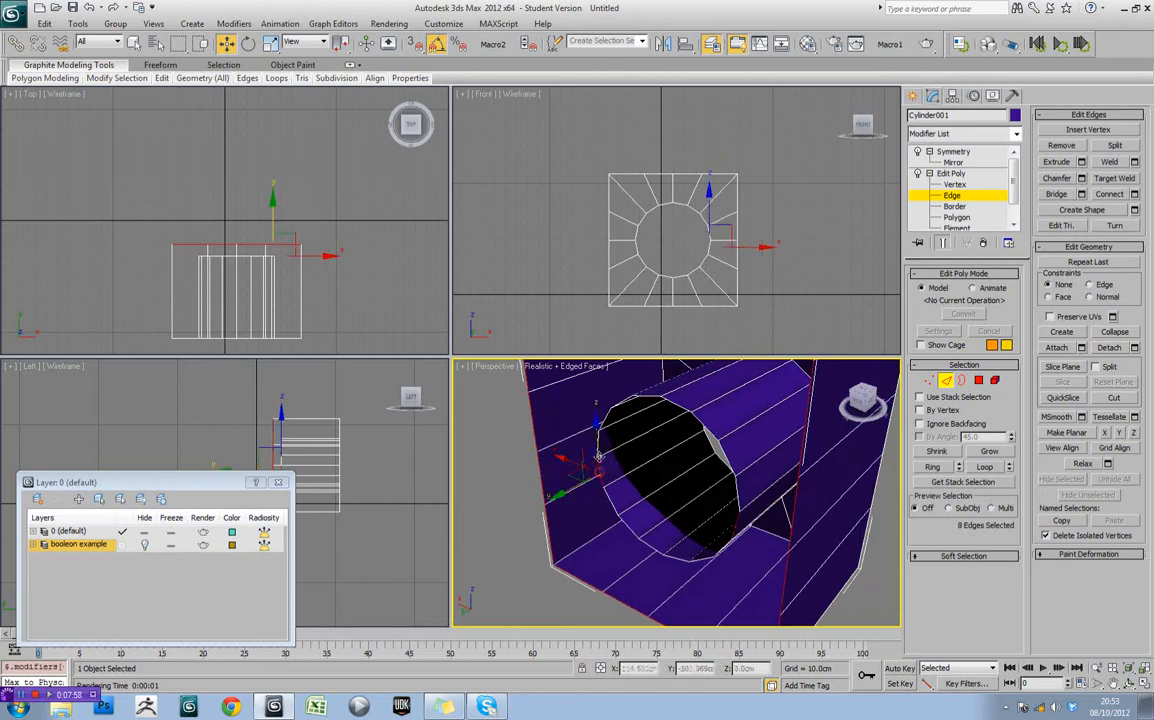
{"action": "double_click", "coordinate": [605, 491], "text": "ctrl"}
{"action": "middle_click_drag", "start_coordinate": [606, 491], "coordinate": [700, 487], "text": "alt"}
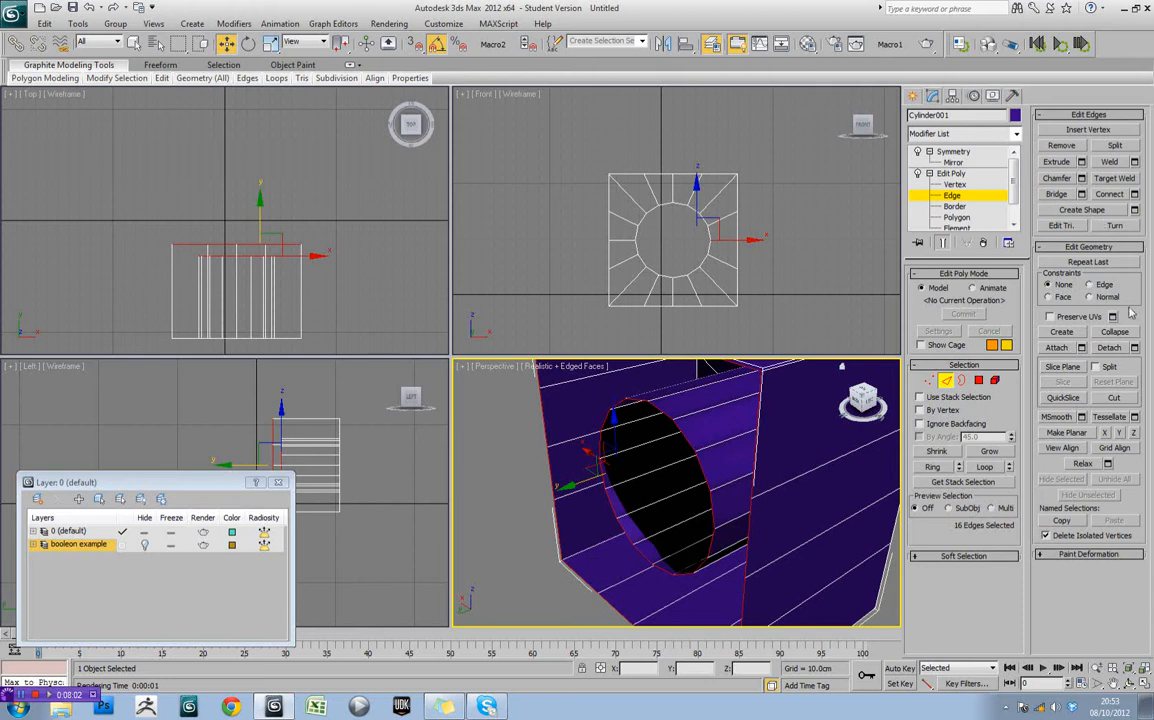
Try to flatten both rear edge loops with Make Planar along Y, and undo each attempt
{"action": "left_click", "coordinate": [1119, 433]}
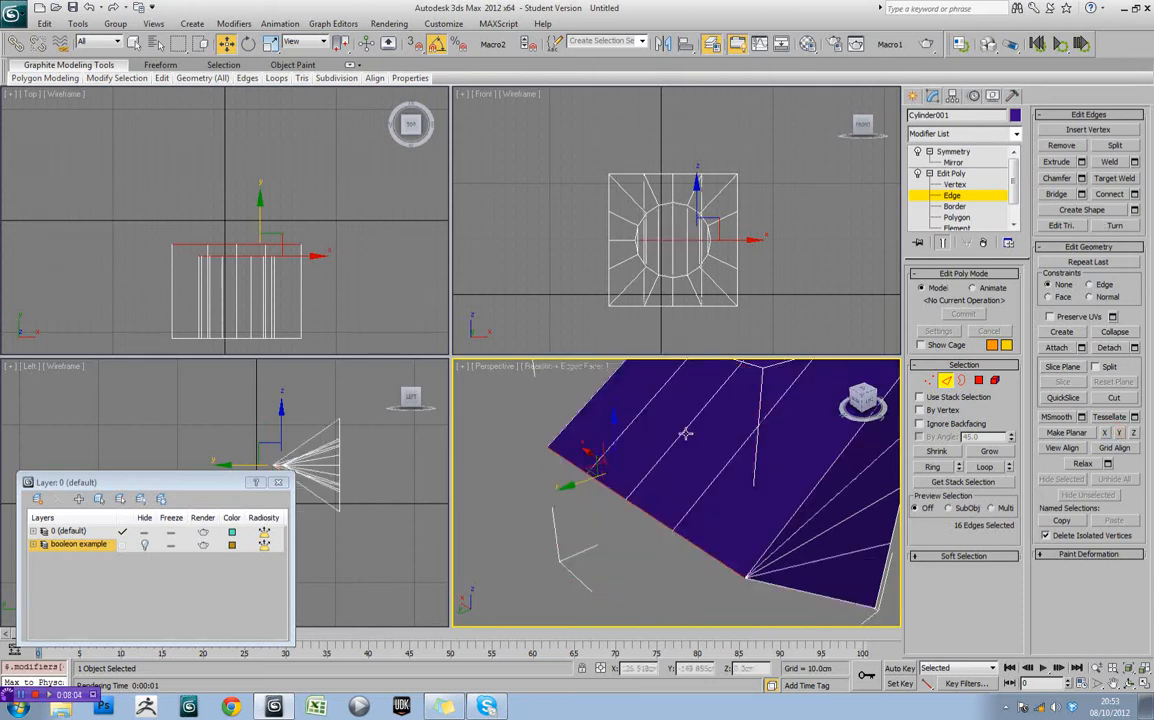
{"action": "scroll", "coordinate": [686, 434], "scroll_direction": "down", "scroll_amount": 5}
{"action": "key", "text": "ctrl+z"}
{"action": "right_click", "coordinate": [271, 224]}
{"action": "middle_click_drag", "start_coordinate": [271, 224], "coordinate": [279, 208]}
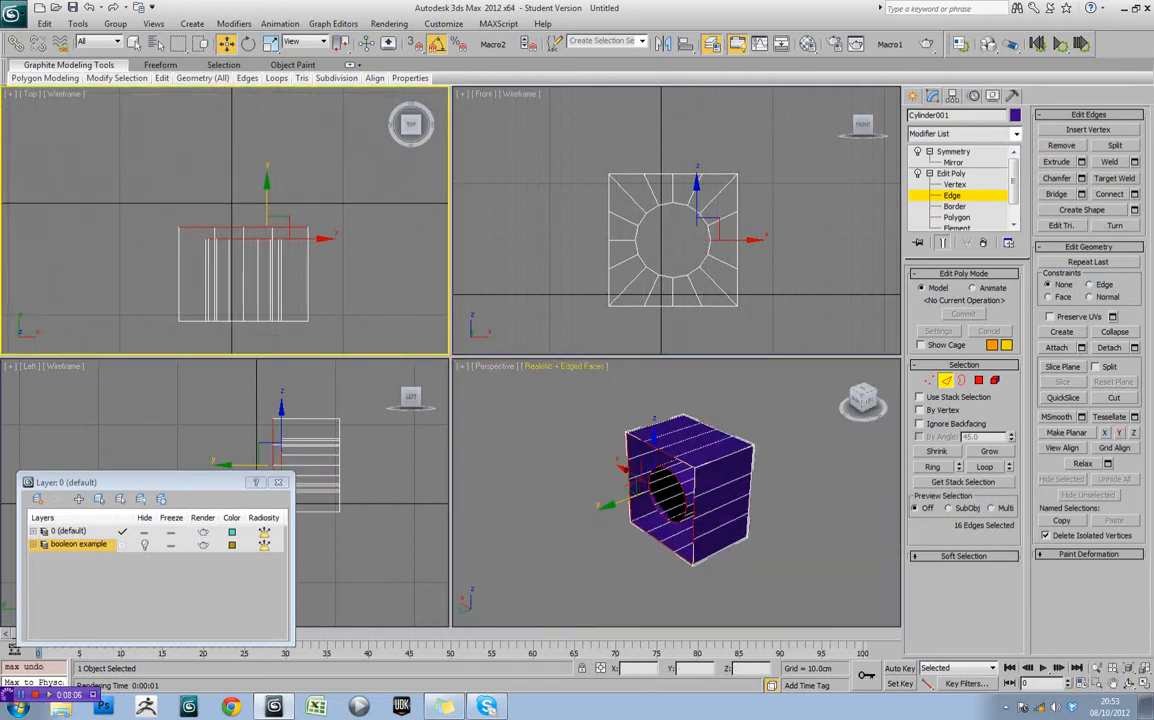
{"action": "left_click", "coordinate": [1120, 433]}
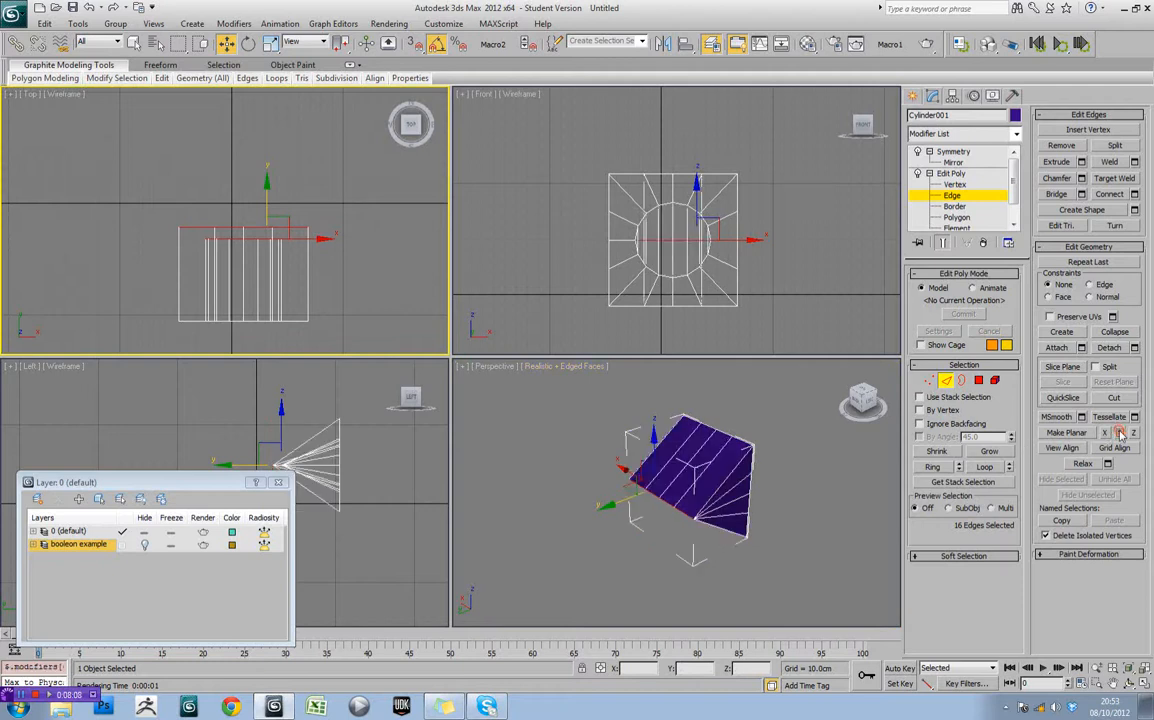
{"action": "right_click", "coordinate": [545, 381]}
{"action": "key", "text": "ctrl+z"}
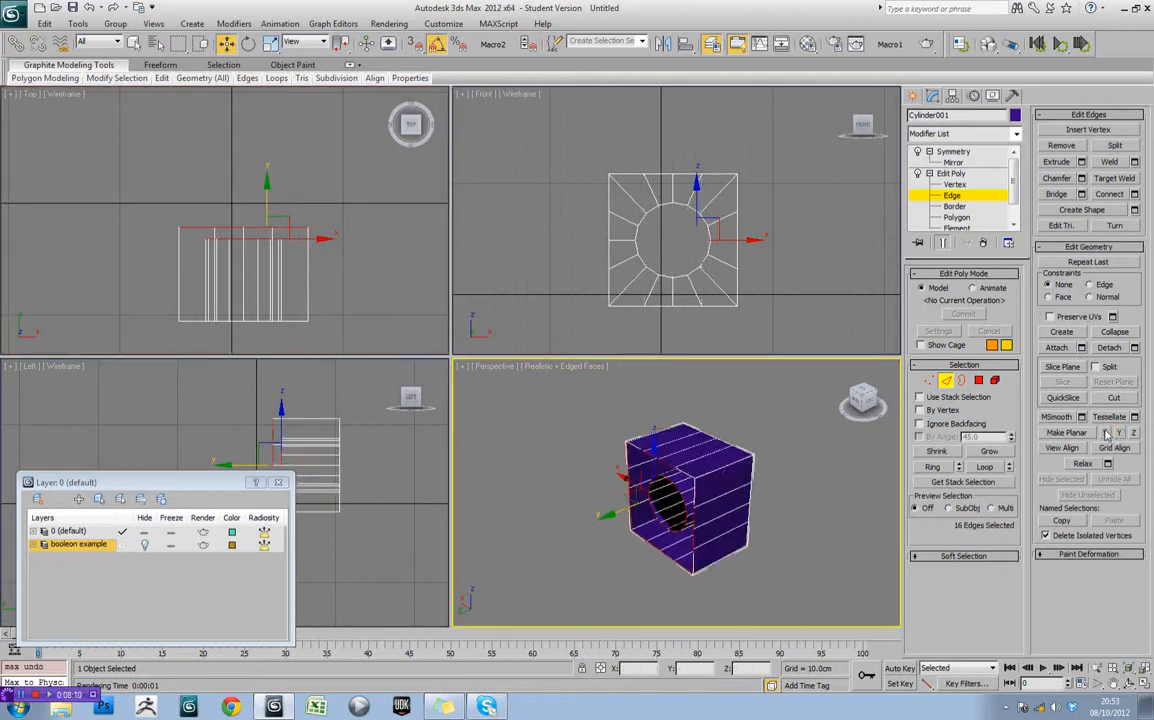
Align both rear edge loops to one plane with Make Planar along Z
{"action": "left_click", "coordinate": [1106, 433]}
{"action": "left_click", "coordinate": [1133, 432]}
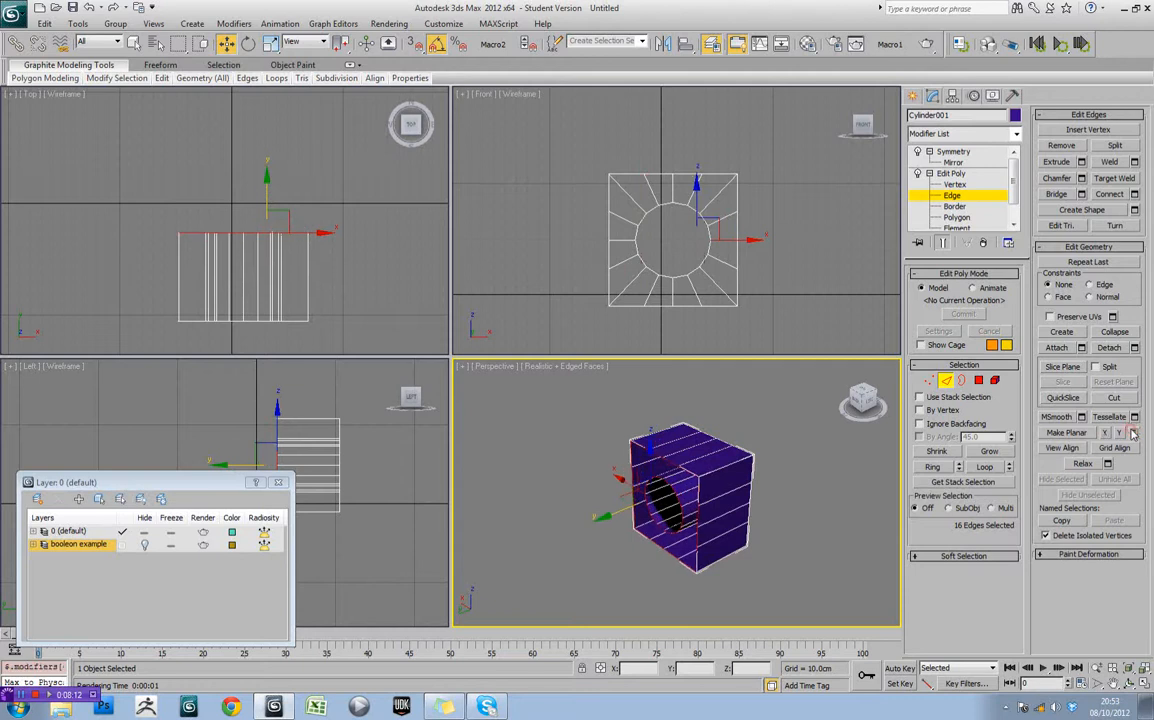
Bridge the tube's rear loop with the box's rear outer loop to close the back face around the hole
{"action": "middle_click_drag", "start_coordinate": [670, 500], "coordinate": [747, 485], "text": "alt"}
{"action": "left_click_drag", "start_coordinate": [747, 485], "coordinate": [775, 491], "text": "alt"}
{"action": "scroll", "coordinate": [774, 490], "scroll_direction": "up", "scroll_amount": 3}
{"action": "left_click", "coordinate": [771, 489]}
{"action": "key", "text": "ctrl+z"}
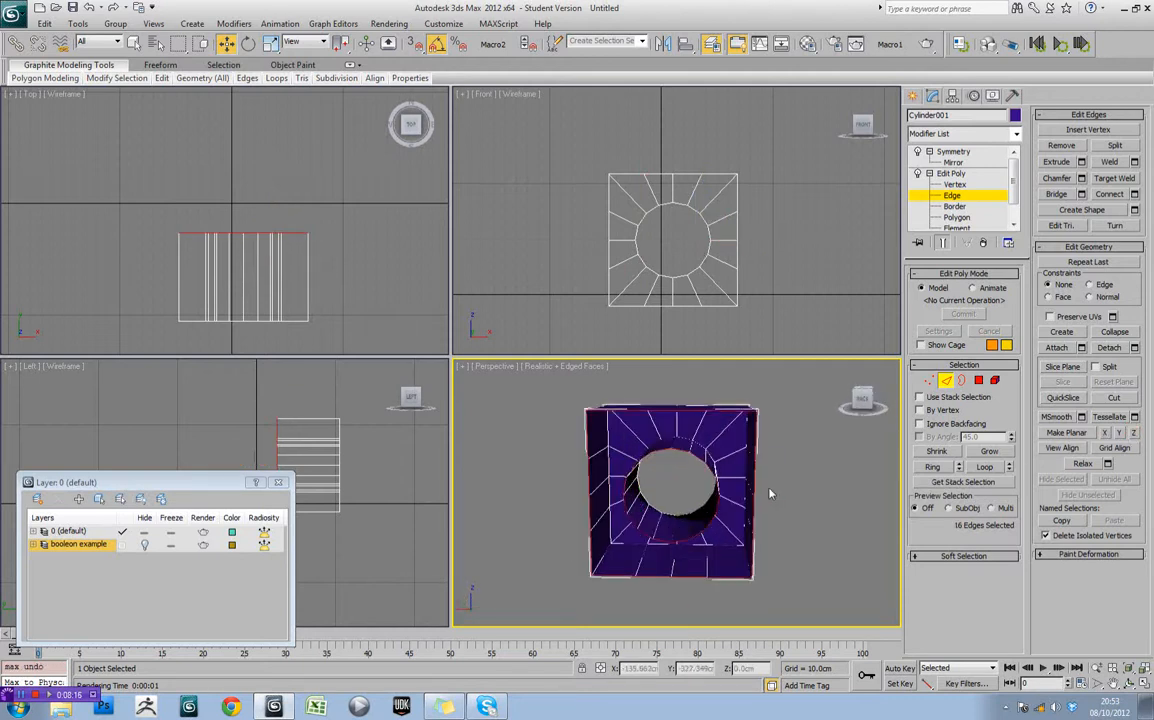
{"action": "left_click", "coordinate": [1054, 195]}
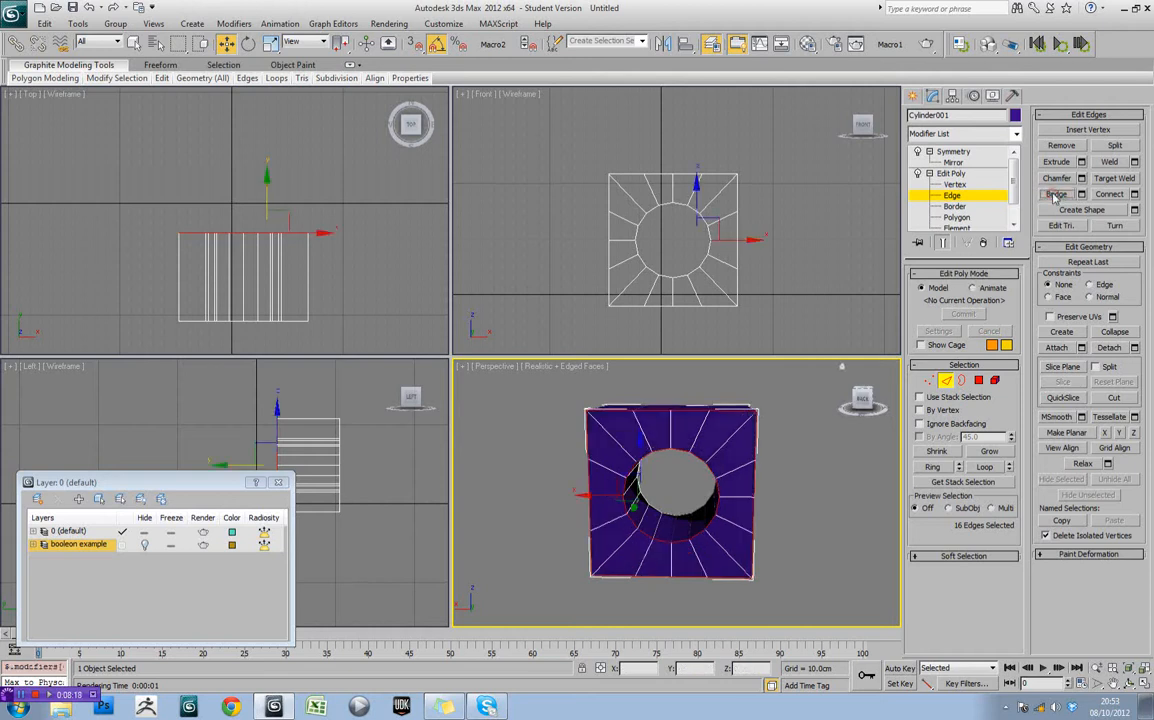
Leave edge editing on the bridged box and move the whole box aside along negative X, to about -230 cm
{"action": "middle_click_drag", "start_coordinate": [790, 490], "coordinate": [903, 388], "text": "alt"}
{"action": "left_click", "coordinate": [816, 491]}
{"action": "scroll", "coordinate": [800, 486], "scroll_direction": "down", "scroll_amount": 4}
{"action": "left_click", "coordinate": [948, 381]}
{"action": "middle_click_drag", "start_coordinate": [742, 465], "coordinate": [693, 461], "text": "alt"}
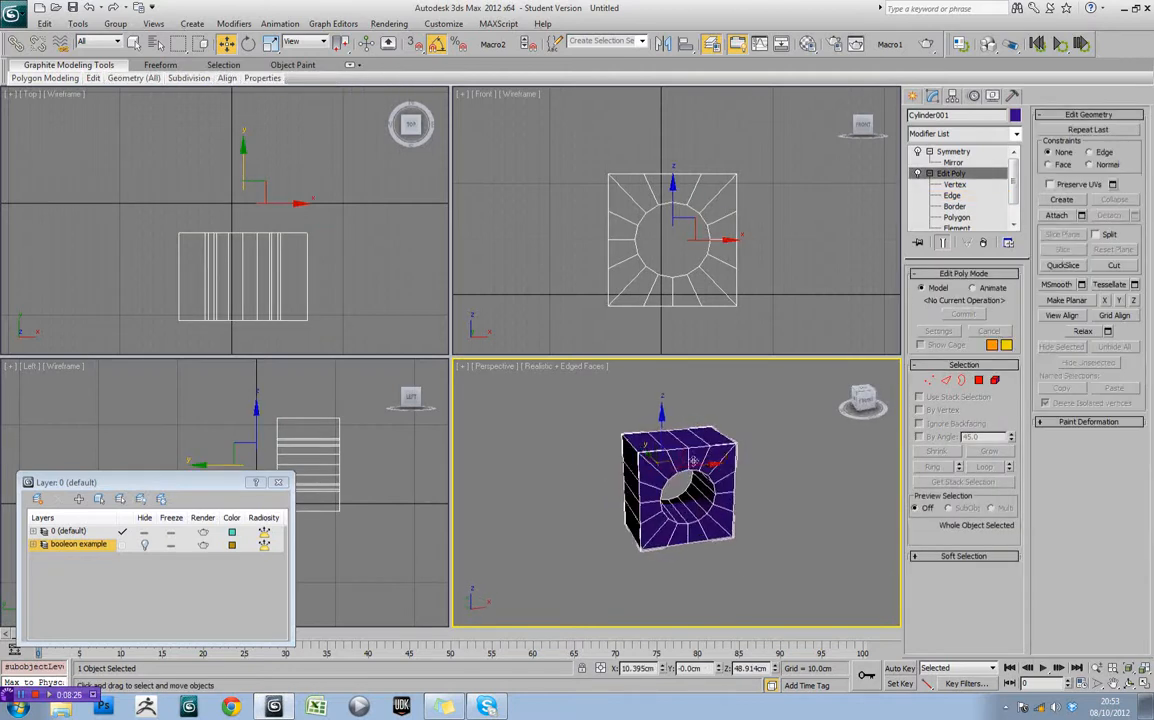
{"action": "left_click_drag", "start_coordinate": [704, 465], "coordinate": [520, 486]}
{"action": "middle_click_drag", "start_coordinate": [624, 255], "coordinate": [714, 247]}
{"action": "scroll", "coordinate": [712, 245], "scroll_direction": "down", "scroll_amount": 2}
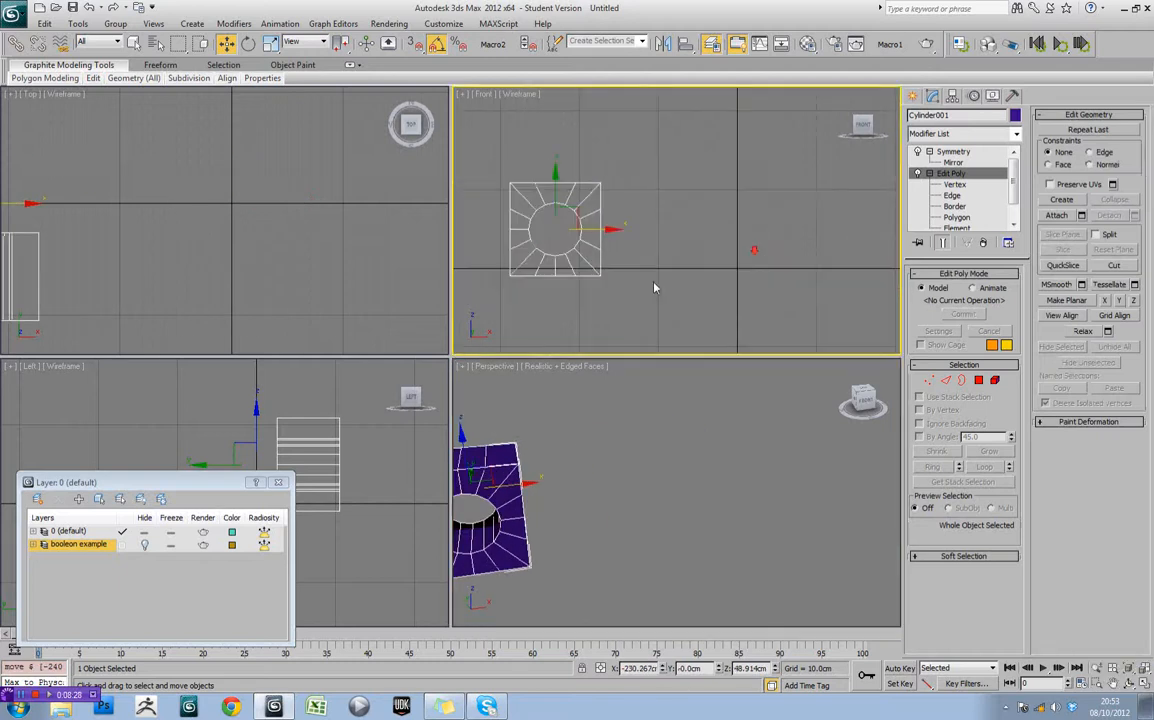
{"action": "middle_click_drag", "start_coordinate": [654, 286], "coordinate": [718, 280]}
{"action": "scroll", "coordinate": [690, 247], "scroll_direction": "up", "scroll_amount": 2}
{"action": "middle_click_drag", "start_coordinate": [705, 232], "coordinate": [668, 235]}
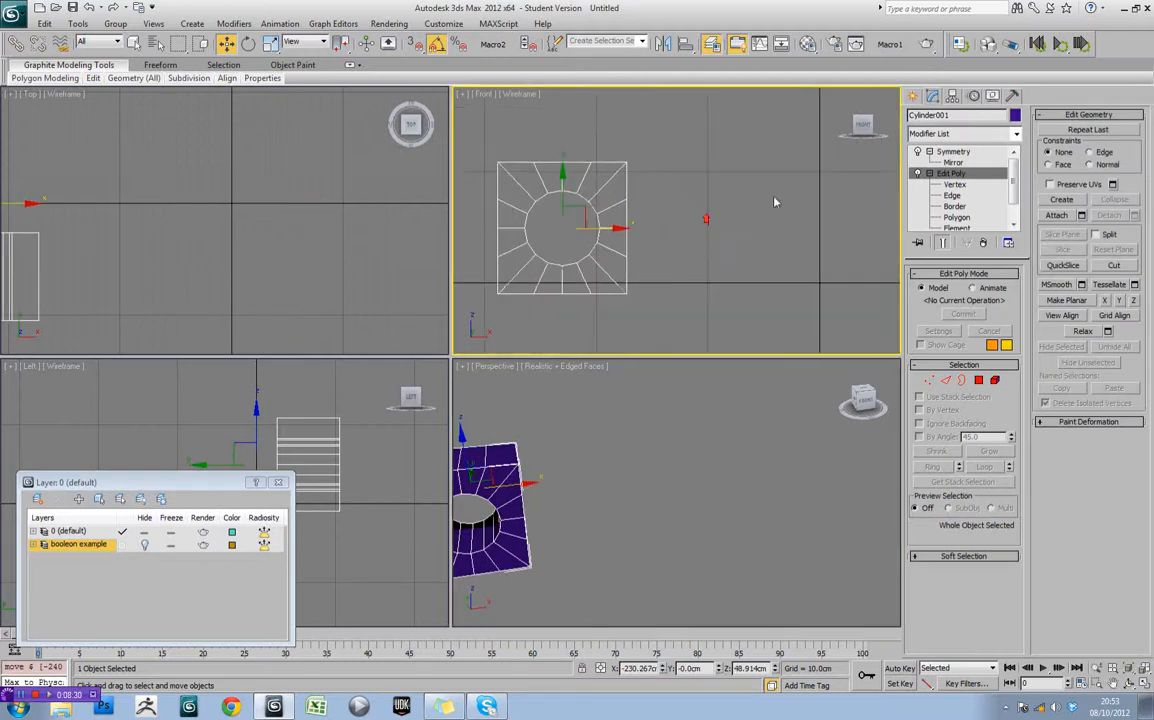
Create a plane about 239 cm long and 379 cm wide beside the box in the front view, with 1 length and 1 width segment
{"action": "left_click", "coordinate": [919, 97]}
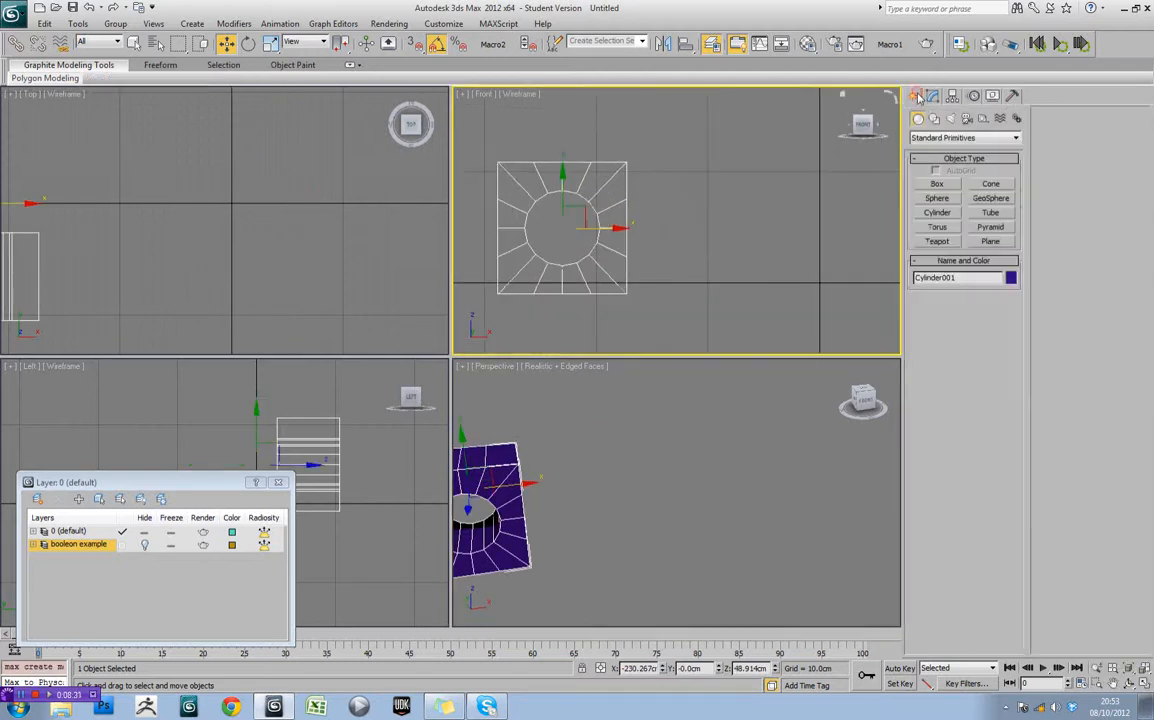
{"action": "left_click", "coordinate": [990, 241]}
{"action": "left_click_drag", "start_coordinate": [659, 154], "coordinate": [954, 340]}
{"action": "scroll", "coordinate": [830, 280], "scroll_direction": "down", "scroll_amount": 3}
{"action": "middle_click_drag", "start_coordinate": [822, 276], "coordinate": [773, 260]}
{"action": "key", "text": "w"}
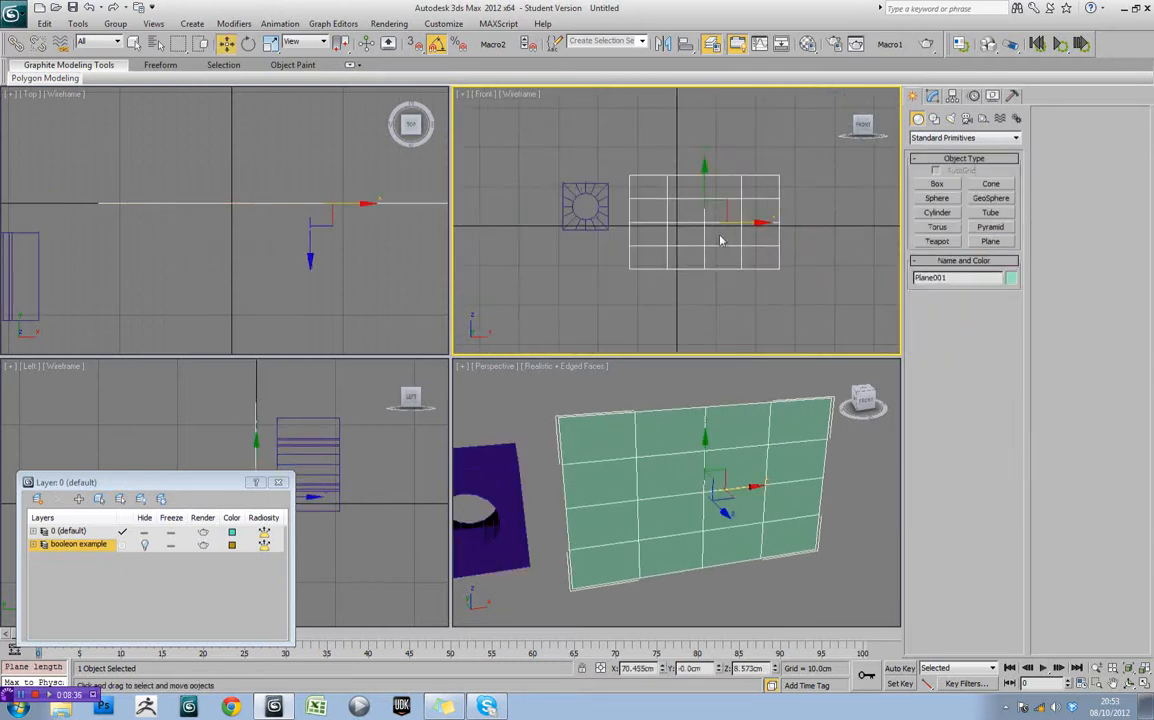
{"action": "scroll", "coordinate": [720, 240], "scroll_direction": "up", "scroll_amount": 5}
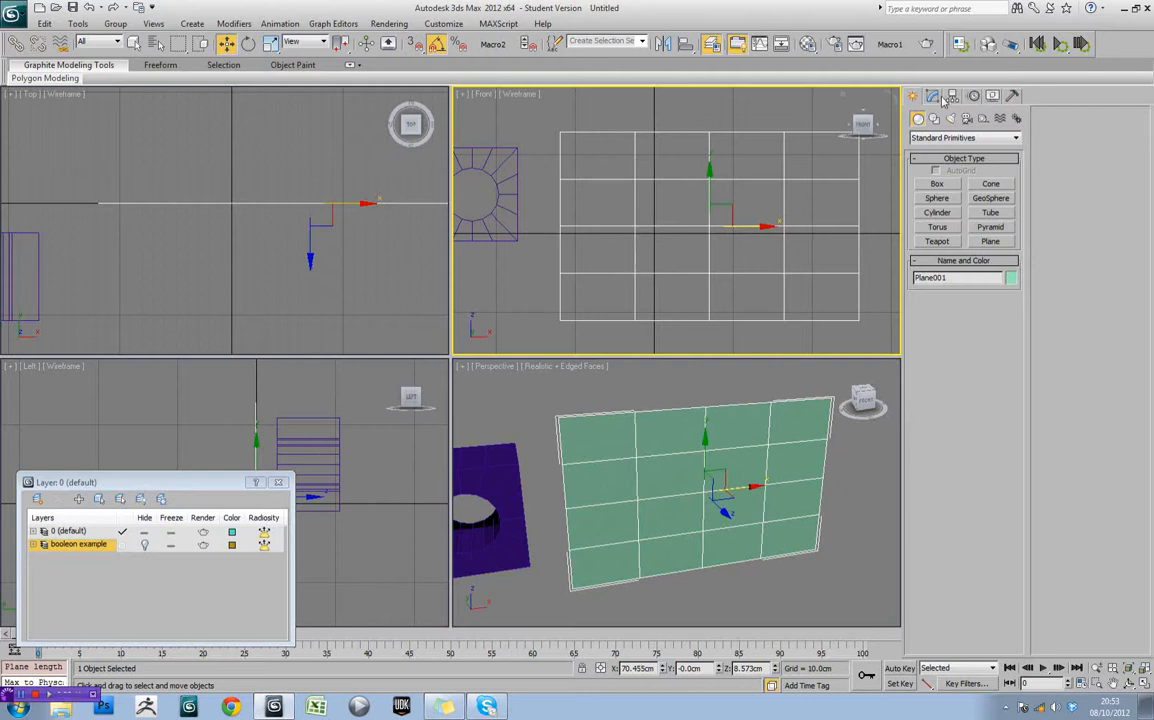
{"action": "left_click", "coordinate": [932, 95]}
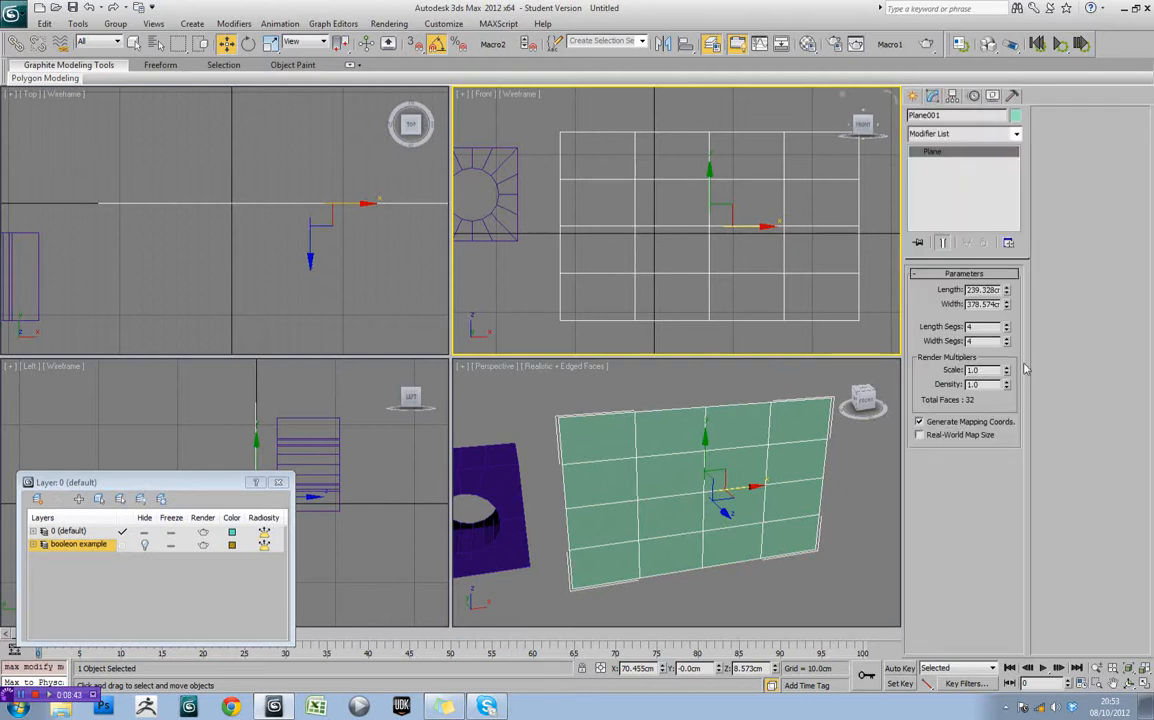
{"action": "left_click_drag", "start_coordinate": [1006, 325], "coordinate": [1006, 350]}
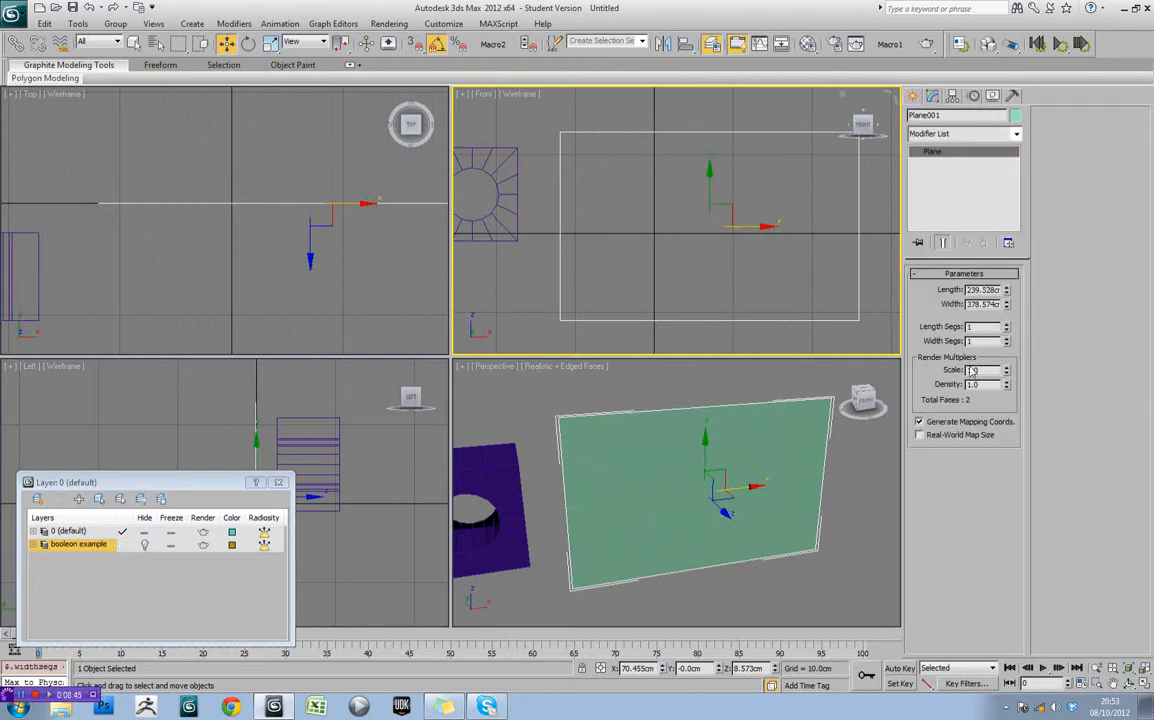
Draw a circle spline from the plane's centre in the front view, about half the plane's height in diameter
{"action": "left_click", "coordinate": [915, 96]}
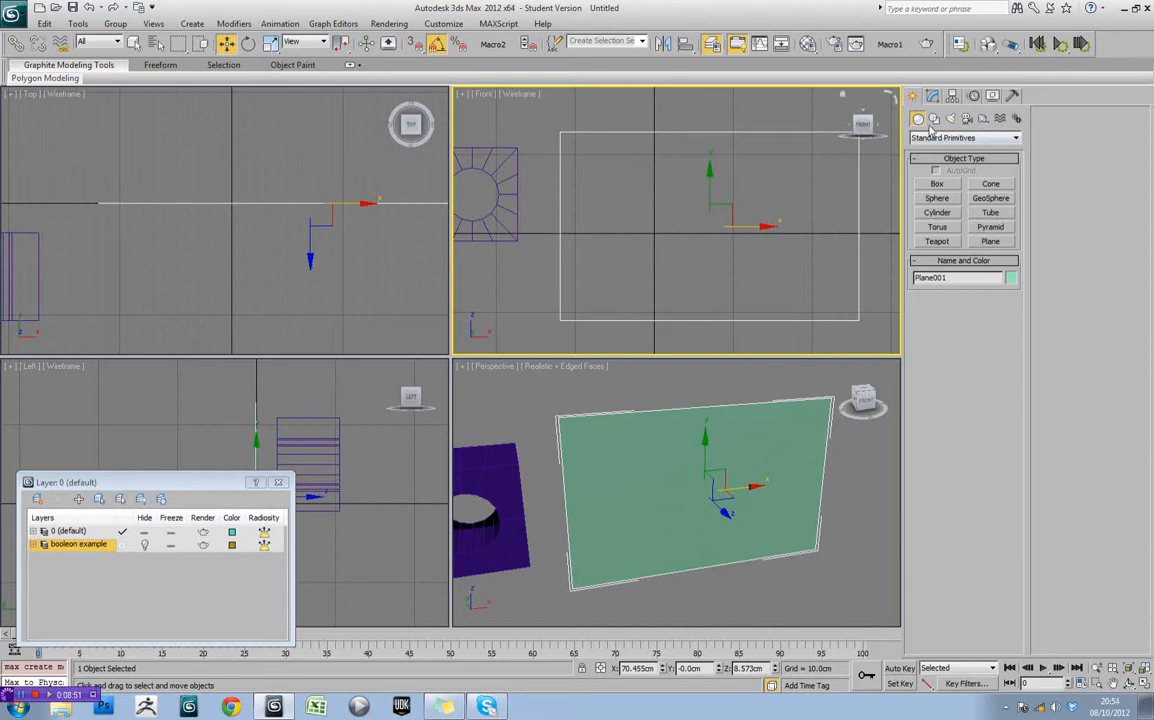
{"action": "left_click", "coordinate": [933, 119]}
{"action": "left_click", "coordinate": [938, 210]}
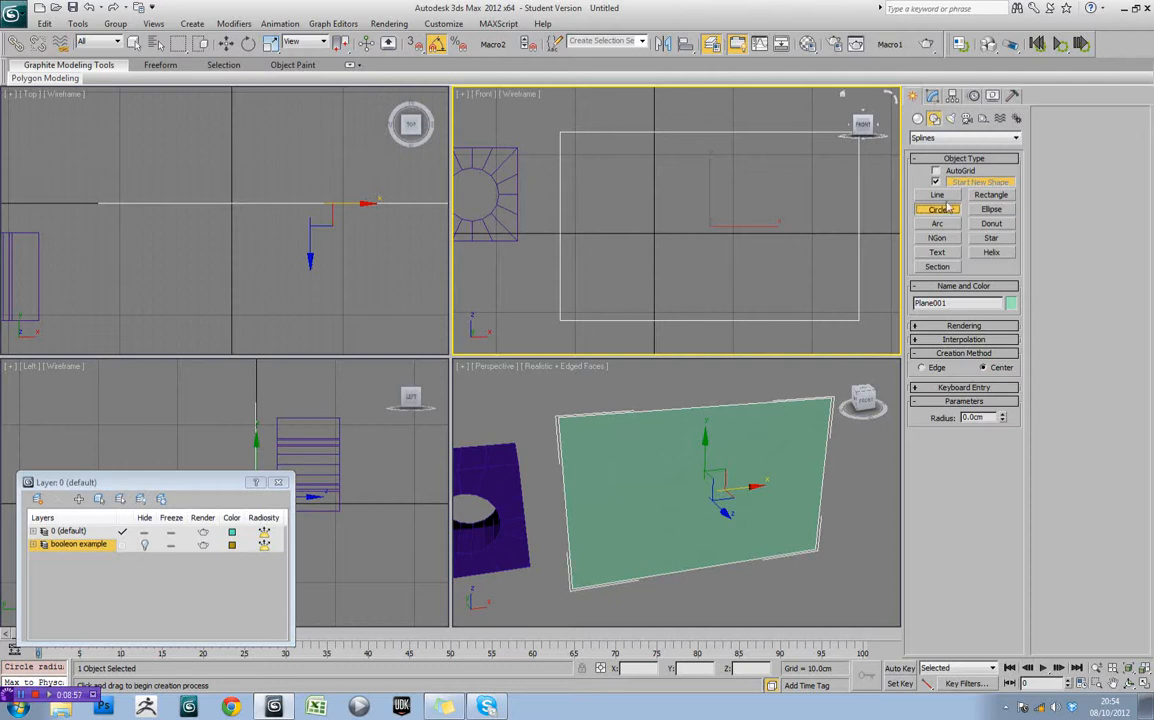
{"action": "left_click_drag", "start_coordinate": [710, 227], "coordinate": [737, 266]}
{"action": "key", "text": "w"}
{"action": "middle_click_drag", "start_coordinate": [760, 260], "coordinate": [751, 263]}
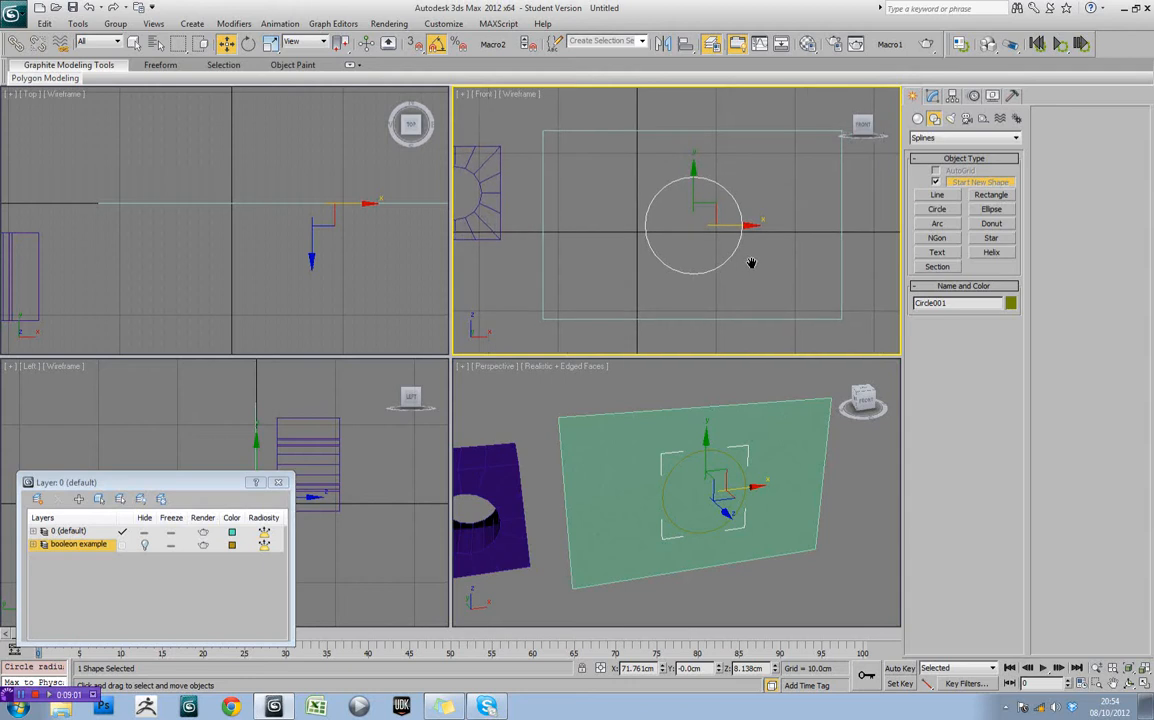
Change the circle's object color to dark blue and deselect it
{"action": "left_click", "coordinate": [840, 233]}
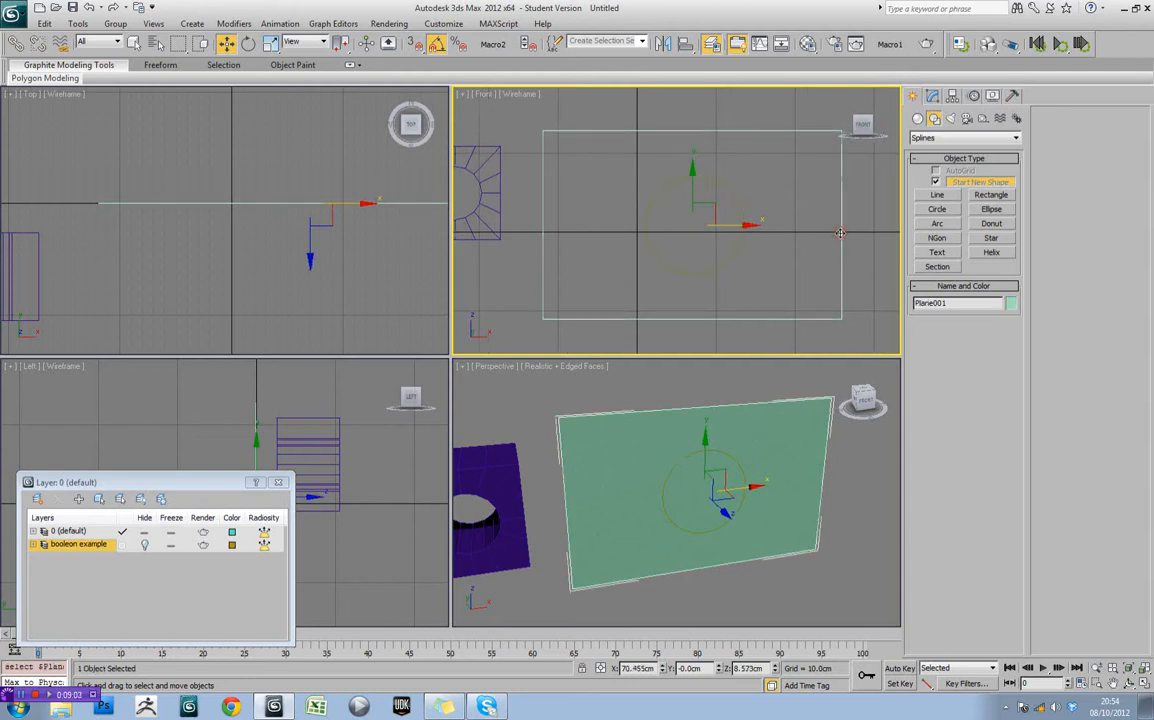
{"action": "left_click", "coordinate": [686, 272]}
{"action": "left_click", "coordinate": [667, 261]}
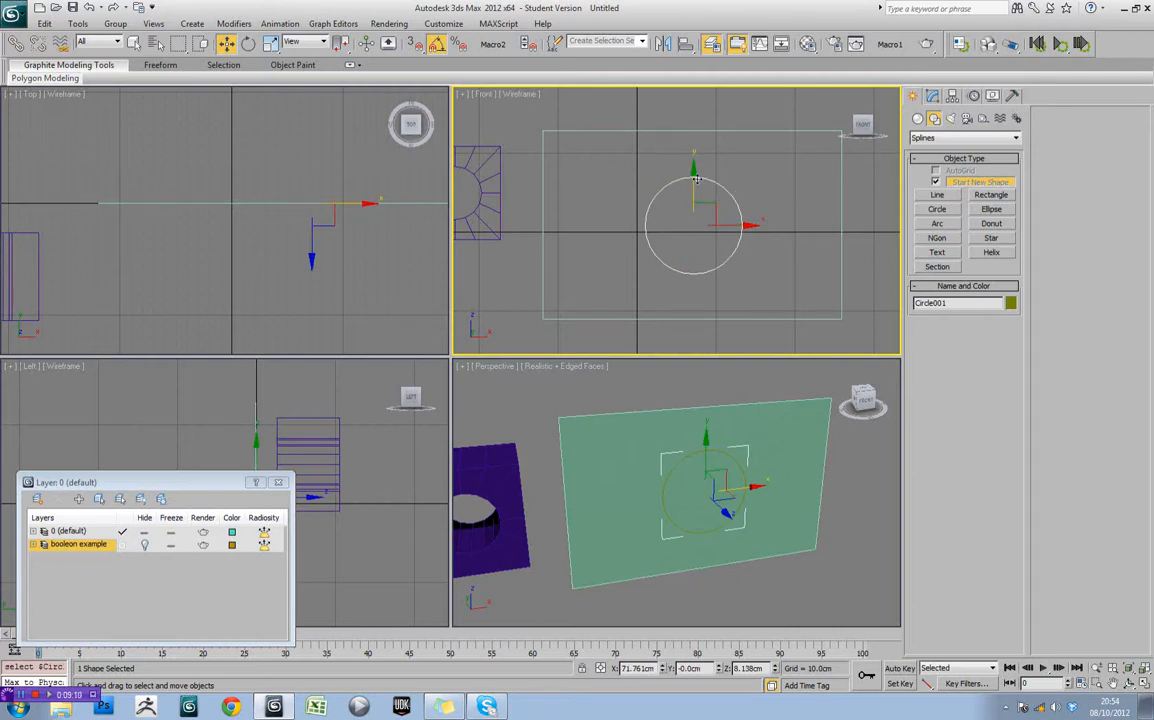
{"action": "left_click", "coordinate": [1011, 303]}
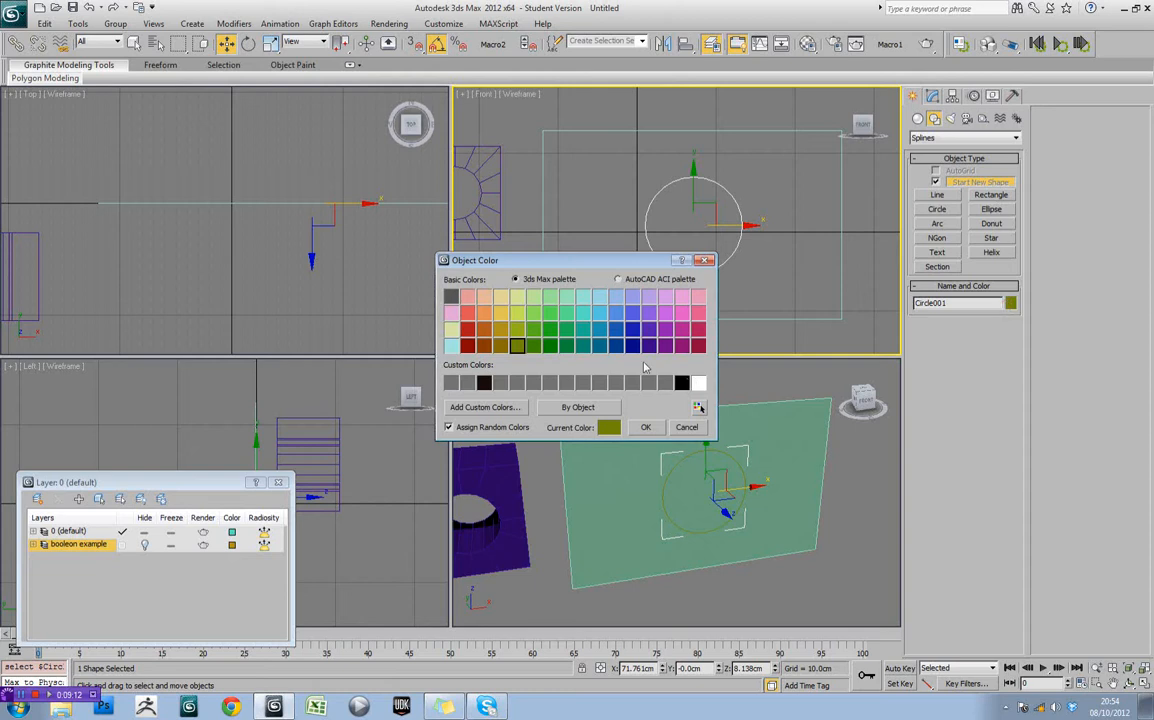
{"action": "left_click", "coordinate": [632, 345]}
{"action": "left_click", "coordinate": [648, 427]}
{"action": "left_click", "coordinate": [757, 252]}
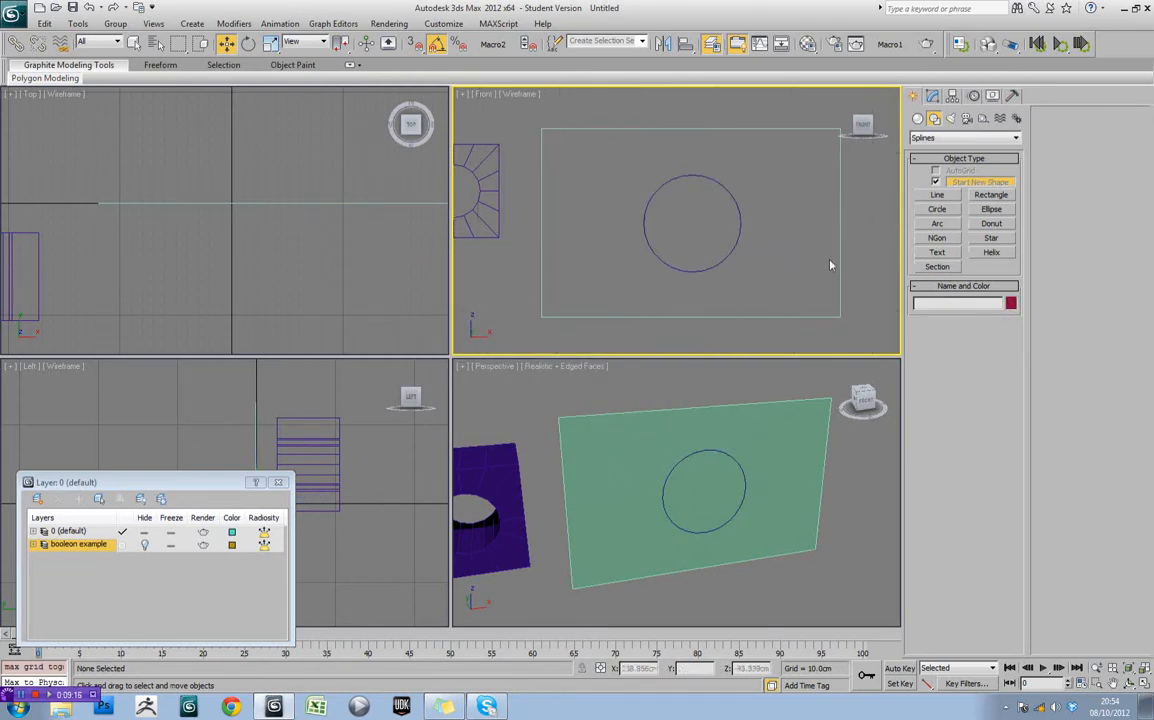
Convert the plane to an Editable Poly
{"action": "left_click", "coordinate": [831, 263]}
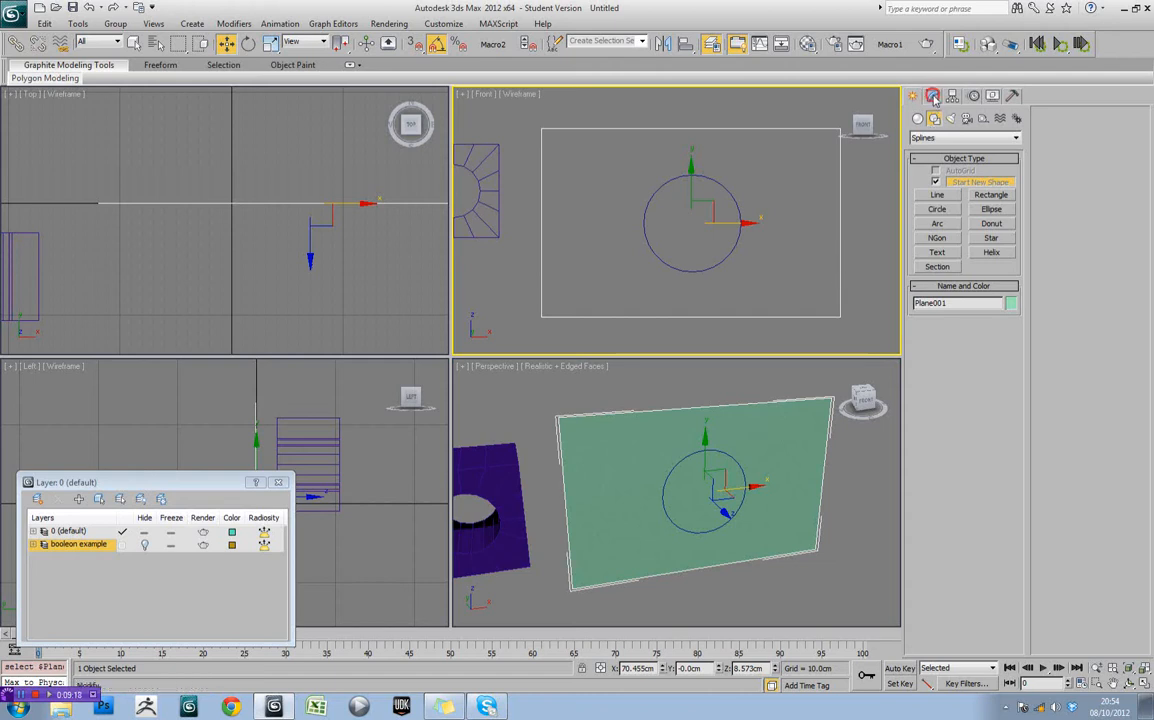
{"action": "left_click", "coordinate": [932, 97]}
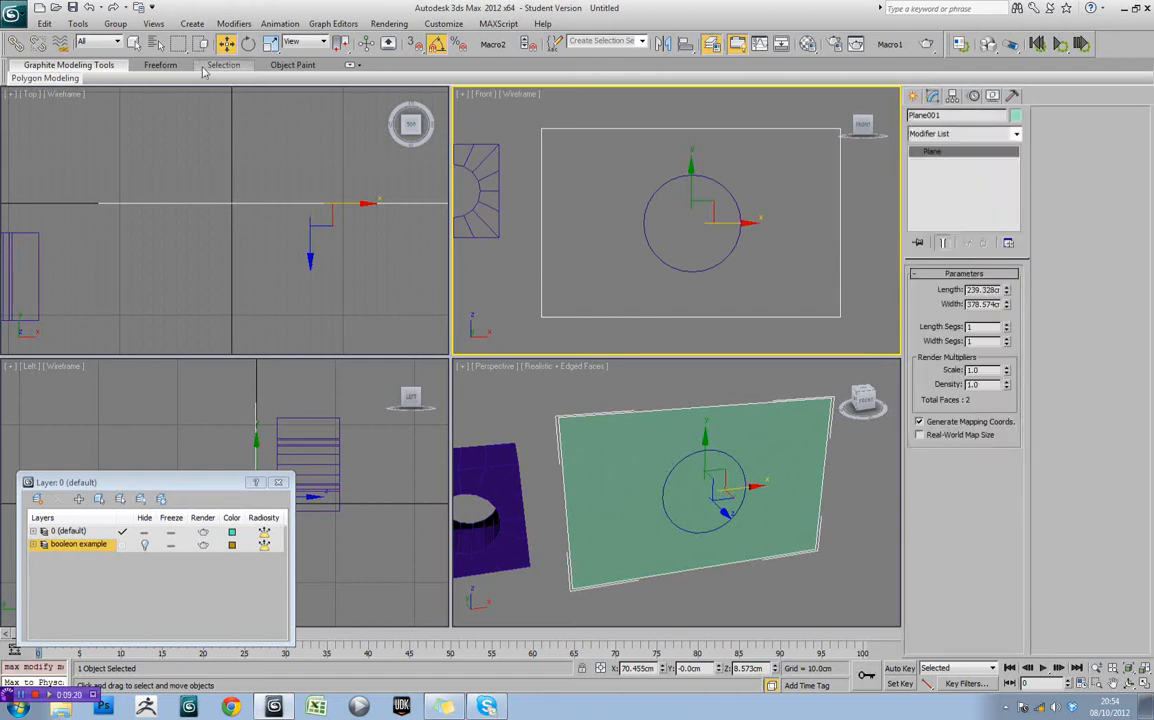
{"action": "left_click", "coordinate": [80, 80]}
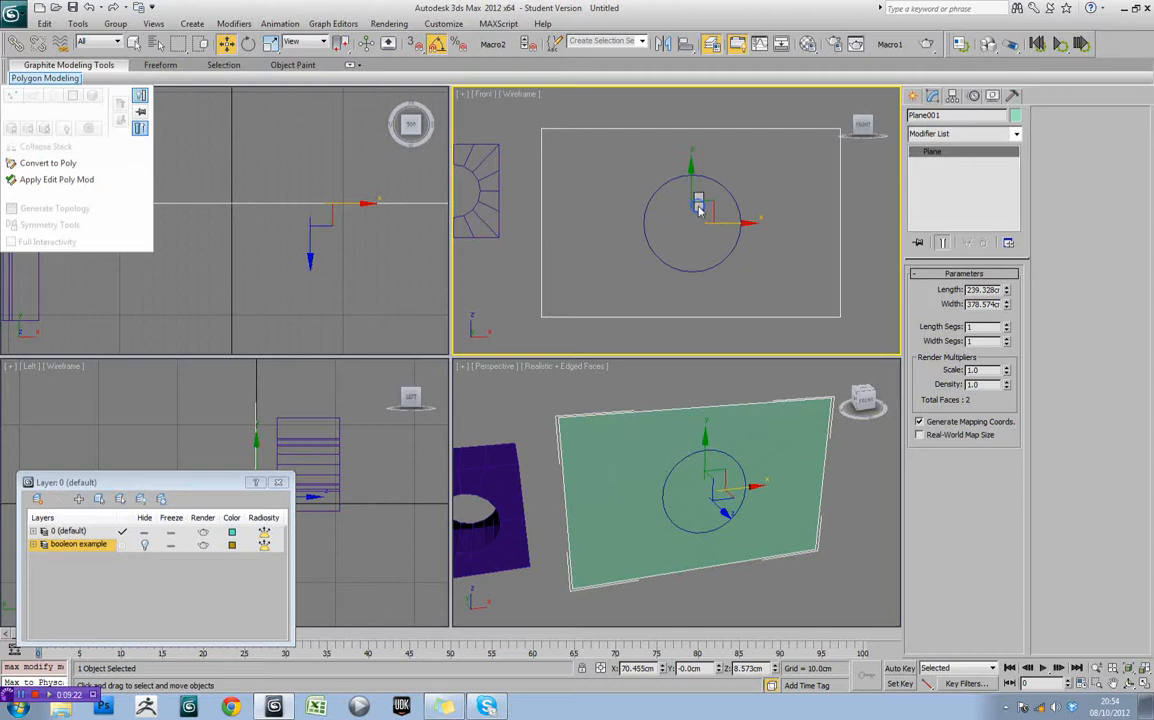
{"action": "left_click", "coordinate": [810, 351]}
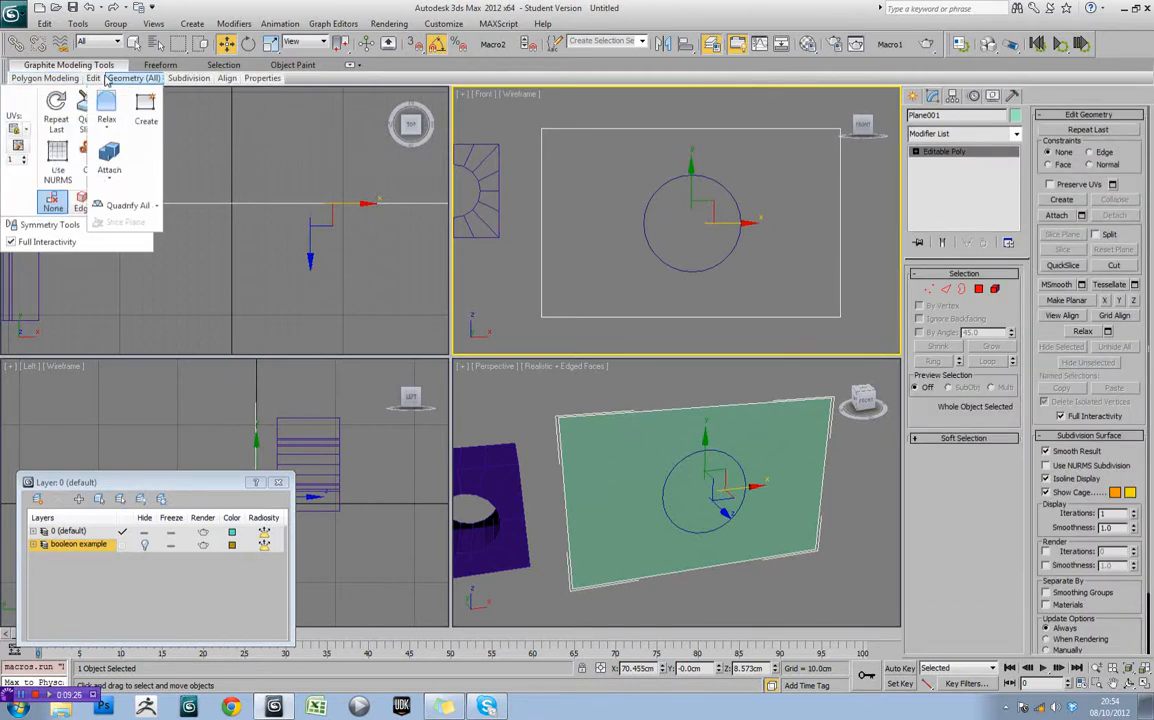
Add one vertical and one horizontal Swift Loop through the plane's centre, crossing at the middle of the circle
{"action": "mouse_move", "coordinate": [93, 78]}
{"action": "left_click", "coordinate": [115, 97]}
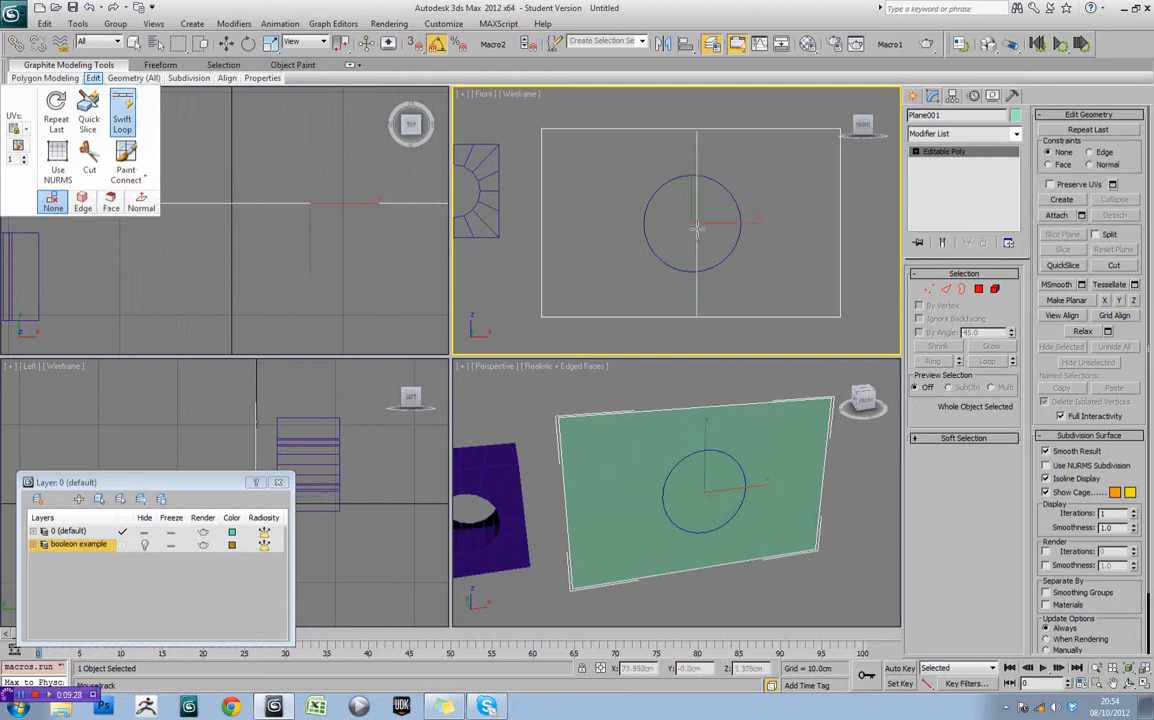
{"action": "left_click", "coordinate": [690, 233]}
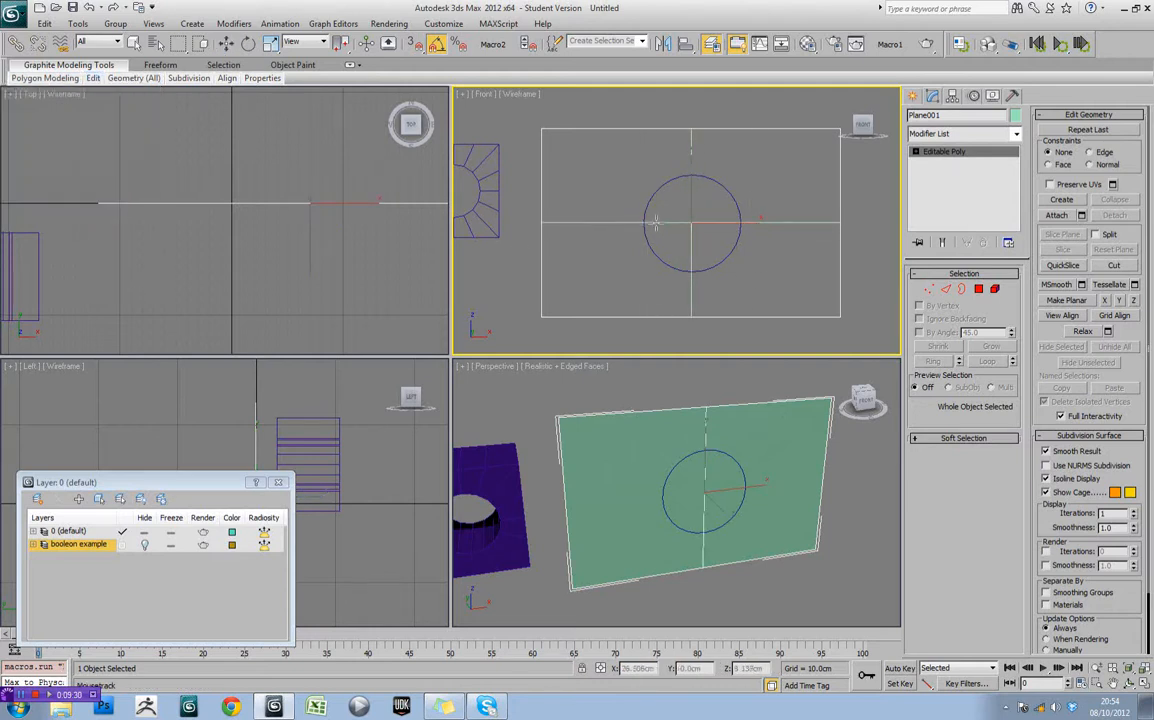
{"action": "left_click", "coordinate": [655, 224]}
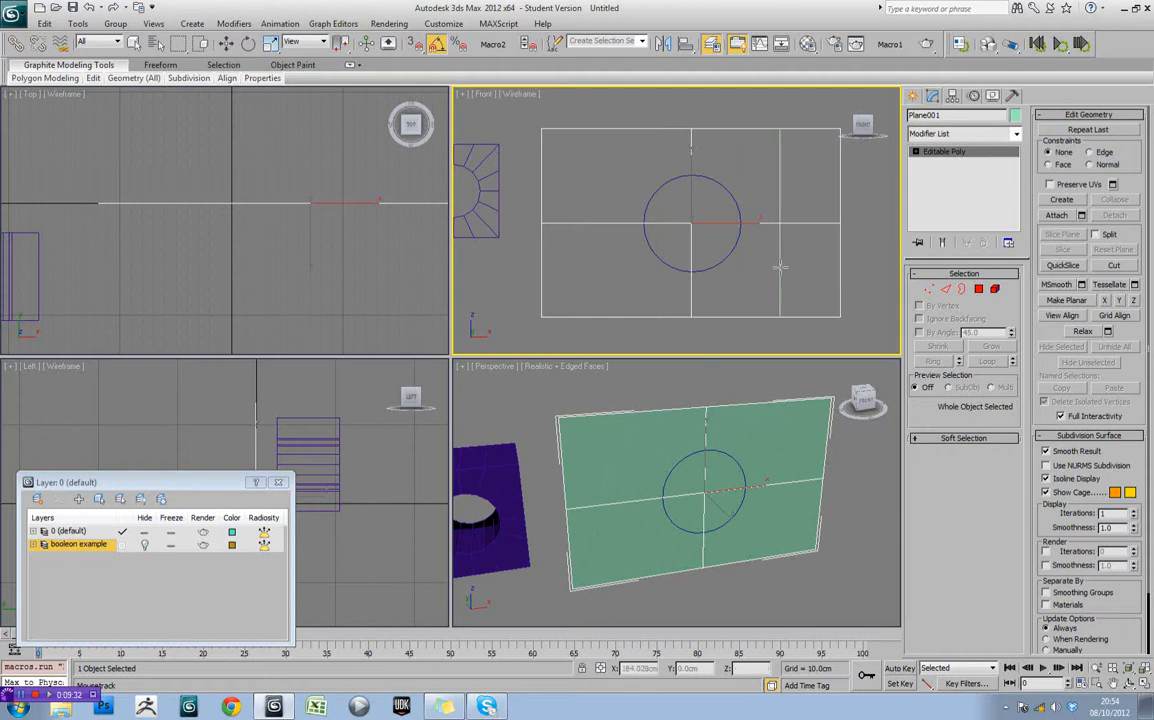
Add four more Swift Loops touching the circle's lower, upper, left and right extremes, and end the tool
{"action": "left_click", "coordinate": [692, 268]}
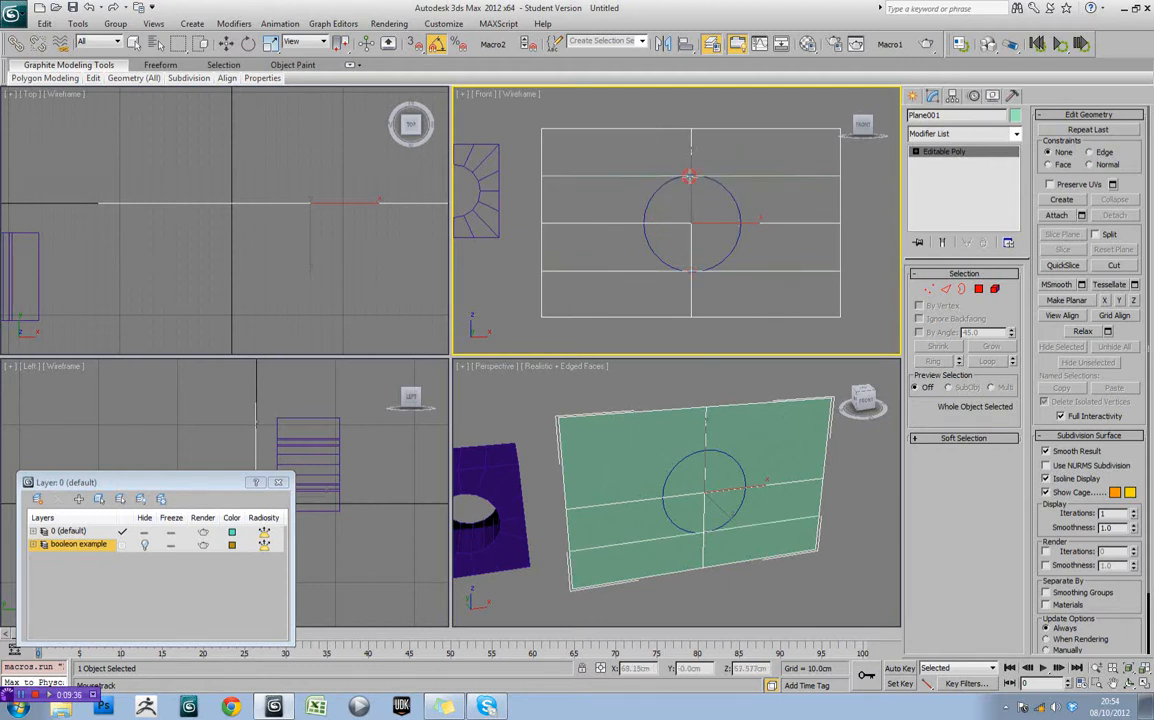
{"action": "left_click", "coordinate": [600, 176]}
{"action": "left_click", "coordinate": [645, 233]}
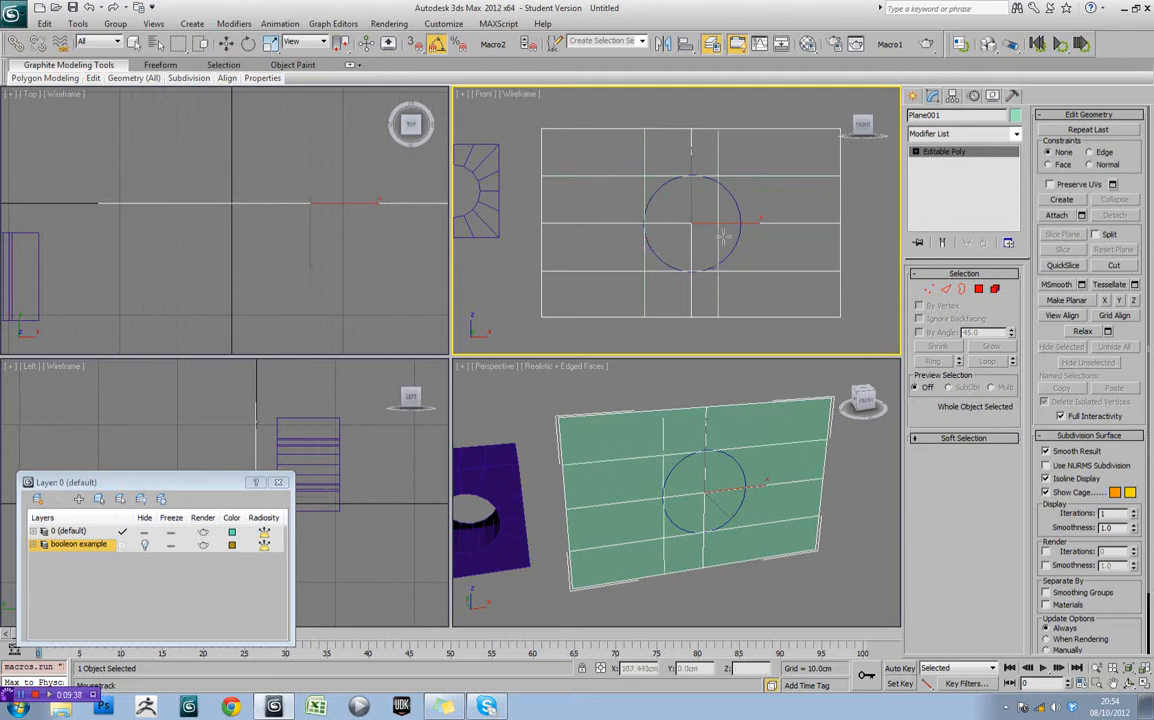
{"action": "left_click", "coordinate": [740, 234]}
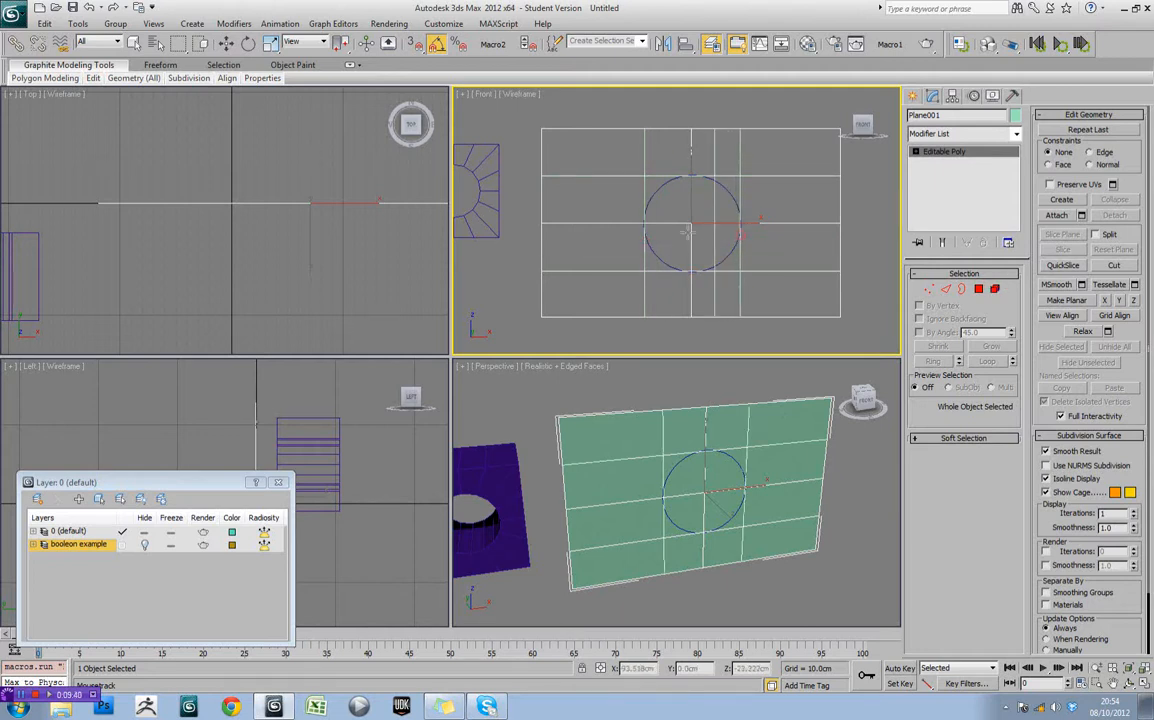
{"action": "right_click", "coordinate": [777, 248]}
Delete all polygons in the left half of the plane, up to the vertical centre loop
{"action": "scroll", "coordinate": [747, 258], "scroll_direction": "up", "scroll_amount": 3}
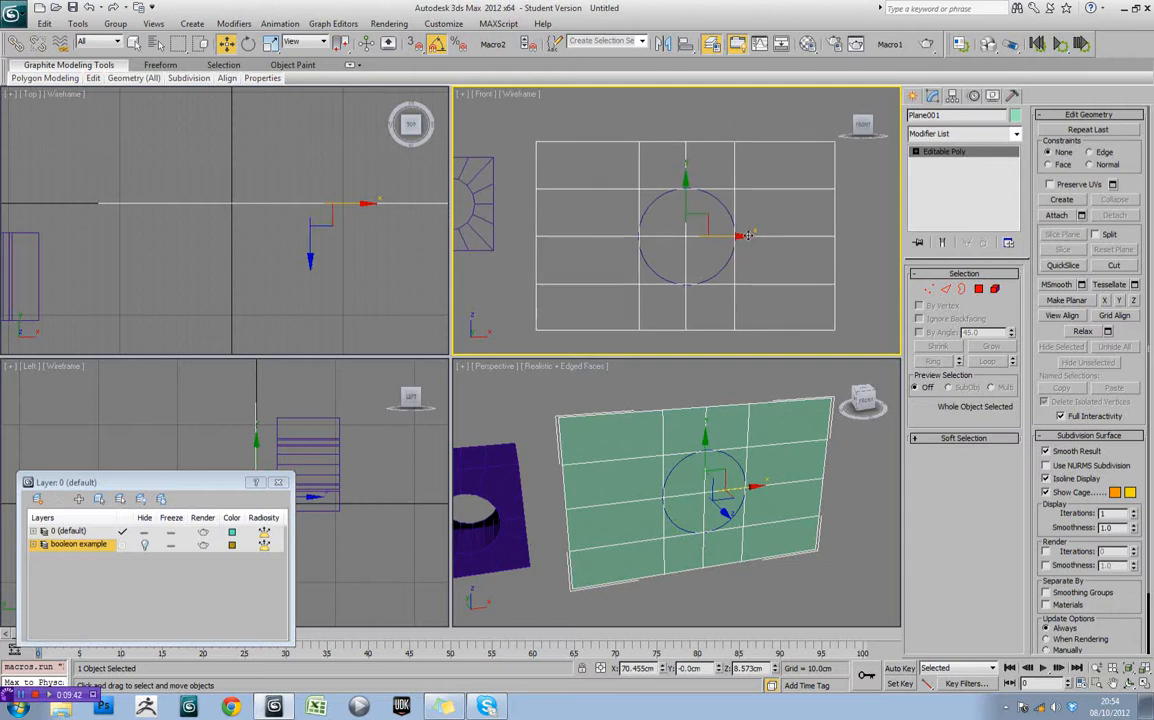
{"action": "scroll", "coordinate": [748, 230], "scroll_direction": "down", "scroll_amount": 3}
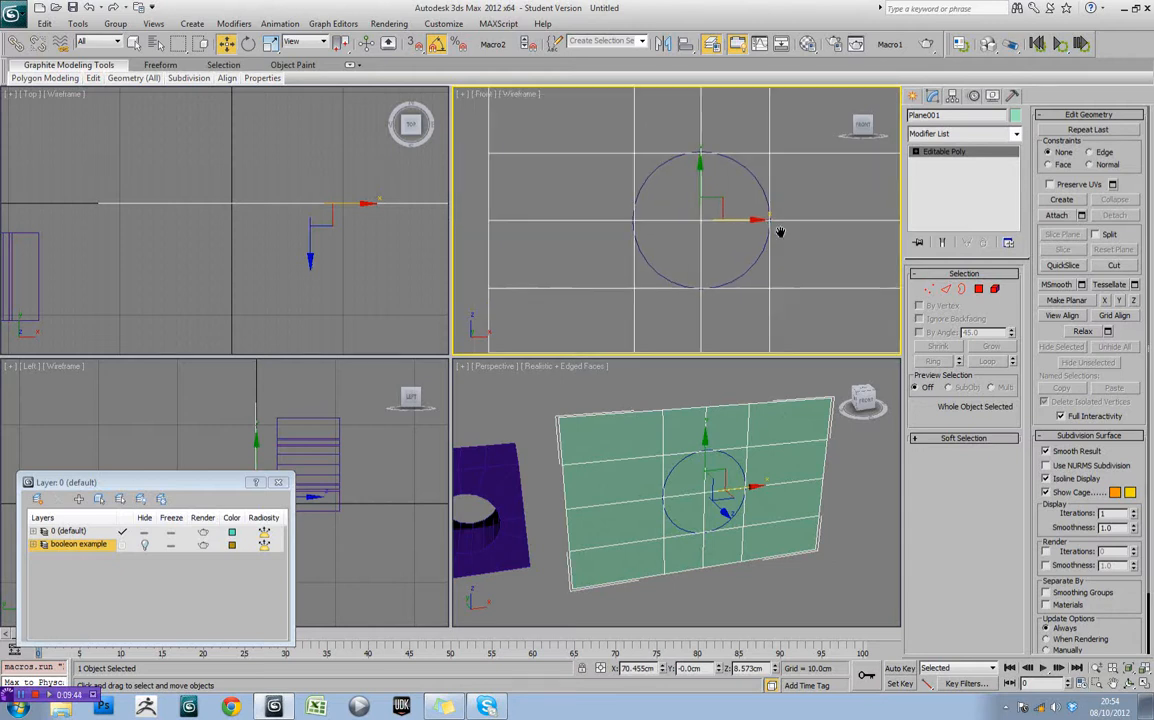
{"action": "scroll", "coordinate": [711, 222], "scroll_direction": "up", "scroll_amount": 4}
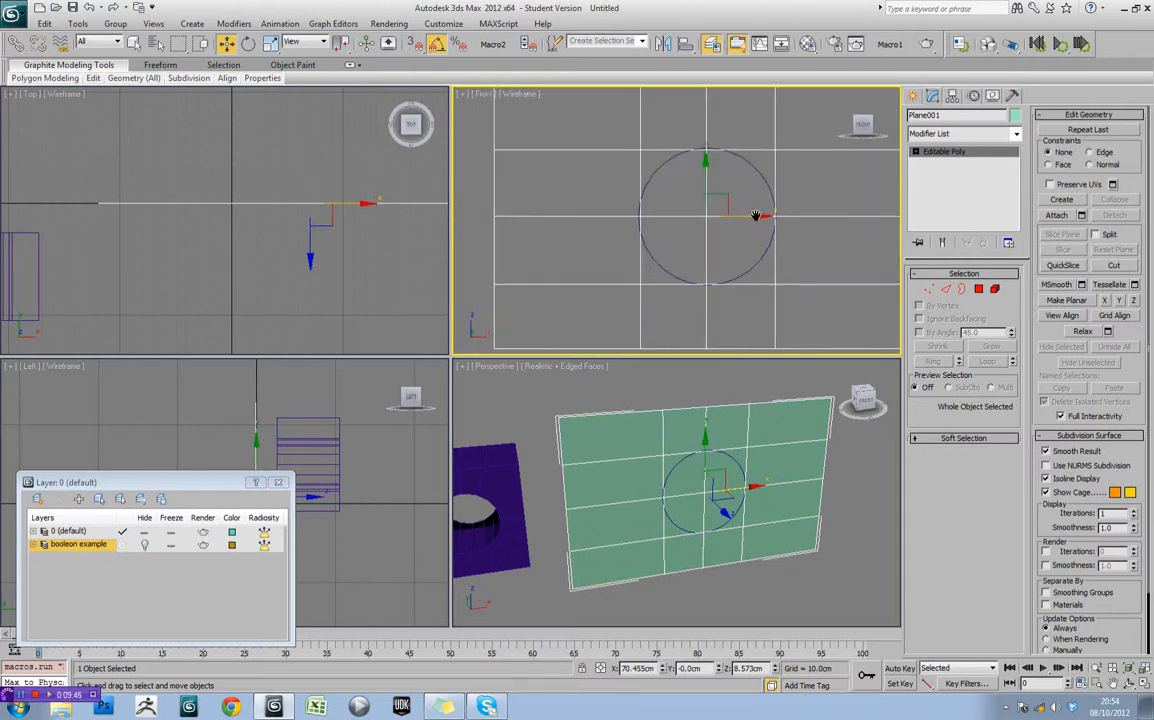
{"action": "middle_click_drag", "start_coordinate": [711, 222], "coordinate": [691, 222]}
{"action": "scroll", "coordinate": [643, 238], "scroll_direction": "down", "scroll_amount": 2}
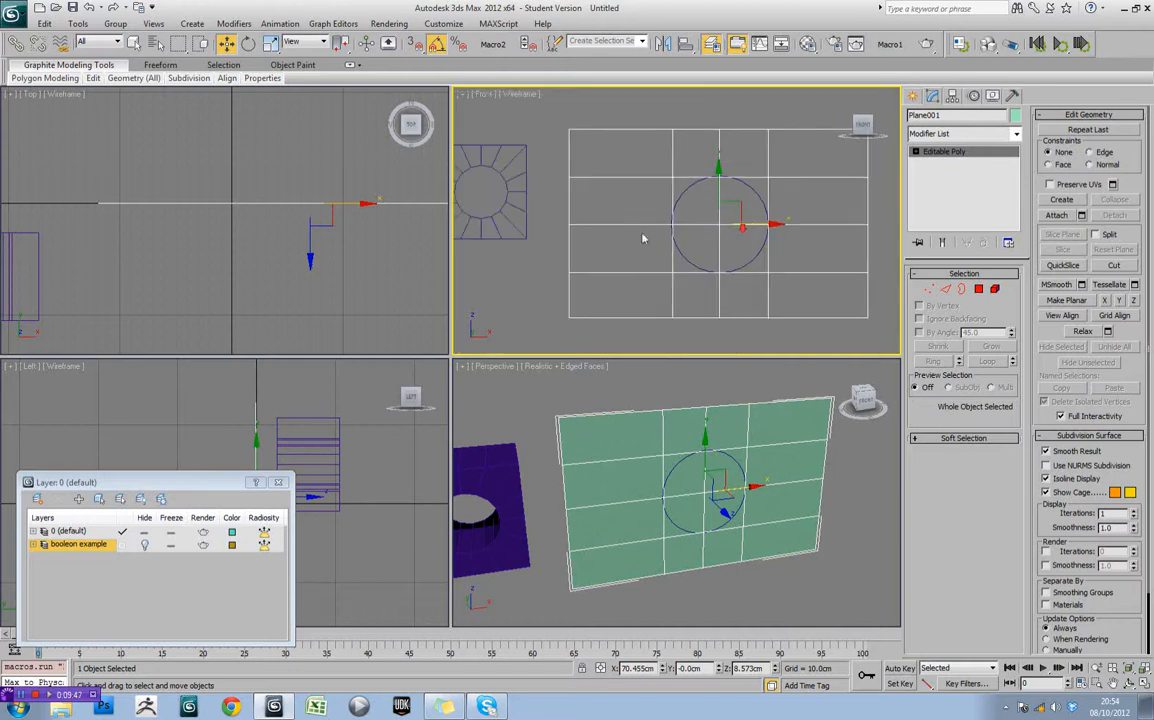
{"action": "left_click", "coordinate": [982, 289]}
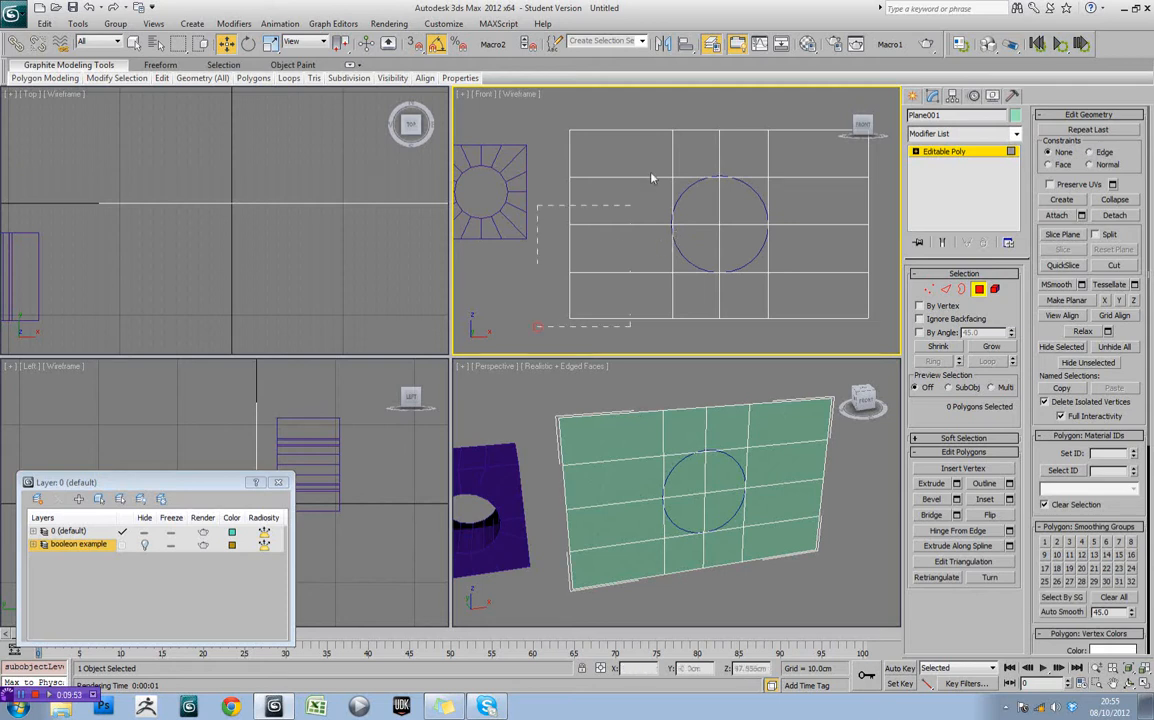
{"action": "left_click_drag", "start_coordinate": [490, 295], "coordinate": [688, 127]}
{"action": "key", "text": "Delete"}
Move the upper and lower corner vertices around the circle's right half inward onto the circle's outline
{"action": "scroll", "coordinate": [721, 214], "scroll_direction": "up", "scroll_amount": 4}
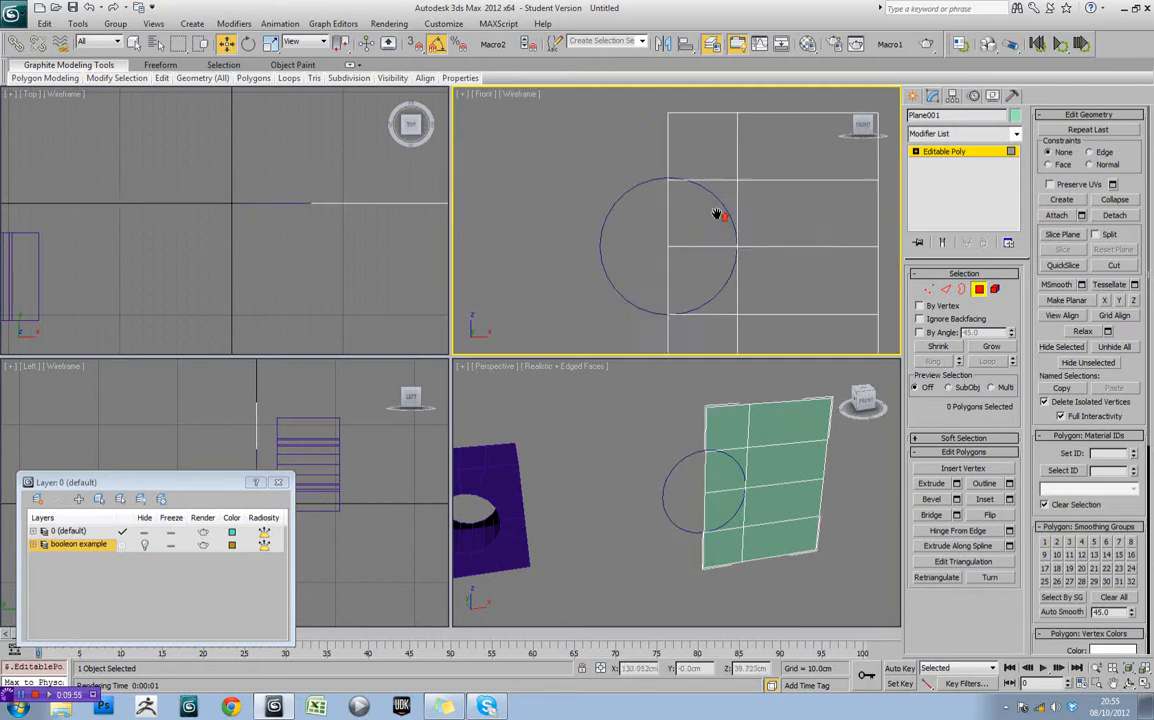
{"action": "left_click", "coordinate": [931, 274]}
{"action": "left_click", "coordinate": [931, 288]}
{"action": "left_click", "coordinate": [931, 274]}
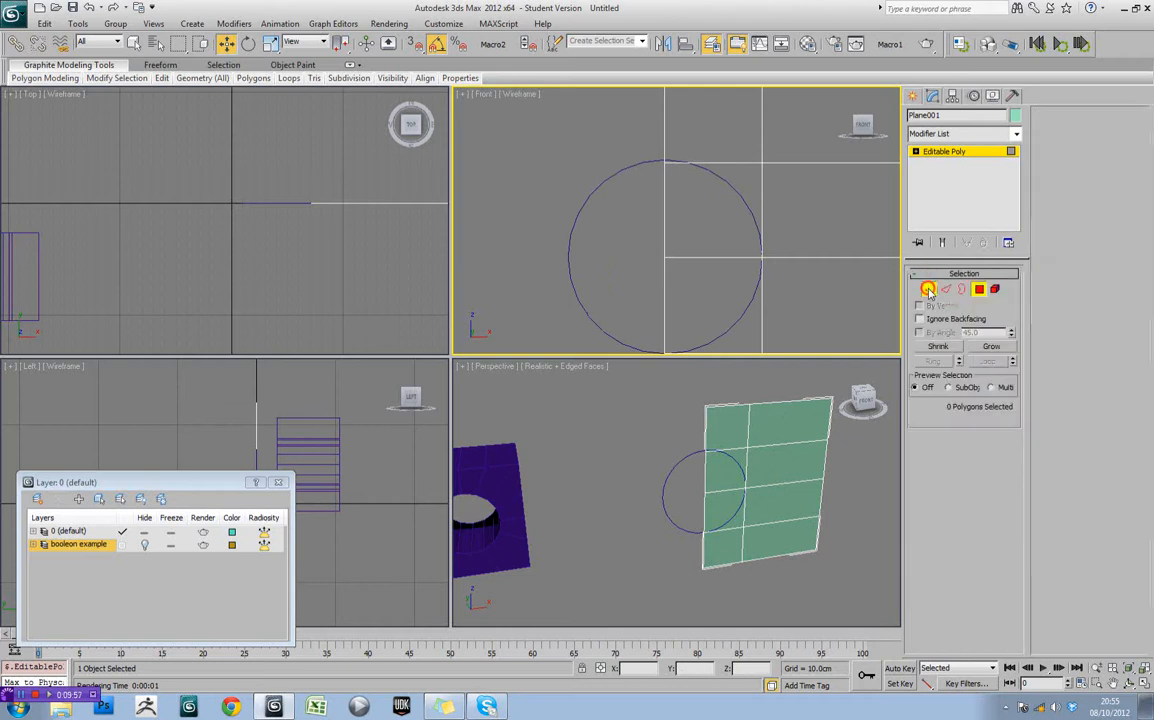
{"action": "left_click", "coordinate": [928, 289]}
{"action": "mouse_move", "coordinate": [777, 161]}
{"action": "left_mouse_down"}
{"action": "mouse_move", "coordinate": [751, 173]}
{"action": "mouse_move", "coordinate": [775, 162]}
{"action": "mouse_move", "coordinate": [760, 176]}
{"action": "left_mouse_up"}
{"action": "middle_click_drag", "start_coordinate": [797, 329], "coordinate": [791, 242]}
{"action": "left_click_drag", "start_coordinate": [790, 251], "coordinate": [732, 298]}
{"action": "mouse_move", "coordinate": [756, 245]}
{"action": "left_mouse_down"}
{"action": "mouse_move", "coordinate": [756, 221]}
{"action": "mouse_move", "coordinate": [748, 228]}
{"action": "left_mouse_up"}
{"action": "scroll", "coordinate": [768, 228], "scroll_direction": "down", "scroll_amount": 2}
{"action": "left_click", "coordinate": [788, 247]}
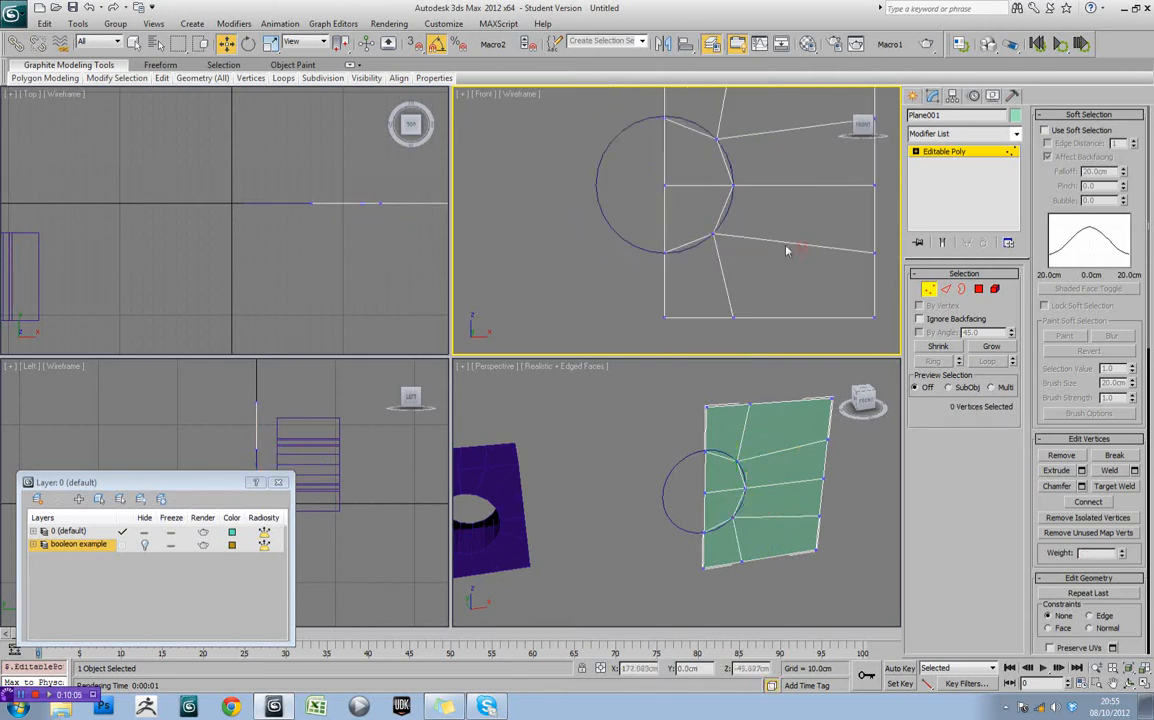
Delete the two polygons of the half plane that lie inside the circle
{"action": "scroll", "coordinate": [780, 252], "scroll_direction": "down", "scroll_amount": 2}
{"action": "middle_click_drag", "start_coordinate": [753, 242], "coordinate": [752, 252]}
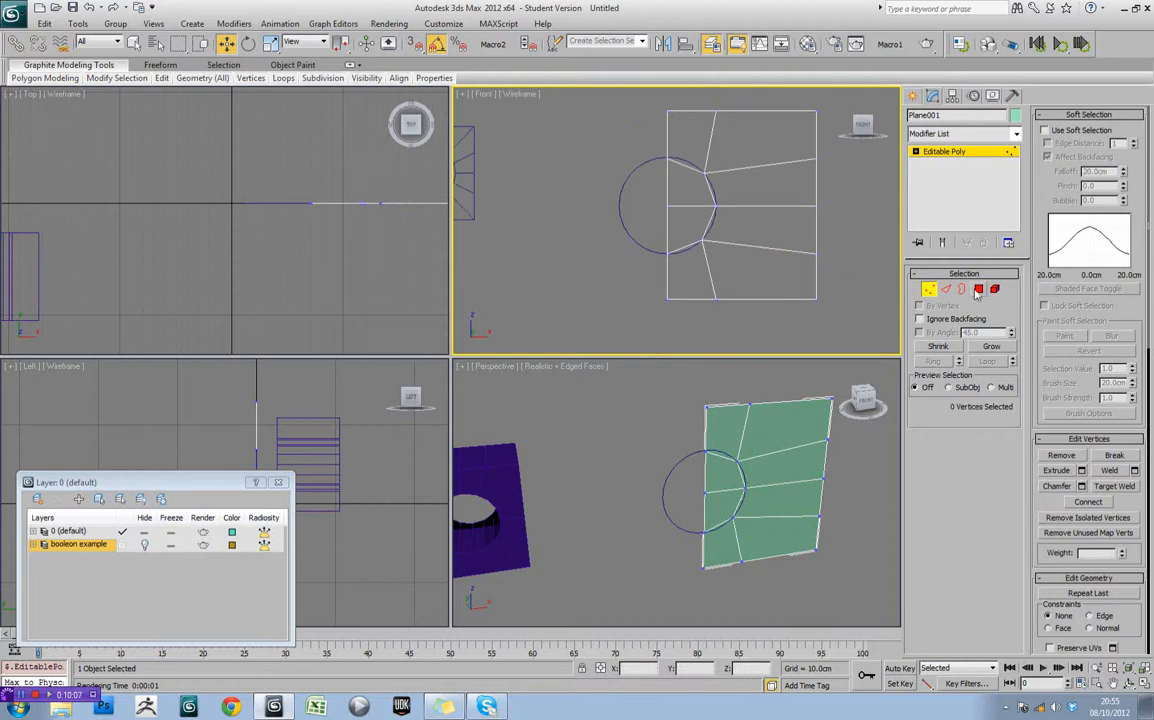
{"action": "left_click", "coordinate": [978, 290]}
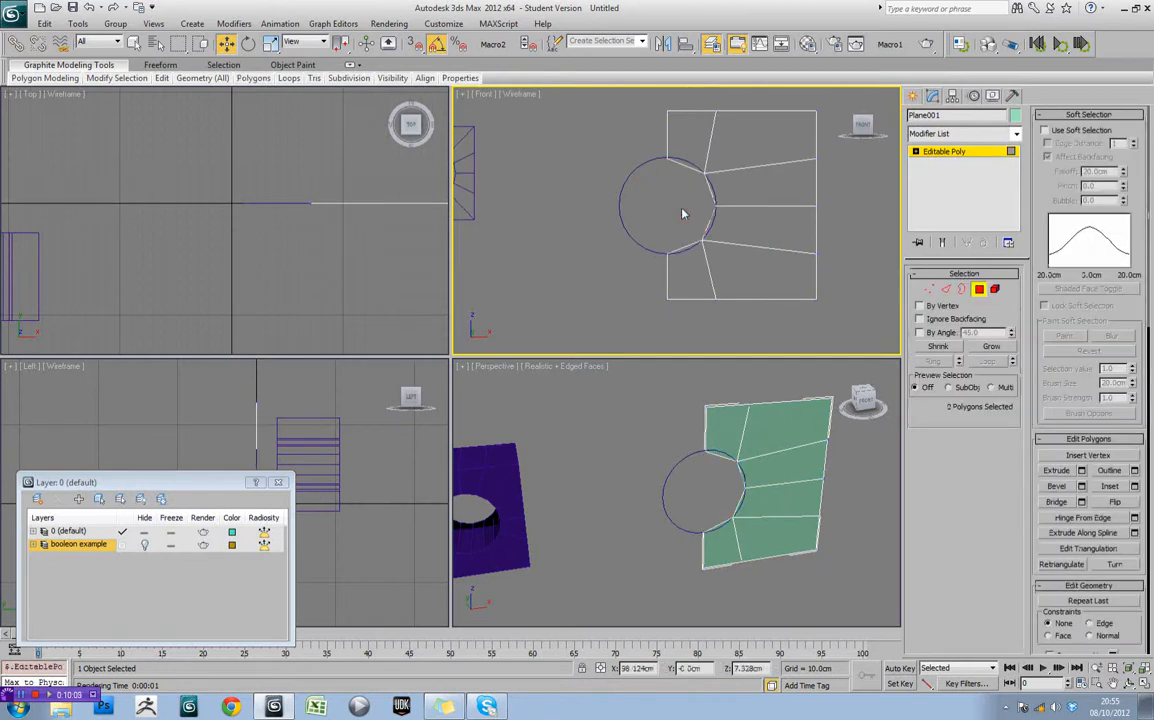
Add four Swift Loops between the existing spokes around the circle's right half, two above and two below the horizontal centre
{"action": "left_click", "coordinate": [947, 291]}
{"action": "mouse_move", "coordinate": [163, 78]}
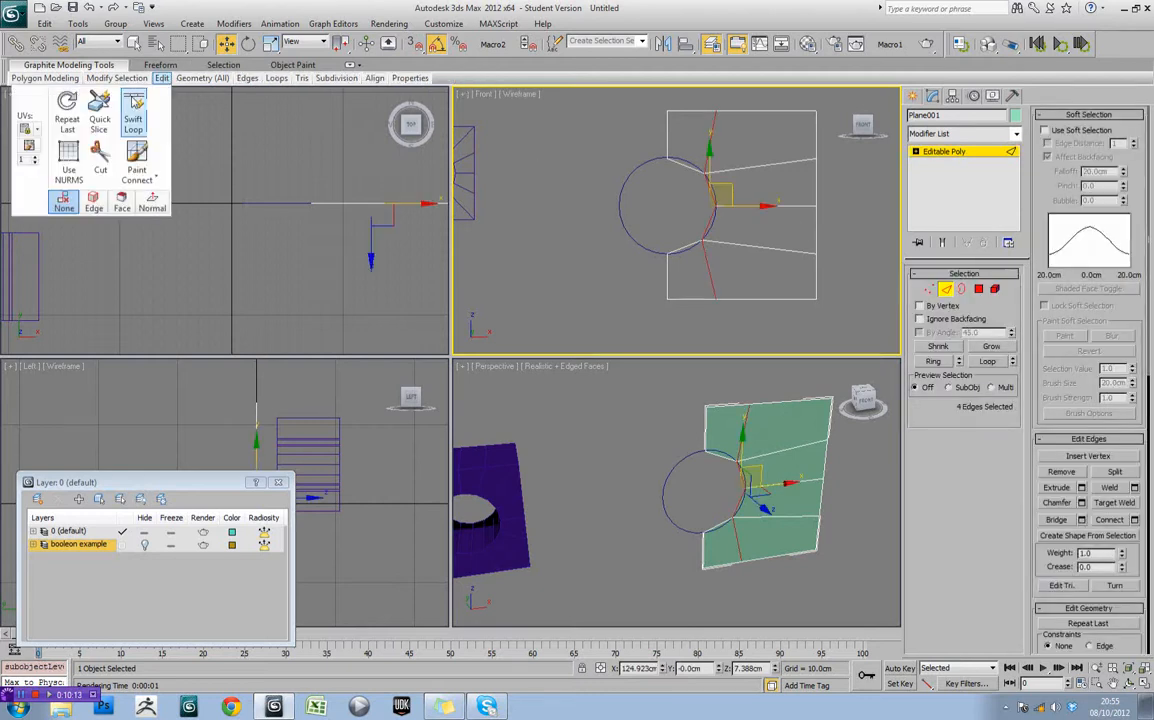
{"action": "left_click", "coordinate": [133, 112]}
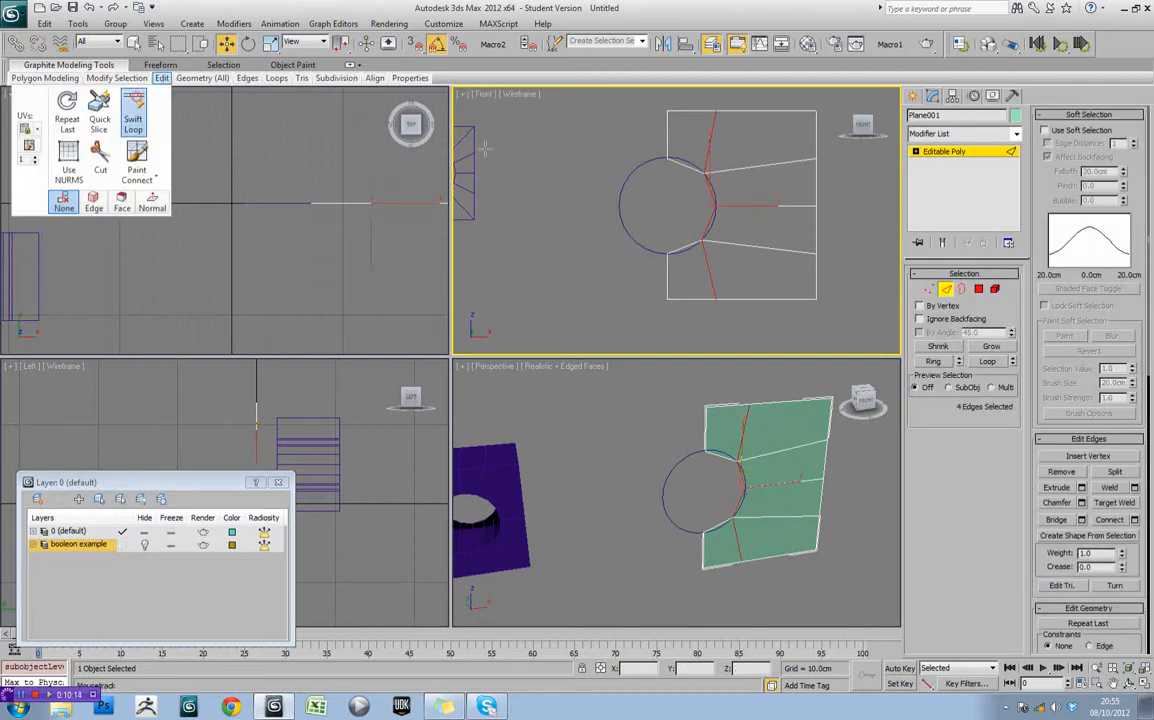
{"action": "left_click", "coordinate": [700, 148]}
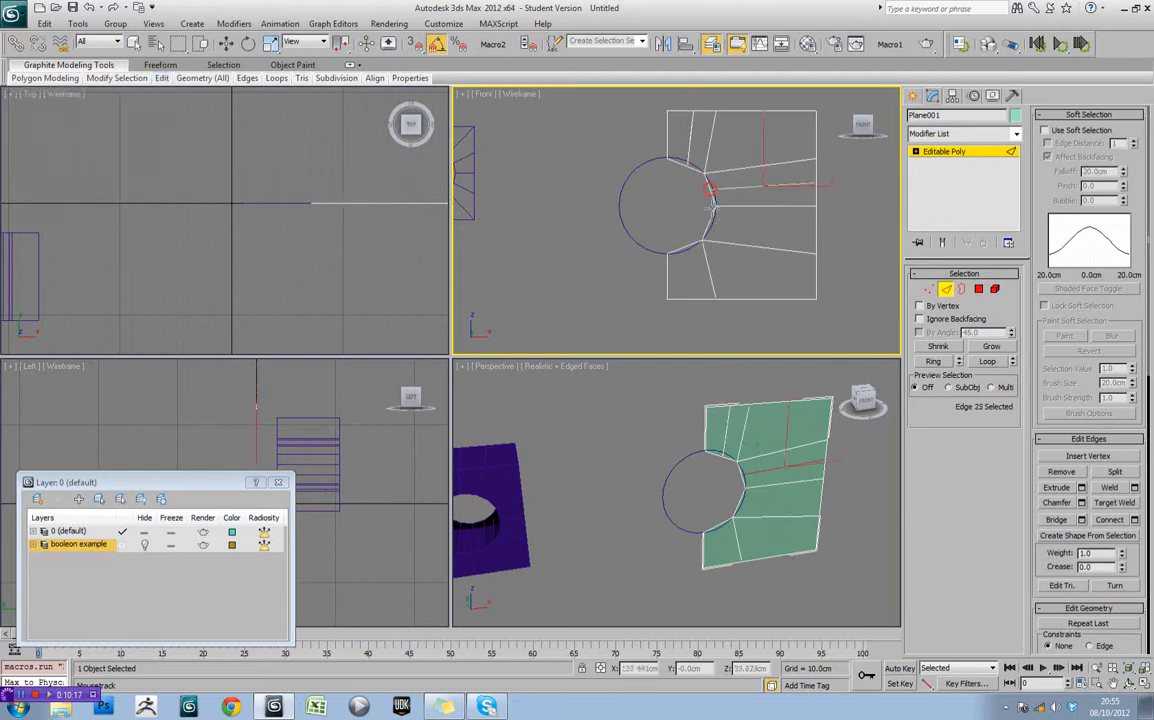
{"action": "left_click", "coordinate": [705, 225]}
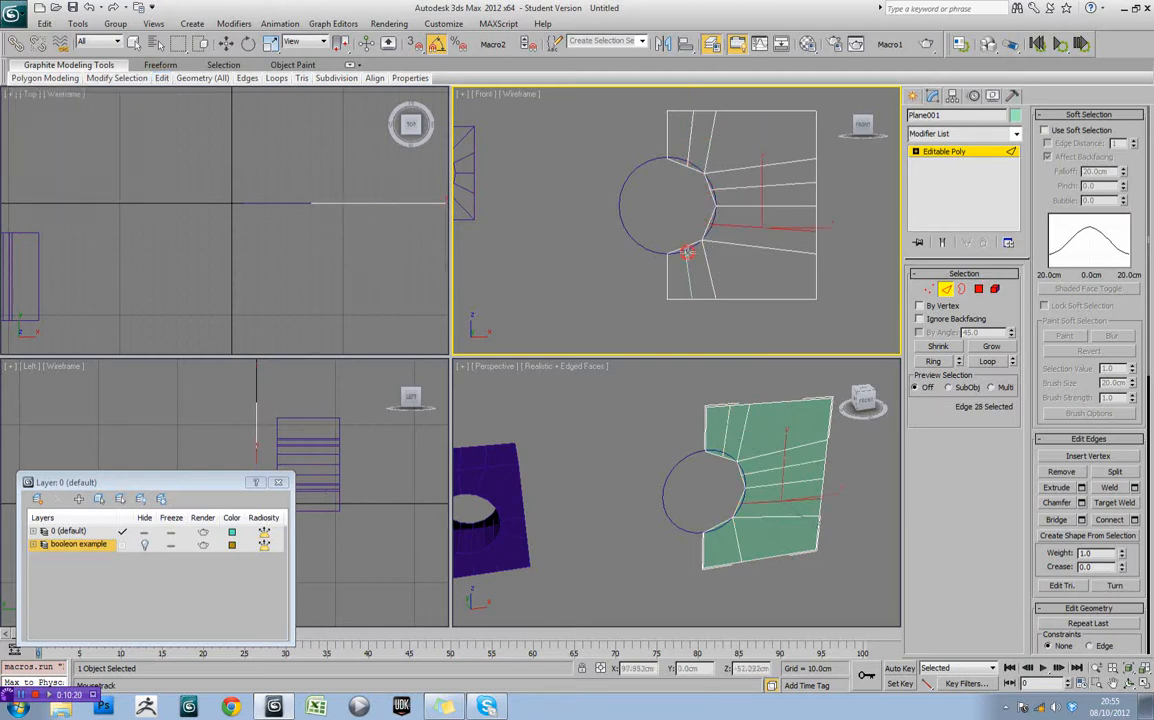
{"action": "left_click", "coordinate": [688, 252]}
{"action": "key", "text": "w"}
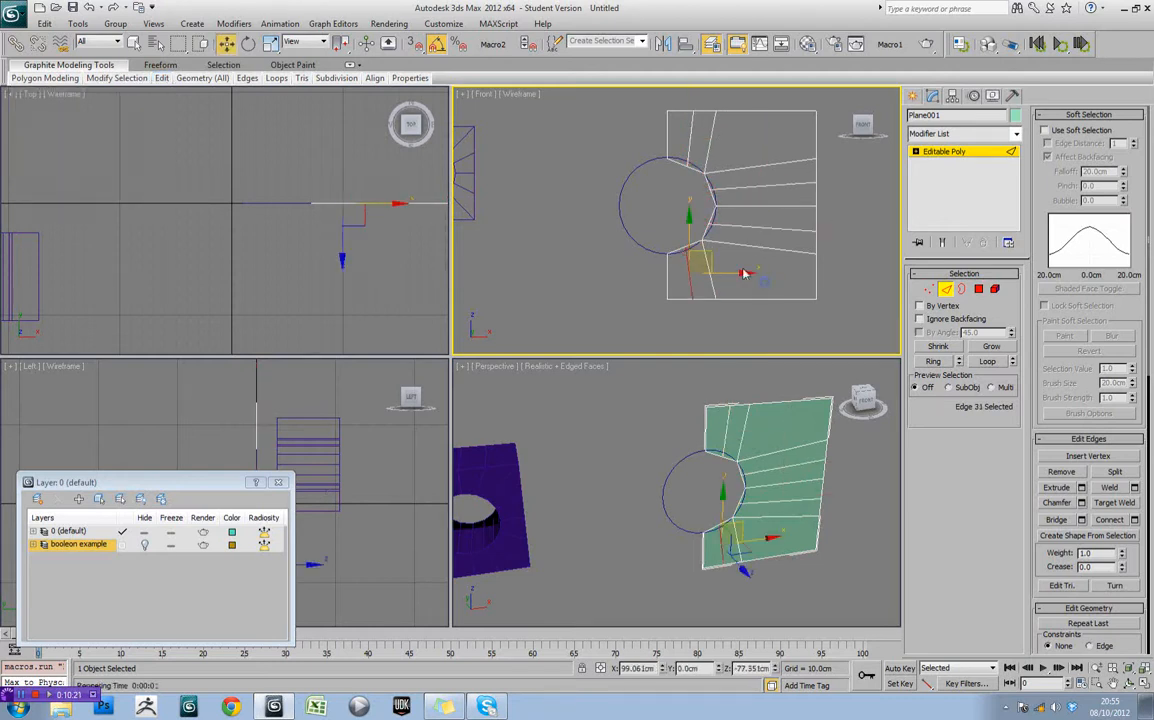
{"action": "left_click", "coordinate": [931, 289]}
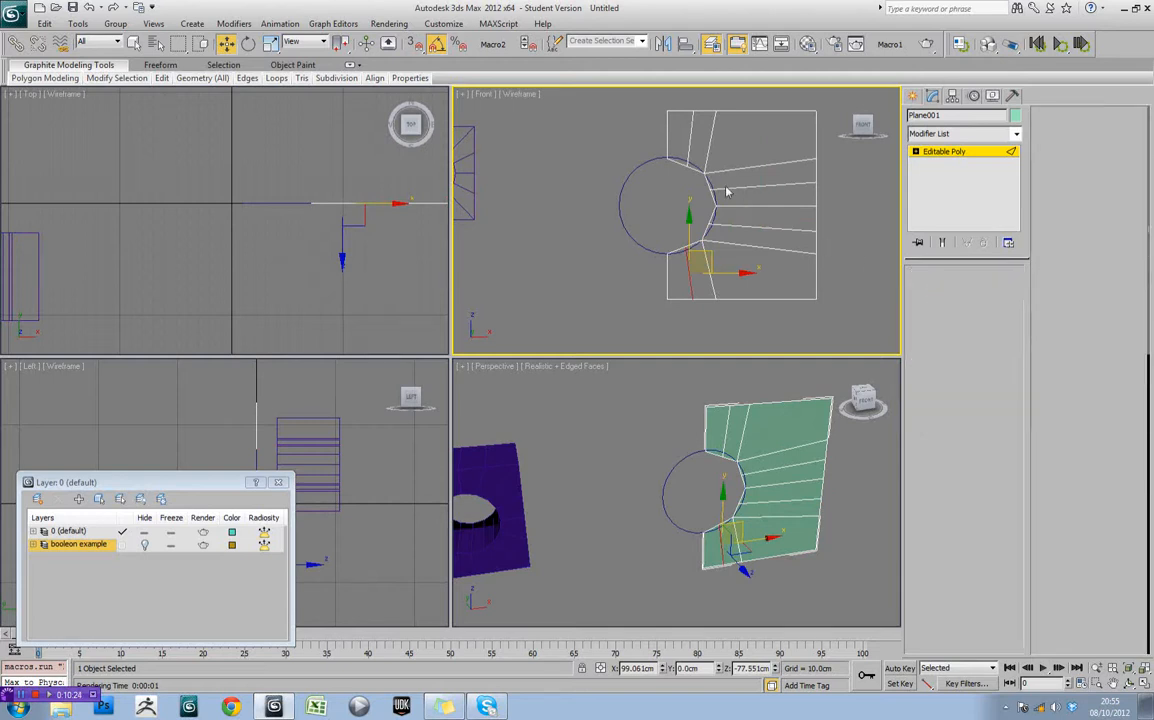
Undo the four Swift Loops just added to the half plane
{"action": "scroll", "coordinate": [744, 187], "scroll_direction": "down", "scroll_amount": 2}
{"action": "scroll", "coordinate": [744, 234], "scroll_direction": "up", "scroll_amount": 2}
{"action": "middle_click_drag", "start_coordinate": [744, 235], "coordinate": [723, 249]}
{"action": "key", "text": "ctrl+z"}
{"action": "key", "text": "ctrl+z"}
{"action": "key", "text": "ctrl+z"}
{"action": "key", "text": "ctrl+z"}
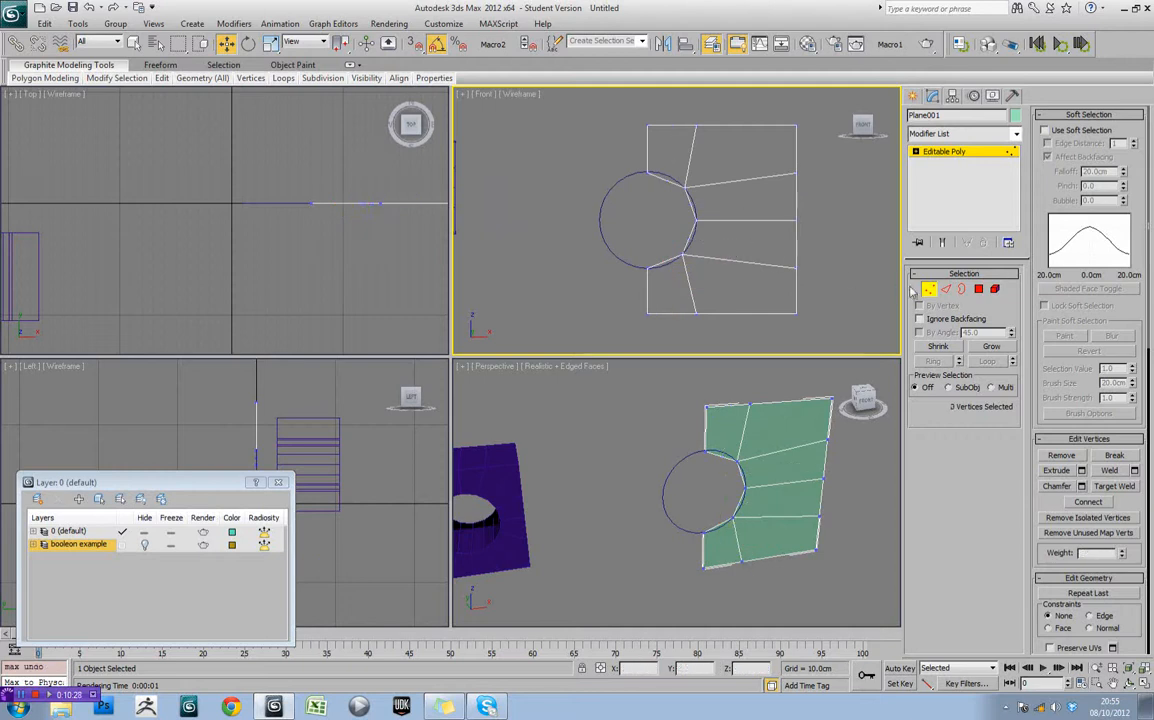
Connect the four pairs of opposing edges between the circle cutout and the plane's outer border with new midway edges
{"action": "left_click", "coordinate": [943, 288]}
{"action": "left_click_drag", "start_coordinate": [663, 188], "coordinate": [662, 117]}
{"action": "left_click_drag", "start_coordinate": [713, 207], "coordinate": [680, 208], "text": "ctrl"}
{"action": "left_click_drag", "start_coordinate": [773, 199], "coordinate": [822, 201], "text": "ctrl"}
{"action": "left_click_drag", "start_coordinate": [713, 237], "coordinate": [682, 236], "text": "ctrl"}
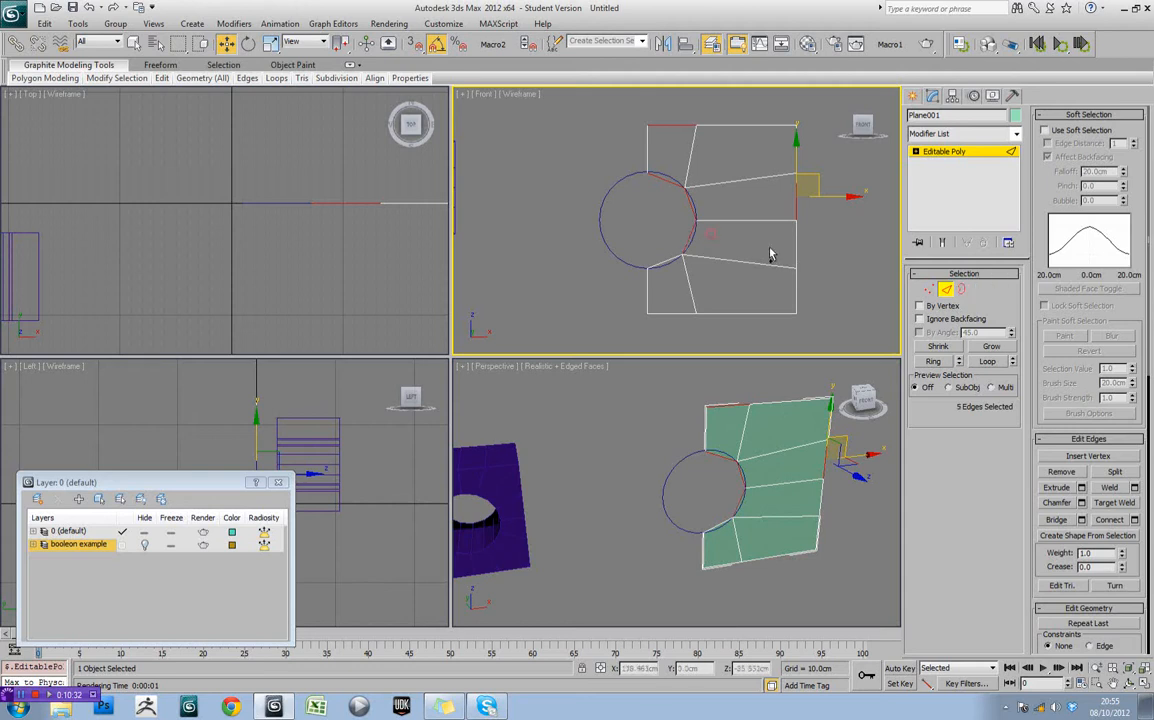
{"action": "left_click_drag", "start_coordinate": [770, 248], "coordinate": [827, 253], "text": "ctrl"}
{"action": "left_click_drag", "start_coordinate": [661, 244], "coordinate": [680, 333], "text": "ctrl"}
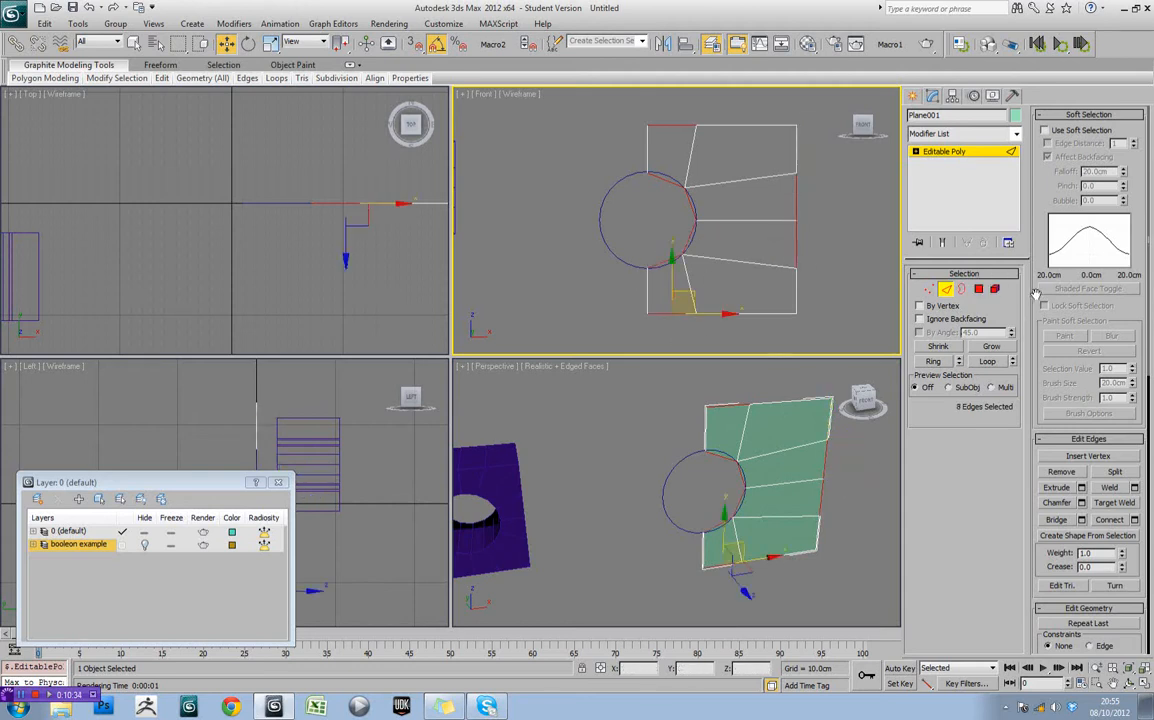
{"action": "left_click", "coordinate": [1110, 521]}
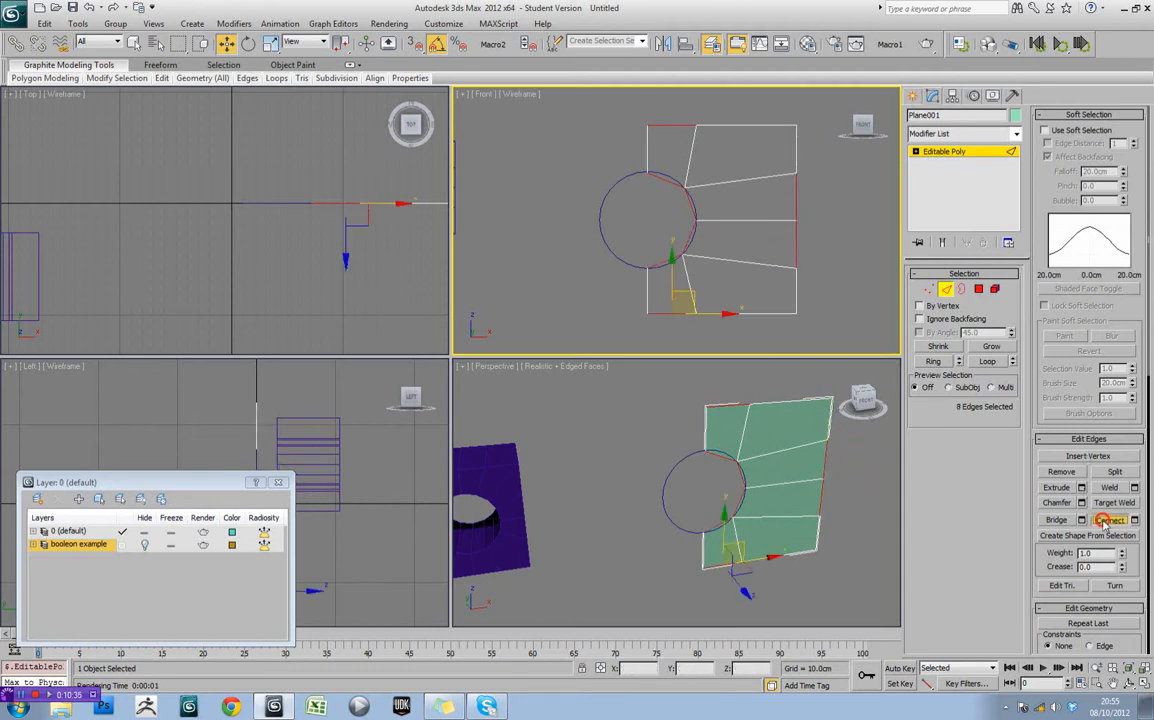
Move the four new vertices on the cutout's rim outward onto the guide circle's outline
{"action": "left_click", "coordinate": [932, 289]}
{"action": "scroll", "coordinate": [740, 260], "scroll_direction": "up", "scroll_amount": 2}
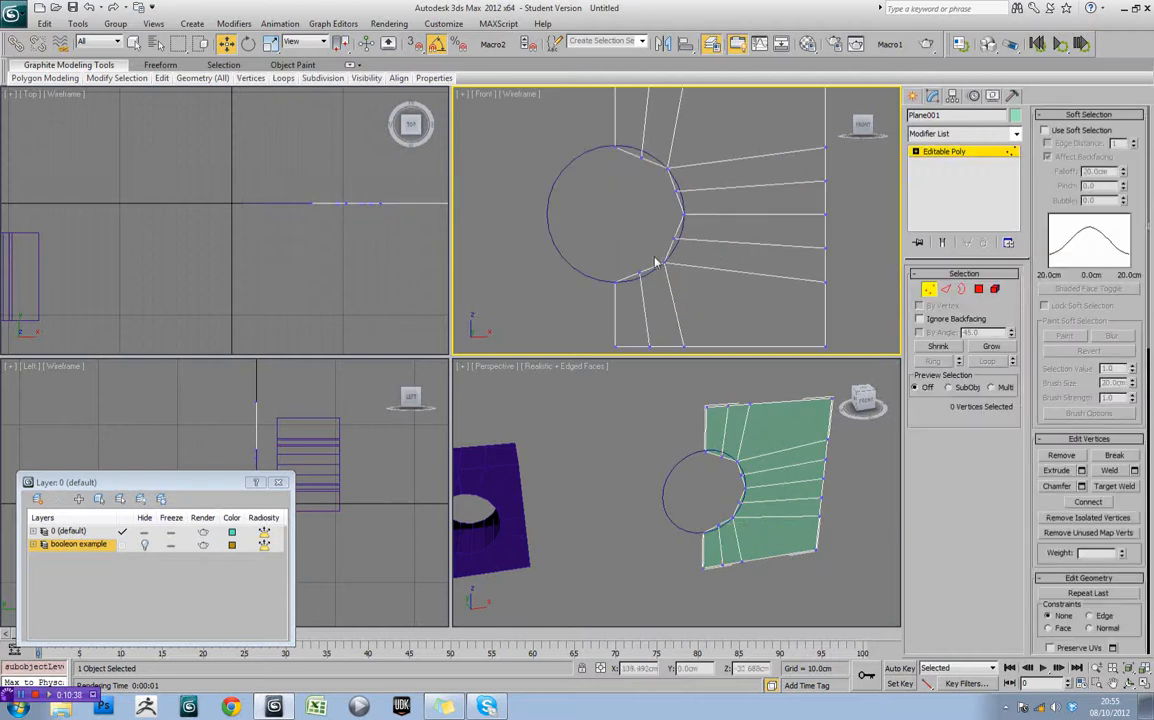
{"action": "left_click", "coordinate": [645, 267]}
{"action": "left_click", "coordinate": [656, 259]}
{"action": "left_click", "coordinate": [641, 272]}
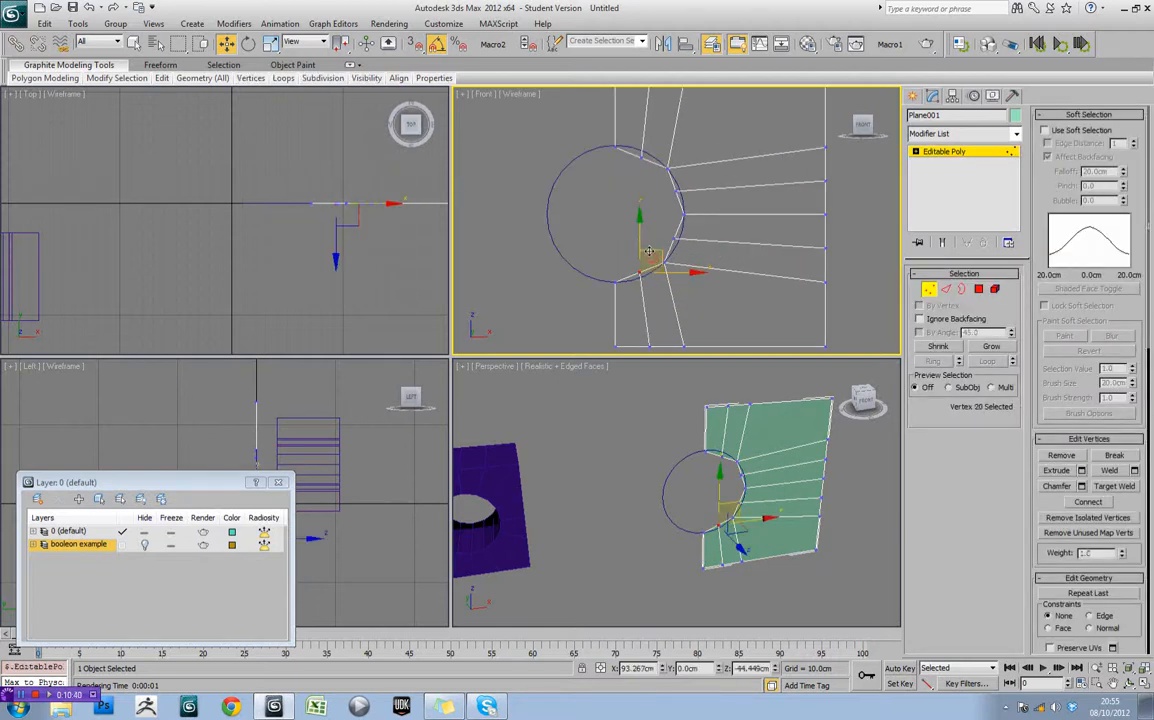
{"action": "left_click_drag", "start_coordinate": [642, 237], "coordinate": [707, 238]}
{"action": "left_click", "coordinate": [675, 239]}
{"action": "left_click", "coordinate": [678, 188]}
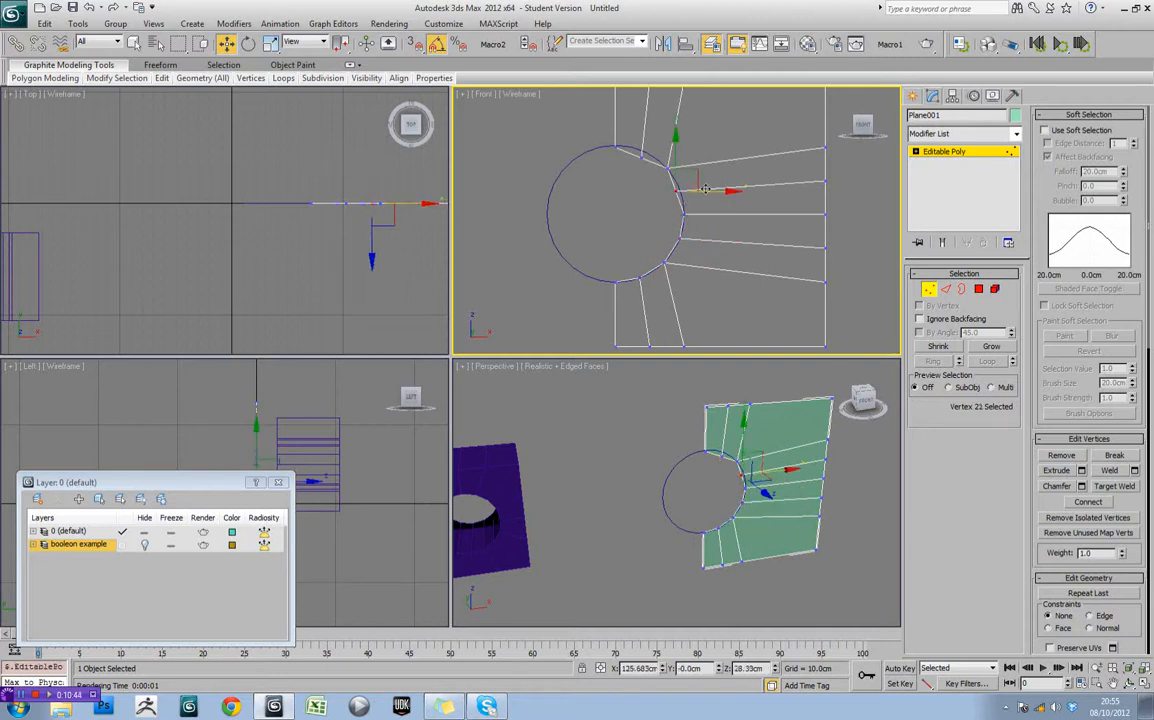
{"action": "left_click", "coordinate": [643, 153]}
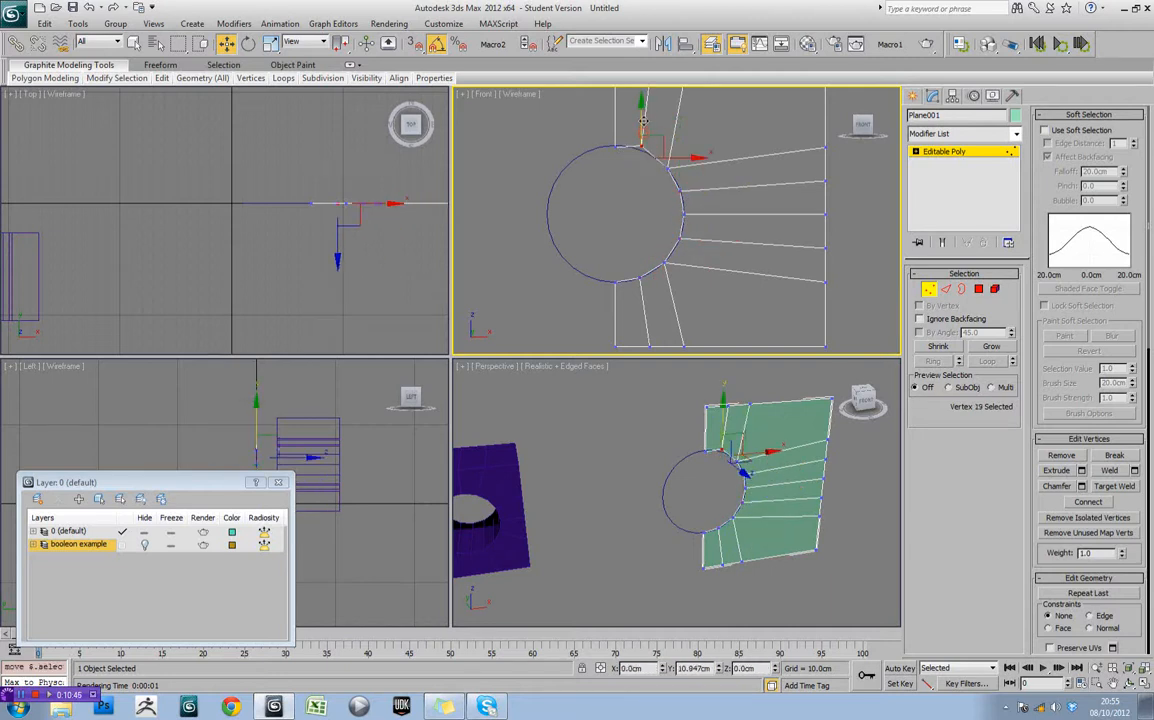
Leave vertex editing and apply a Symmetry modifier to the half plane, mirroring it on the X axis
{"action": "scroll", "coordinate": [703, 175], "scroll_direction": "down", "scroll_amount": 2}
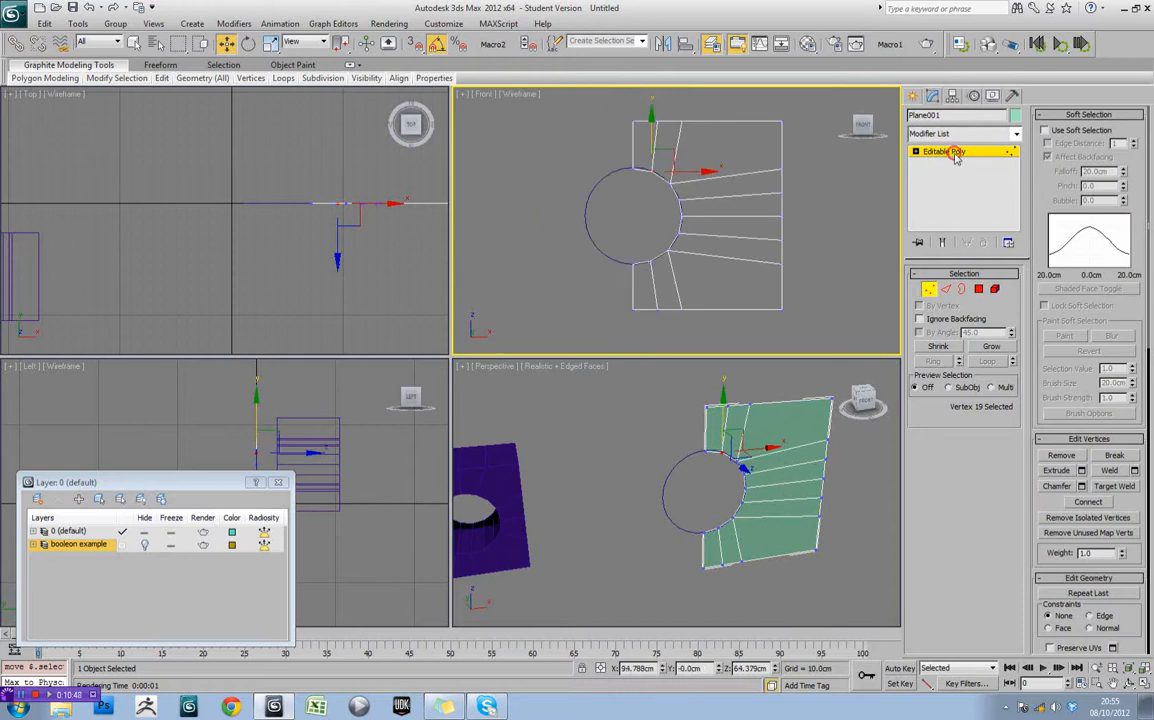
{"action": "left_click", "coordinate": [950, 152]}
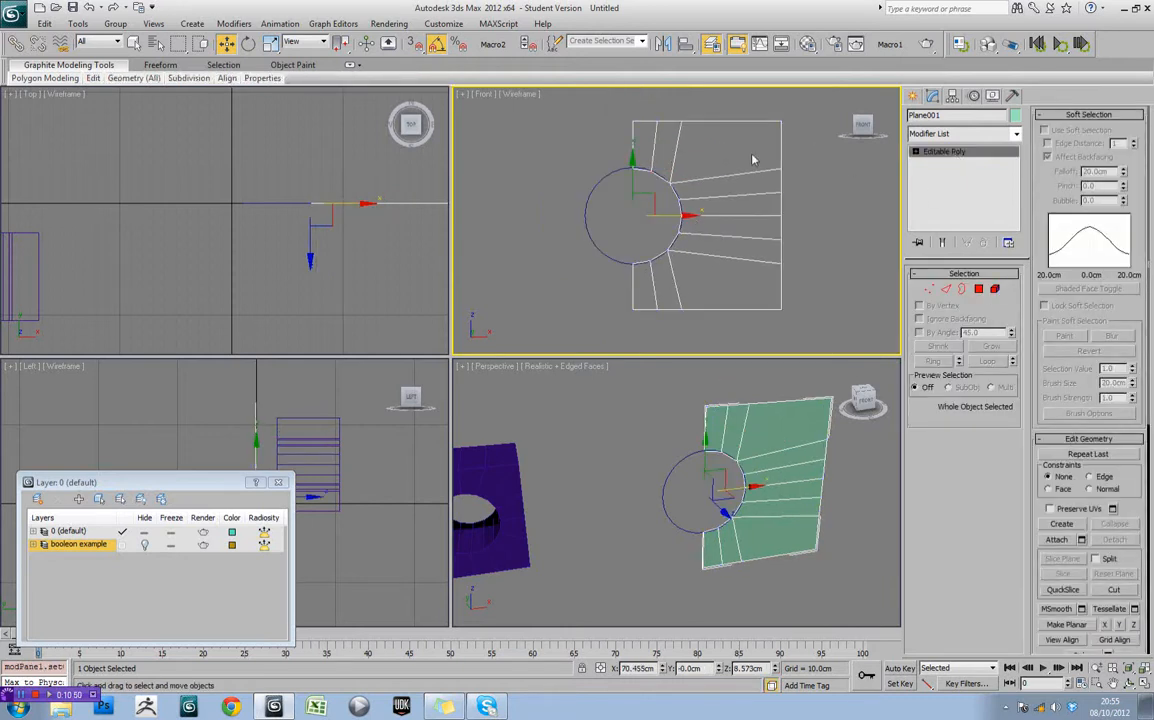
{"action": "middle_click_drag", "start_coordinate": [628, 201], "coordinate": [676, 208]}
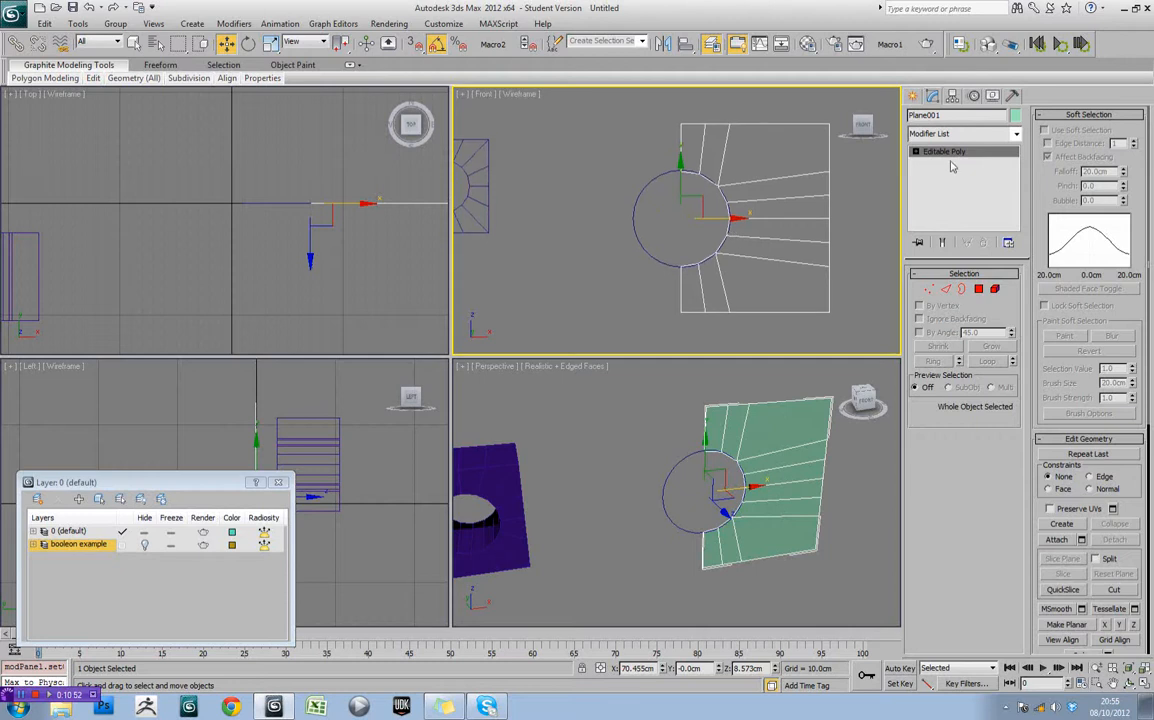
{"action": "left_click", "coordinate": [987, 134]}
{"action": "scroll", "coordinate": [981, 467], "scroll_direction": "down", "scroll_amount": 10}
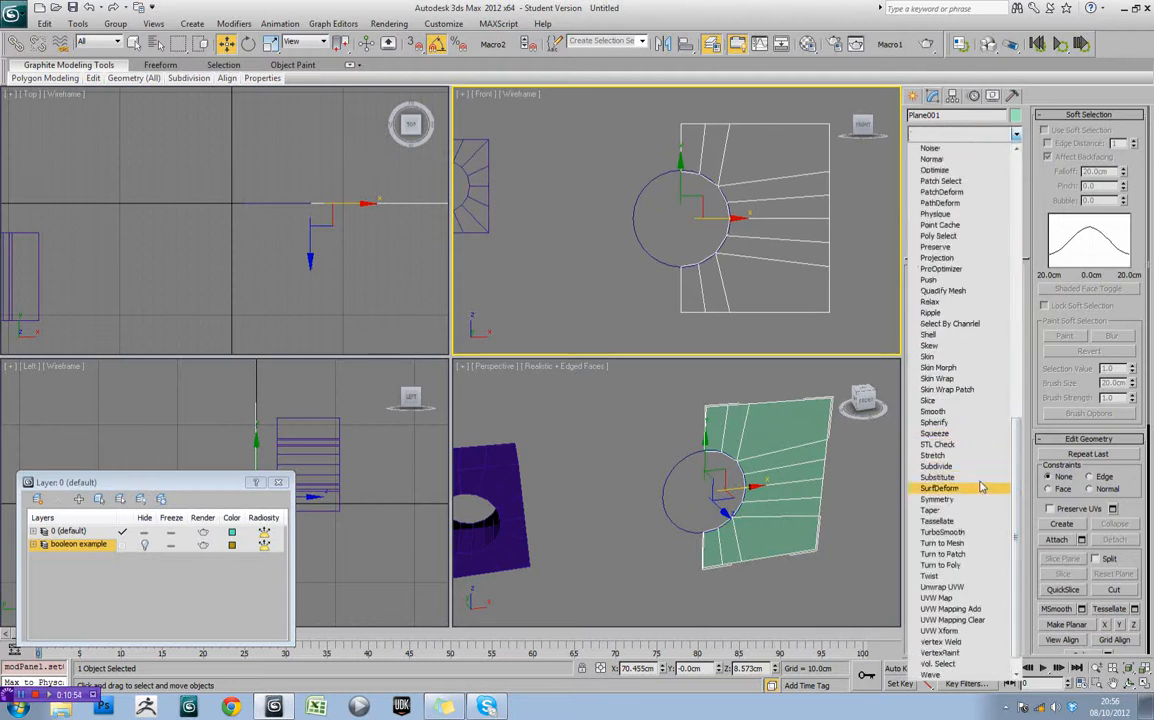
{"action": "left_click", "coordinate": [984, 499]}
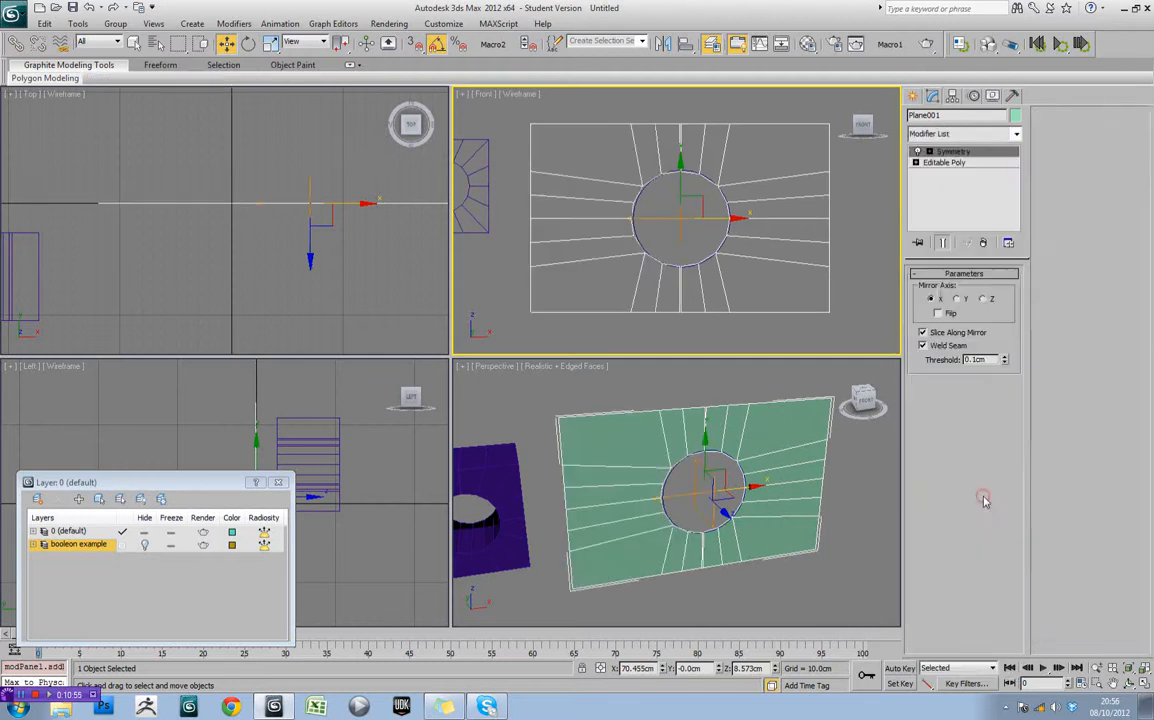
Add an Edit Poly modifier above Symmetry and weld the seam vertices along the vertical centre line above the hole
{"action": "left_click", "coordinate": [972, 134]}
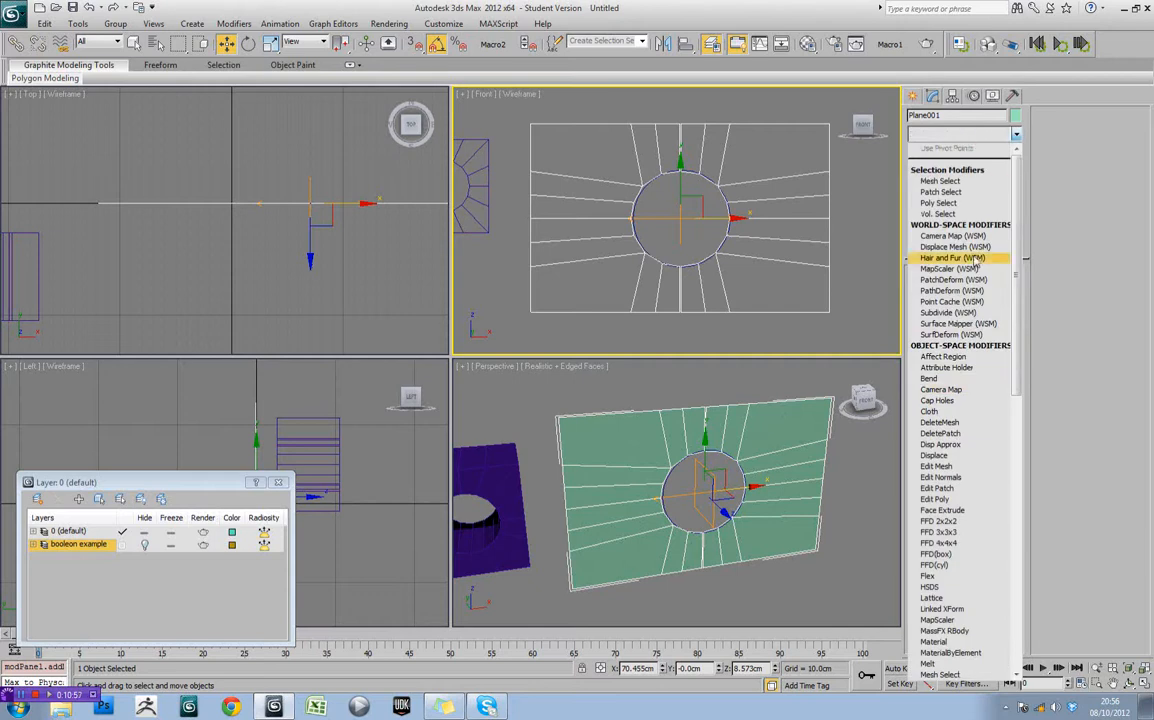
{"action": "left_click", "coordinate": [977, 501]}
{"action": "left_click", "coordinate": [934, 380]}
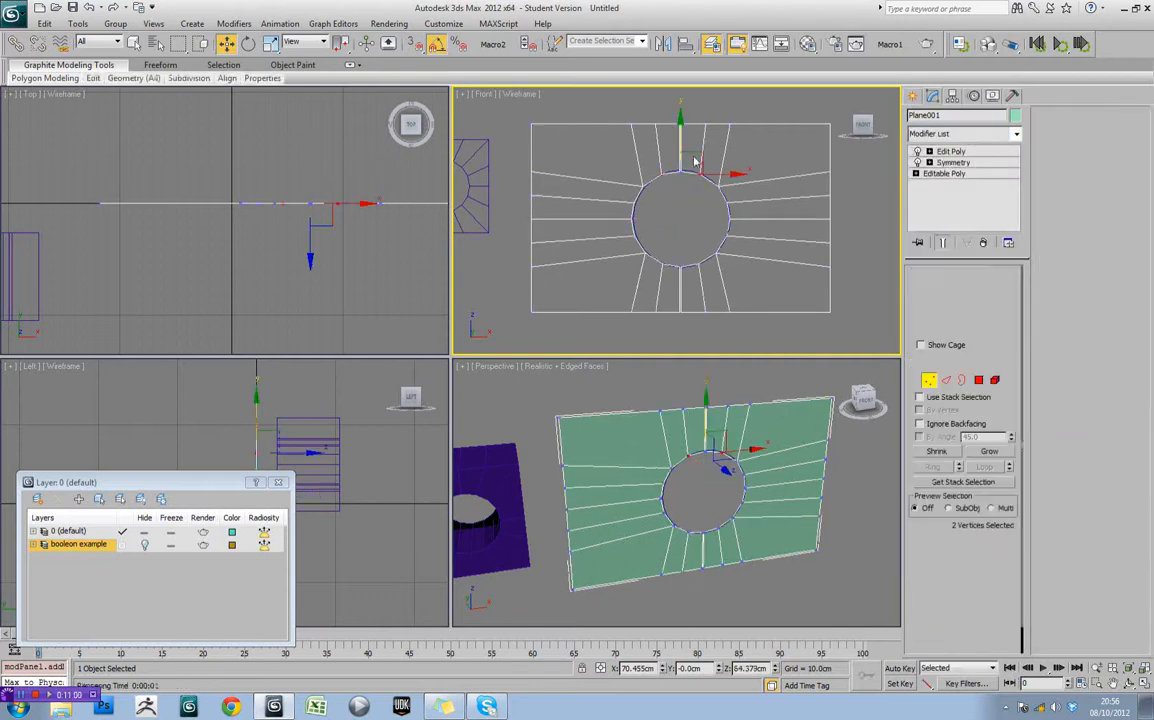
{"action": "left_click_drag", "start_coordinate": [680, 184], "coordinate": [677, 188]}
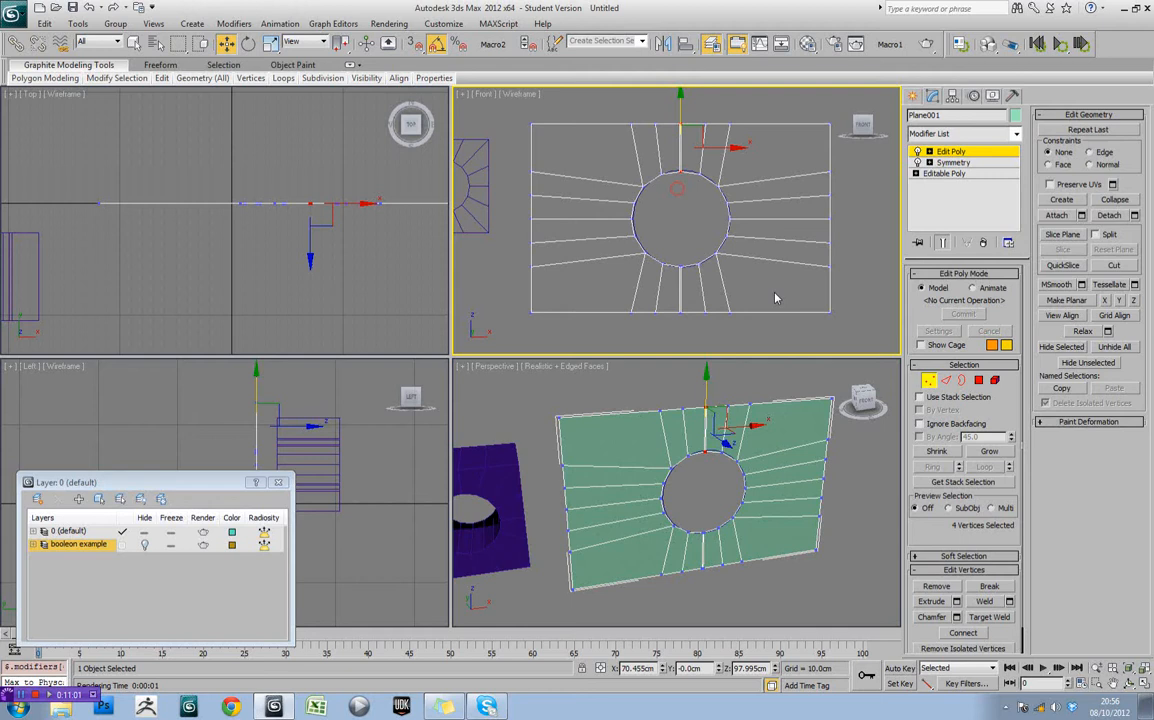
{"action": "left_click", "coordinate": [1009, 602]}
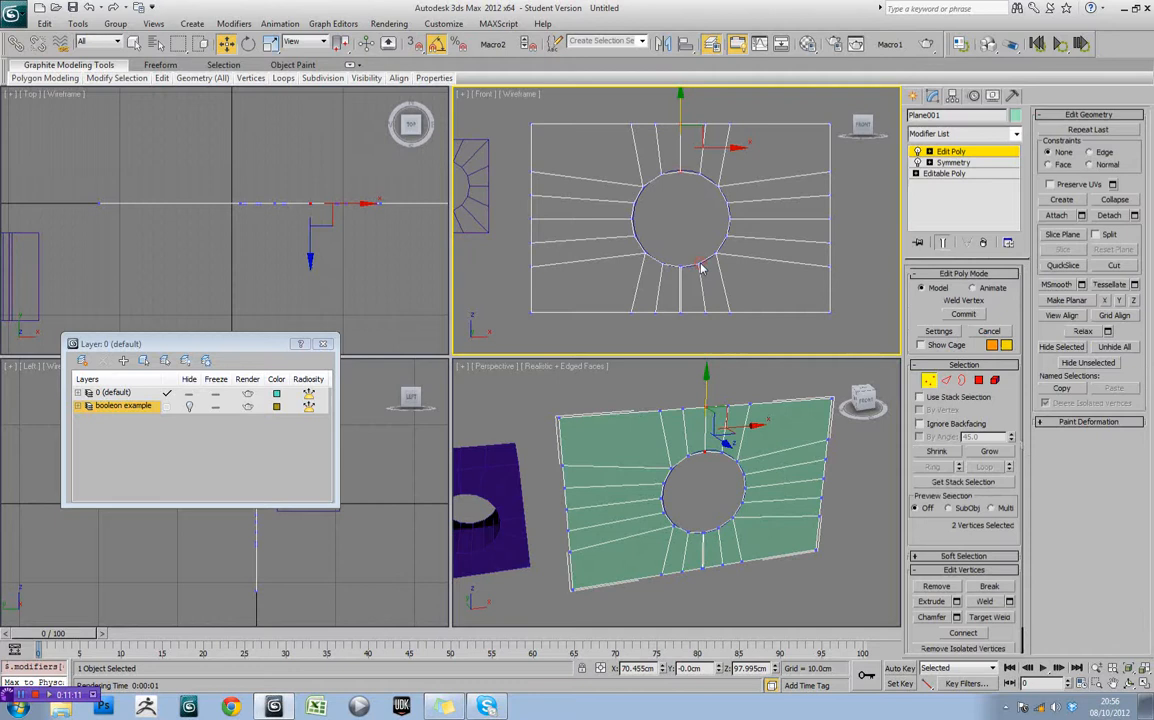
Weld the seam vertices along the vertical centre line below the hole and leave vertex editing
{"action": "left_click_drag", "start_coordinate": [672, 258], "coordinate": [670, 256]}
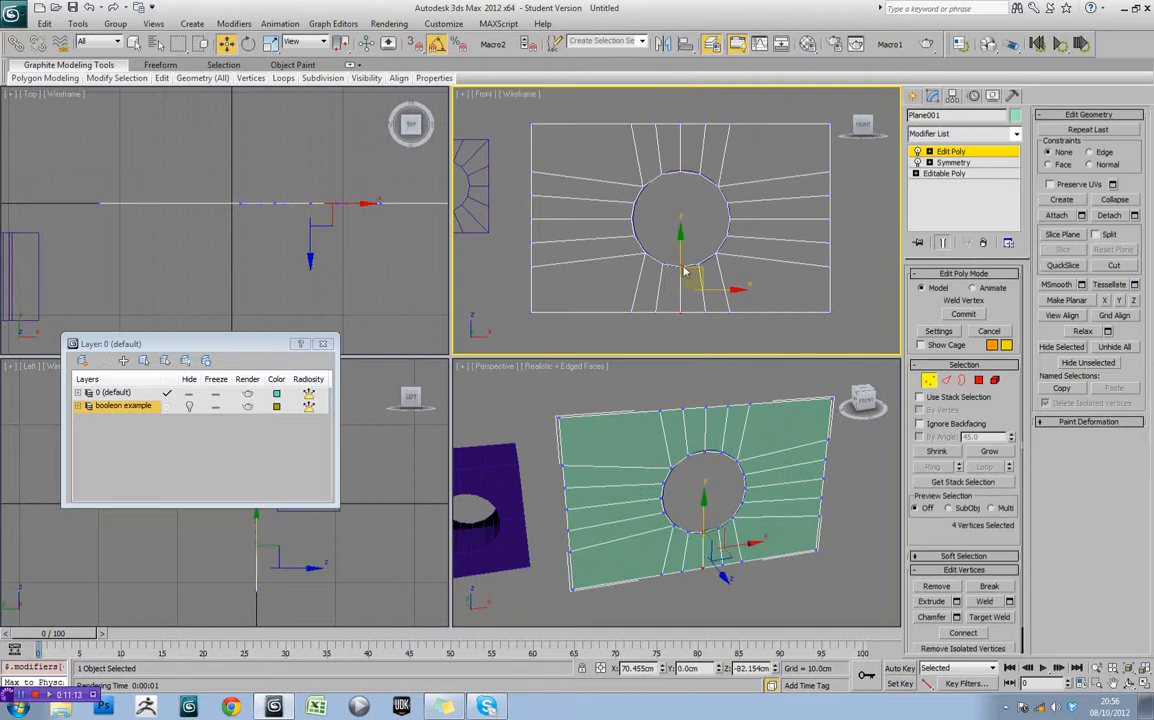
{"action": "left_click", "coordinate": [696, 246]}
{"action": "scroll", "coordinate": [702, 249], "scroll_direction": "down", "scroll_amount": 3}
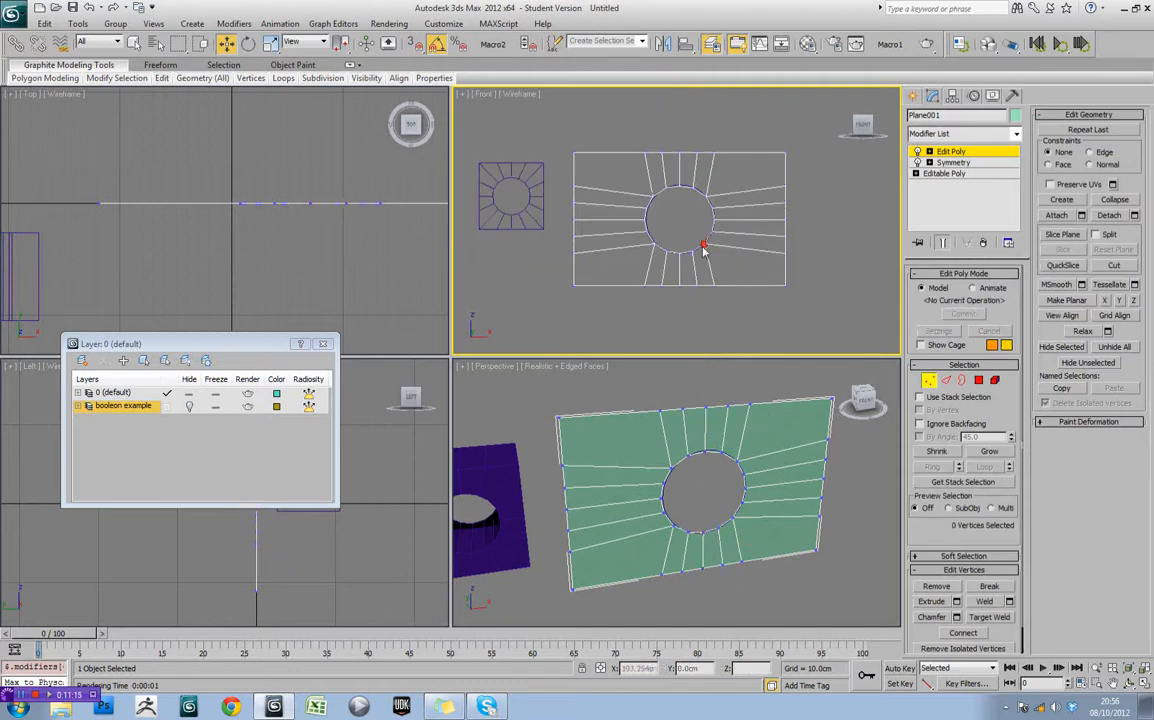
{"action": "left_click", "coordinate": [961, 152]}
{"action": "middle_click_drag", "start_coordinate": [716, 484], "coordinate": [740, 478], "text": "alt"}
{"action": "scroll", "coordinate": [722, 466], "scroll_direction": "down", "scroll_amount": 2}
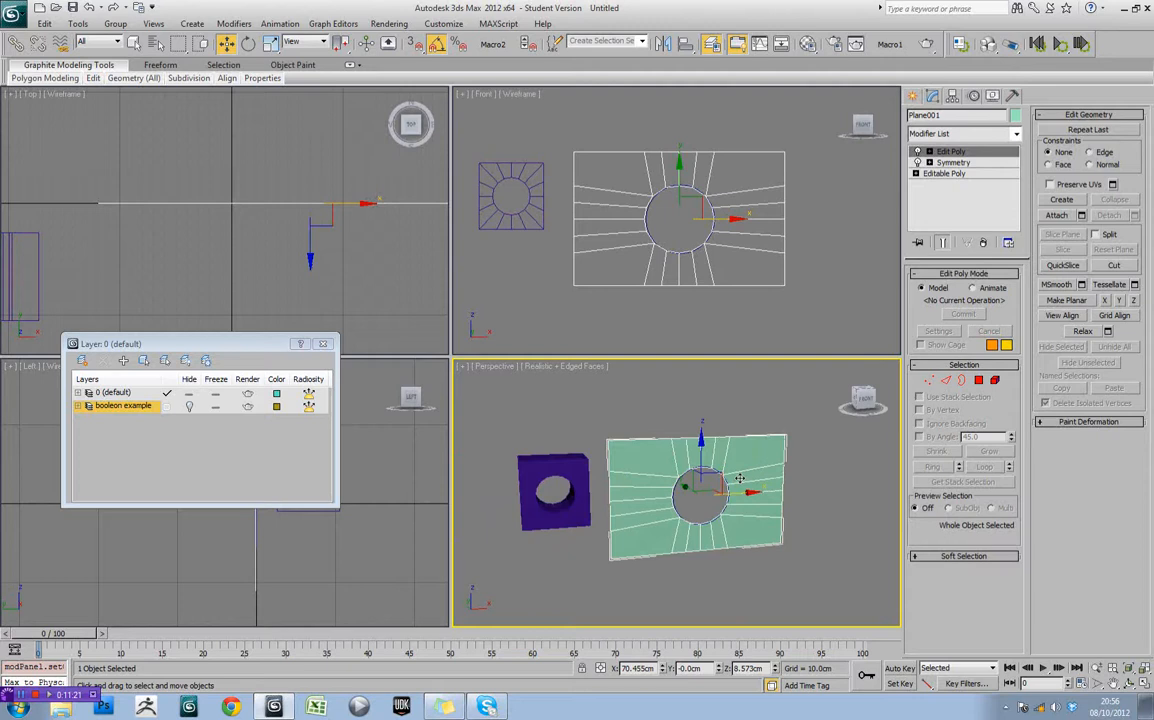
Draw a rectangle spline about 366 cm long and 261 cm wide beside the plane in the Front view
{"action": "left_click", "coordinate": [781, 338]}
{"action": "scroll", "coordinate": [800, 200], "scroll_direction": "down", "scroll_amount": 3}
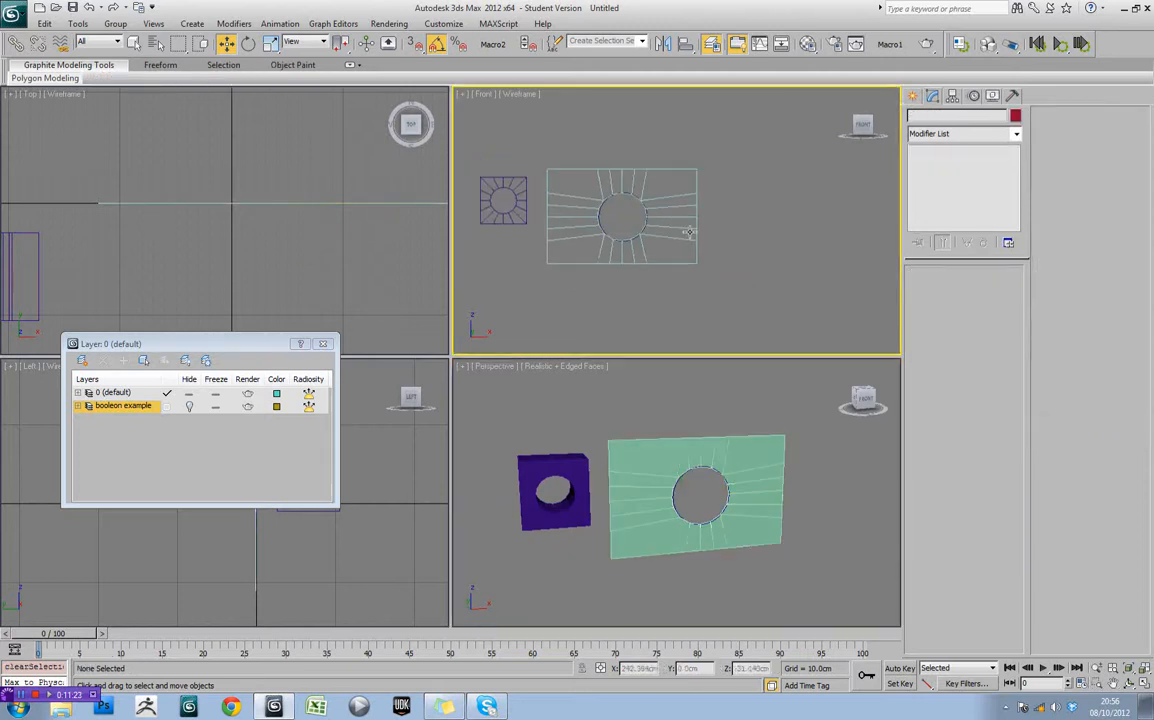
{"action": "left_click", "coordinate": [917, 96]}
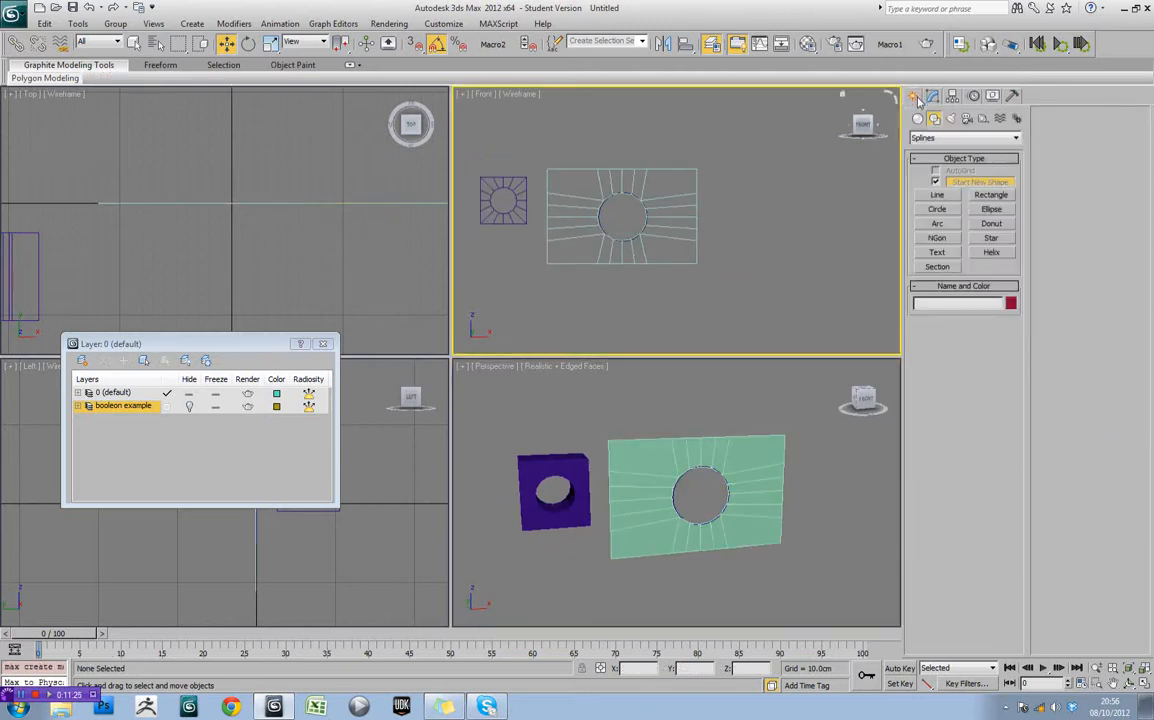
{"action": "middle_click_drag", "start_coordinate": [718, 197], "coordinate": [755, 200]}
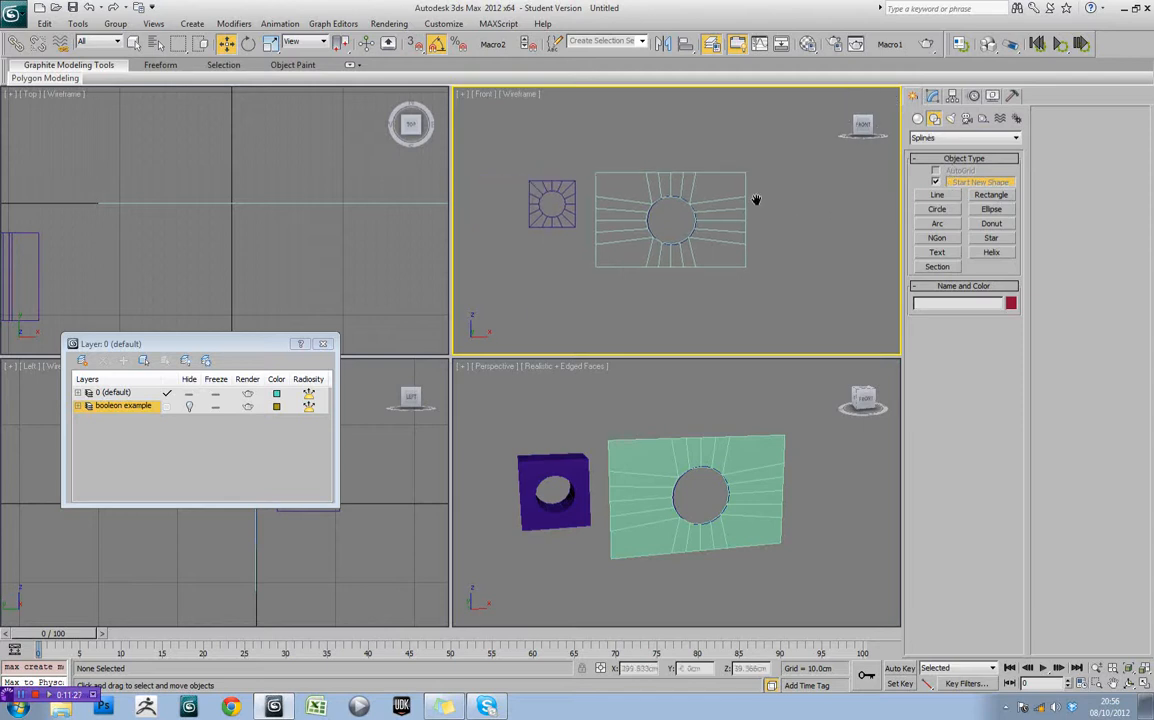
{"action": "left_click", "coordinate": [991, 196]}
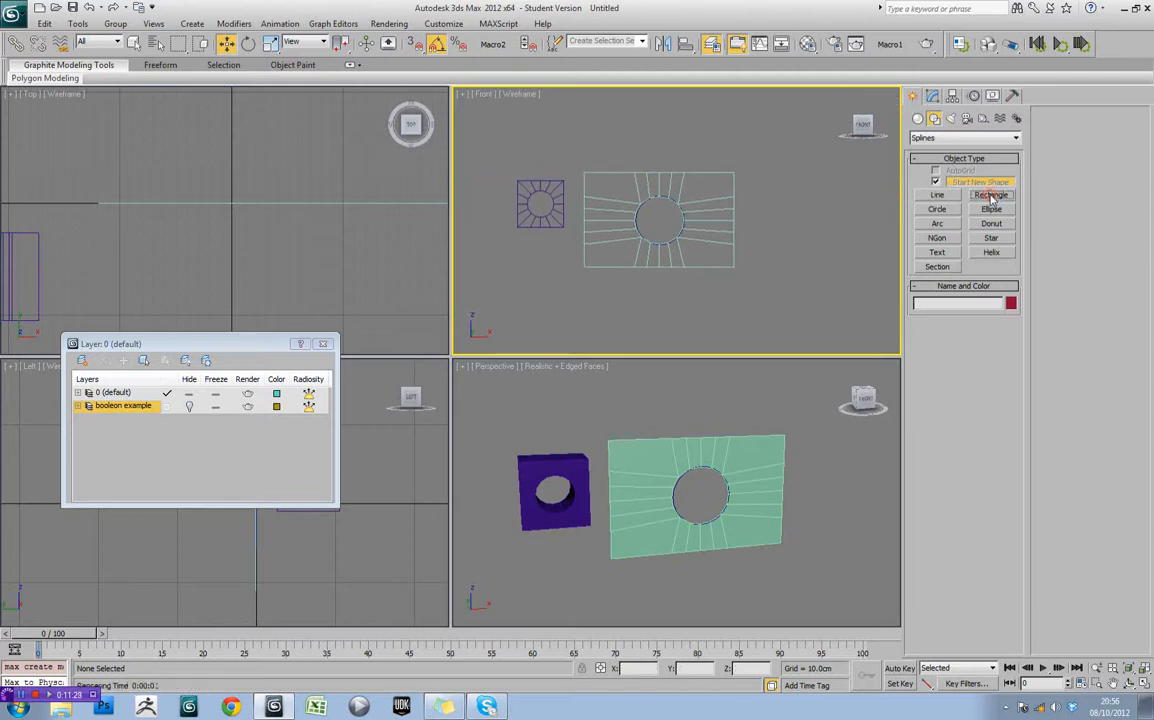
{"action": "middle_click_drag", "start_coordinate": [770, 180], "coordinate": [758, 178]}
{"action": "mouse_move", "coordinate": [756, 170]}
{"action": "left_mouse_down"}
{"action": "mouse_move", "coordinate": [788, 245]}
{"action": "mouse_move", "coordinate": [856, 312]}
{"action": "left_mouse_up"}
{"action": "middle_click_drag", "start_coordinate": [836, 279], "coordinate": [791, 269]}
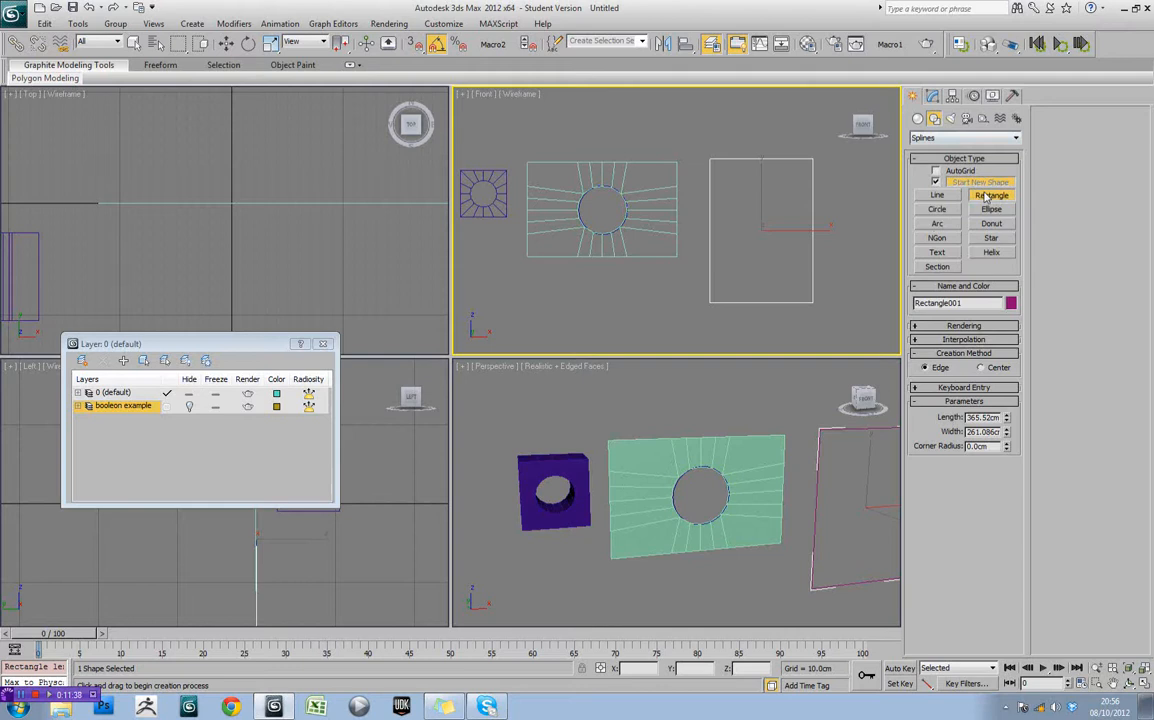
Draw a circle spline inside the rectangle, position it centrally in the upper half, and deselect it
{"action": "left_click", "coordinate": [937, 209]}
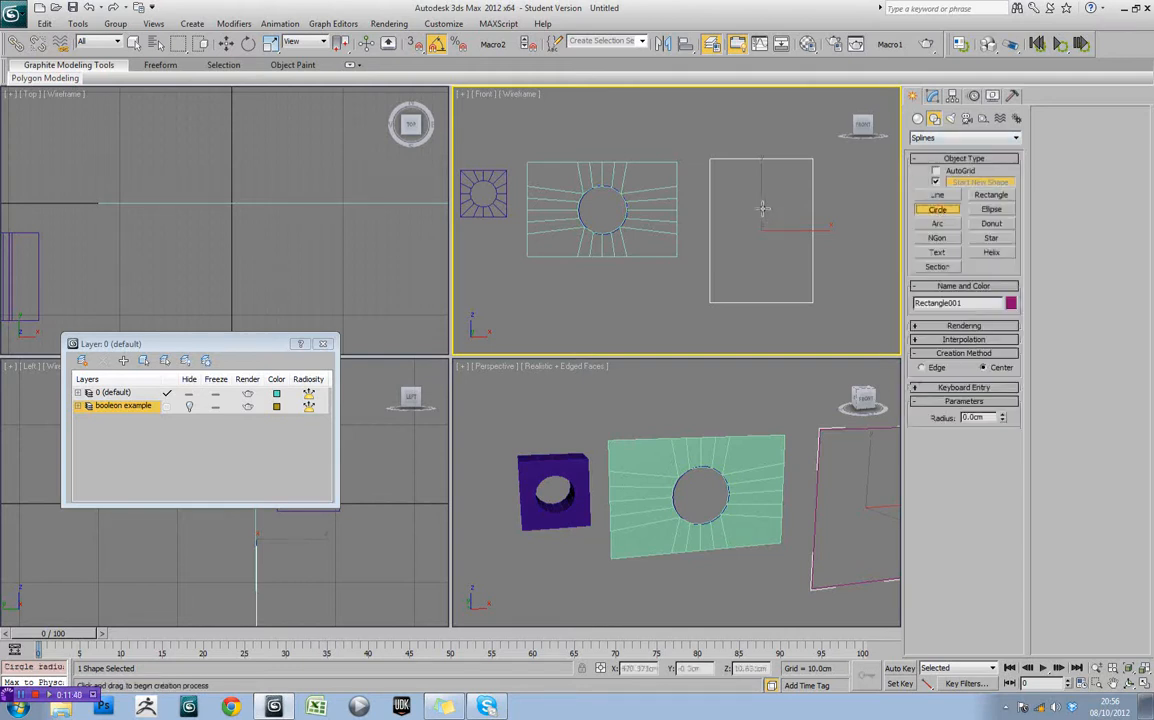
{"action": "left_click_drag", "start_coordinate": [757, 205], "coordinate": [768, 230]}
{"action": "key", "text": "w"}
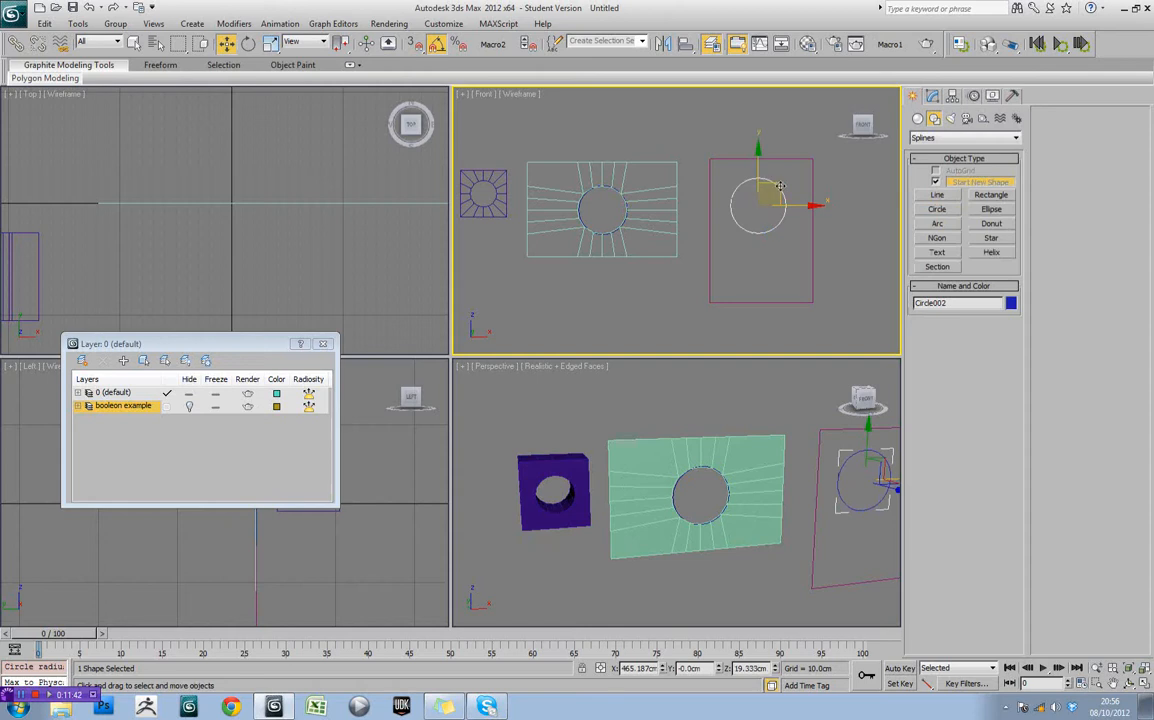
{"action": "left_click_drag", "start_coordinate": [780, 186], "coordinate": [779, 190]}
{"action": "middle_click_drag", "start_coordinate": [809, 480], "coordinate": [763, 480]}
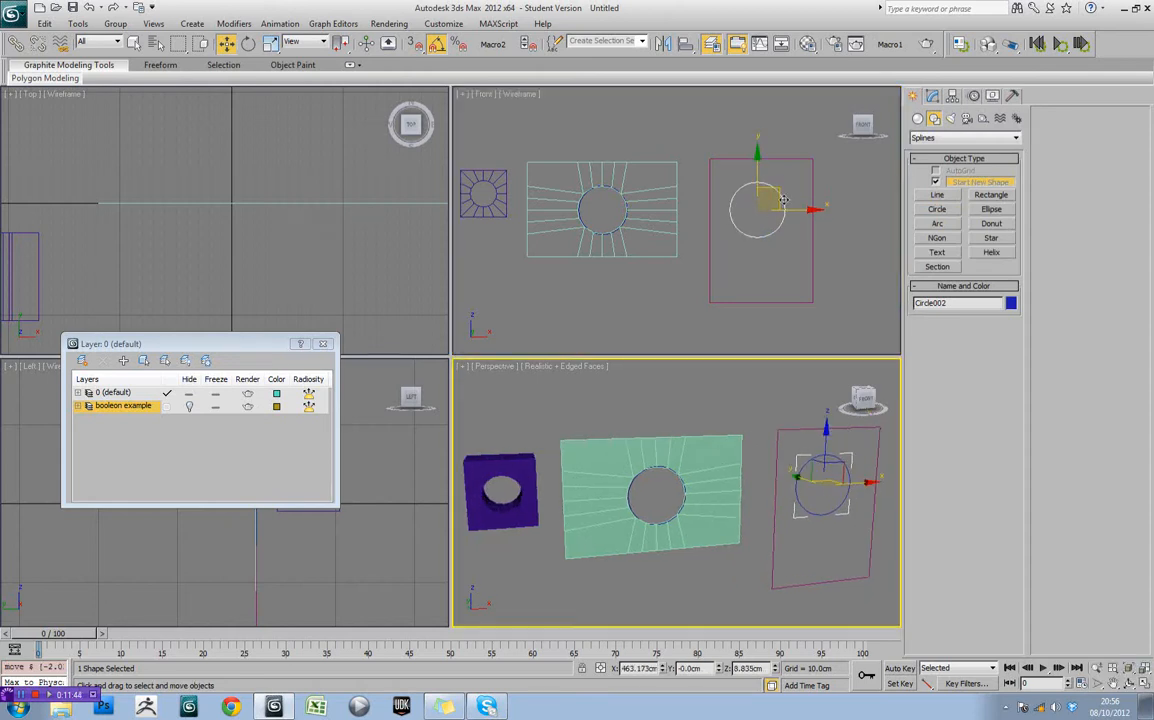
{"action": "left_click_drag", "start_coordinate": [783, 200], "coordinate": [780, 193]}
{"action": "middle_click_drag", "start_coordinate": [814, 428], "coordinate": [766, 370]}
{"action": "left_click", "coordinate": [774, 428]}
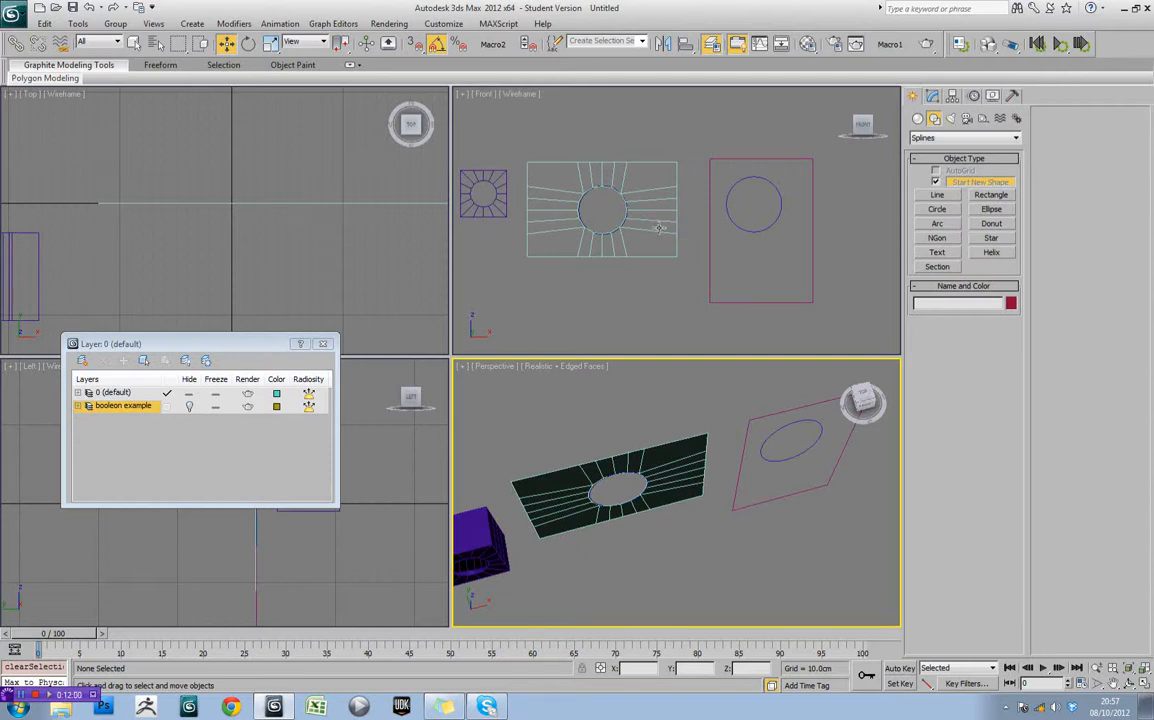
{"action": "middle_click_drag", "start_coordinate": [787, 218], "coordinate": [700, 215]}
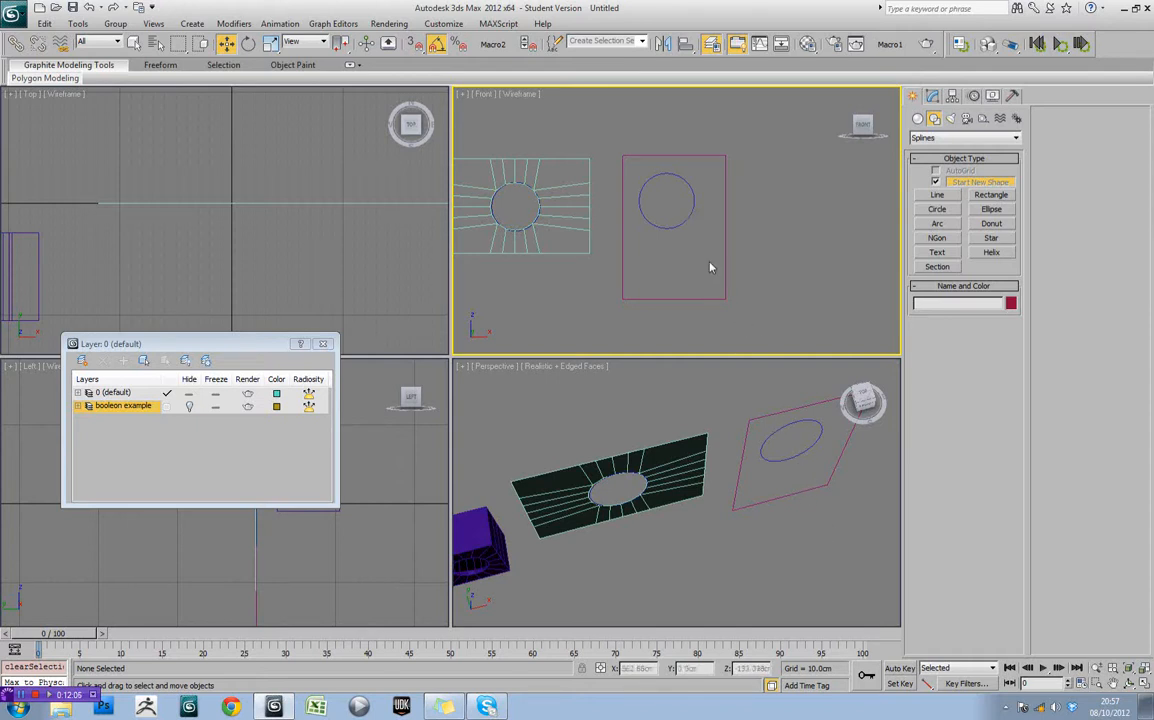
{"action": "mouse_move", "coordinate": [798, 453]}
{"action": "middle_mouse_down"}
{"action": "mouse_move", "coordinate": [774, 472]}
{"action": "mouse_move", "coordinate": [815, 465]}
{"action": "middle_mouse_up"}
{"action": "left_click", "coordinate": [791, 453]}
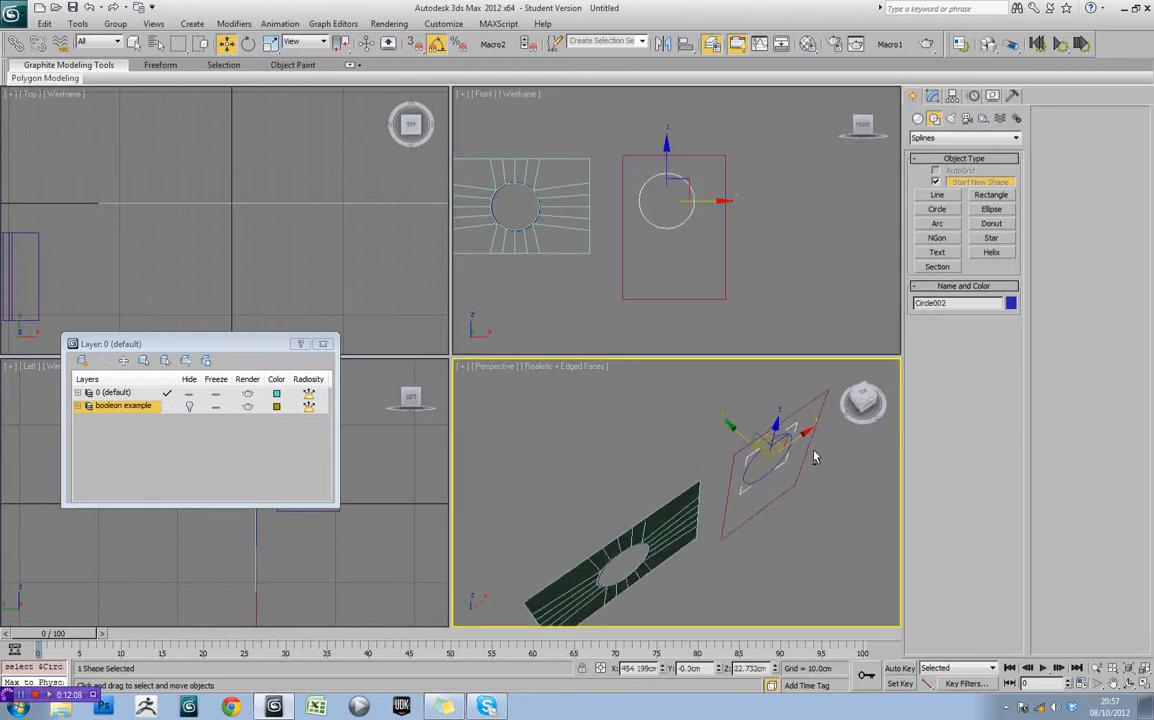
{"action": "left_click", "coordinate": [809, 510]}
{"action": "middle_click_drag", "start_coordinate": [809, 510], "coordinate": [751, 502], "text": "alt"}
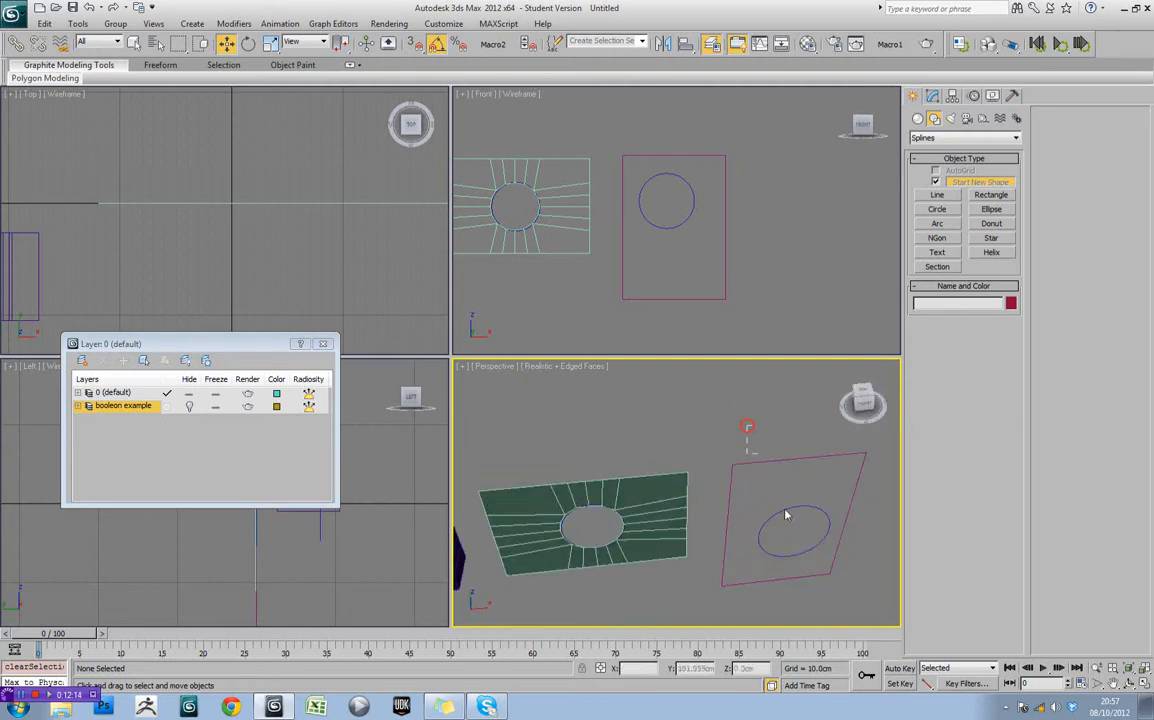
{"action": "left_click_drag", "start_coordinate": [786, 515], "coordinate": [803, 547]}
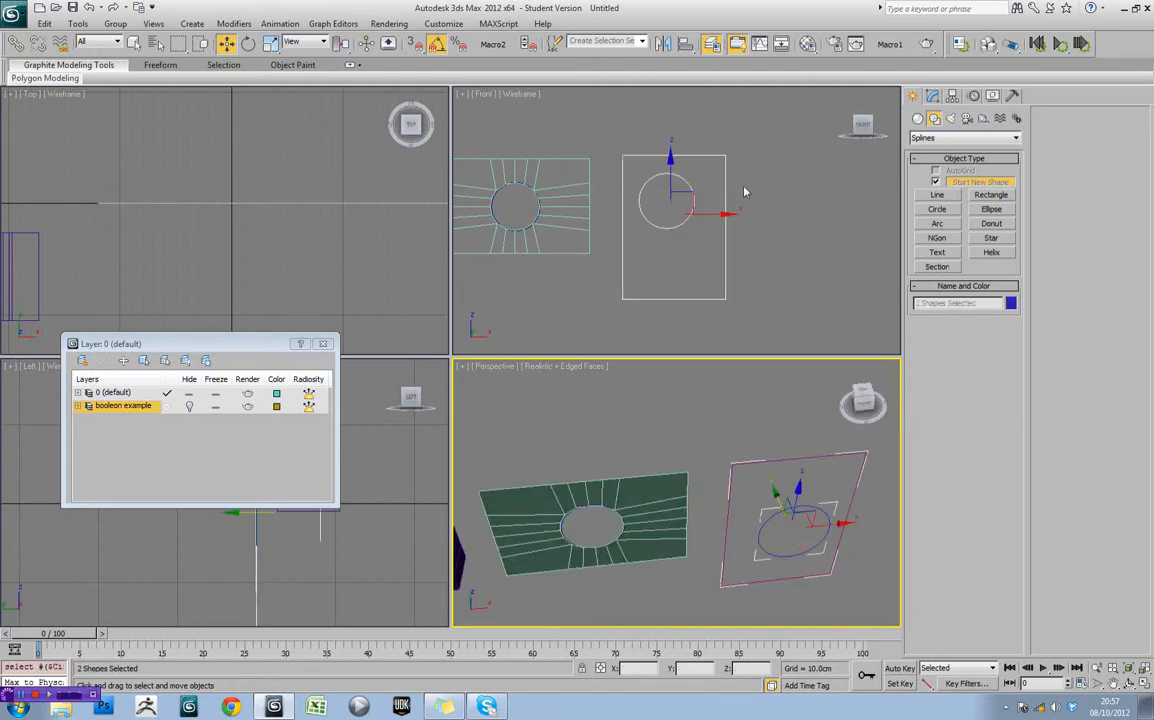
{"action": "left_click", "coordinate": [688, 53]}
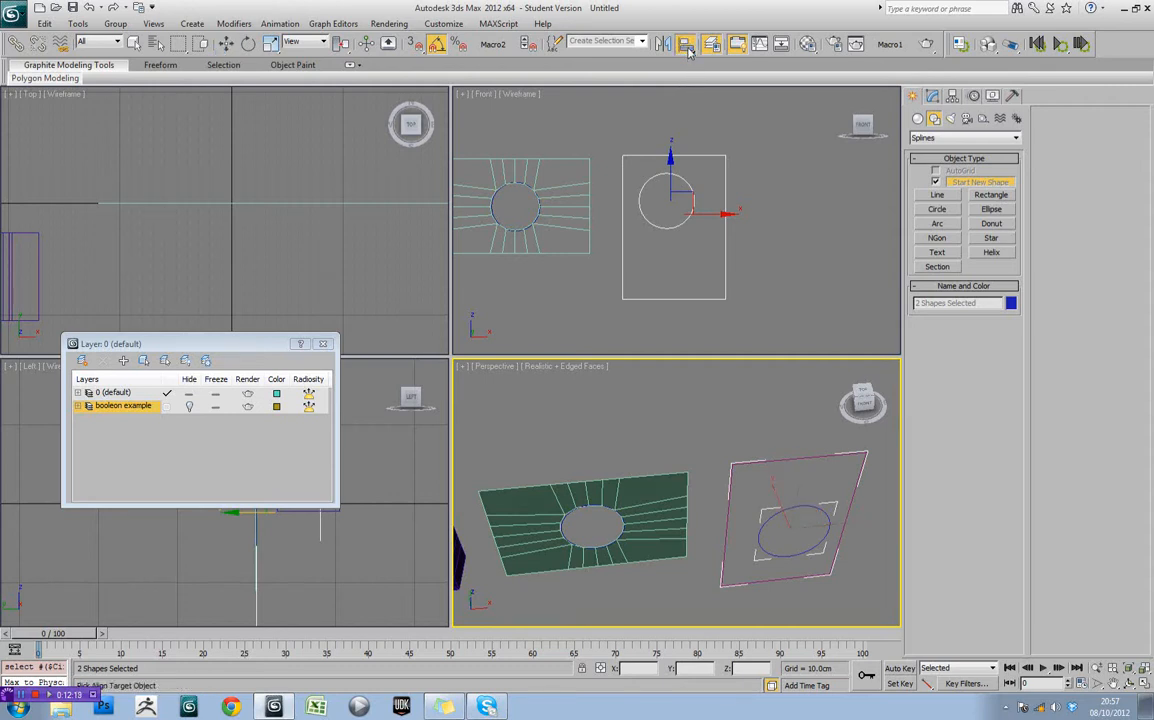
{"action": "right_click", "coordinate": [837, 414]}
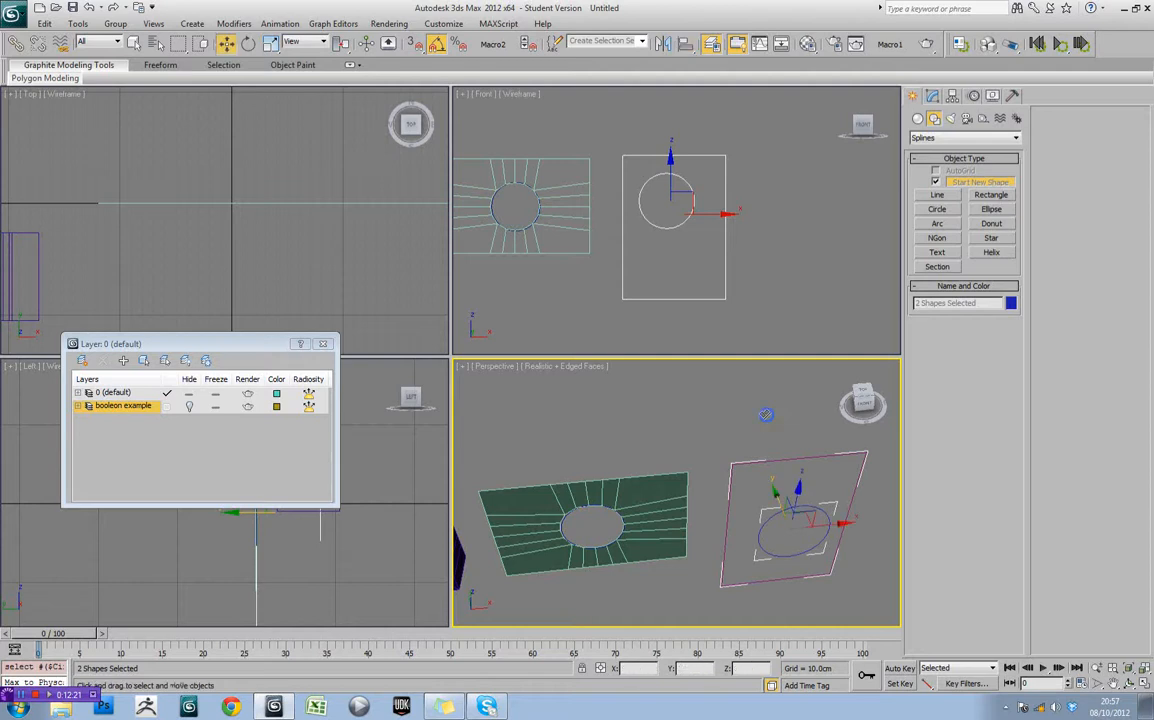
{"action": "left_click", "coordinate": [750, 422]}
Align the circle spline to the rectangle in X, Y and Z position, matching pivot point to pivot point
{"action": "left_click", "coordinate": [802, 507]}
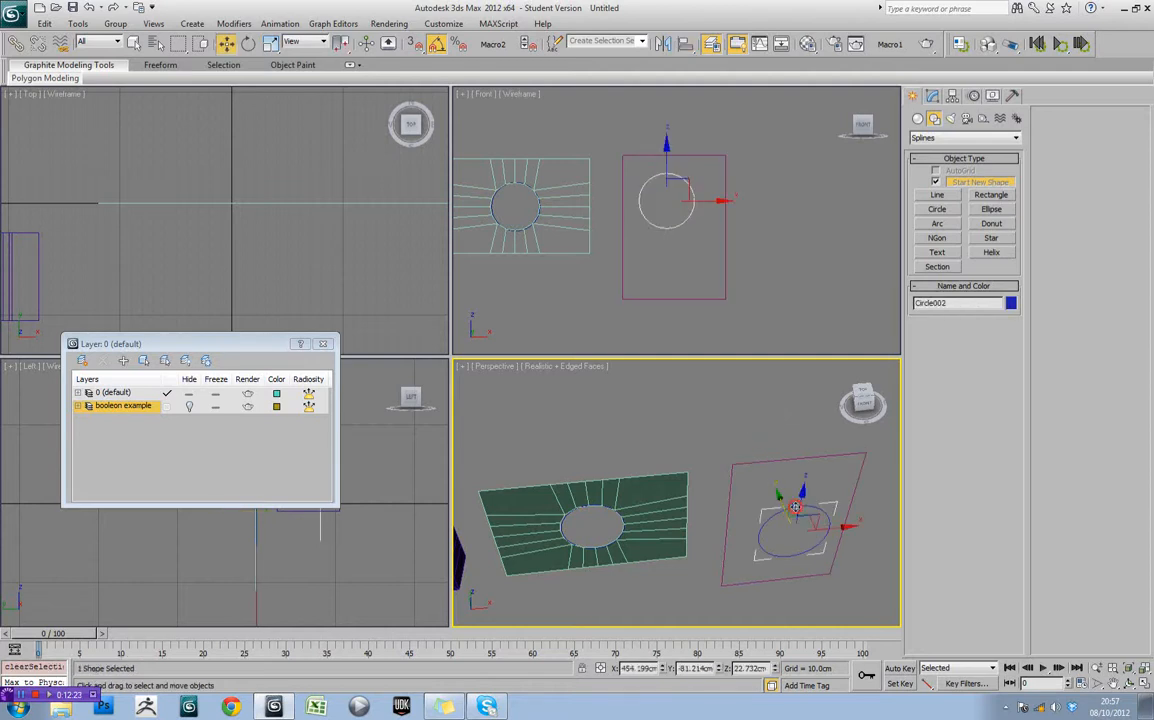
{"action": "left_click", "coordinate": [683, 45]}
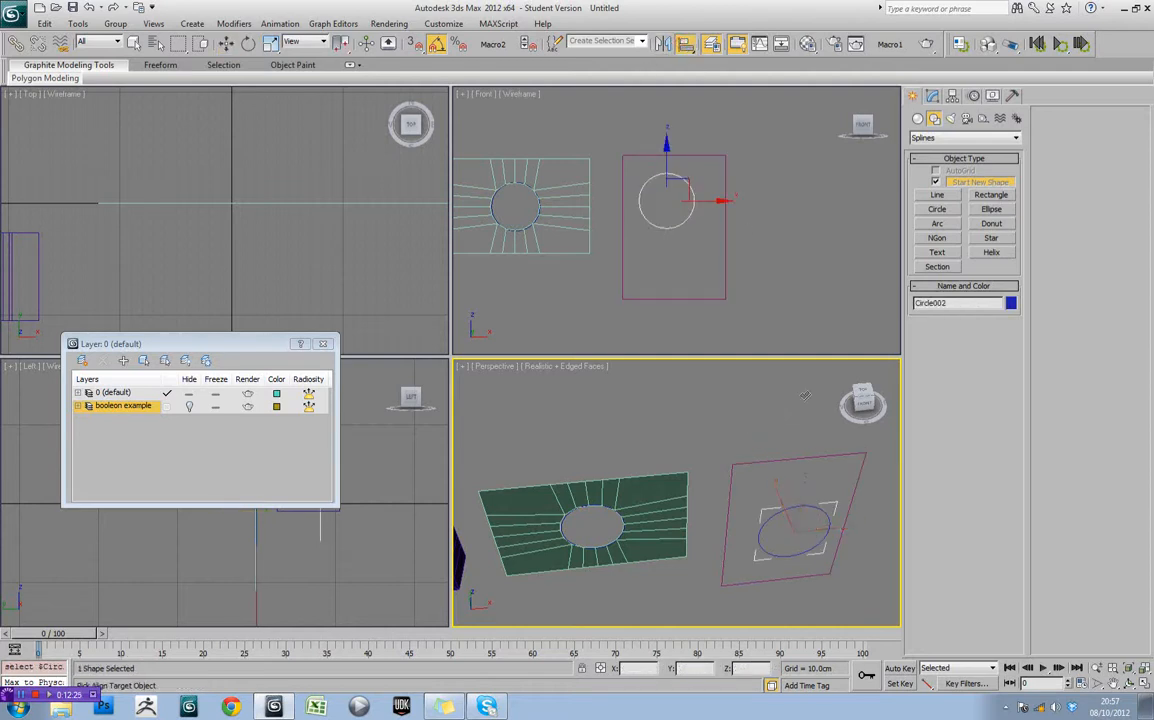
{"action": "left_click", "coordinate": [790, 460]}
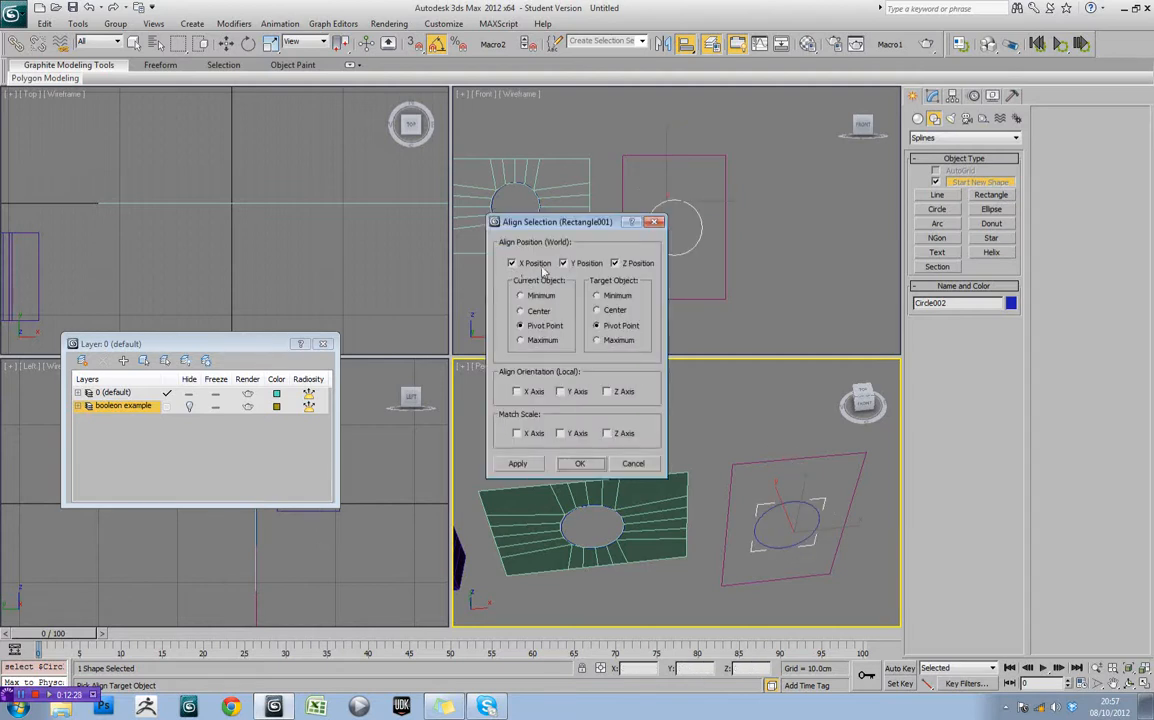
{"action": "left_click", "coordinate": [579, 463]}
Move the circle back up into the centre of the rectangle's upper half in the Front view
{"action": "middle_click_drag", "start_coordinate": [793, 511], "coordinate": [790, 485], "text": "alt"}
{"action": "left_click", "coordinate": [732, 405]}
{"action": "left_click", "coordinate": [785, 496]}
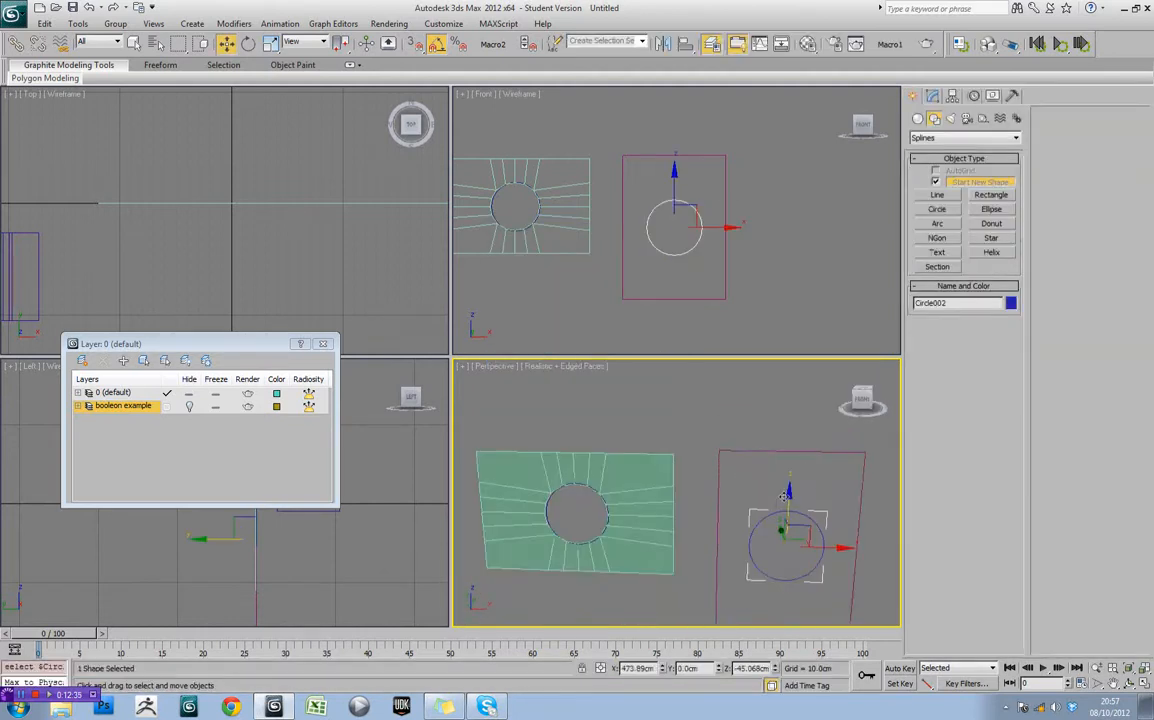
{"action": "left_click_drag", "start_coordinate": [697, 211], "coordinate": [687, 181]}
{"action": "middle_click_drag", "start_coordinate": [781, 482], "coordinate": [758, 432]}
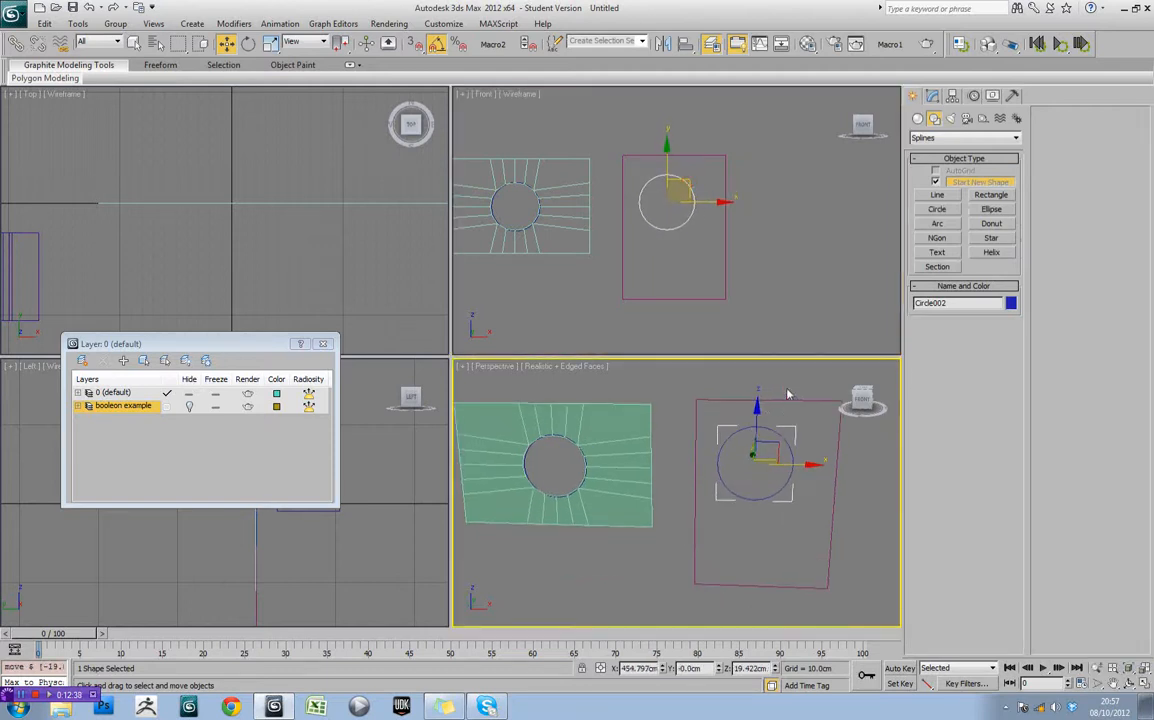
Convert the rectangle to an editable spline and attach the circle to it
{"action": "left_click", "coordinate": [788, 400]}
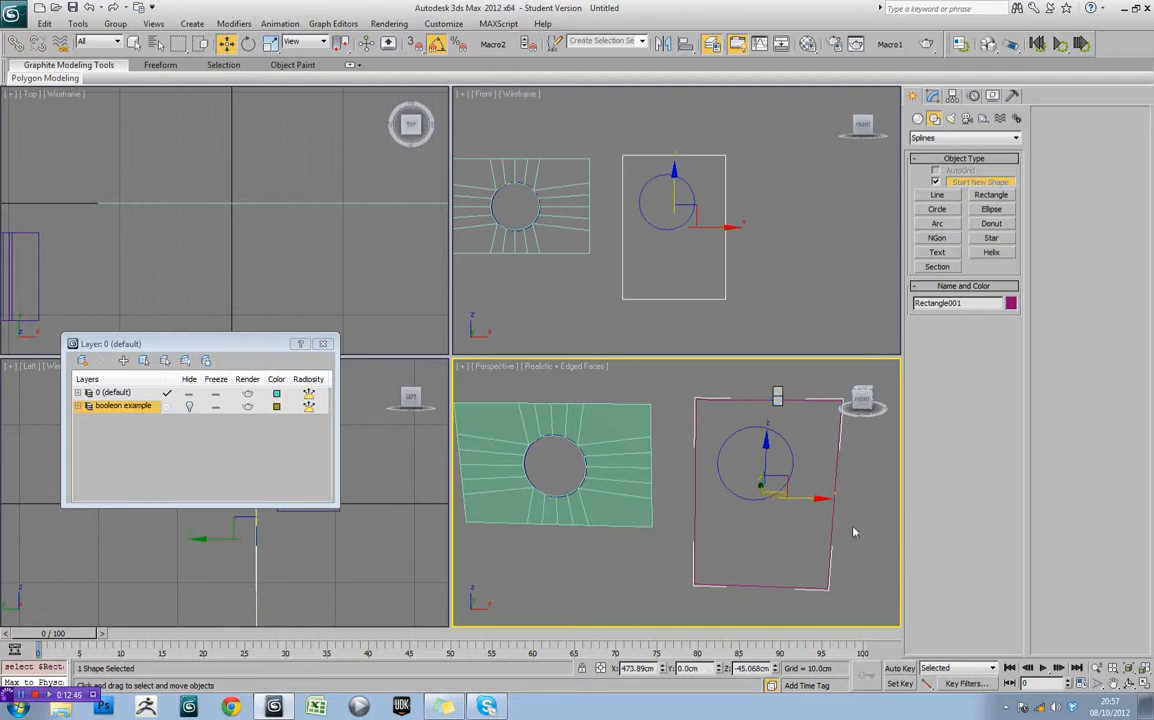
{"action": "left_click", "coordinate": [899, 528]}
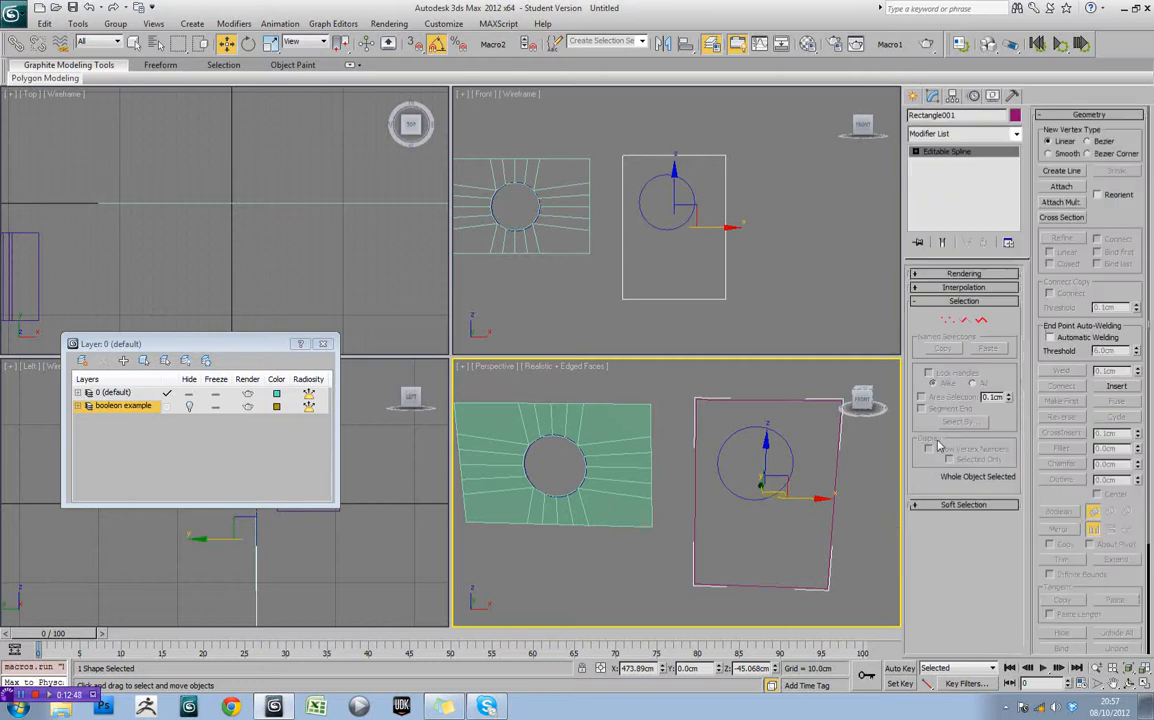
{"action": "left_click", "coordinate": [1060, 187]}
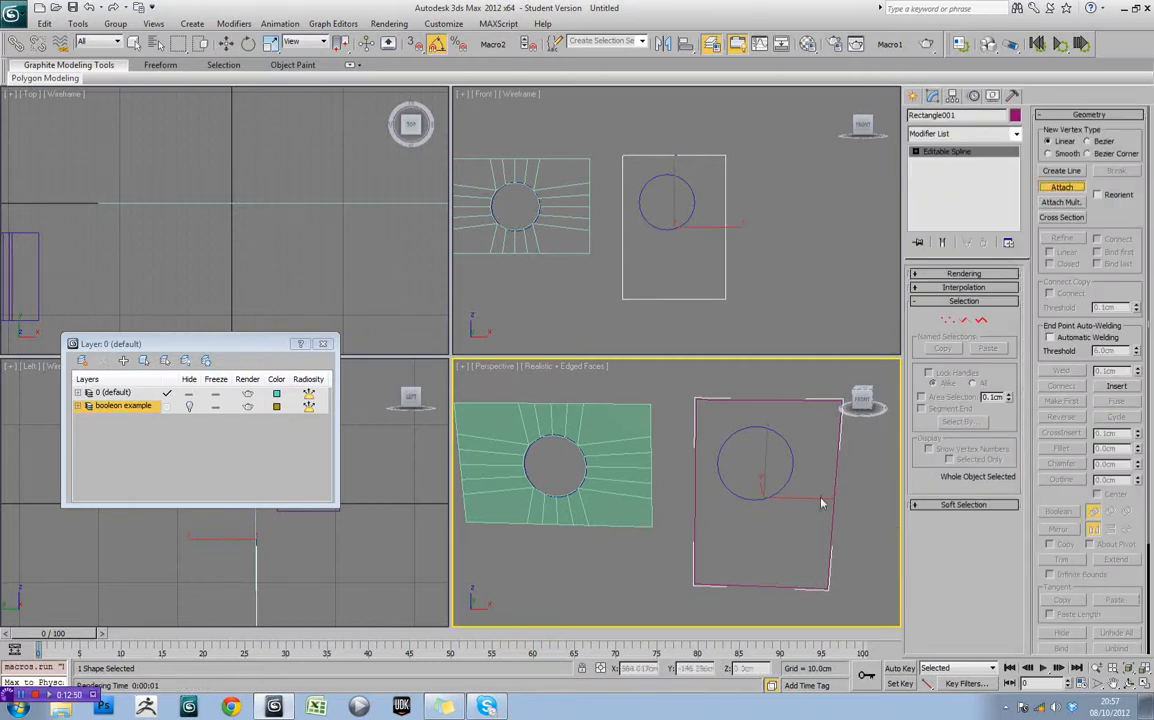
{"action": "left_click", "coordinate": [790, 478]}
{"action": "key", "text": "w"}
Add an Extrude modifier to the combined rectangle and circle shape with an amount of 58.5 cm
{"action": "mouse_move", "coordinate": [824, 489]}
{"action": "middle_mouse_down", "text": "alt"}
{"action": "mouse_move", "coordinate": [783, 500]}
{"action": "mouse_move", "coordinate": [815, 493]}
{"action": "middle_mouse_up", "text": "alt"}
{"action": "left_click", "coordinate": [980, 134]}
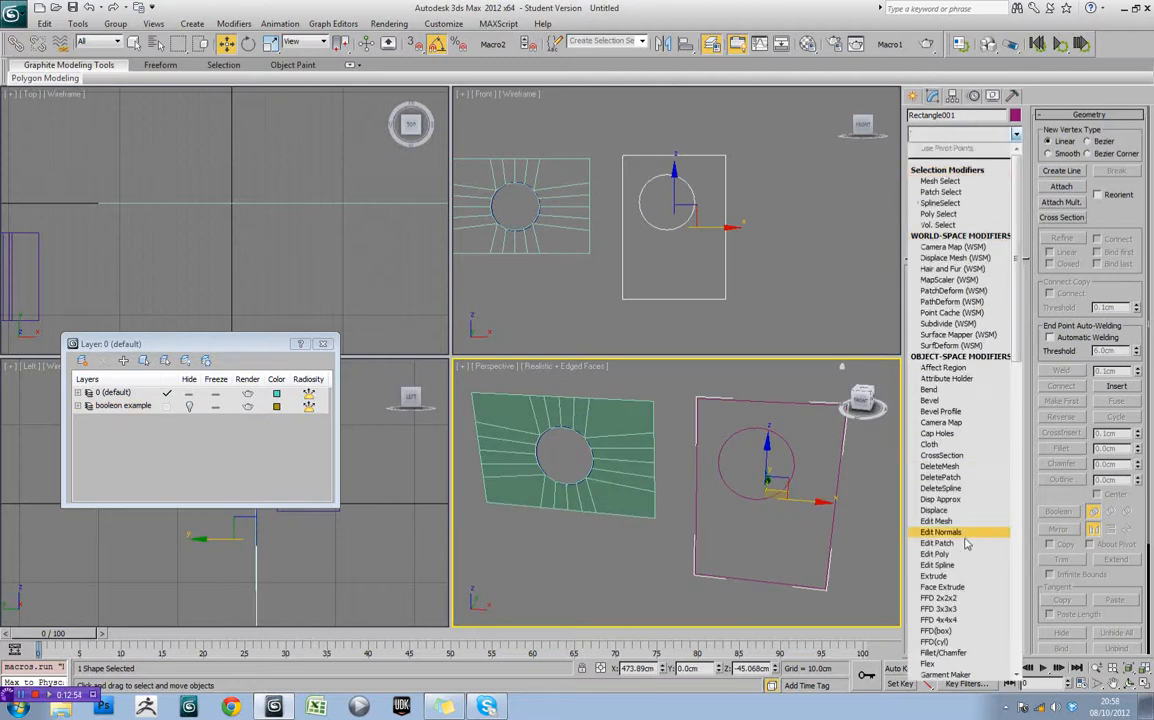
{"action": "left_click", "coordinate": [961, 577]}
{"action": "left_click_drag", "start_coordinate": [1003, 291], "coordinate": [1003, 211]}
{"action": "middle_click_drag", "start_coordinate": [828, 515], "coordinate": [860, 498], "text": "alt"}
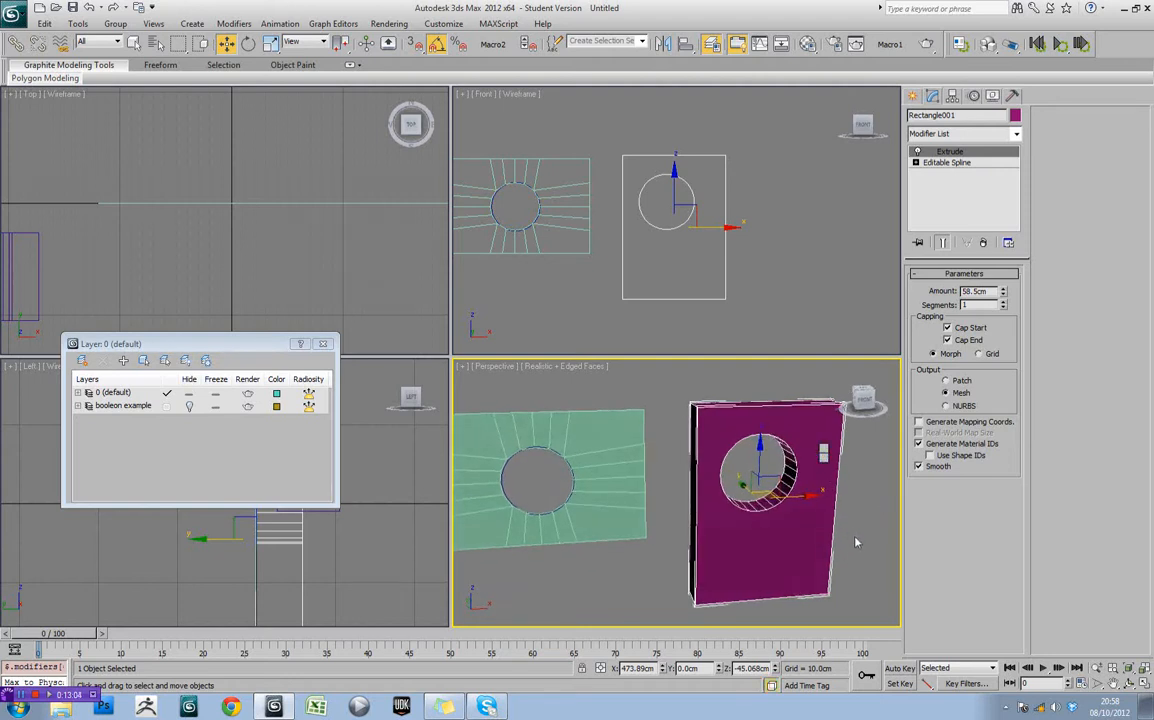
Turn off the Edges Only display property for the extruded shape to show its triangulation
{"action": "key", "text": "alt+Return"}
{"action": "left_click", "coordinate": [457, 400]}
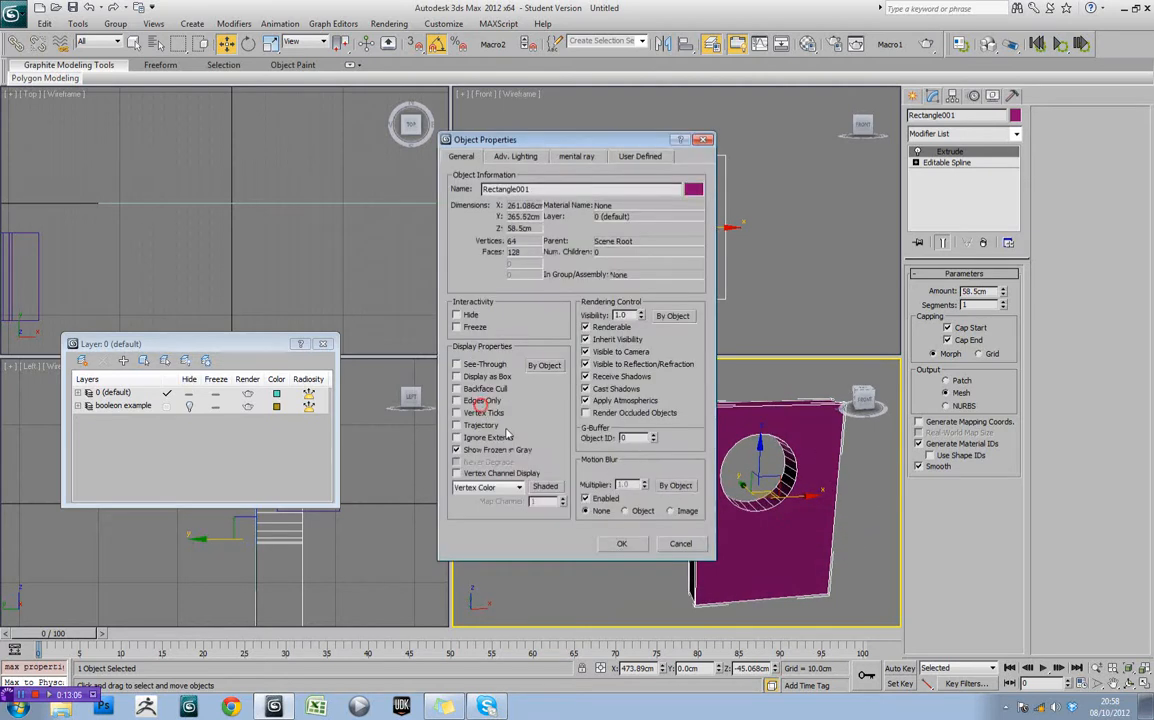
{"action": "left_click", "coordinate": [621, 543]}
{"action": "mouse_move", "coordinate": [775, 523]}
{"action": "middle_mouse_down", "text": "alt"}
{"action": "mouse_move", "coordinate": [787, 528]}
{"action": "mouse_move", "coordinate": [773, 528]}
{"action": "middle_mouse_up", "text": "alt"}
Undo the extrusion, the circle attachment and the editable spline conversion
{"action": "key", "text": "ctrl+z"}
{"action": "key", "text": "ctrl+z"}
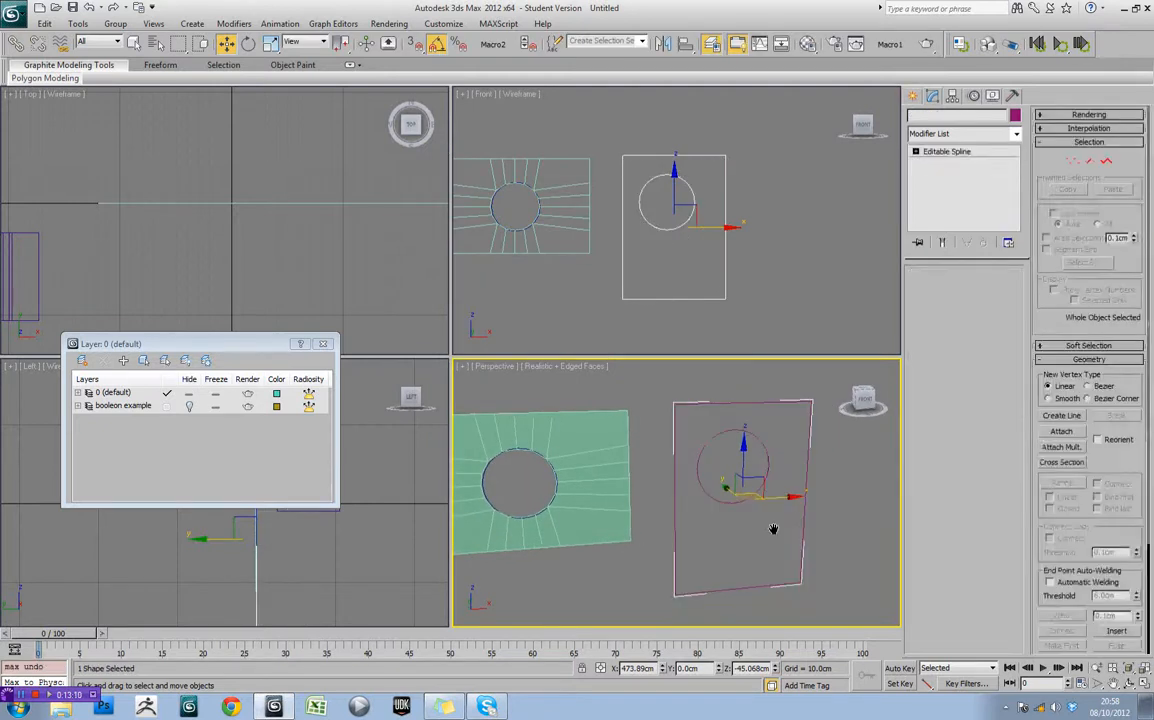
{"action": "key", "text": "ctrl+z"}
{"action": "key", "text": "ctrl+z"}
Set the circle spline's interpolation to 2 steps with Optimize turned off
{"action": "left_click", "coordinate": [753, 490]}
{"action": "left_click", "coordinate": [751, 403]}
{"action": "left_click_drag", "start_coordinate": [750, 403], "coordinate": [738, 445]}
{"action": "middle_click_drag", "start_coordinate": [738, 445], "coordinate": [797, 481], "text": "alt"}
{"action": "left_click", "coordinate": [797, 481]}
{"action": "left_click_drag", "start_coordinate": [771, 432], "coordinate": [752, 455]}
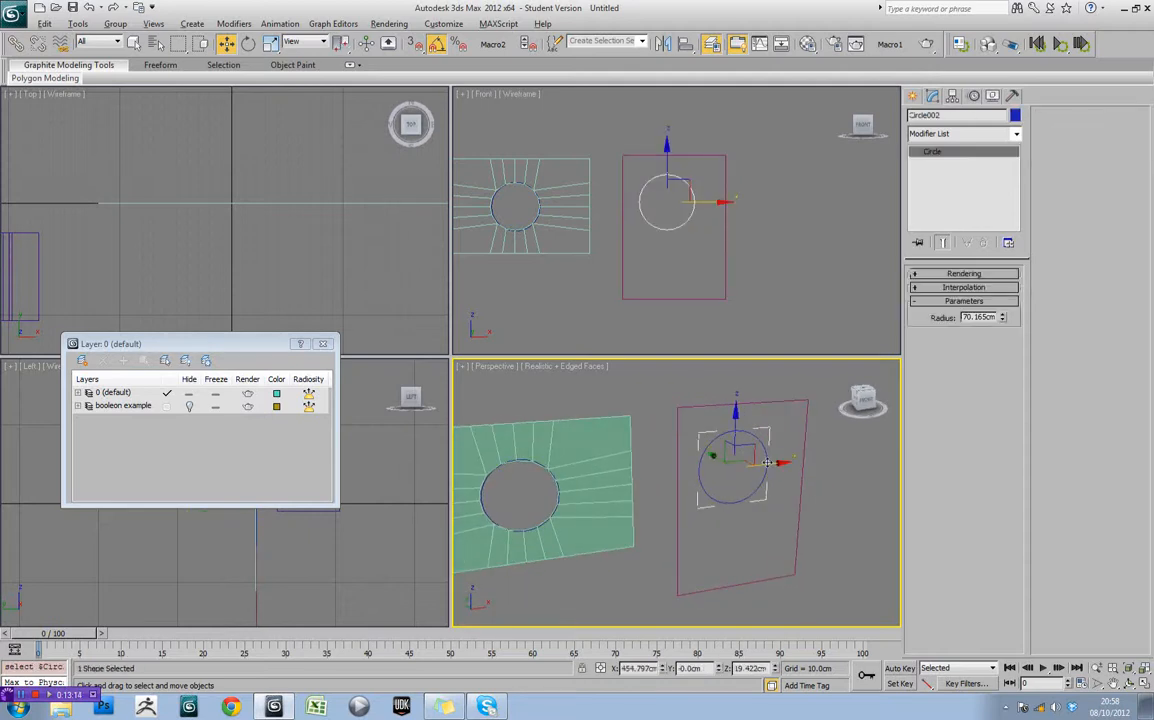
{"action": "middle_click_drag", "start_coordinate": [800, 420], "coordinate": [842, 388], "text": "alt"}
{"action": "left_click", "coordinate": [962, 288]}
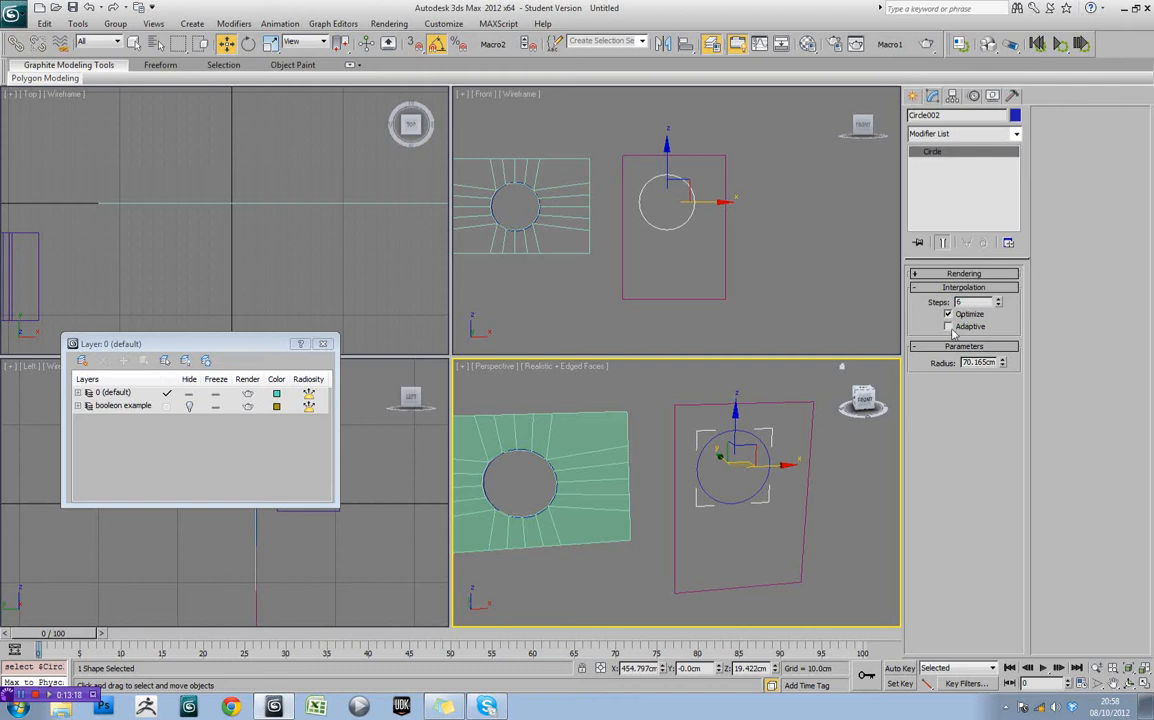
{"action": "left_click", "coordinate": [999, 301]}
{"action": "left_click", "coordinate": [1000, 303]}
{"action": "left_click_drag", "start_coordinate": [1004, 343], "coordinate": [1006, 371]}
{"action": "left_click", "coordinate": [999, 301]}
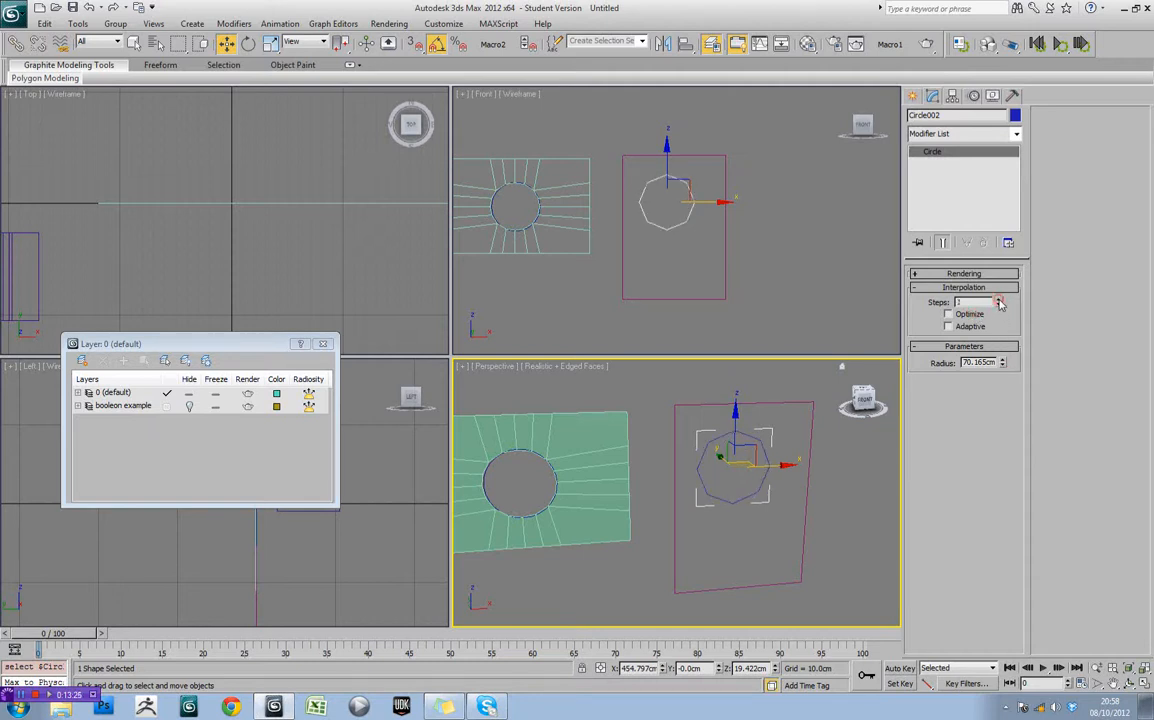
{"action": "left_click", "coordinate": [1000, 303]}
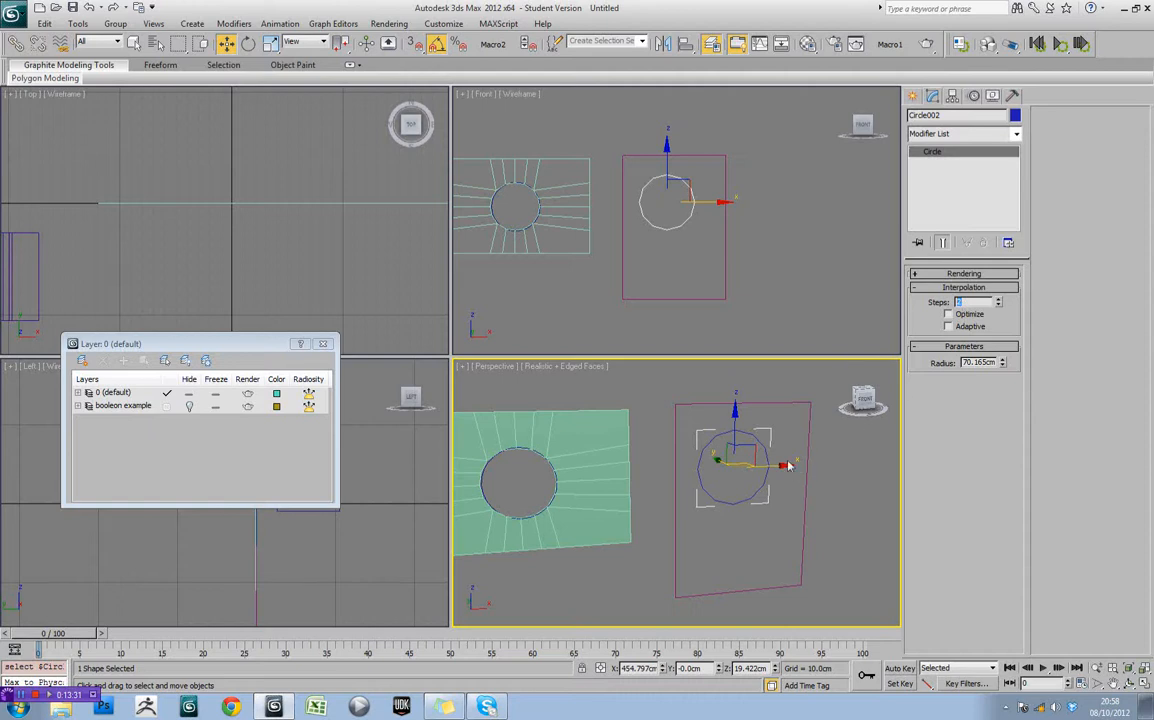
Convert the rectangle to an editable spline again and attach the low-step circle to it
{"action": "left_click", "coordinate": [785, 401]}
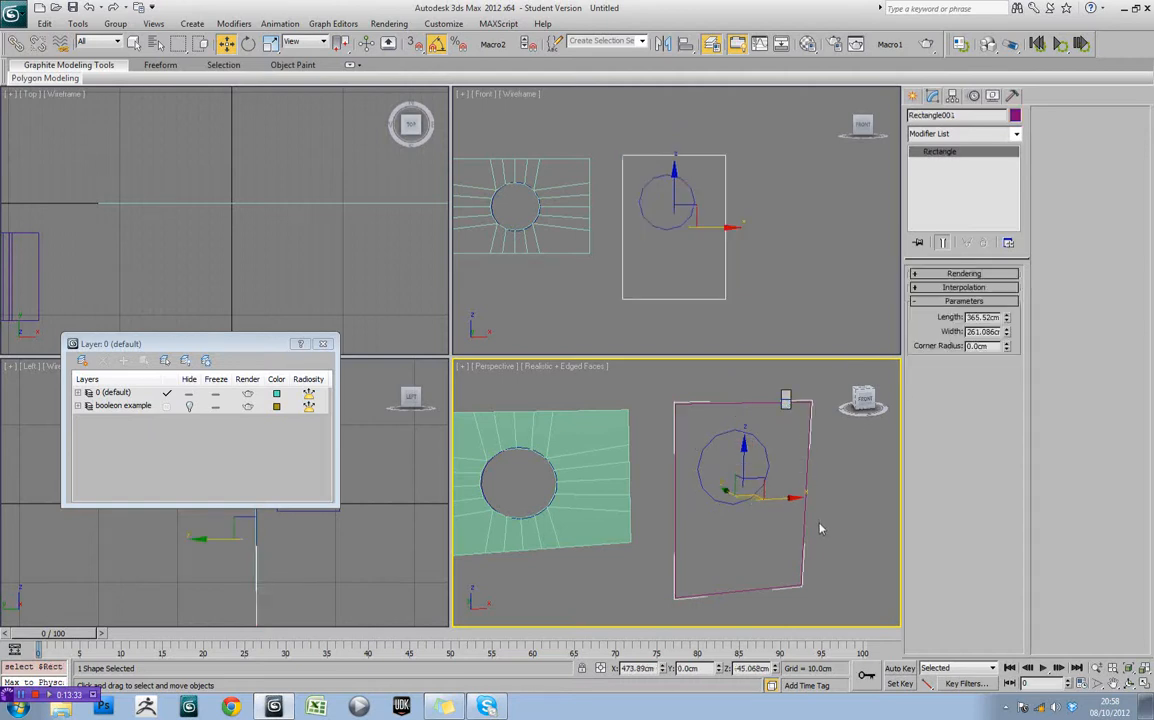
{"action": "key", "text": "alt+s"}
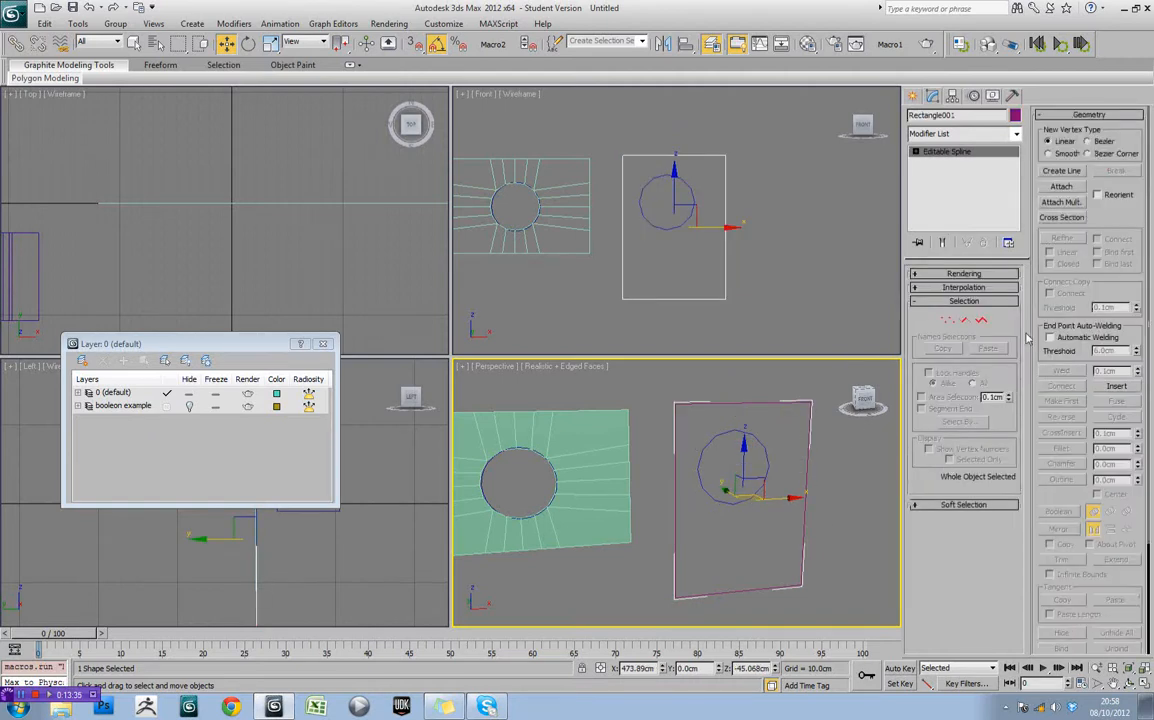
{"action": "left_click", "coordinate": [1061, 187]}
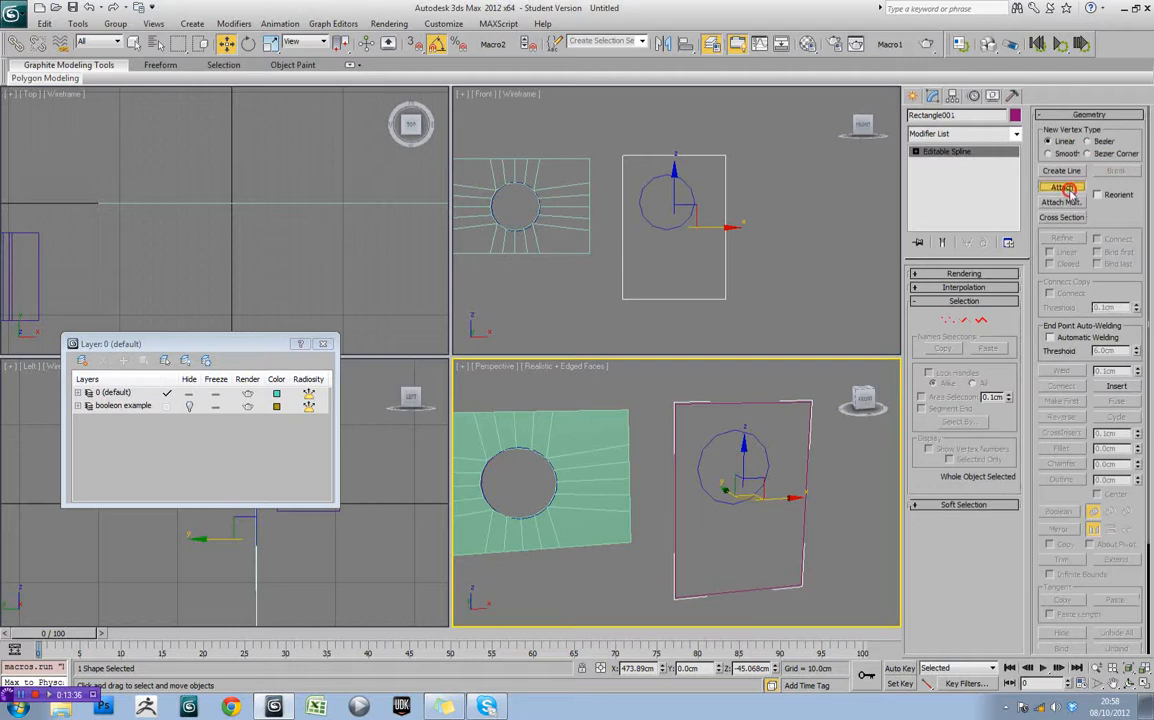
{"action": "left_click", "coordinate": [740, 500]}
{"action": "key", "text": "w"}
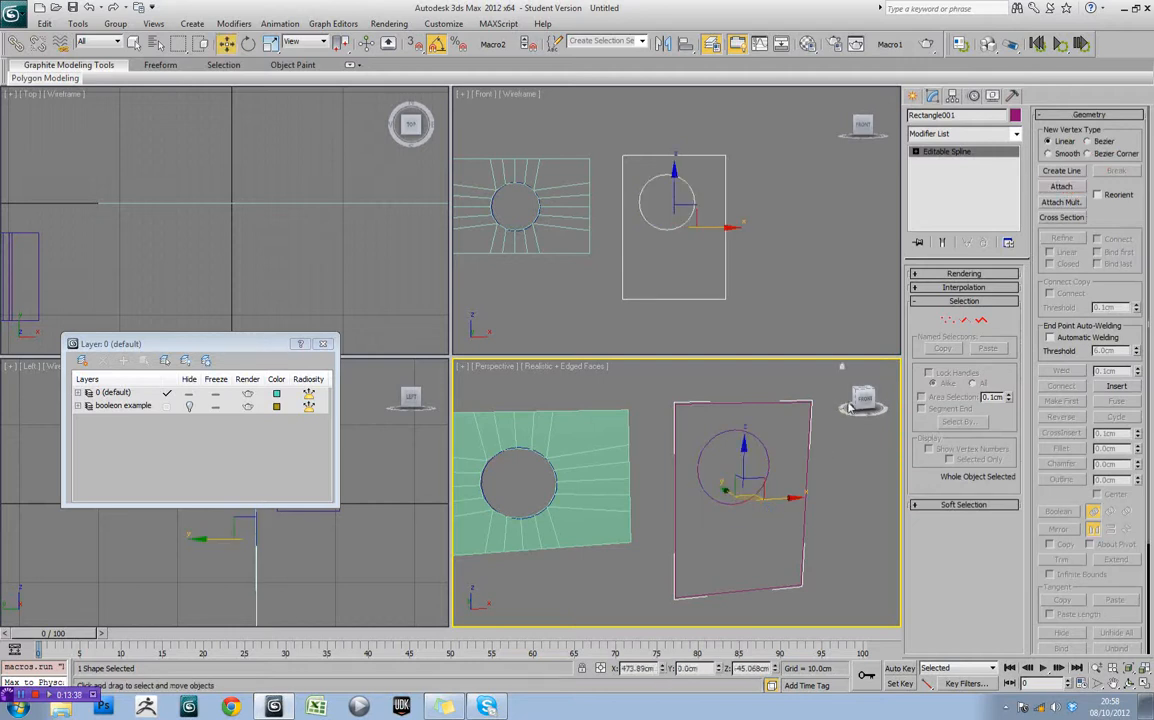
Set the combined spline's interpolation to 2 steps and turn off Optimize
{"action": "left_click", "coordinate": [960, 287]}
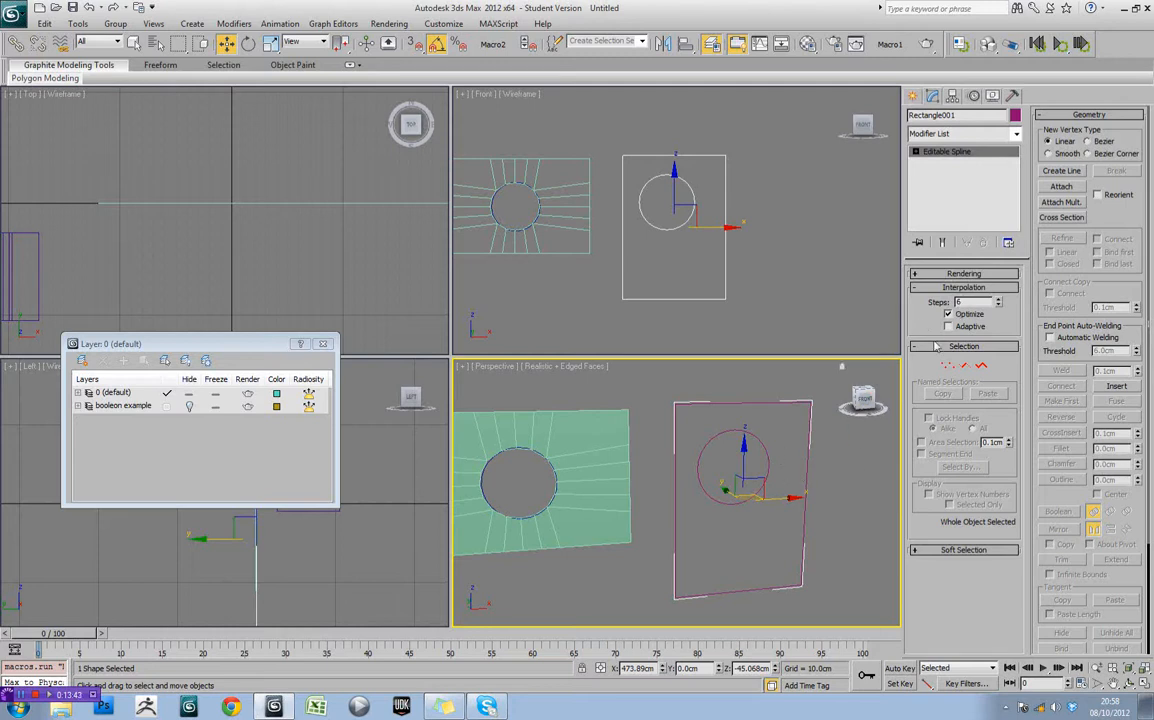
{"action": "left_click", "coordinate": [998, 302]}
{"action": "mouse_move", "coordinate": [812, 471]}
{"action": "middle_mouse_down", "text": "alt"}
{"action": "mouse_move", "coordinate": [760, 478]}
{"action": "mouse_move", "coordinate": [812, 462]}
{"action": "middle_mouse_up", "text": "alt"}
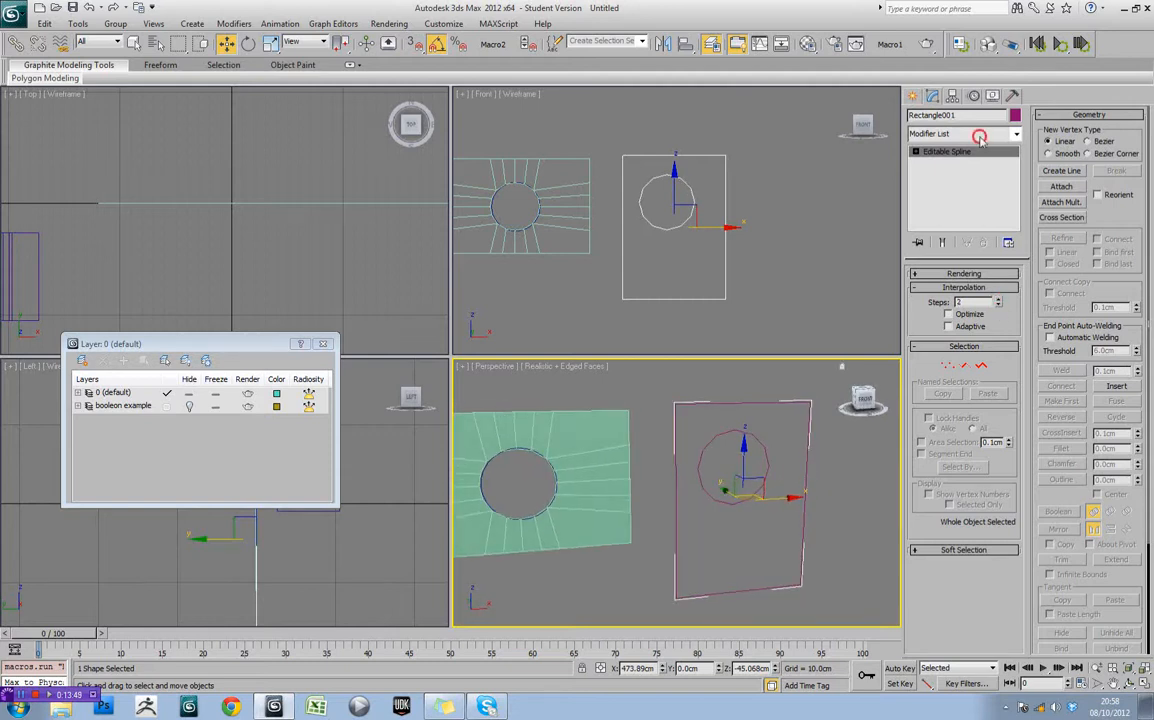
Extrude the combined spline by an amount of -90.5 cm
{"action": "left_click", "coordinate": [980, 137]}
{"action": "left_click", "coordinate": [955, 517]}
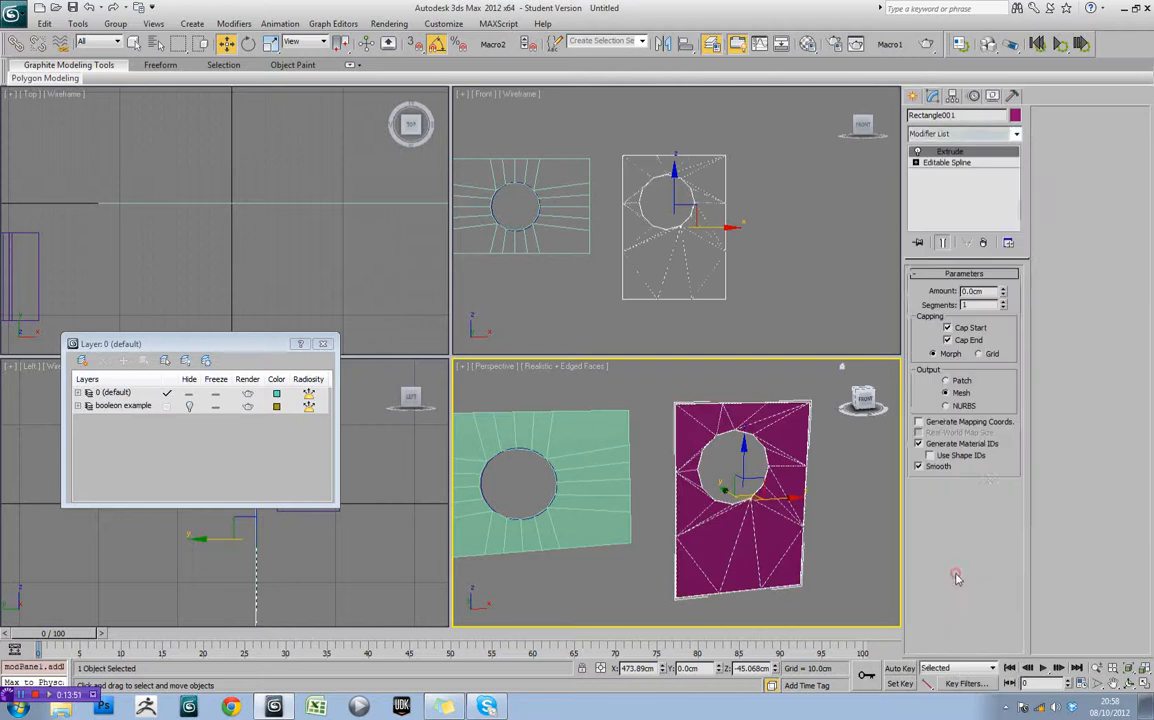
{"action": "left_click_drag", "start_coordinate": [1002, 291], "coordinate": [1015, 415]}
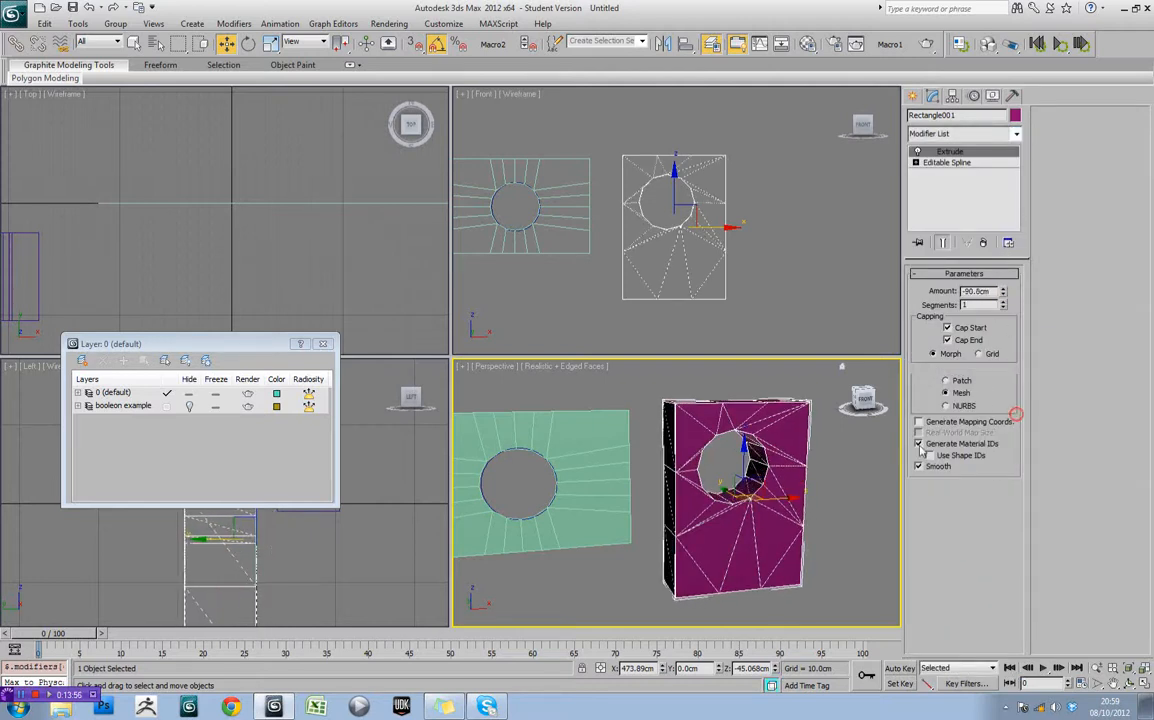
Enable the Edges Only display property for the extruded block so its triangulation is hidden
{"action": "middle_click_drag", "start_coordinate": [835, 462], "coordinate": [789, 479], "text": "alt"}
{"action": "scroll", "coordinate": [746, 491], "scroll_direction": "up", "scroll_amount": 3}
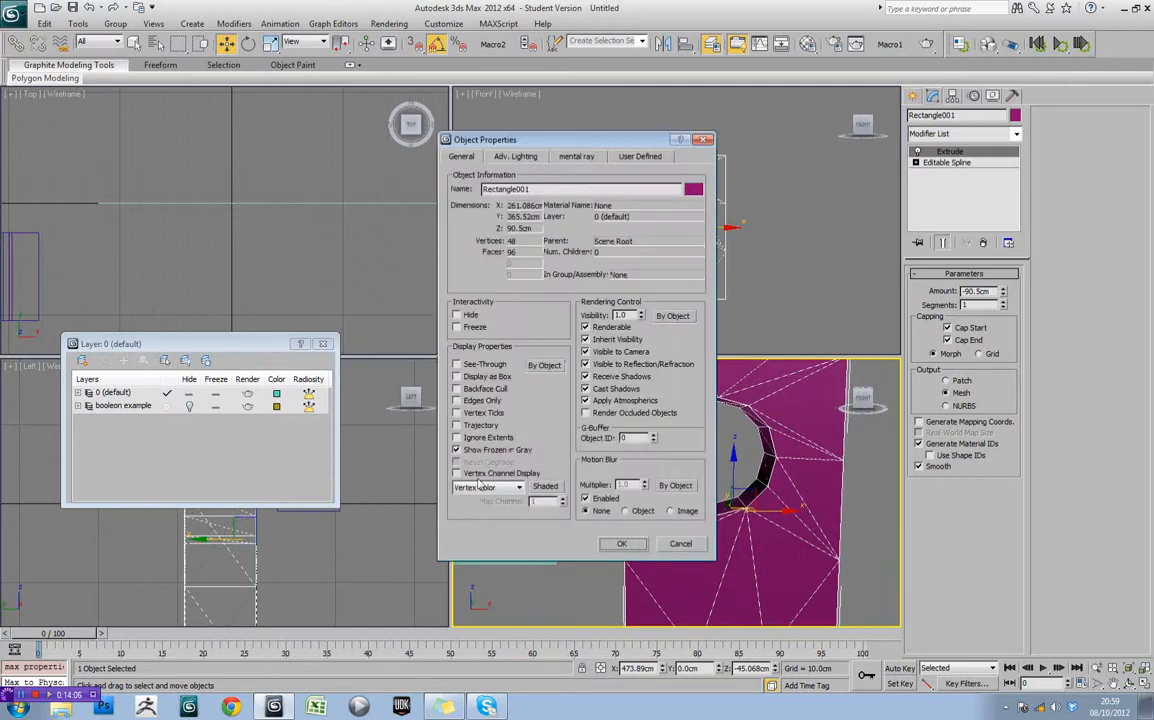
{"action": "left_click", "coordinate": [477, 401]}
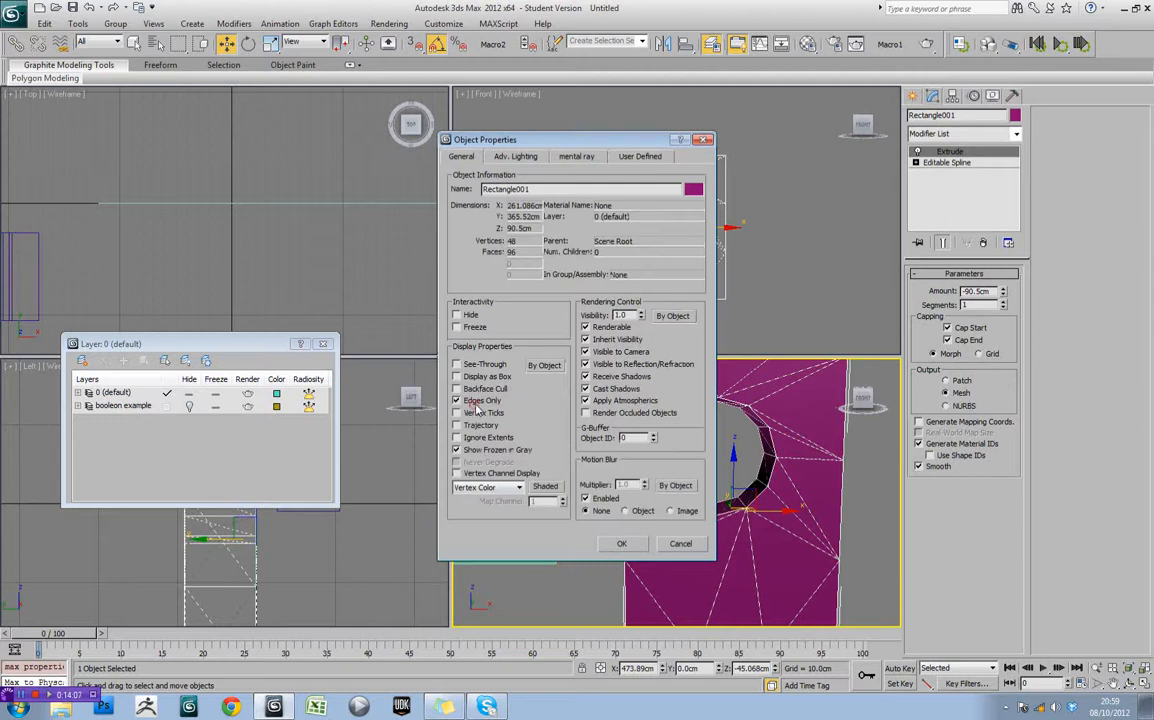
{"action": "left_click", "coordinate": [621, 543]}
Add an Edit Poly modifier on top of the extruded block's Extrude modifier
{"action": "left_click", "coordinate": [986, 134]}
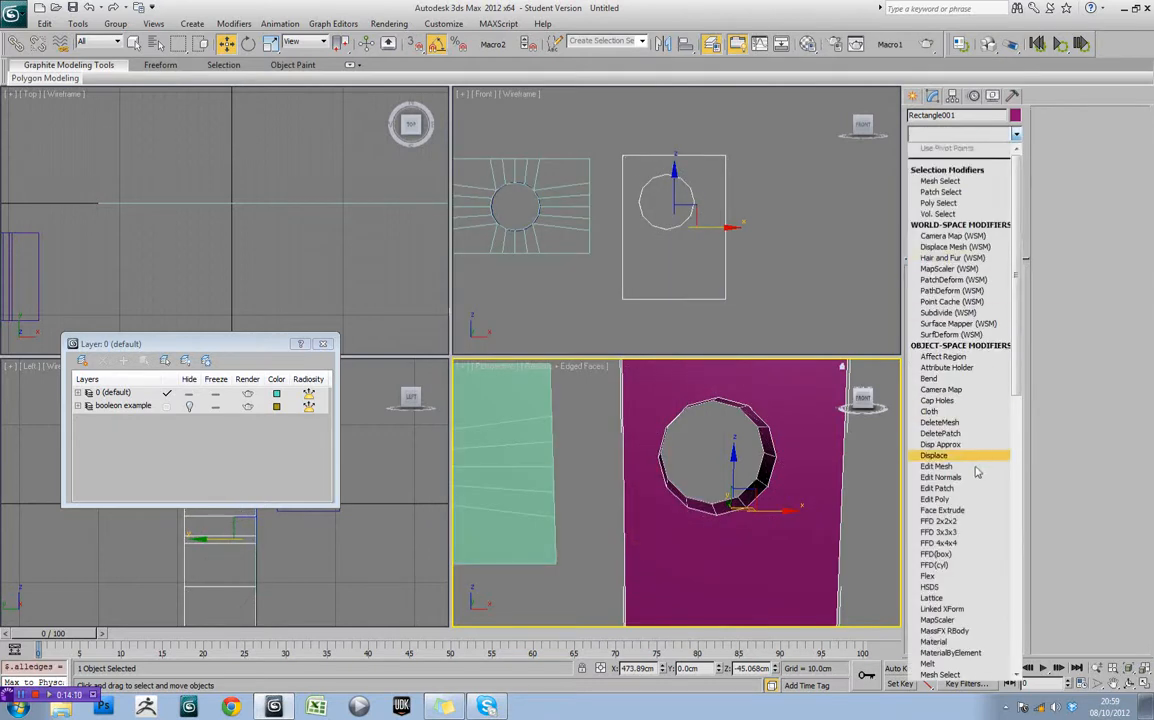
{"action": "left_click", "coordinate": [972, 499]}
{"action": "middle_click_drag", "start_coordinate": [838, 466], "coordinate": [720, 514], "text": "alt"}
{"action": "scroll", "coordinate": [686, 474], "scroll_direction": "up", "scroll_amount": 4}
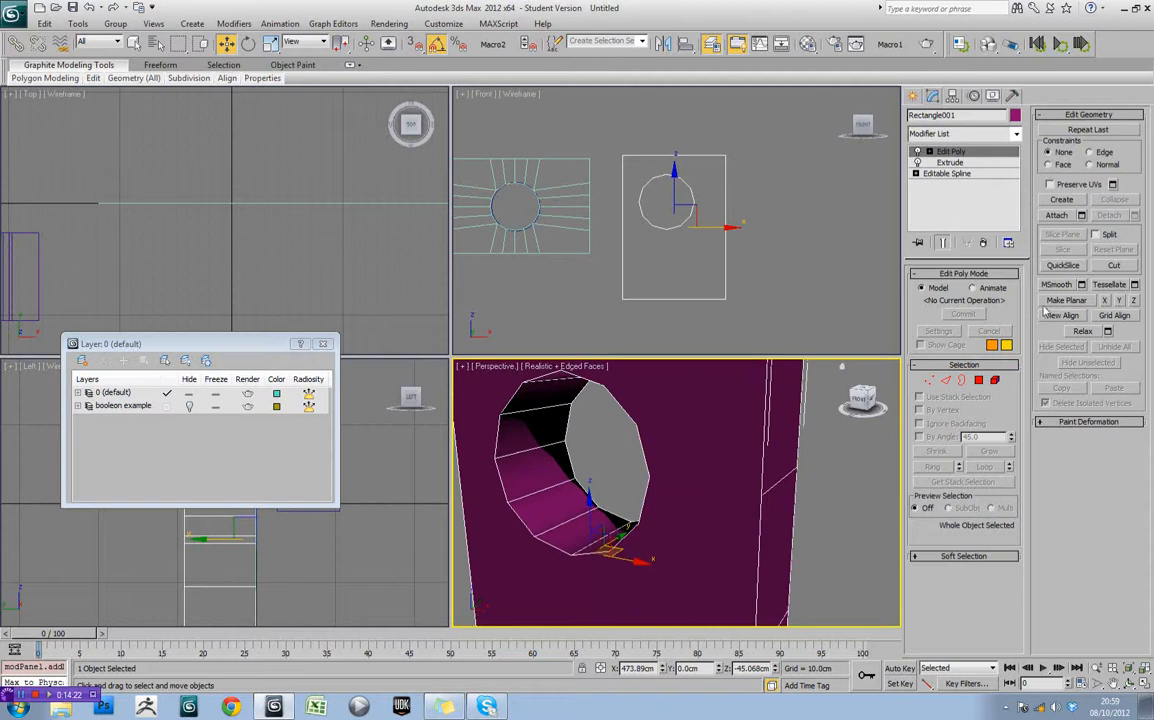
Cut two edges across the front face from the hole's right-hand vertices to the block's right edge
{"action": "left_click", "coordinate": [1114, 265]}
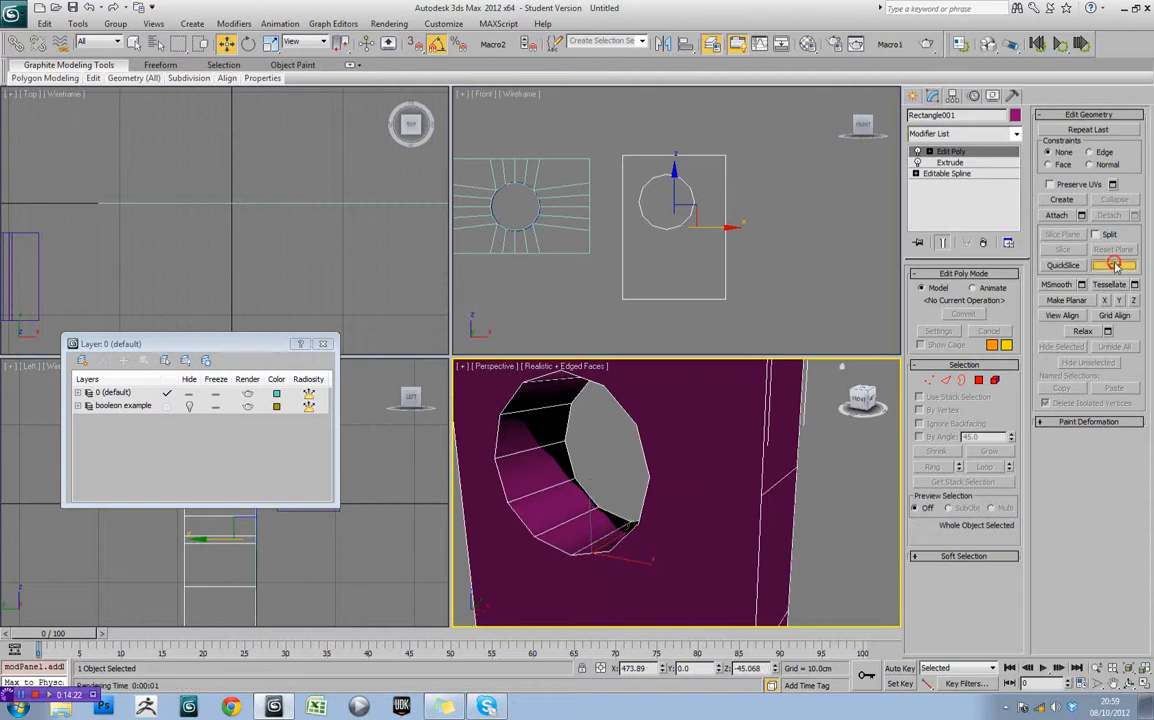
{"action": "left_click", "coordinate": [651, 478]}
{"action": "left_click", "coordinate": [761, 496]}
{"action": "middle_click_drag", "start_coordinate": [788, 489], "coordinate": [708, 513], "text": "alt"}
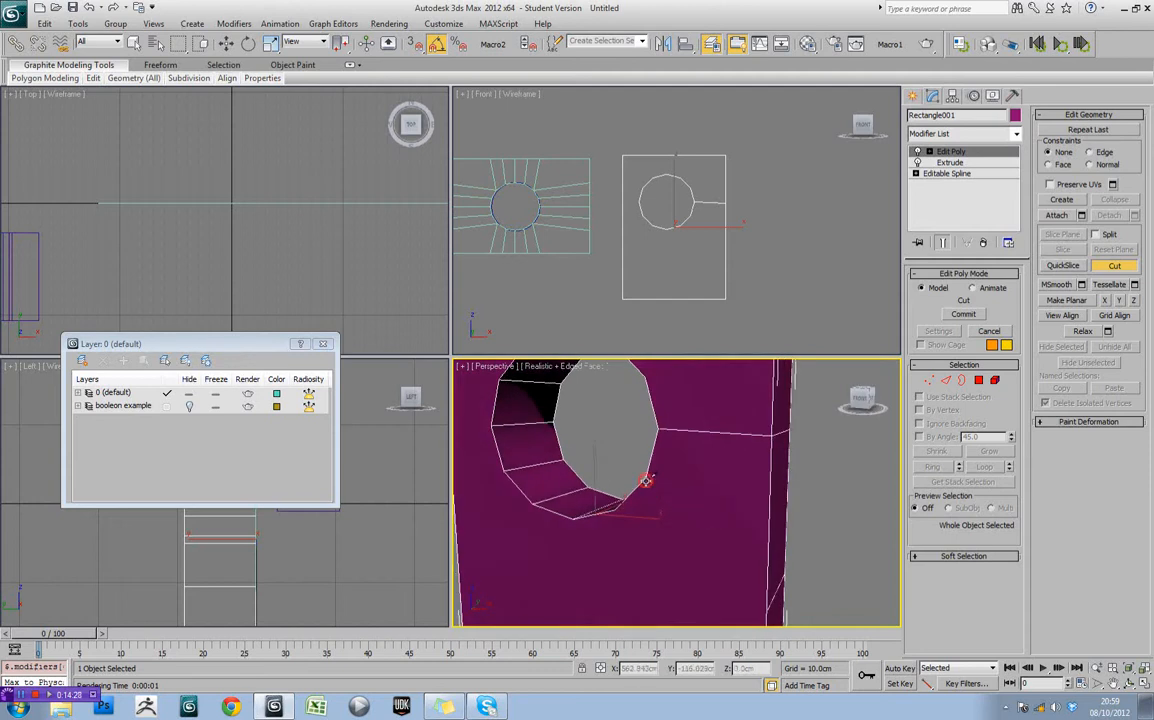
{"action": "left_click", "coordinate": [773, 511]}
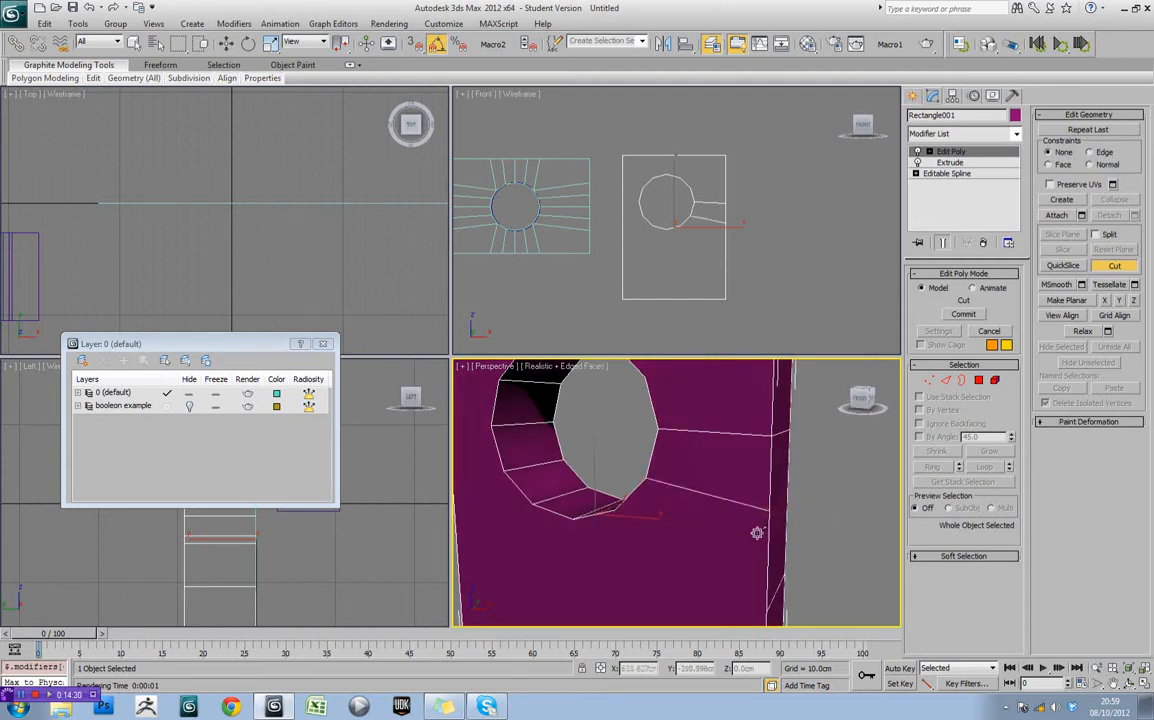
Cut edges from the hole's upper vertices to both top corners and to three points on the front face's top edge
{"action": "middle_click_drag", "start_coordinate": [757, 533], "coordinate": [702, 538], "text": "alt"}
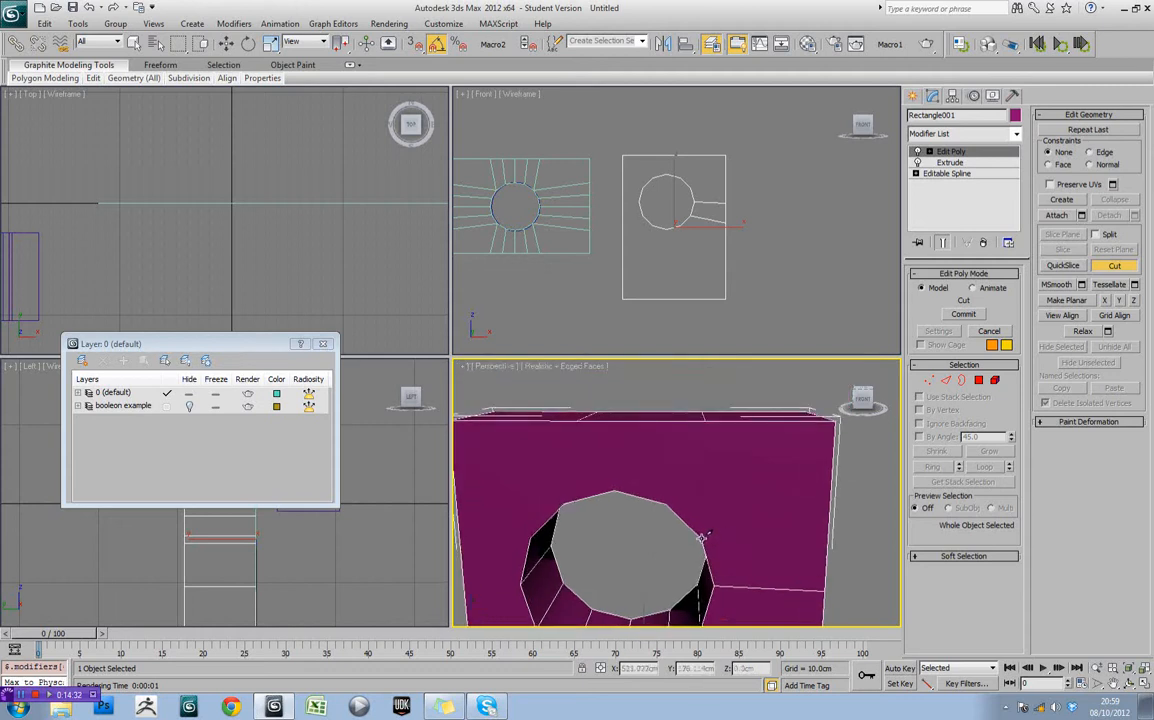
{"action": "left_click", "coordinate": [832, 423]}
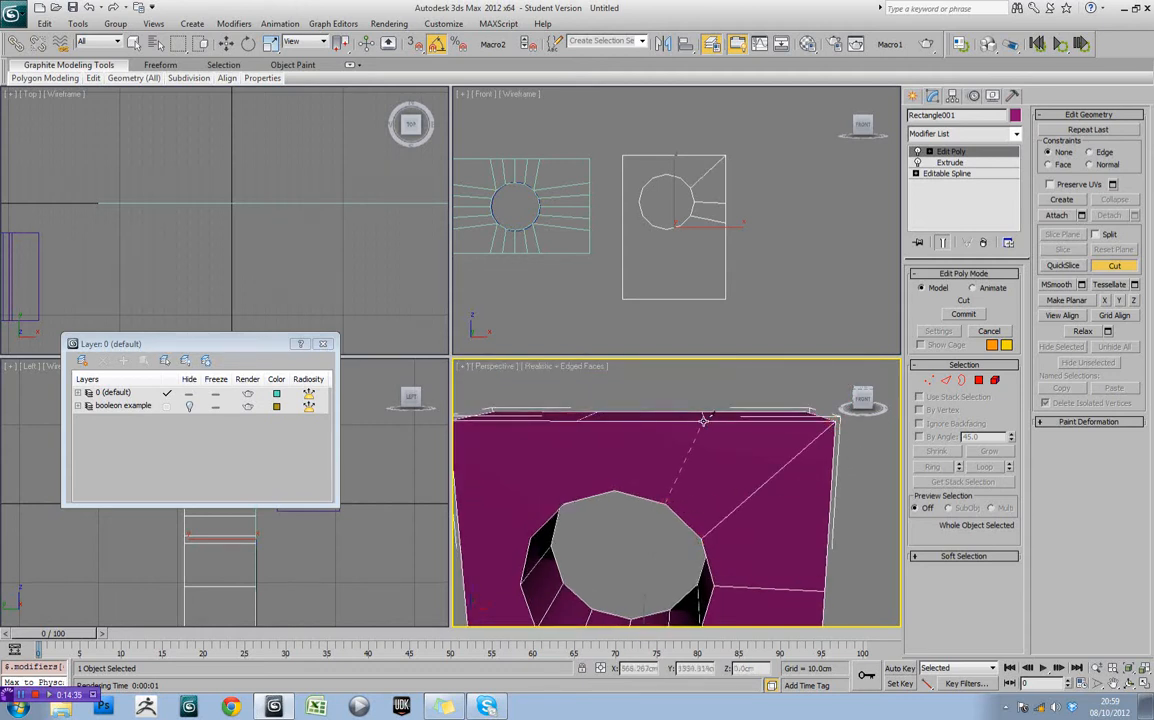
{"action": "middle_click_drag", "start_coordinate": [710, 425], "coordinate": [581, 401], "text": "alt"}
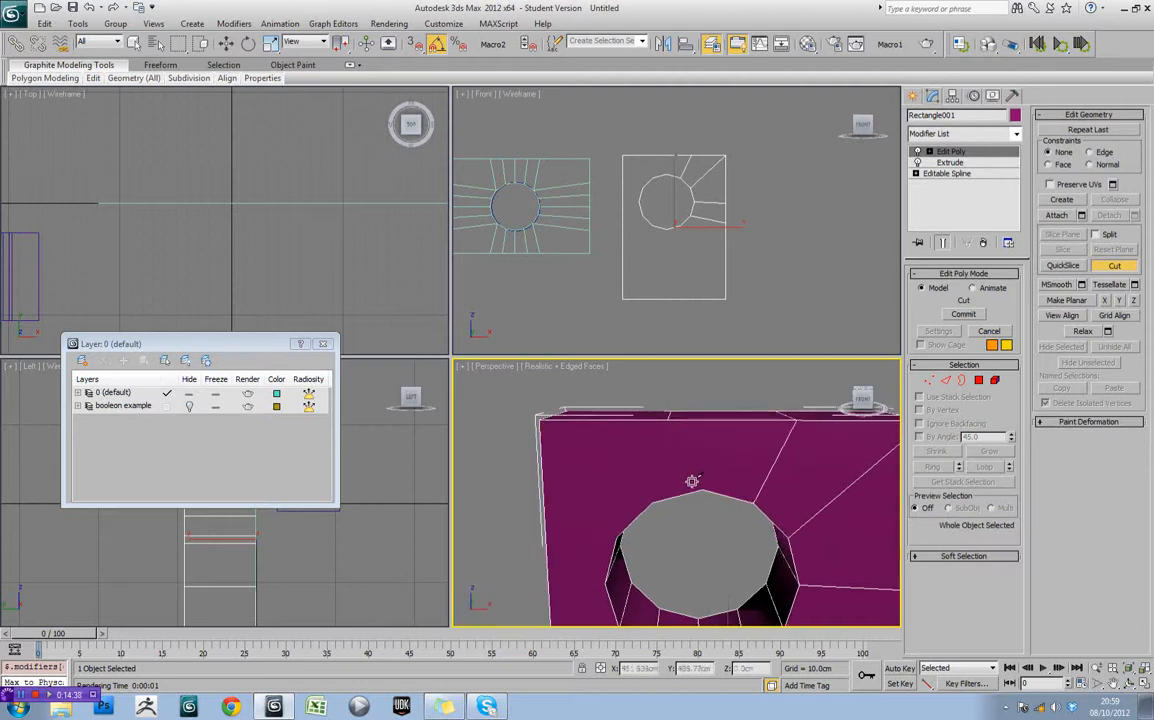
{"action": "left_click", "coordinate": [703, 421]}
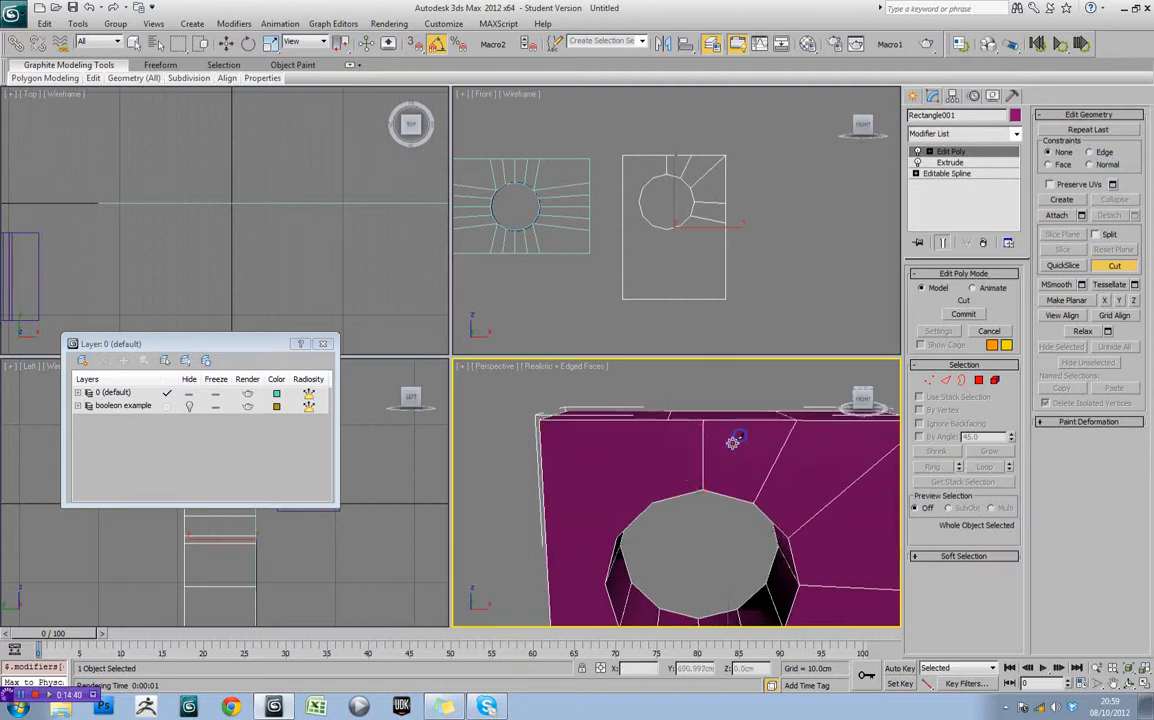
{"action": "left_click", "coordinate": [604, 421]}
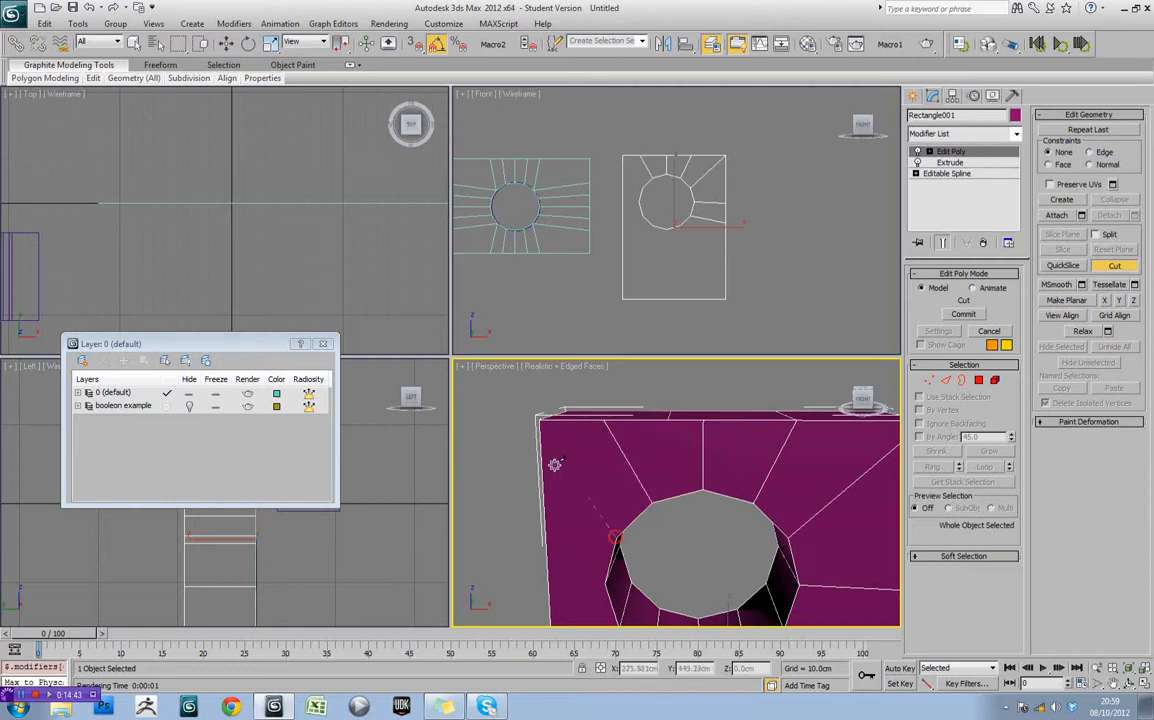
{"action": "left_click", "coordinate": [540, 421]}
{"action": "right_click", "coordinate": [541, 421]}
Cut two edges from the hole's left-hand vertices straight out to the front face's left edge
{"action": "middle_click_drag", "start_coordinate": [685, 538], "coordinate": [733, 443], "text": "alt"}
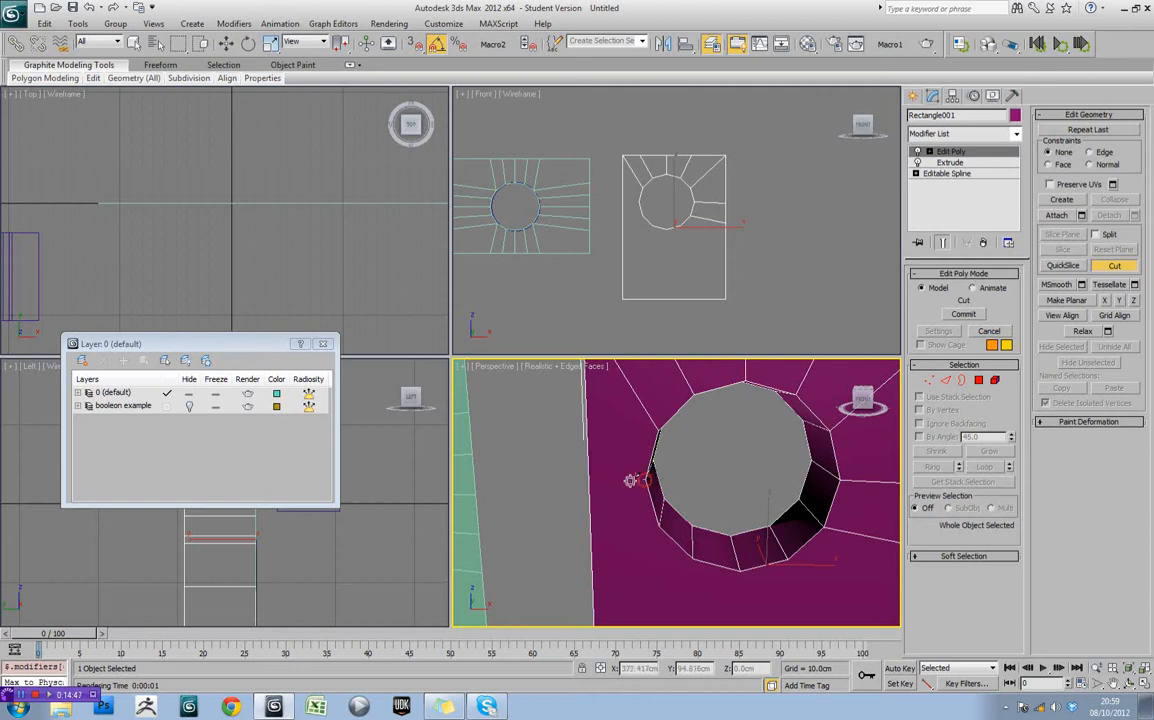
{"action": "left_click", "coordinate": [590, 481]}
{"action": "left_click", "coordinate": [594, 552]}
{"action": "right_click", "coordinate": [596, 552]}
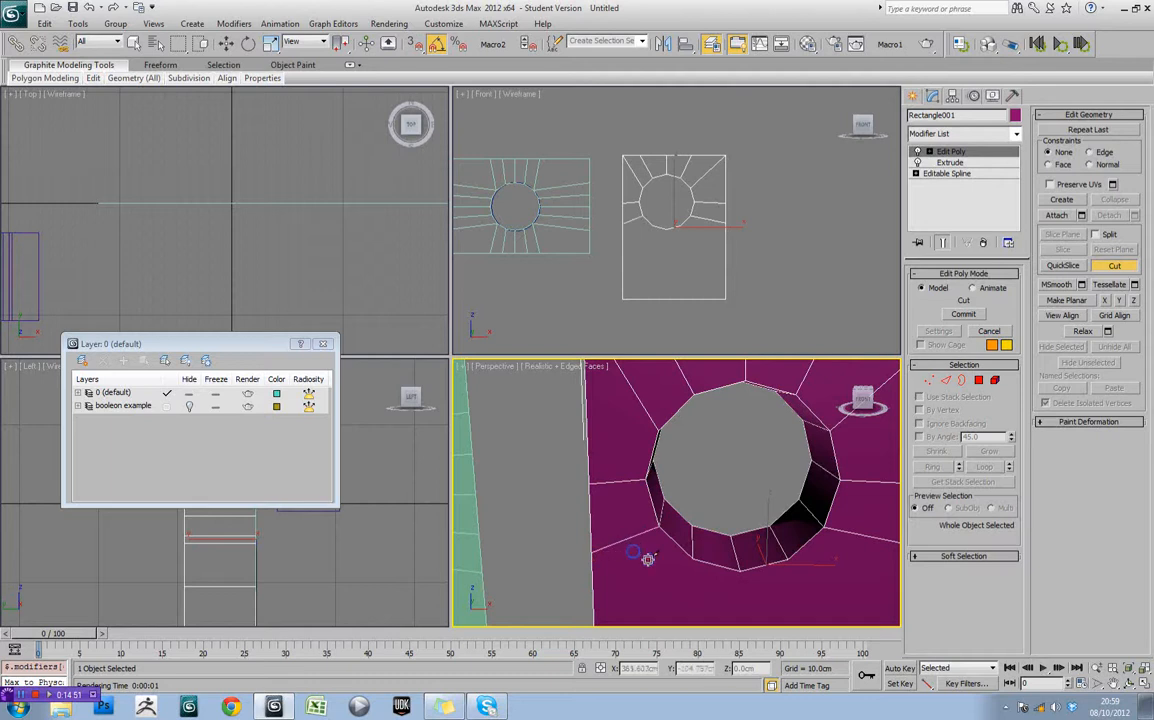
{"action": "middle_click_drag", "start_coordinate": [689, 582], "coordinate": [681, 510]}
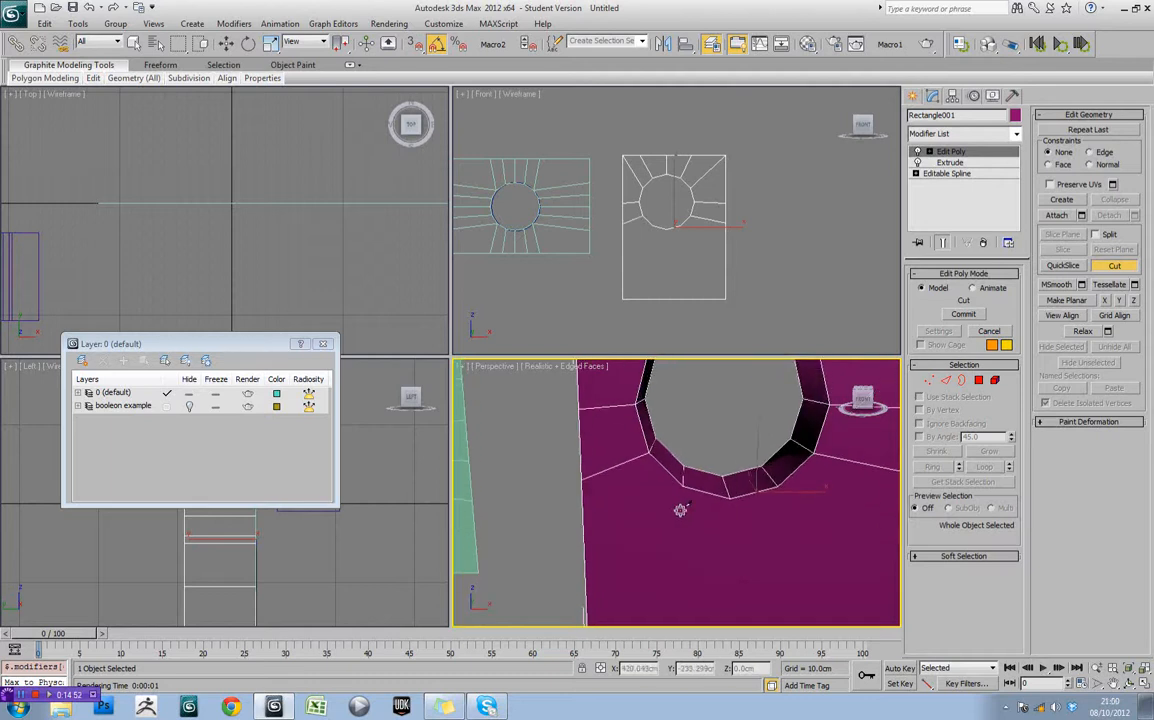
{"action": "left_click", "coordinate": [585, 541]}
{"action": "right_click", "coordinate": [697, 544]}
{"action": "scroll", "coordinate": [700, 546], "scroll_direction": "down", "scroll_amount": 3}
{"action": "middle_click_drag", "start_coordinate": [695, 533], "coordinate": [691, 526]}
{"action": "key", "text": "ctrl+z"}
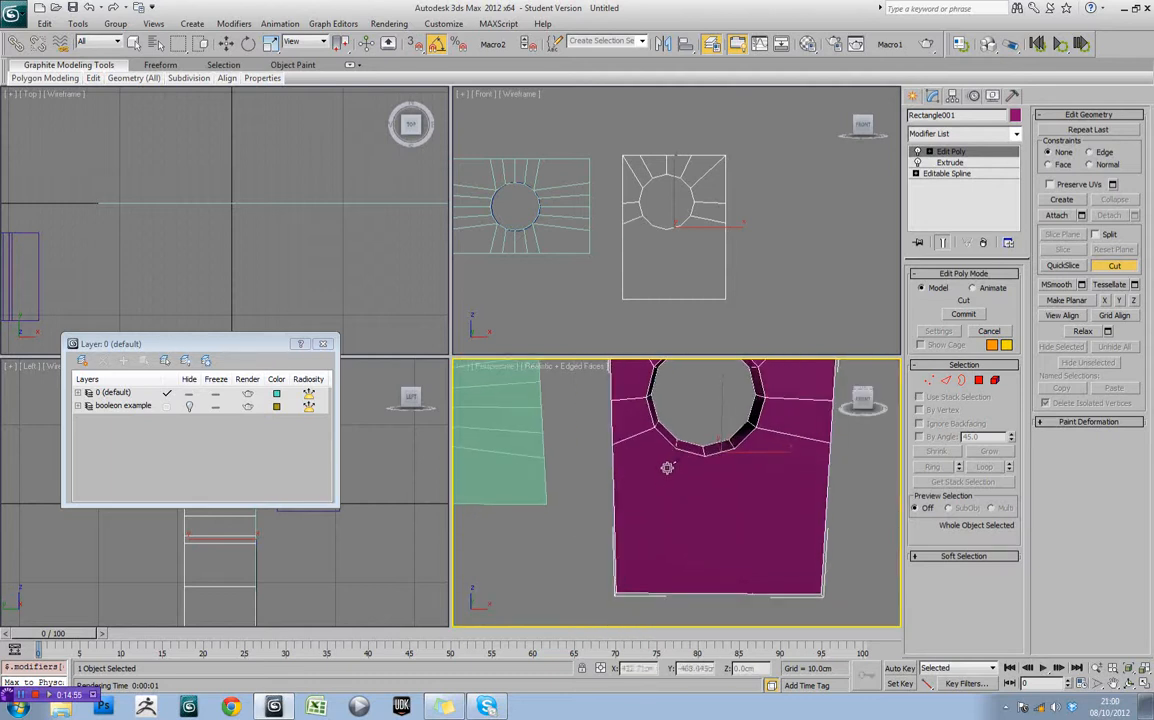
{"action": "key", "text": "ctrl+z"}
Cut edges from the hole's lower vertices to both bottom corners and the middle of the bottom edge, finishing the Cut operation
{"action": "left_click", "coordinate": [630, 594]}
{"action": "right_click", "coordinate": [649, 563]}
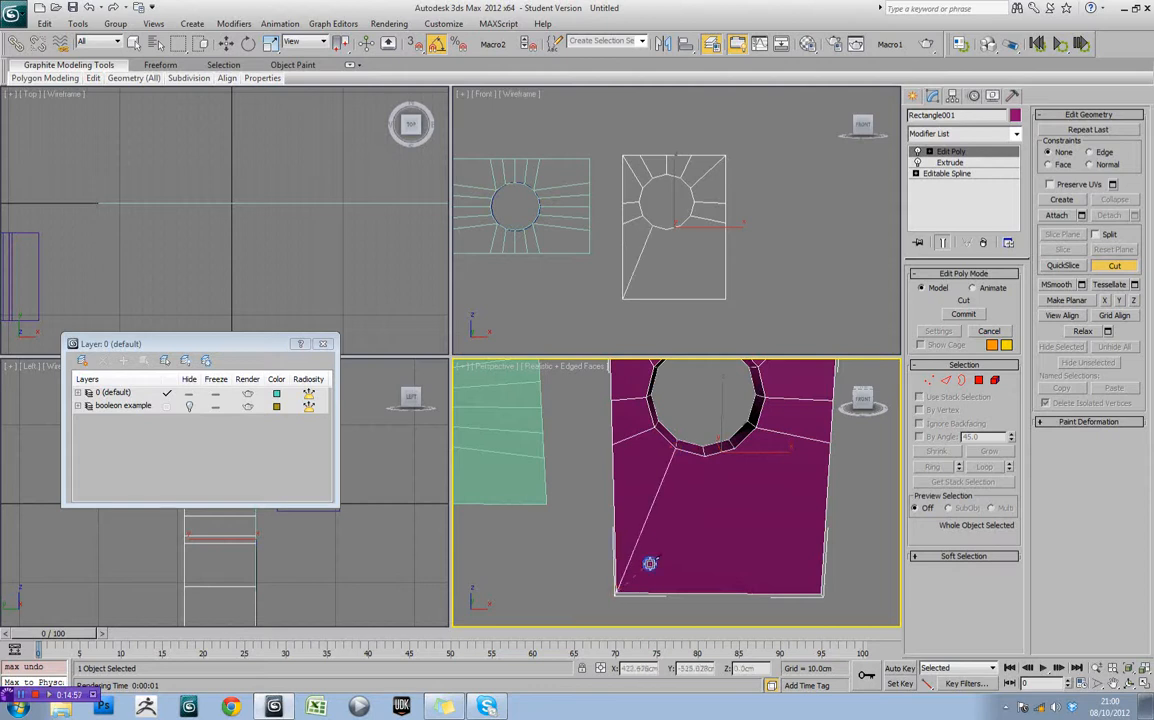
{"action": "left_click", "coordinate": [704, 594]}
{"action": "right_click", "coordinate": [725, 554]}
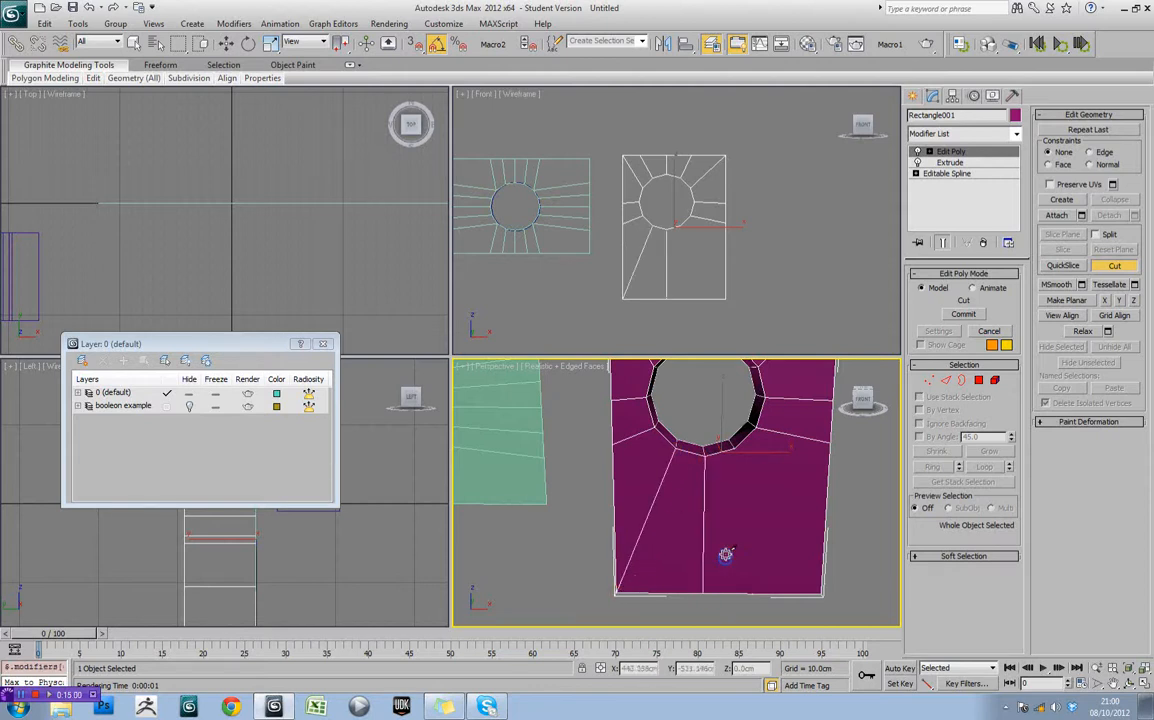
{"action": "left_click", "coordinate": [732, 448]}
{"action": "left_click", "coordinate": [820, 592]}
{"action": "right_click", "coordinate": [846, 574]}
{"action": "scroll", "coordinate": [806, 551], "scroll_direction": "down", "scroll_amount": 5}
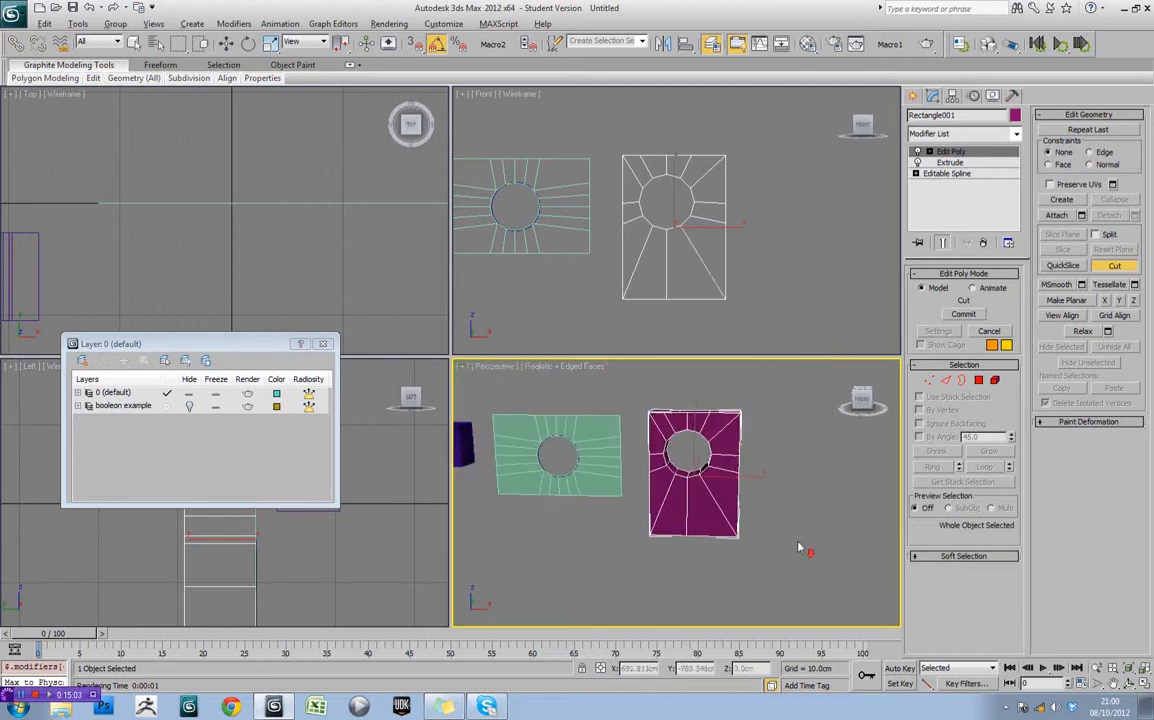
{"action": "key", "text": "w"}
Delete the block's back, side and inner hole polygons so only the front face with the cut edges is left
{"action": "mouse_move", "coordinate": [804, 549]}
{"action": "middle_mouse_down", "text": "alt"}
{"action": "mouse_move", "coordinate": [801, 533]}
{"action": "mouse_move", "coordinate": [795, 541]}
{"action": "middle_mouse_up", "text": "alt"}
{"action": "scroll", "coordinate": [801, 533], "scroll_direction": "up", "scroll_amount": 2}
{"action": "left_click", "coordinate": [978, 381]}
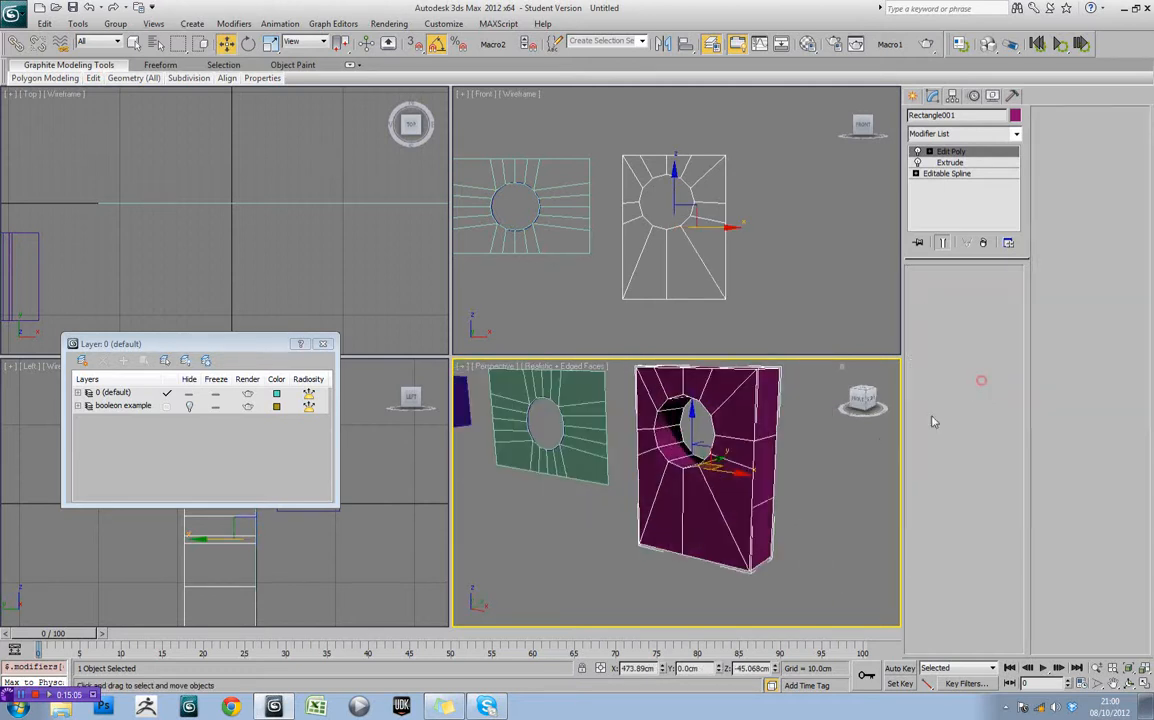
{"action": "middle_click_drag", "start_coordinate": [235, 211], "coordinate": [242, 211]}
{"action": "scroll", "coordinate": [340, 229], "scroll_direction": "down", "scroll_amount": 5}
{"action": "scroll", "coordinate": [346, 231], "scroll_direction": "down", "scroll_amount": 2}
{"action": "middle_click_drag", "start_coordinate": [340, 233], "coordinate": [168, 273]}
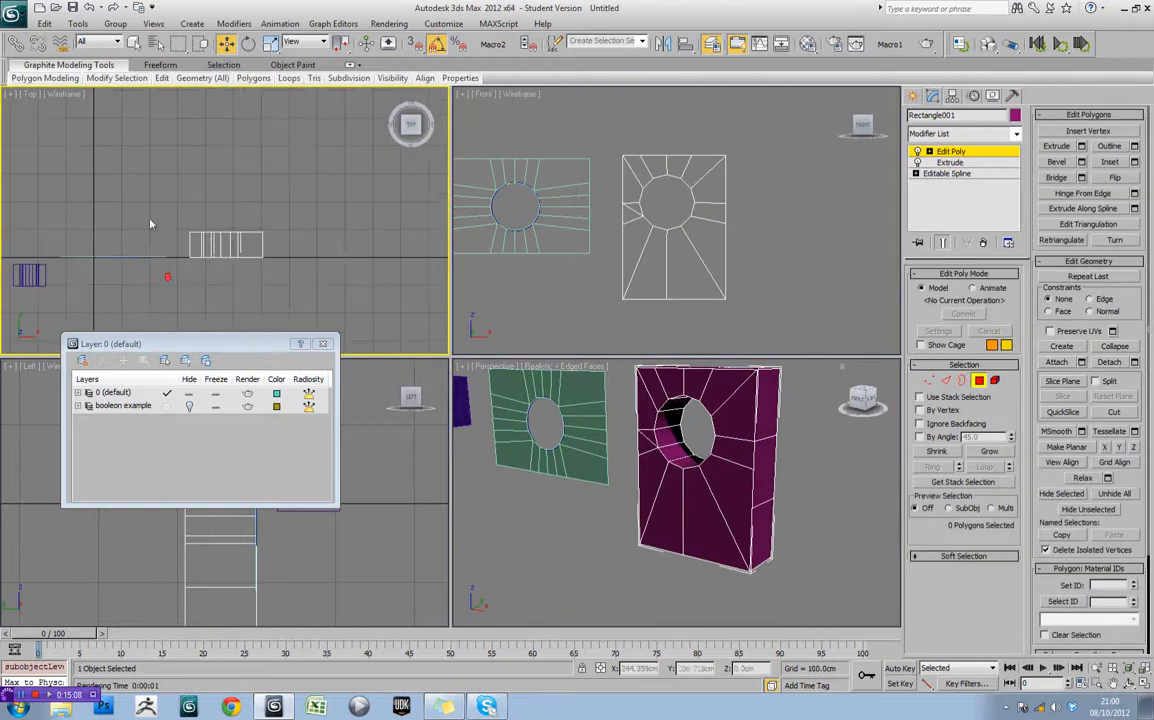
{"action": "left_click_drag", "start_coordinate": [277, 252], "coordinate": [277, 252]}
{"action": "key", "text": "Delete"}
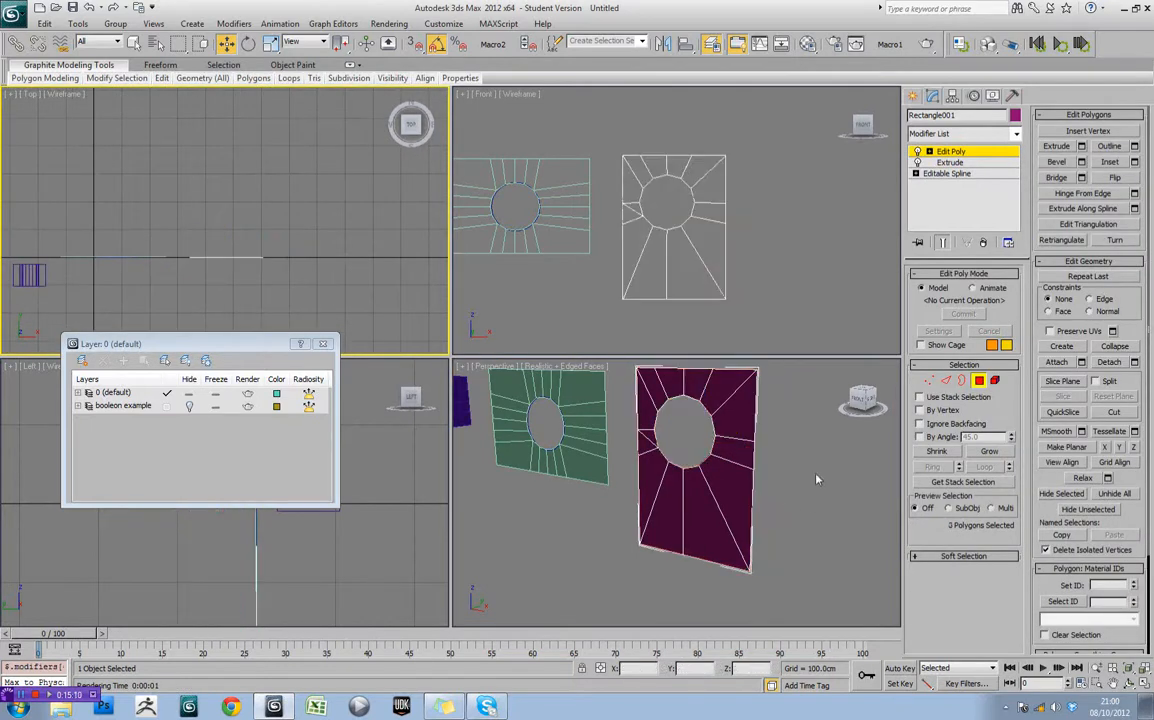
Remove the stray edge at the left of the hole from the flat face
{"action": "middle_click_drag", "start_coordinate": [800, 475], "coordinate": [745, 473], "text": "alt"}
{"action": "scroll", "coordinate": [648, 465], "scroll_direction": "up", "scroll_amount": 5}
{"action": "left_click", "coordinate": [939, 384]}
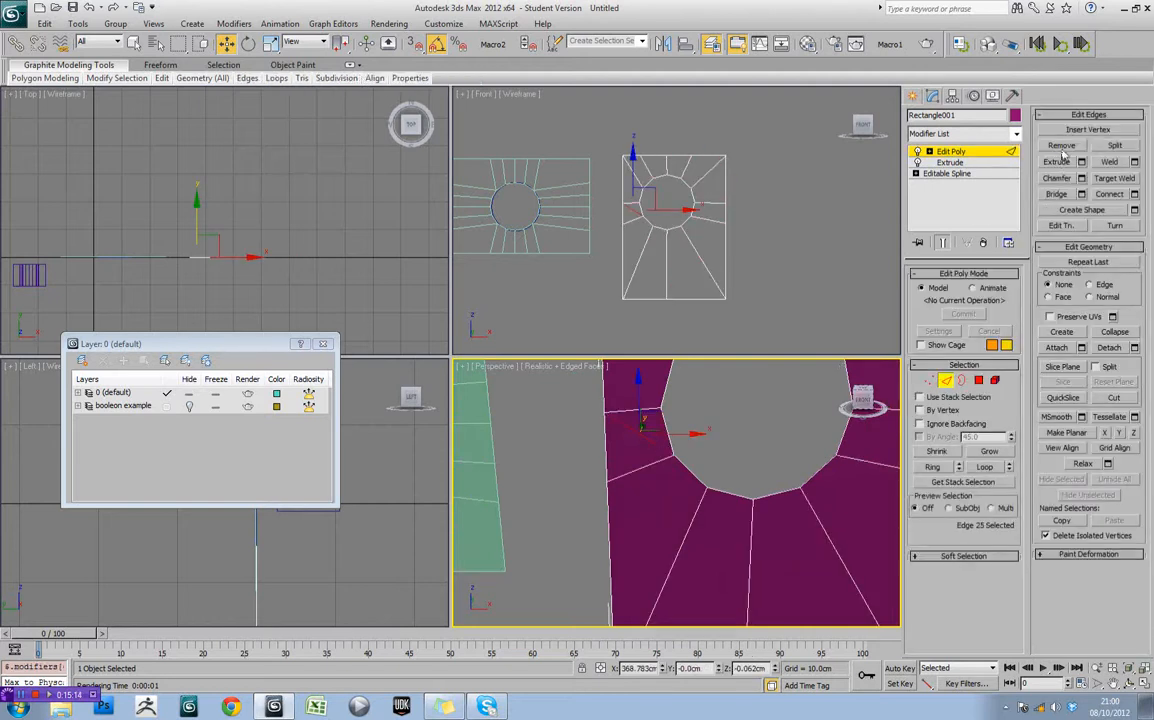
{"action": "left_click", "coordinate": [1063, 147]}
{"action": "scroll", "coordinate": [743, 497], "scroll_direction": "down", "scroll_amount": 2}
{"action": "scroll", "coordinate": [788, 473], "scroll_direction": "down", "scroll_amount": 4}
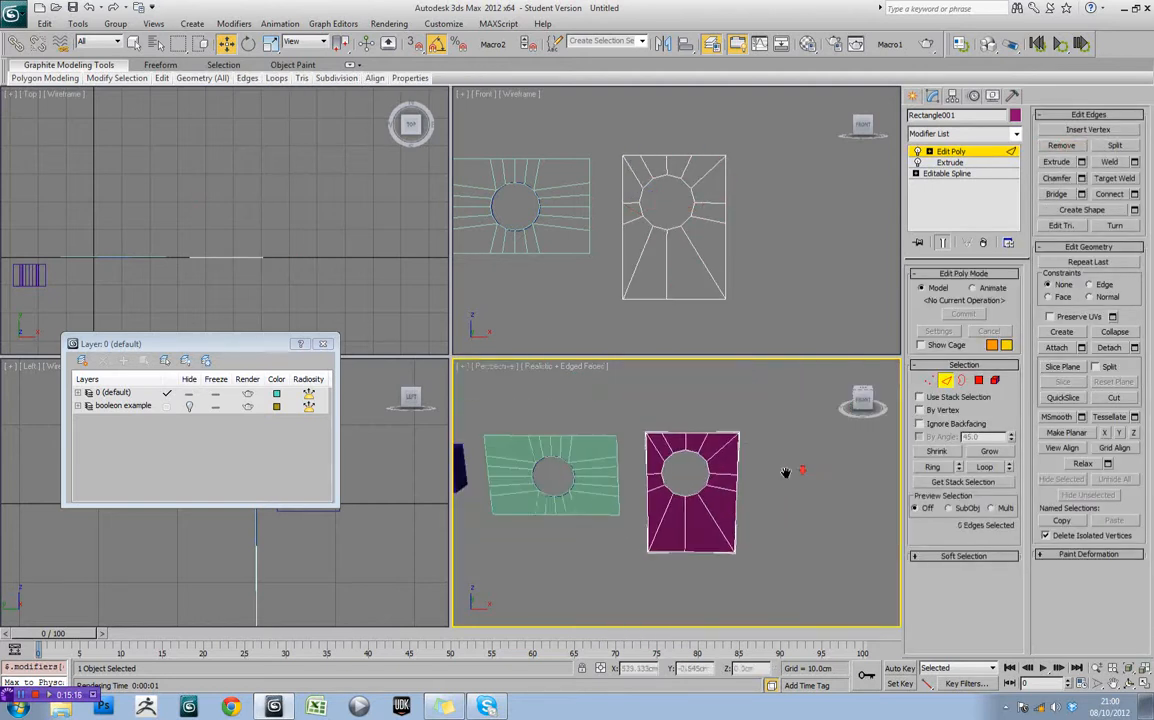
Select all polygons of the flat face and extrude them forward by about 99 cm
{"action": "middle_click_drag", "start_coordinate": [786, 472], "coordinate": [683, 489], "text": "alt"}
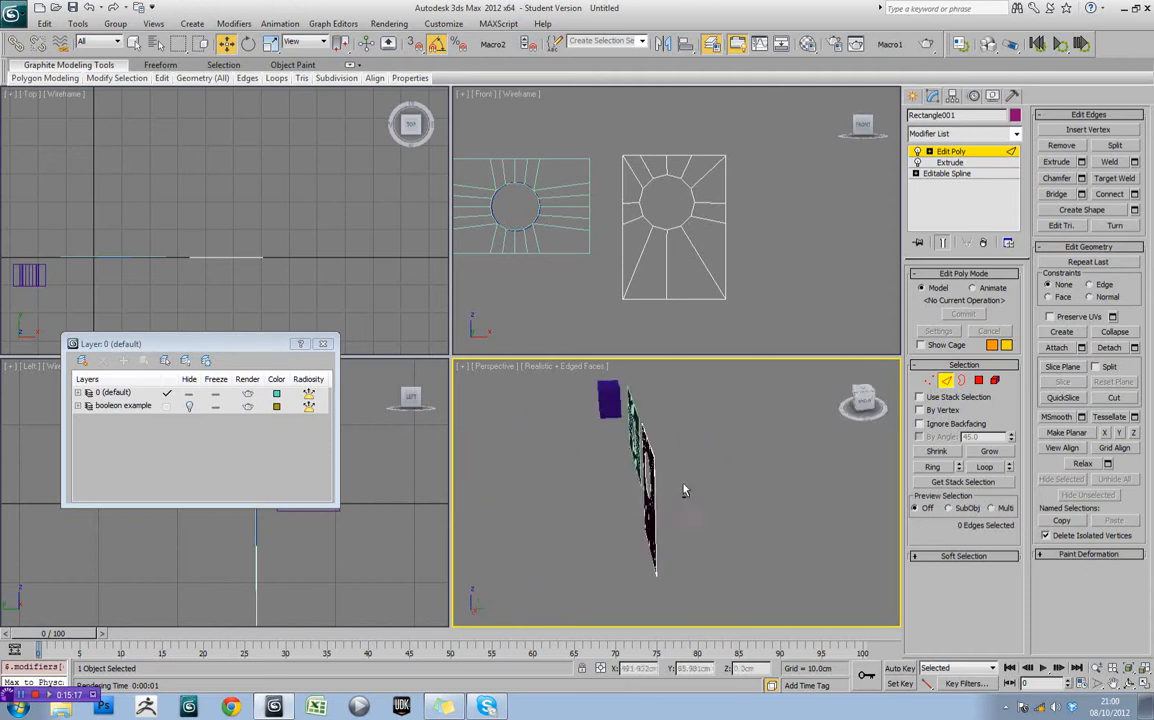
{"action": "left_click", "coordinate": [978, 380]}
{"action": "middle_click_drag", "start_coordinate": [630, 452], "coordinate": [723, 425], "text": "alt"}
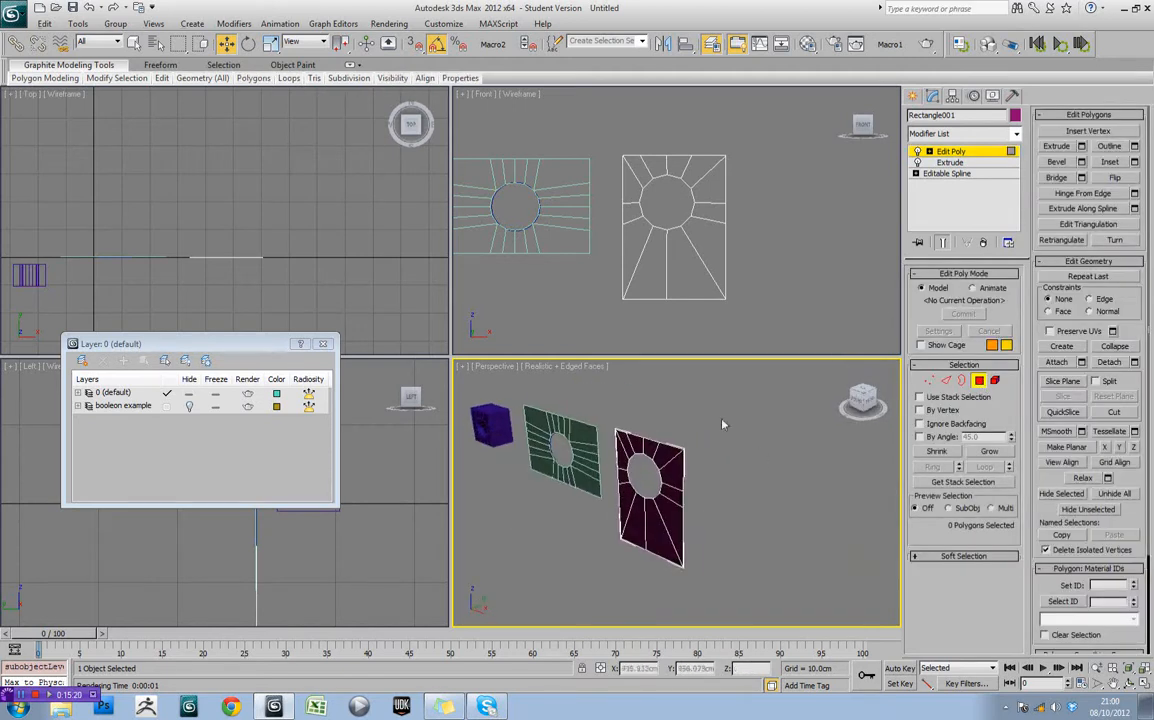
{"action": "left_click_drag", "start_coordinate": [606, 578], "coordinate": [606, 578]}
{"action": "left_click", "coordinate": [1057, 146]}
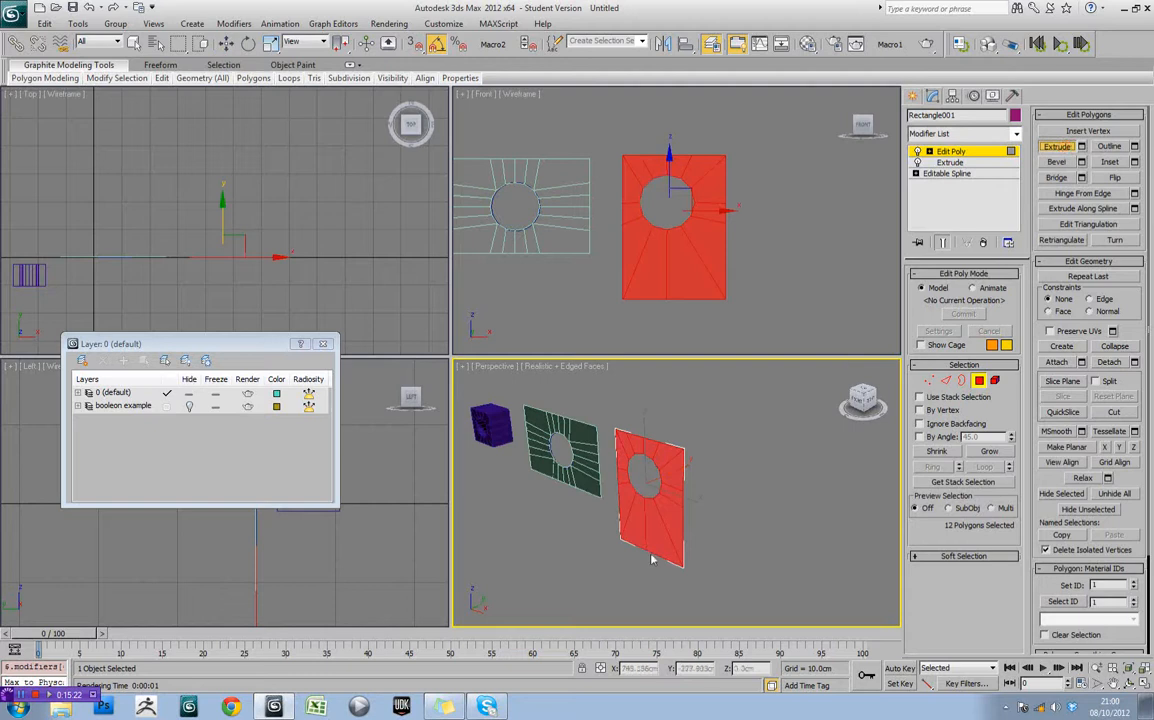
{"action": "left_click_drag", "start_coordinate": [655, 490], "coordinate": [695, 272]}
{"action": "key", "text": "w"}
{"action": "left_click", "coordinate": [734, 467]}
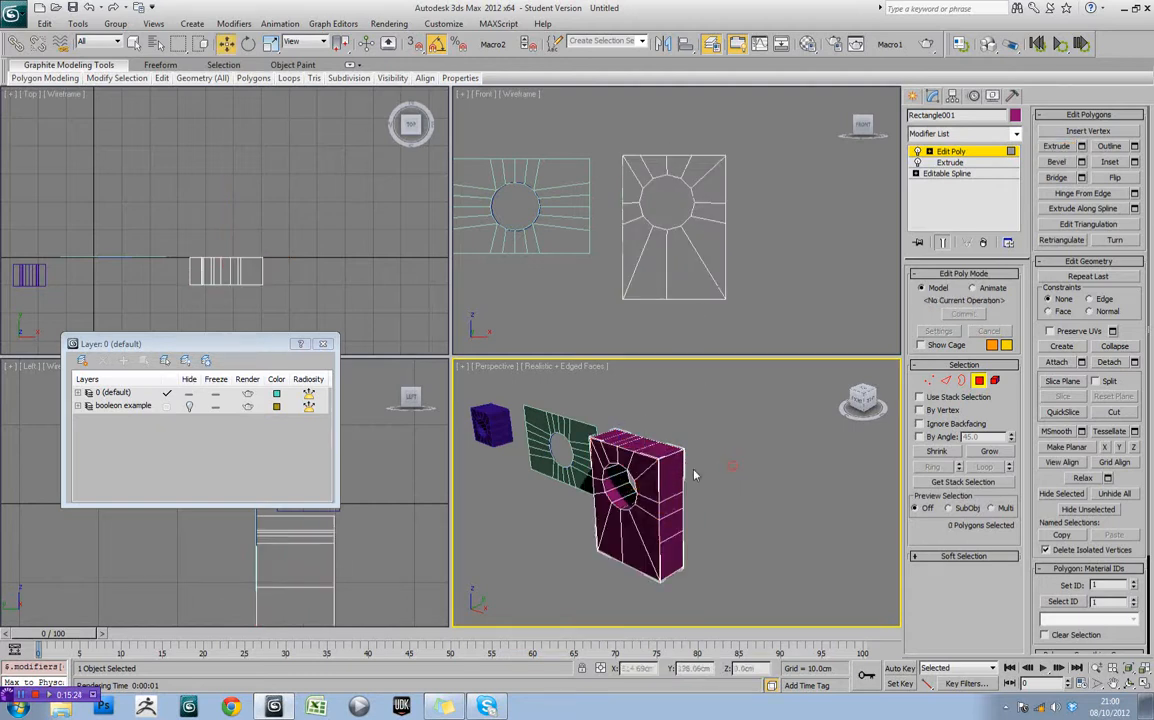
Leave polygon editing and examine the extruded block from the front and from its open back
{"action": "middle_click_drag", "start_coordinate": [694, 470], "coordinate": [800, 470], "text": "alt"}
{"action": "left_click", "coordinate": [979, 381]}
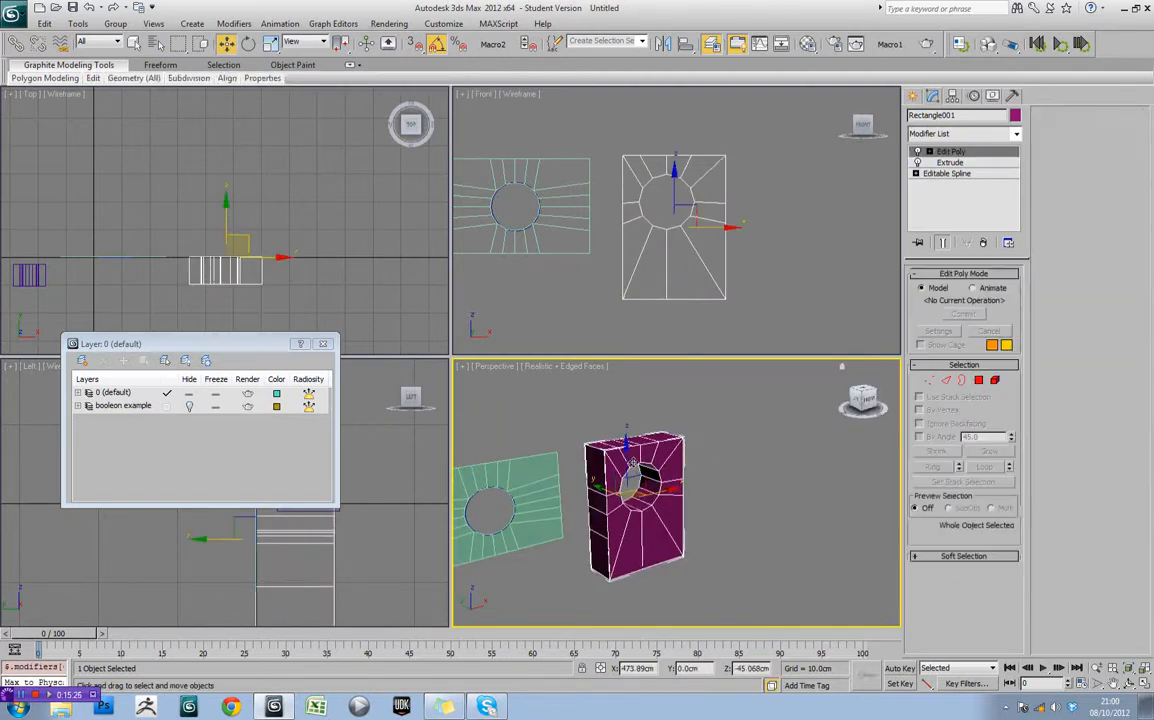
{"action": "middle_click_drag", "start_coordinate": [645, 462], "coordinate": [748, 459], "text": "alt"}
{"action": "left_click", "coordinate": [635, 435]}
{"action": "middle_click_drag", "start_coordinate": [772, 502], "coordinate": [724, 489], "text": "alt"}
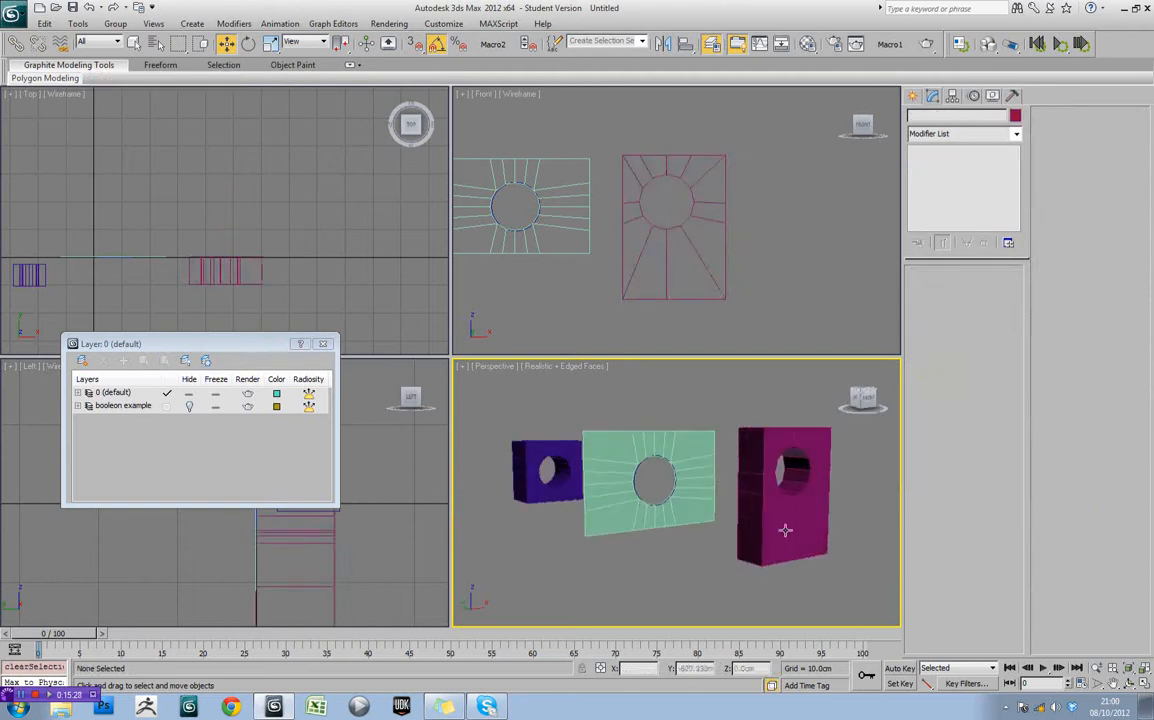
{"action": "middle_click_drag", "start_coordinate": [780, 532], "coordinate": [691, 421], "text": "alt"}
{"action": "left_click", "coordinate": [730, 547]}
{"action": "scroll", "coordinate": [764, 516], "scroll_direction": "up", "scroll_amount": 3}
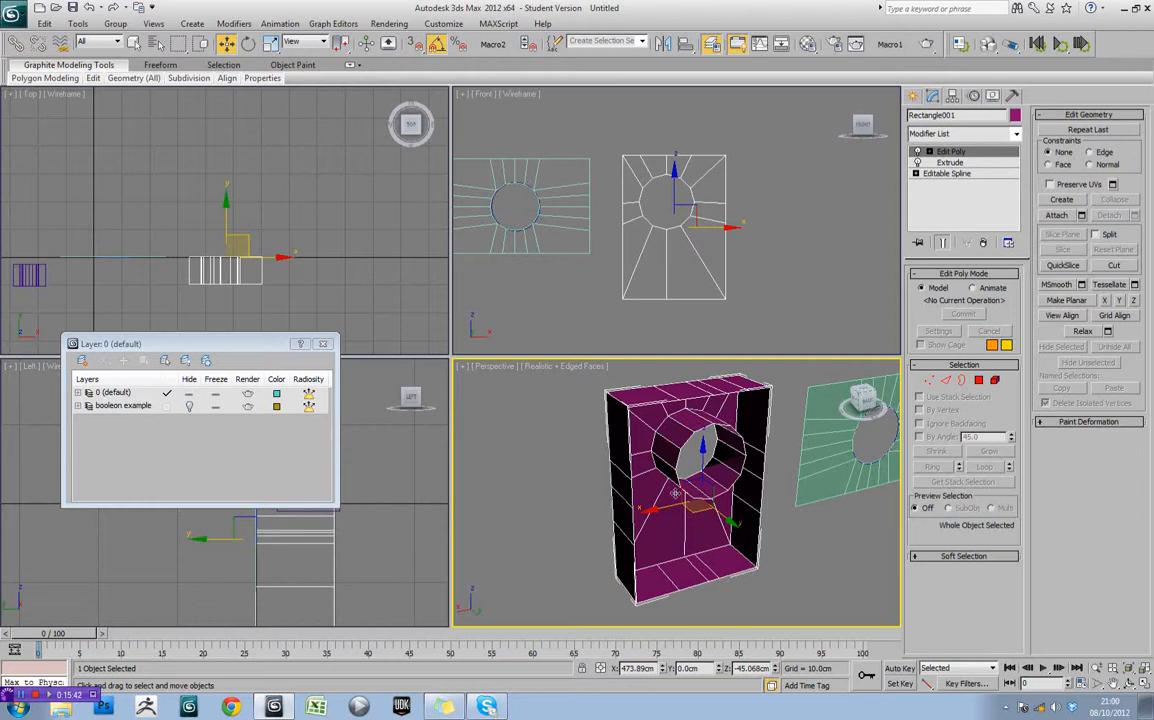
{"action": "middle_click_drag", "start_coordinate": [675, 492], "coordinate": [881, 487], "text": "alt"}
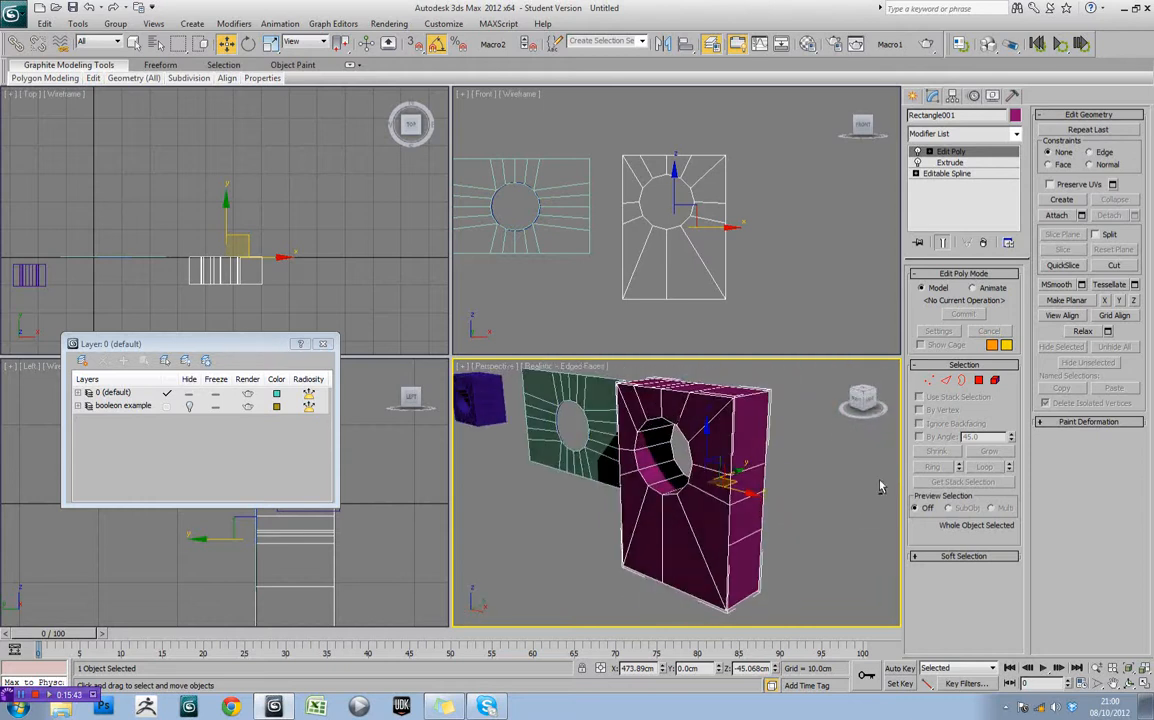
Select all front face polygons around the hole at once using By Angle with a value of 9.0
{"action": "left_click", "coordinate": [978, 380]}
{"action": "middle_click_drag", "start_coordinate": [730, 540], "coordinate": [695, 538], "text": "alt"}
{"action": "left_click", "coordinate": [695, 538]}
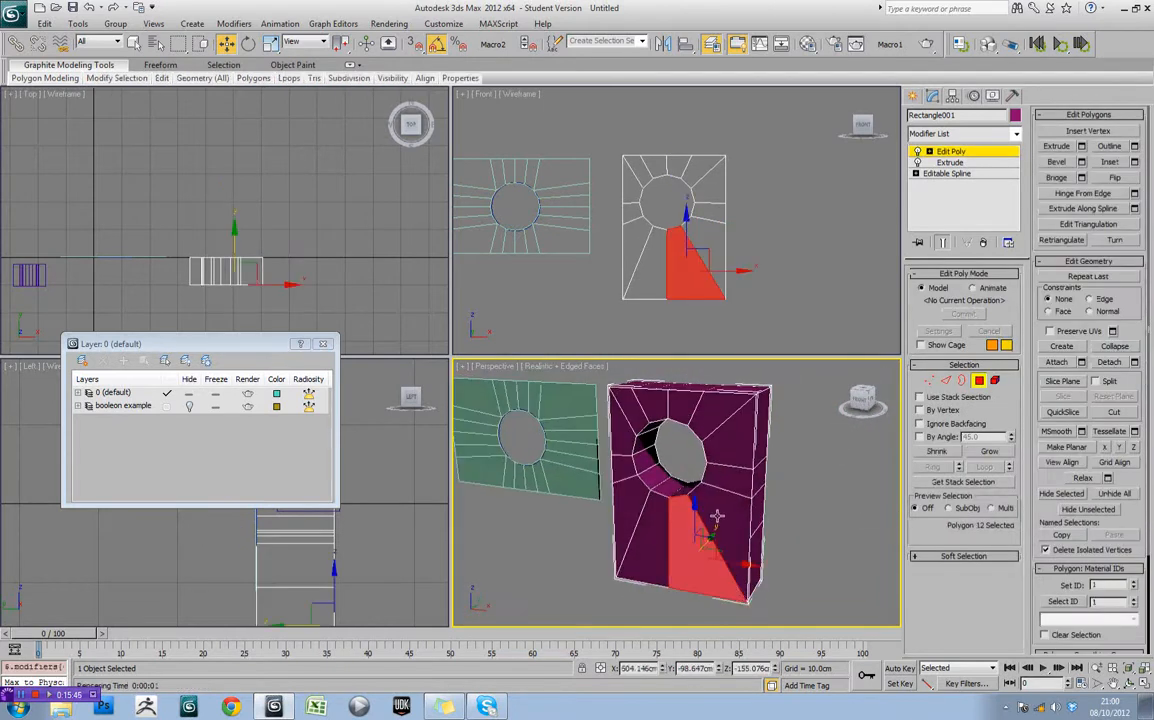
{"action": "left_click", "coordinate": [683, 537], "text": "ctrl"}
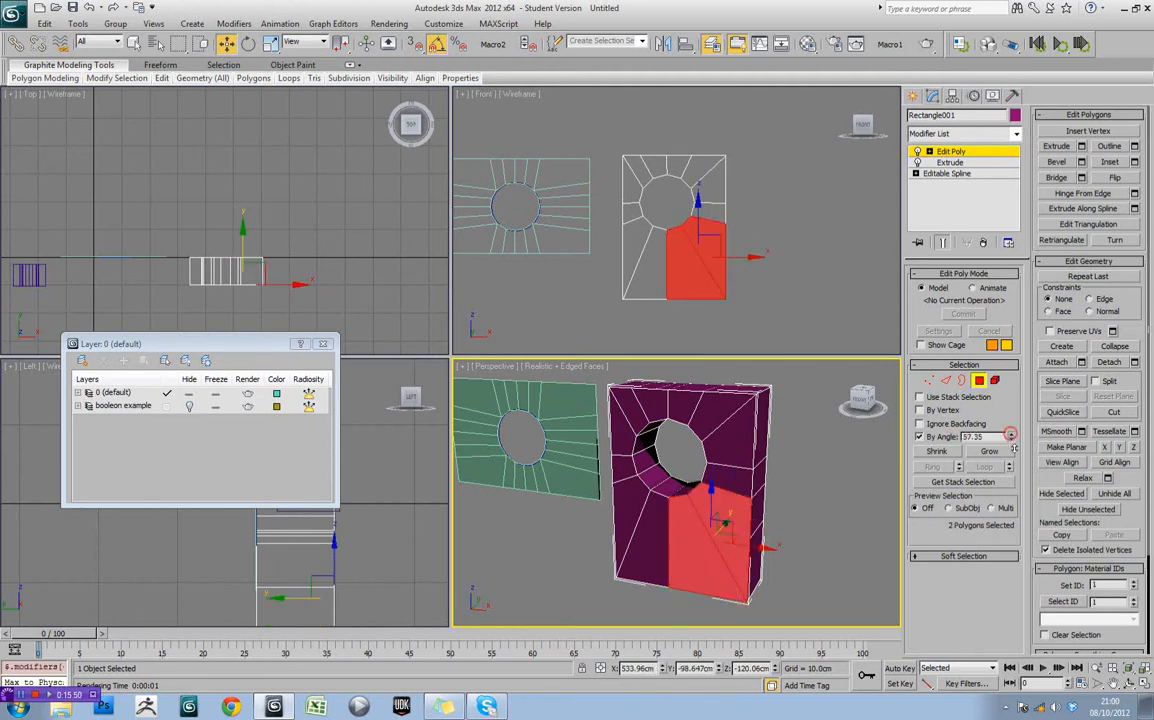
{"action": "left_click_drag", "start_coordinate": [1006, 487], "coordinate": [1006, 489]}
{"action": "left_click", "coordinate": [719, 439]}
Clone the selected front polygons as an element, offset about 249 cm backwards along Y beyond the block's open back
{"action": "middle_click_drag", "start_coordinate": [818, 480], "coordinate": [666, 474], "text": "alt"}
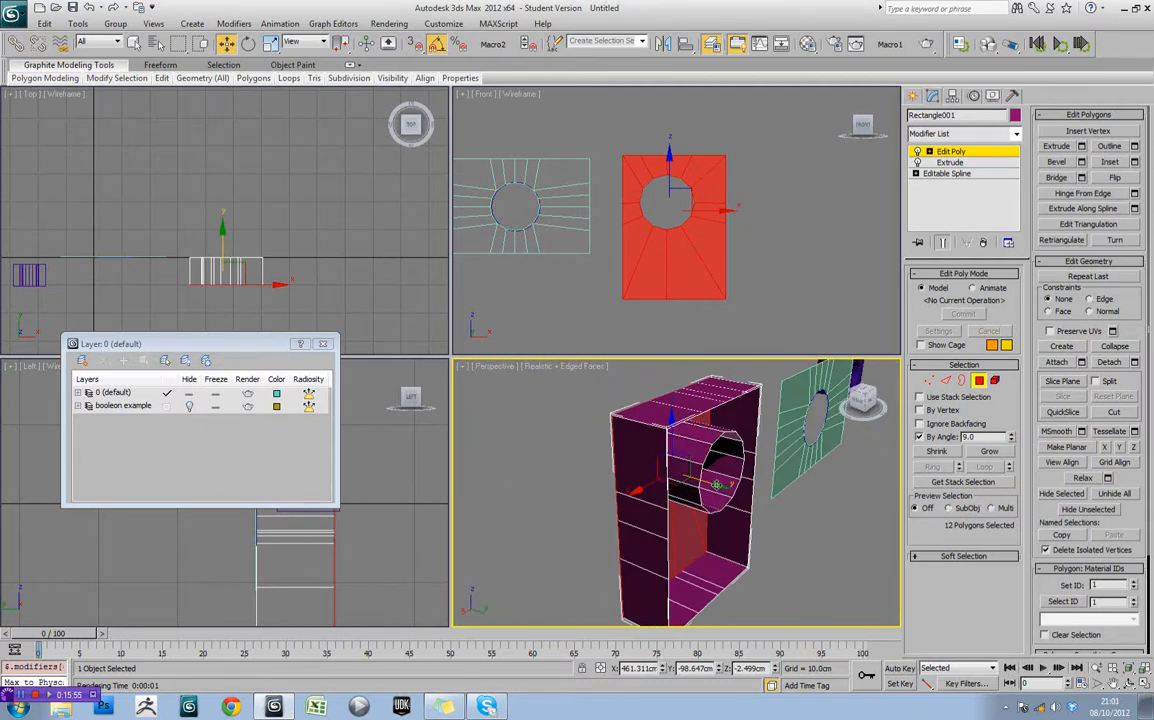
{"action": "left_click_drag", "start_coordinate": [716, 485], "coordinate": [845, 540], "text": "shift"}
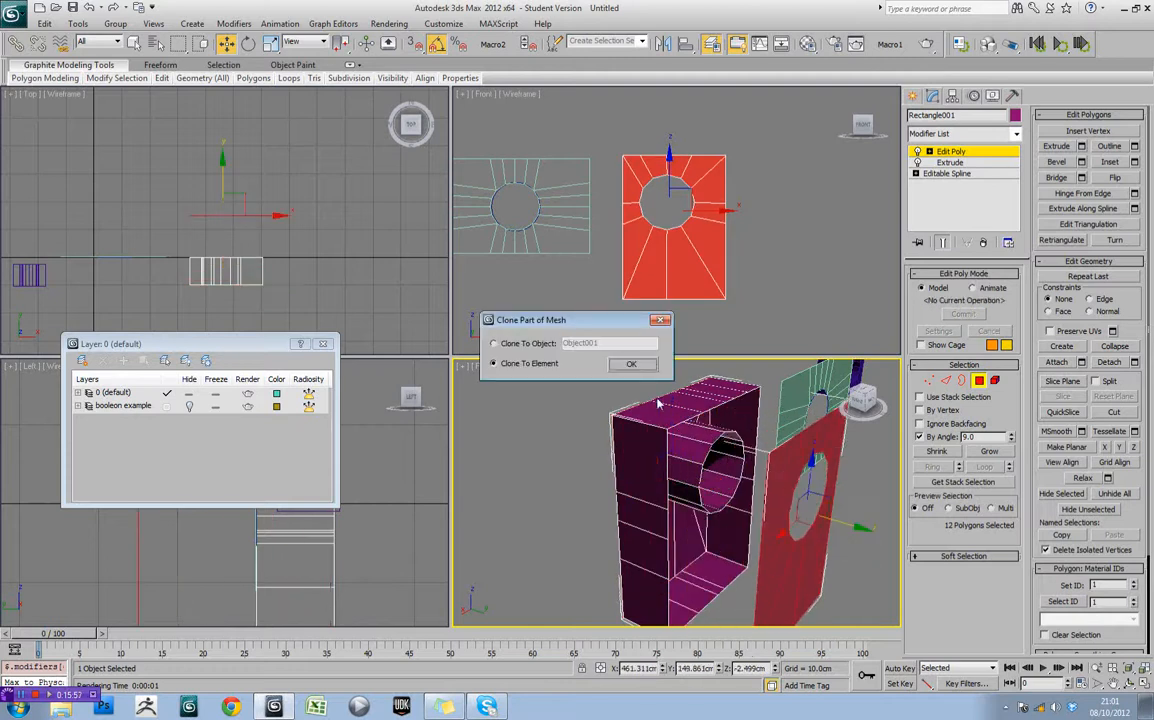
{"action": "left_click", "coordinate": [647, 368]}
{"action": "middle_click_drag", "start_coordinate": [788, 503], "coordinate": [700, 502], "text": "alt"}
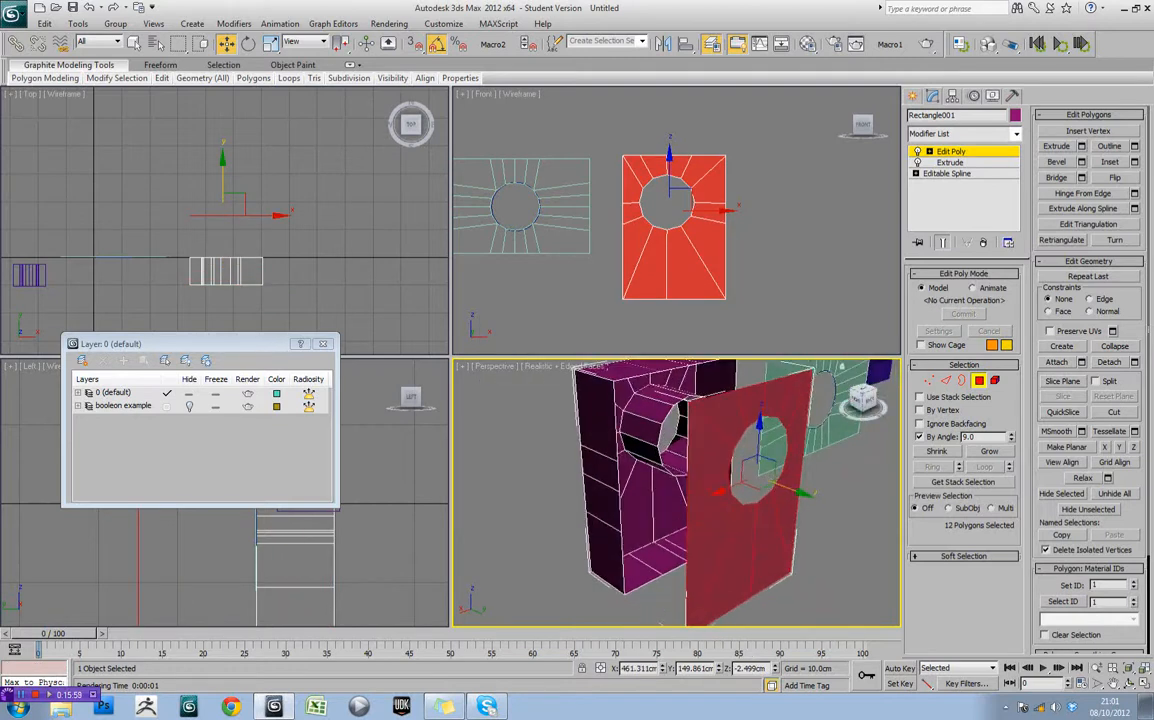
Flip the normals of the cloned polygons so that they face outward from the back of the block
{"action": "left_click", "coordinate": [1116, 180]}
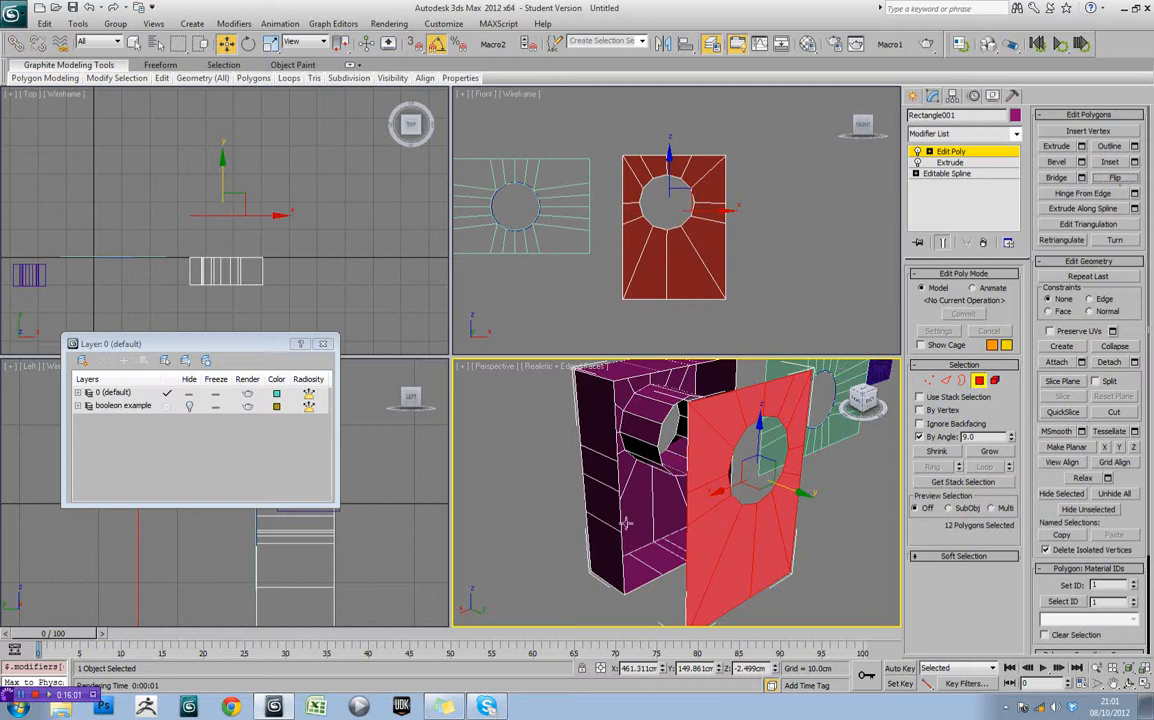
{"action": "mouse_move", "coordinate": [626, 525]}
{"action": "middle_mouse_down", "text": "alt"}
{"action": "mouse_move", "coordinate": [724, 532]}
{"action": "mouse_move", "coordinate": [606, 535]}
{"action": "middle_mouse_up", "text": "alt"}
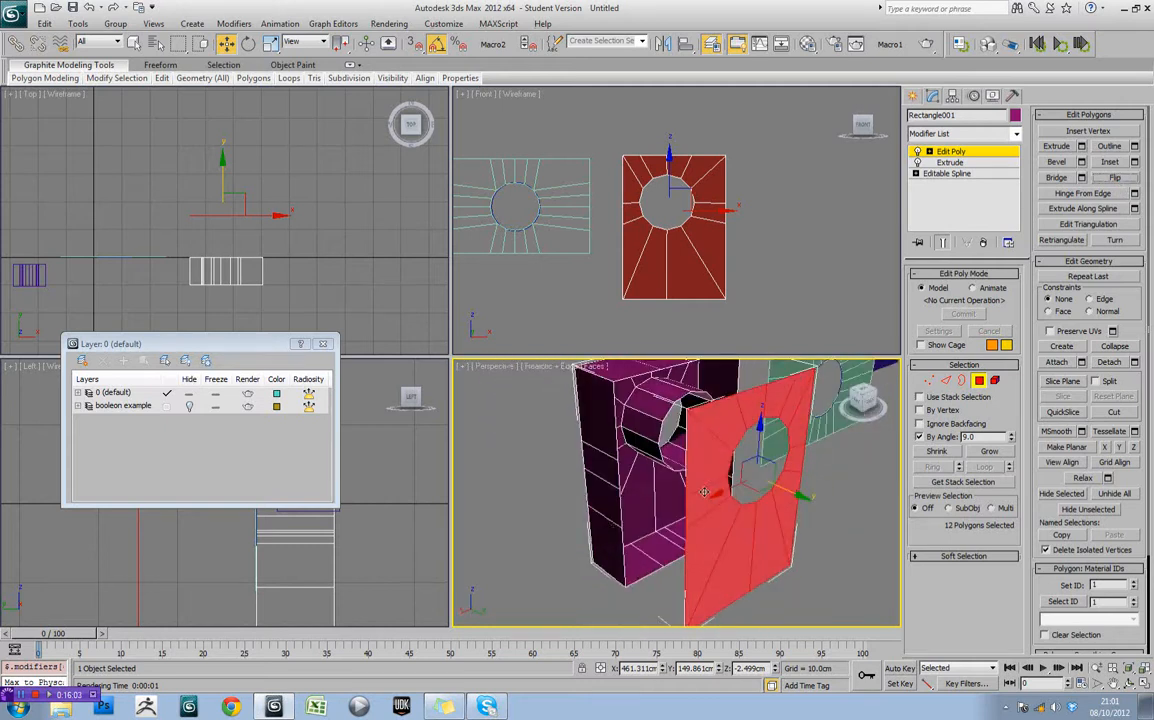
{"action": "mouse_move", "coordinate": [704, 492]}
{"action": "middle_mouse_down", "text": "alt"}
{"action": "mouse_move", "coordinate": [680, 485]}
{"action": "mouse_move", "coordinate": [699, 473]}
{"action": "middle_mouse_up", "text": "alt"}
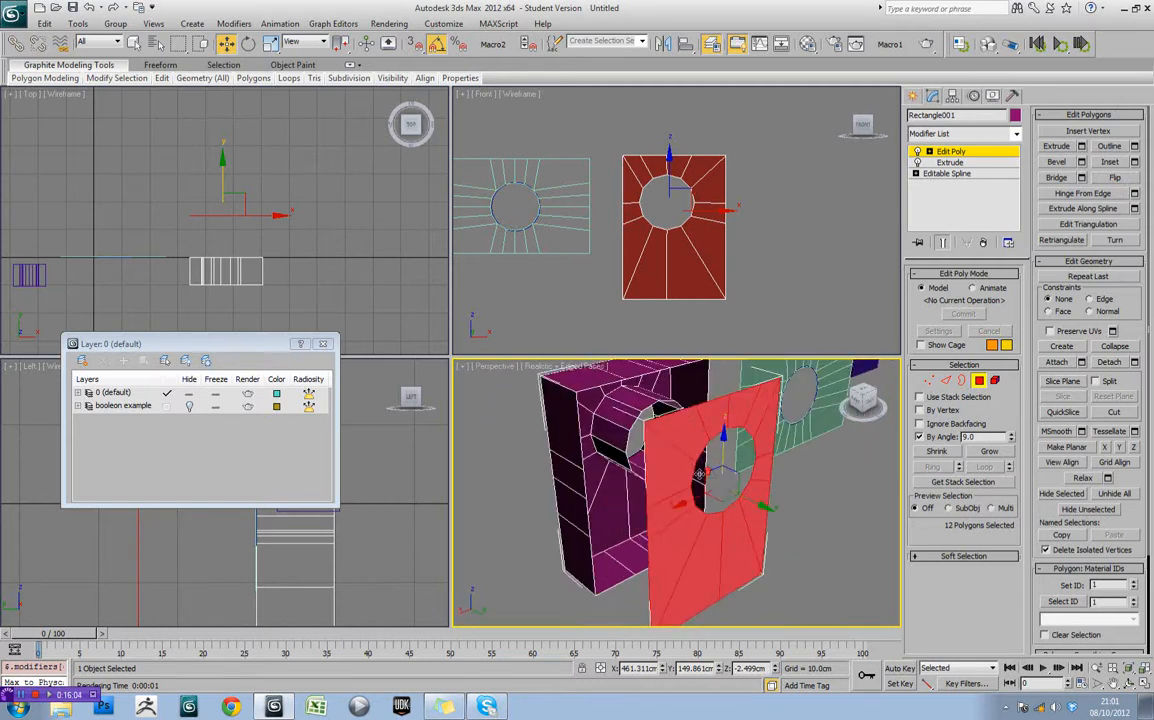
Turn on 3D snapping and check in the grid and snap settings that Vertex snapping is enabled
{"action": "left_click", "coordinate": [417, 50]}
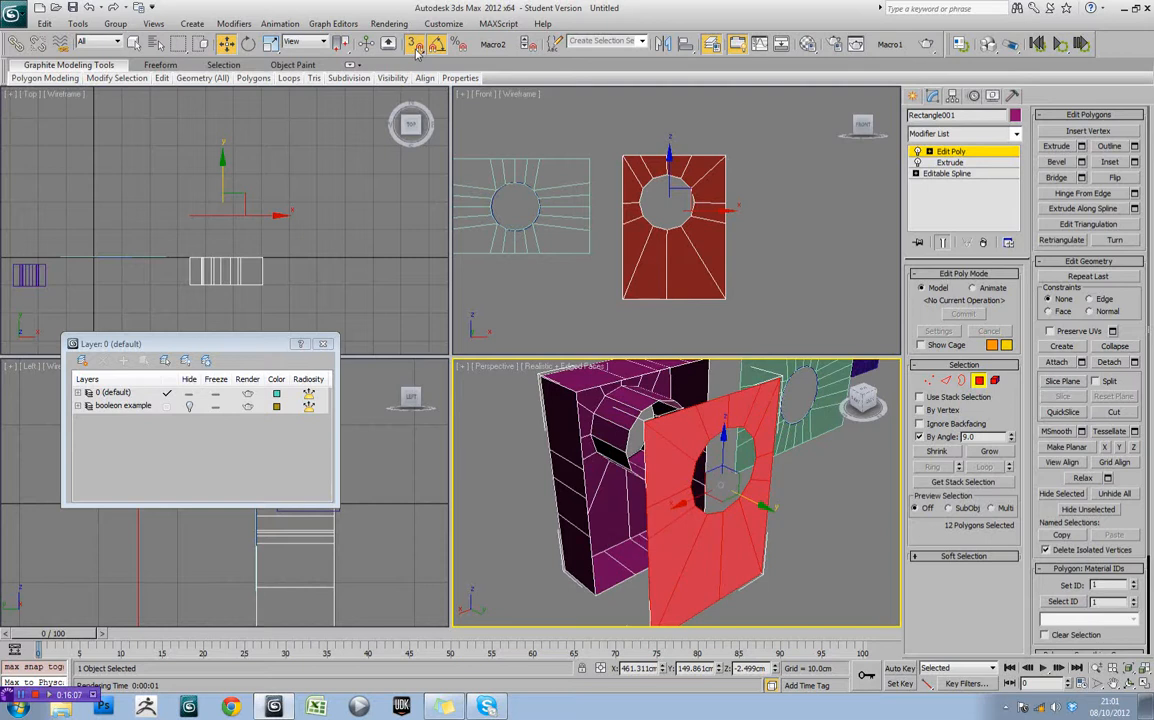
{"action": "right_click", "coordinate": [418, 53]}
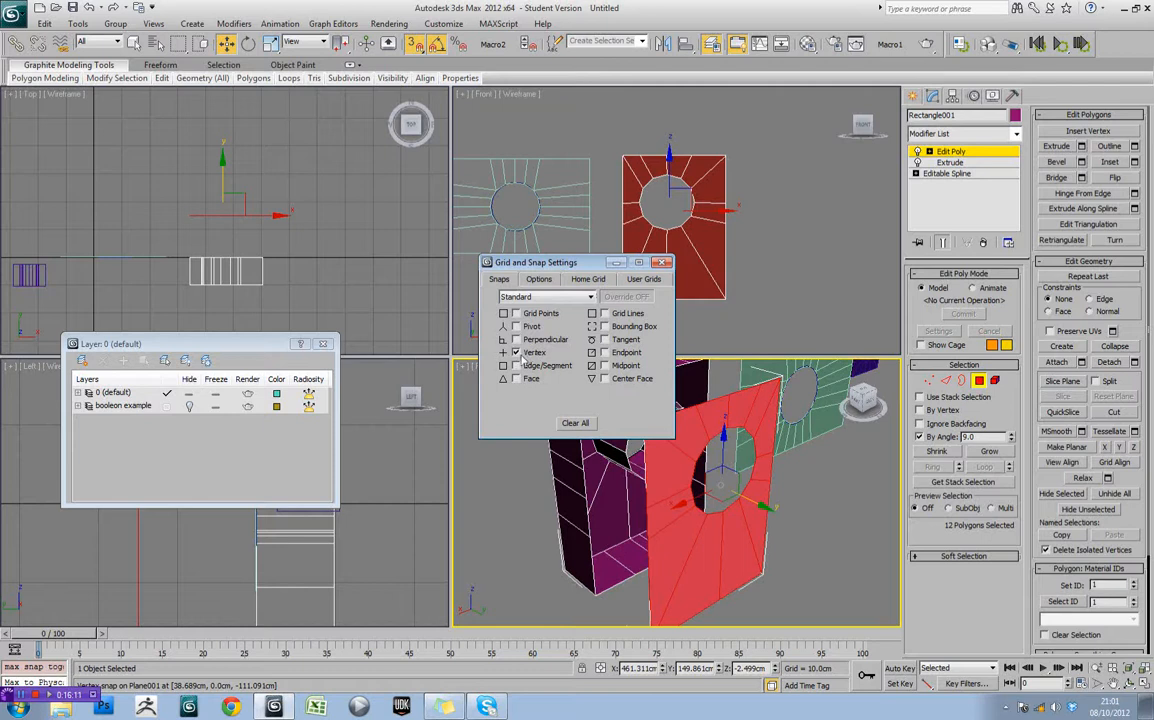
{"action": "left_click", "coordinate": [512, 314]}
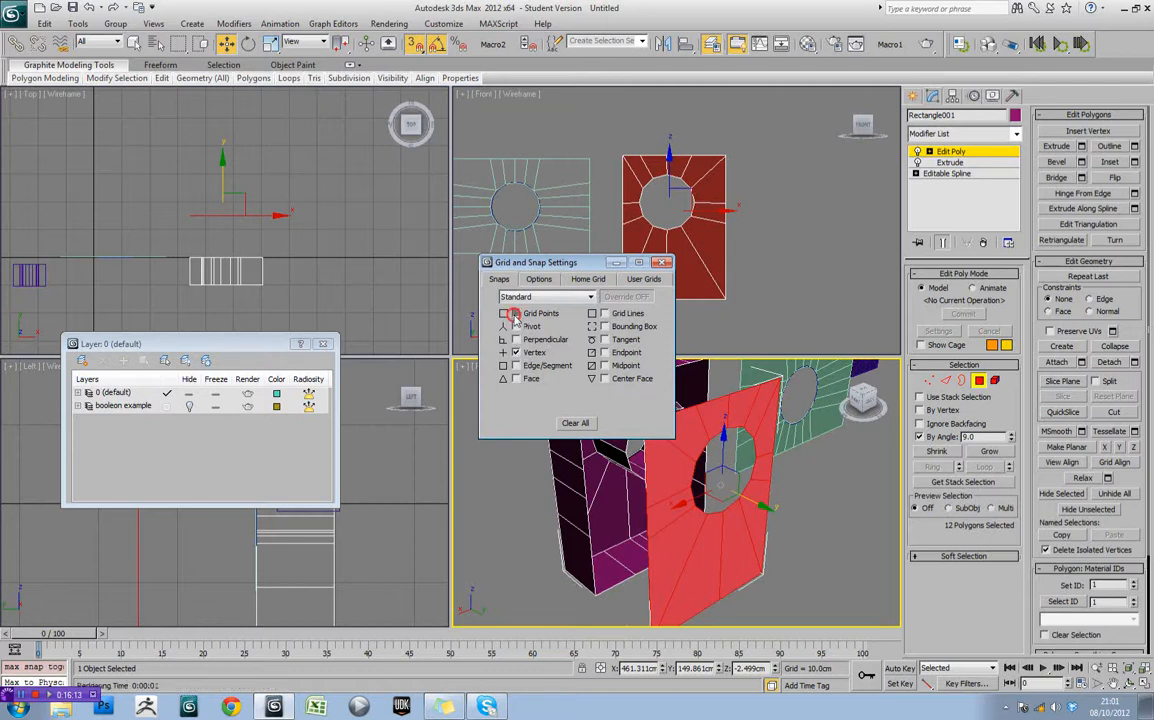
{"action": "left_click", "coordinate": [663, 263]}
Move the cloned face about 150 cm along Y, snapping its upper corner vertex onto the matching corner of the block's open back
{"action": "middle_click_drag", "start_coordinate": [640, 440], "coordinate": [655, 458], "text": "alt"}
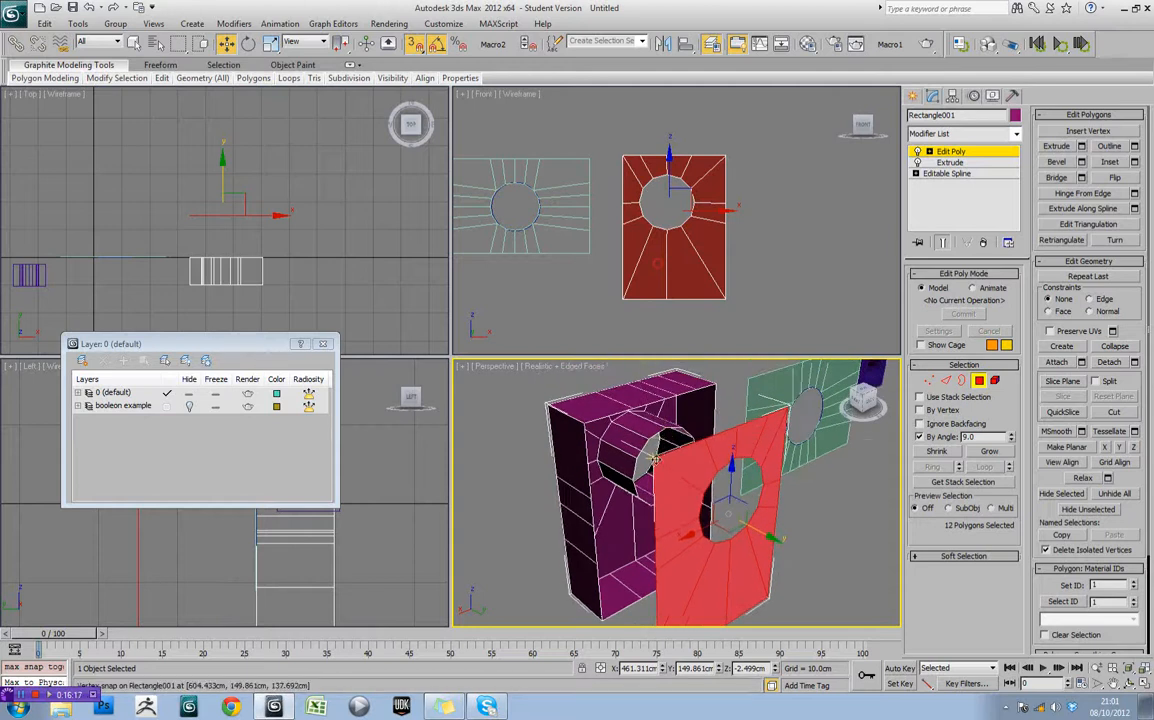
{"action": "left_click_drag", "start_coordinate": [655, 458], "coordinate": [581, 424]}
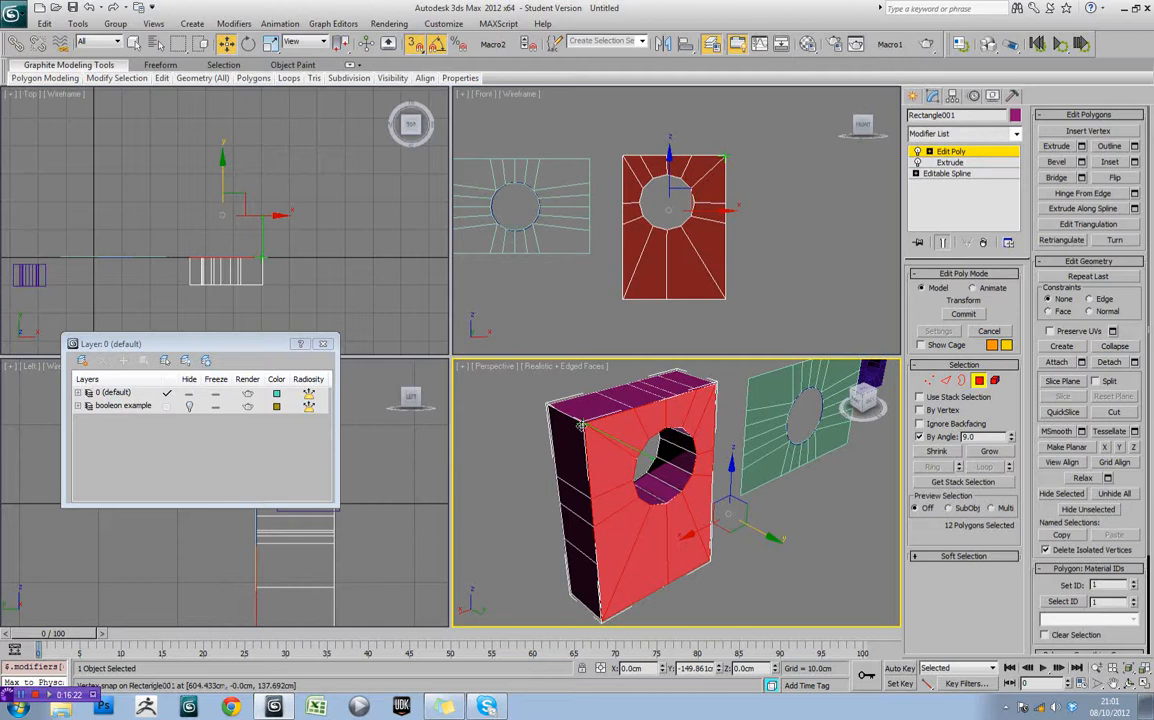
{"action": "middle_click_drag", "start_coordinate": [581, 424], "coordinate": [660, 480], "text": "alt"}
{"action": "scroll", "coordinate": [754, 494], "scroll_direction": "down", "scroll_amount": 3}
{"action": "scroll", "coordinate": [706, 490], "scroll_direction": "up", "scroll_amount": 3}
Select all vertices of the block and weld them to join the back face to the sides and hole
{"action": "left_click", "coordinate": [934, 384]}
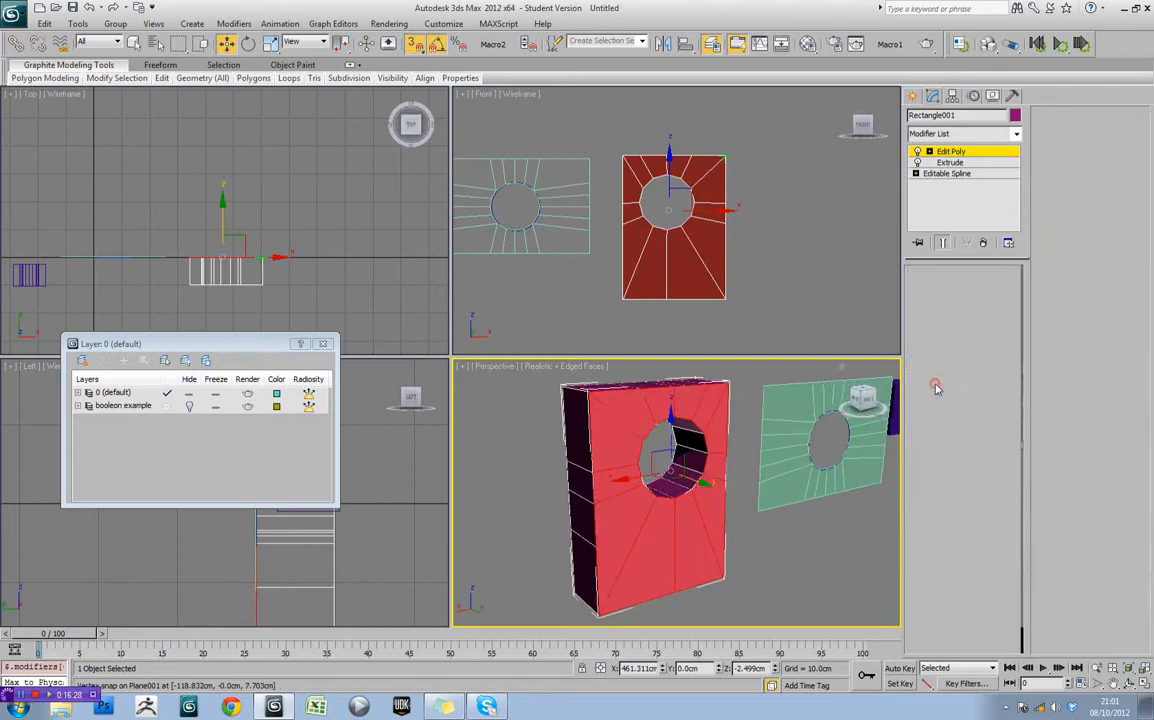
{"action": "middle_click_drag", "start_coordinate": [600, 521], "coordinate": [618, 520]}
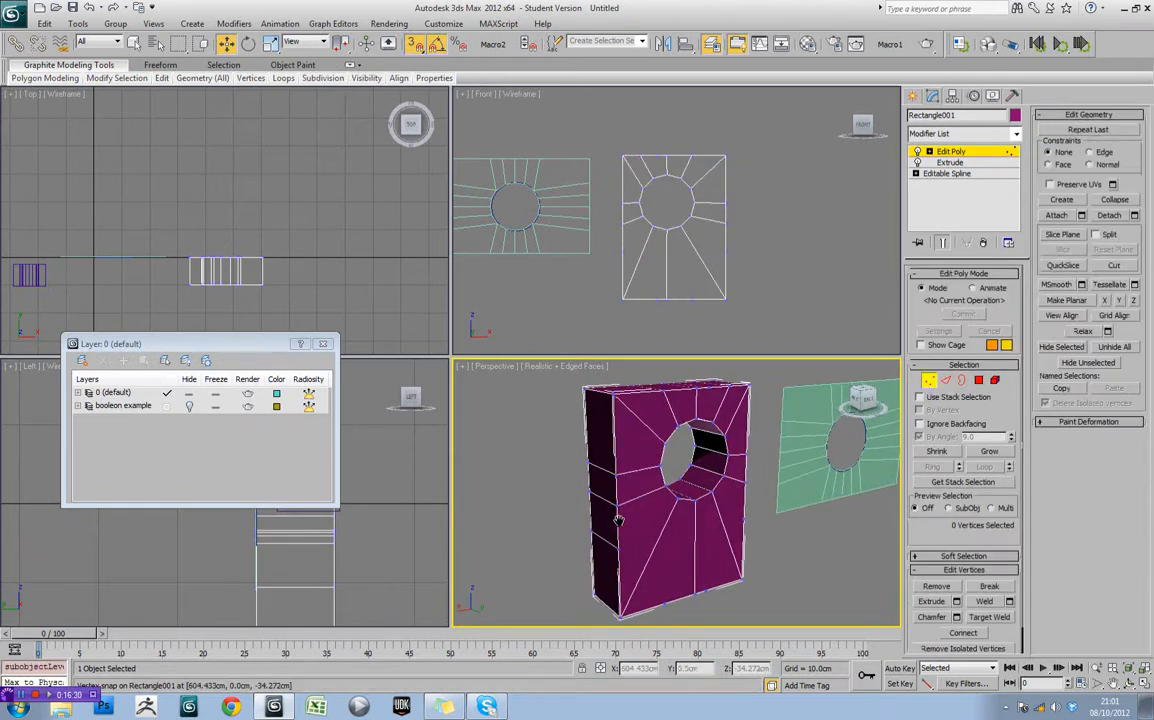
{"action": "key", "text": "ctrl+a"}
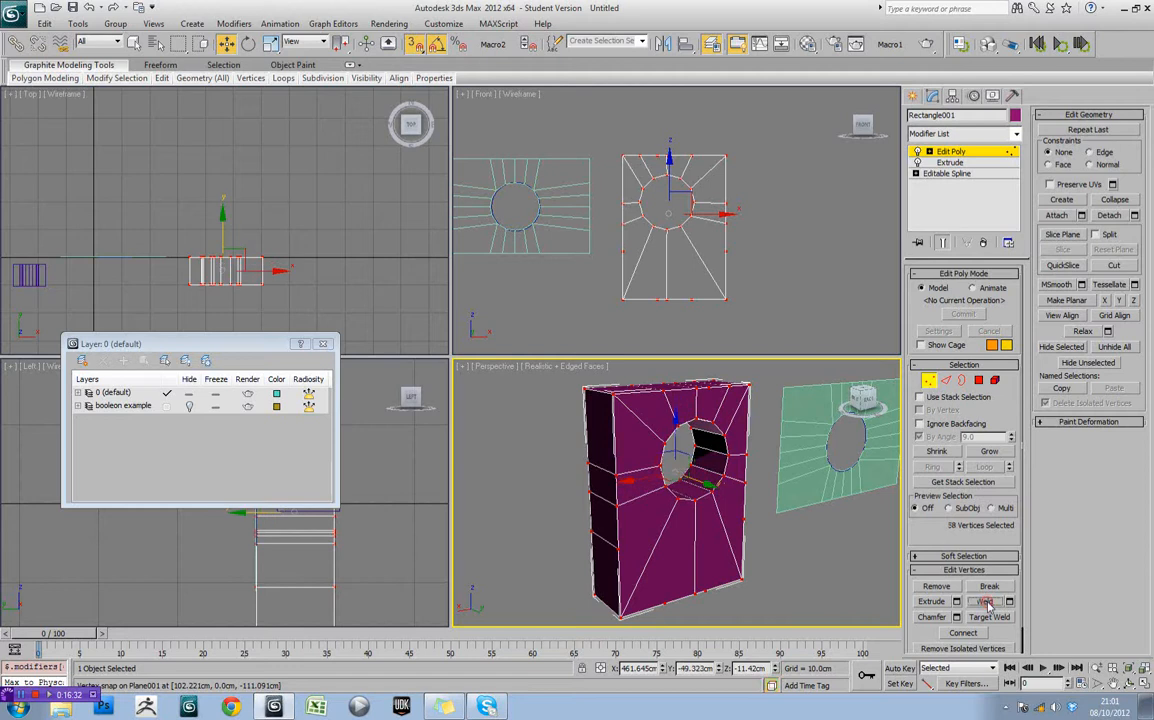
{"action": "left_click", "coordinate": [791, 523]}
Turn off snapping and leave vertex editing, then deselect the finished block
{"action": "middle_click_drag", "start_coordinate": [696, 492], "coordinate": [622, 497], "text": "alt"}
{"action": "key", "text": "s"}
{"action": "left_click", "coordinate": [930, 381]}
{"action": "scroll", "coordinate": [609, 499], "scroll_direction": "down", "scroll_amount": 3}
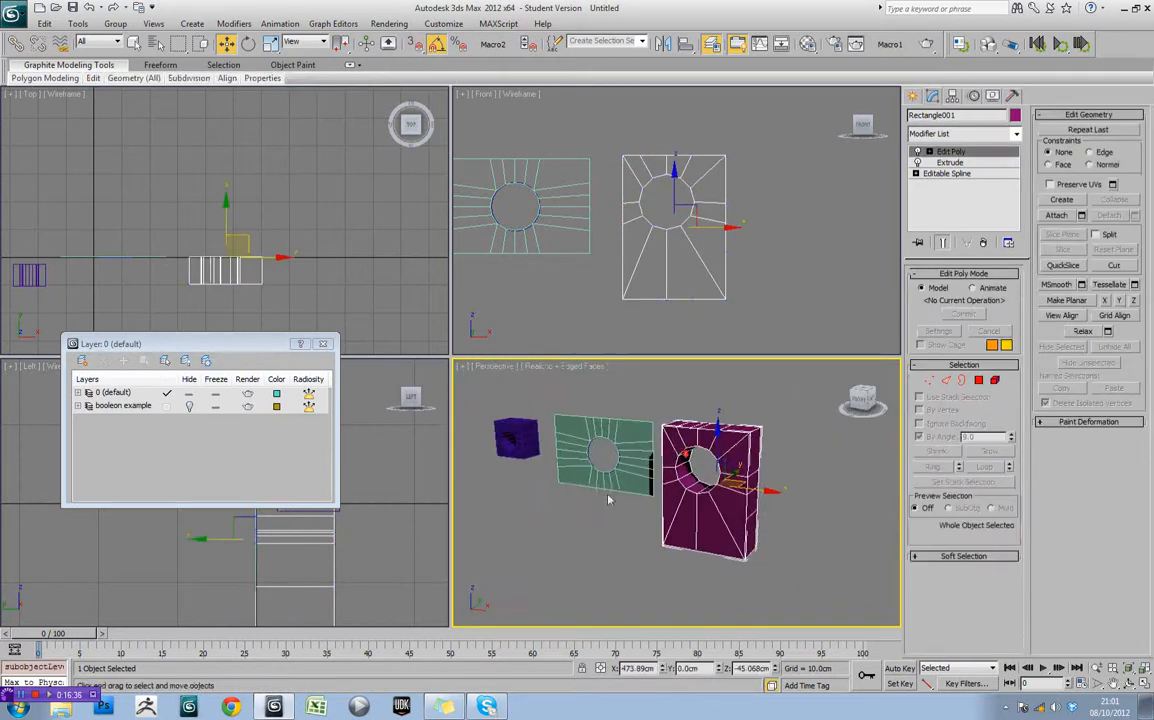
{"action": "left_click", "coordinate": [609, 499]}
{"action": "middle_click_drag", "start_coordinate": [522, 447], "coordinate": [596, 457]}
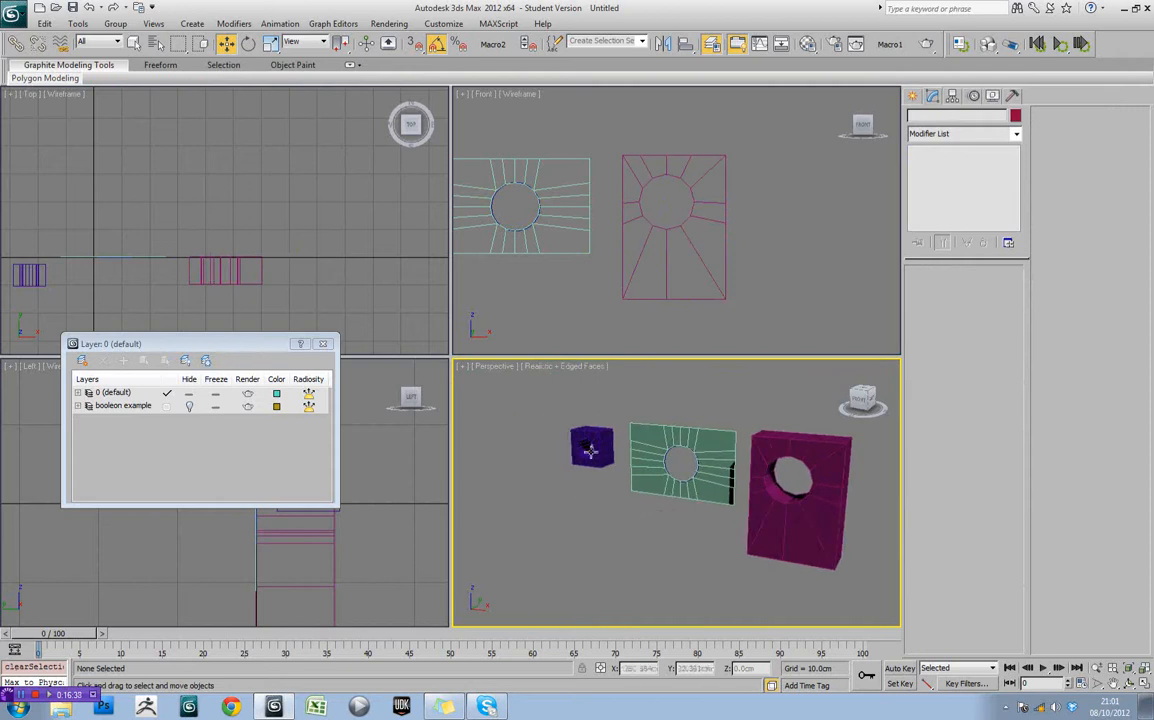
{"action": "middle_click_drag", "start_coordinate": [704, 494], "coordinate": [660, 491]}
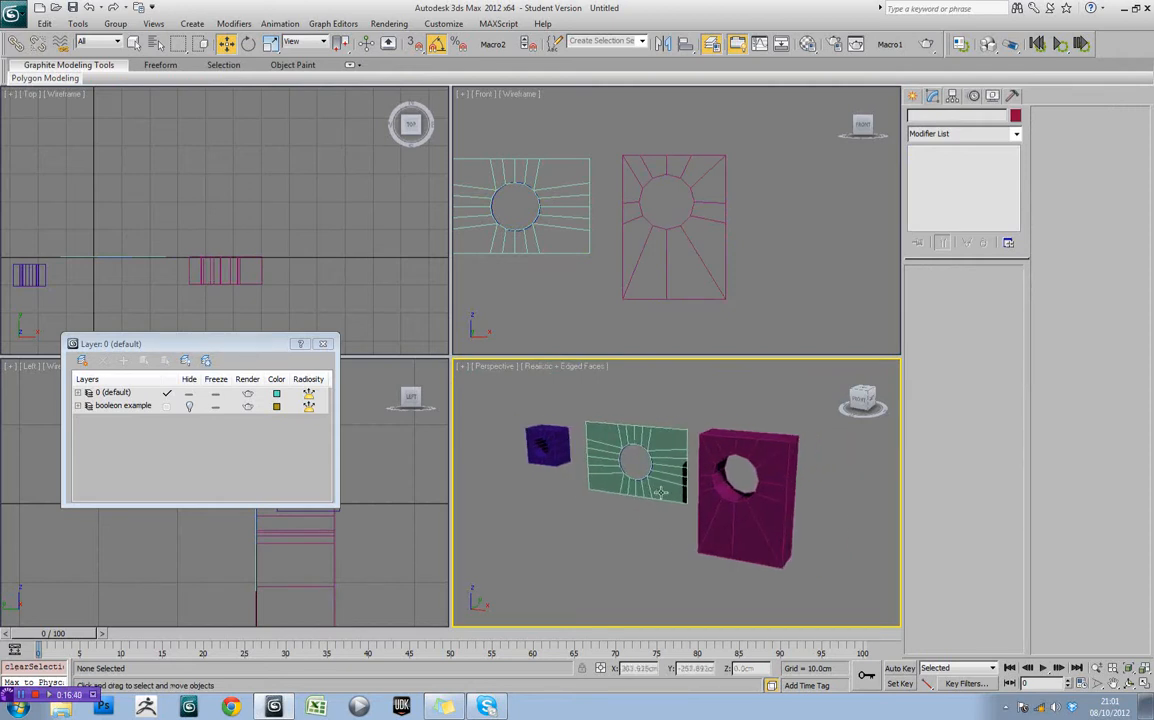